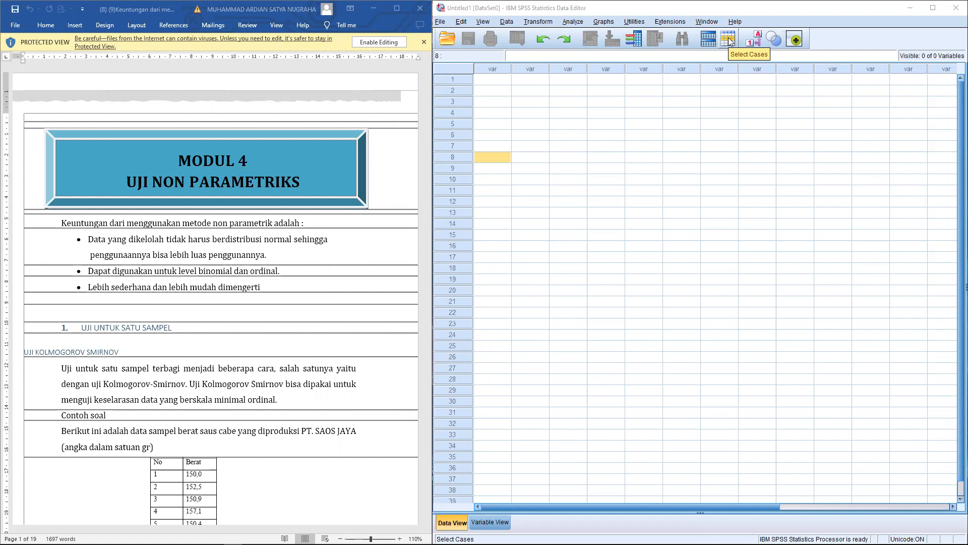
click(730, 42)
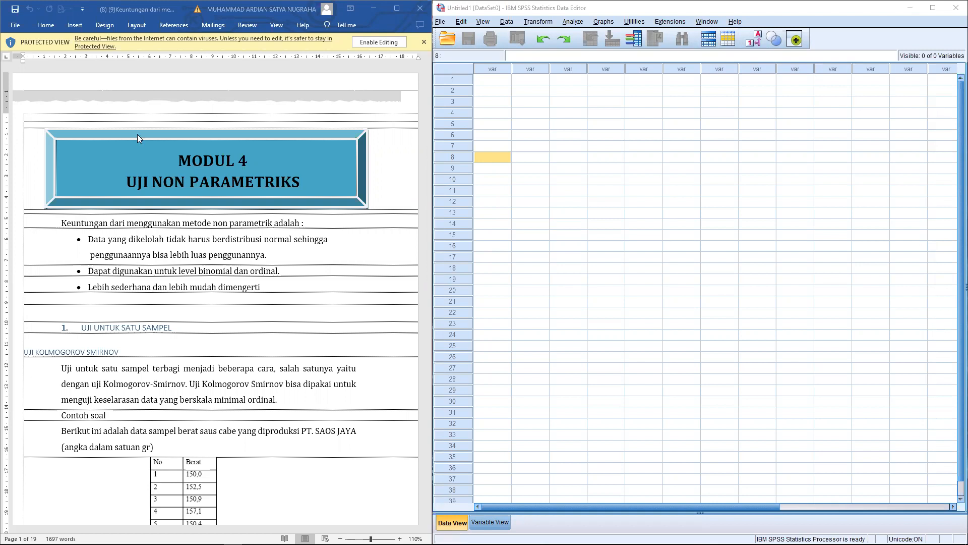
click(123, 181)
drag(123, 181, 268, 180)
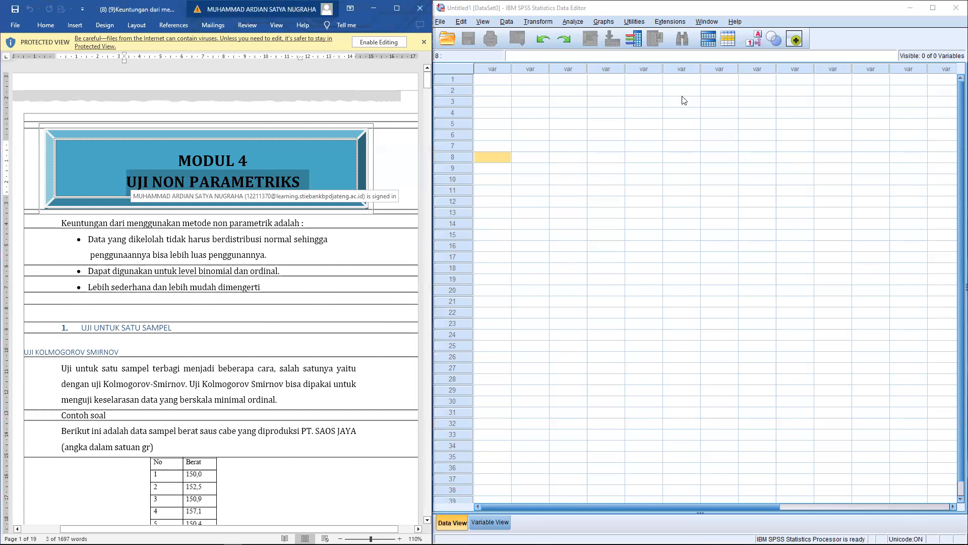
click(786, 9)
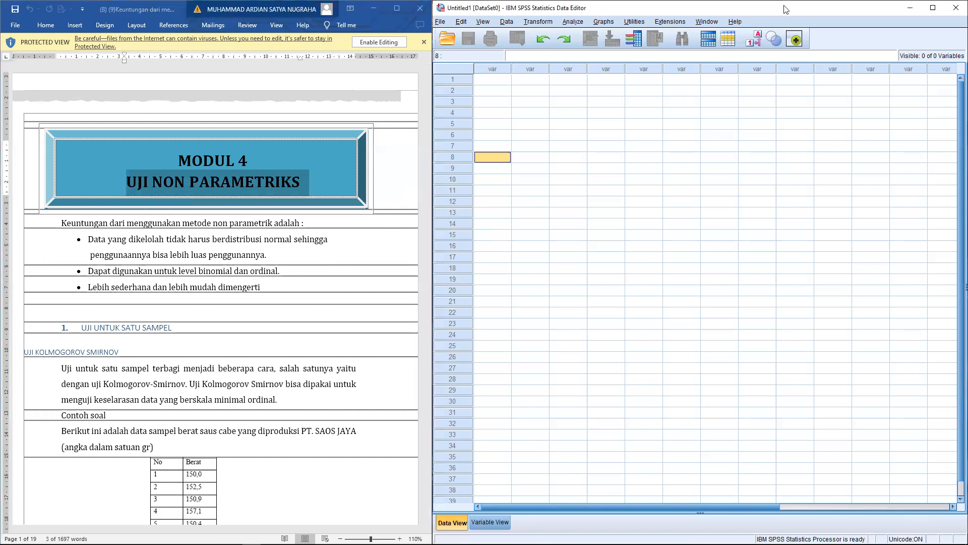
click(574, 24)
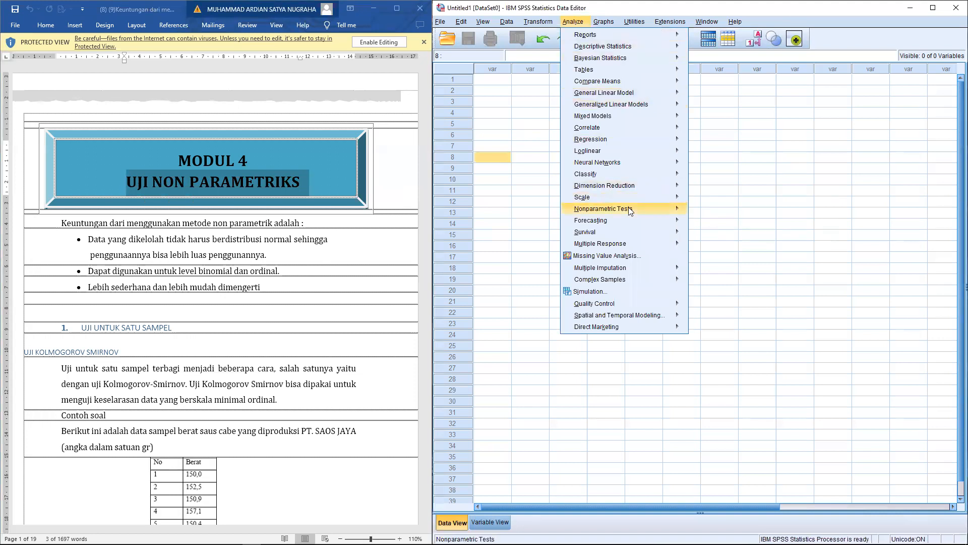
mouse_move(584, 211)
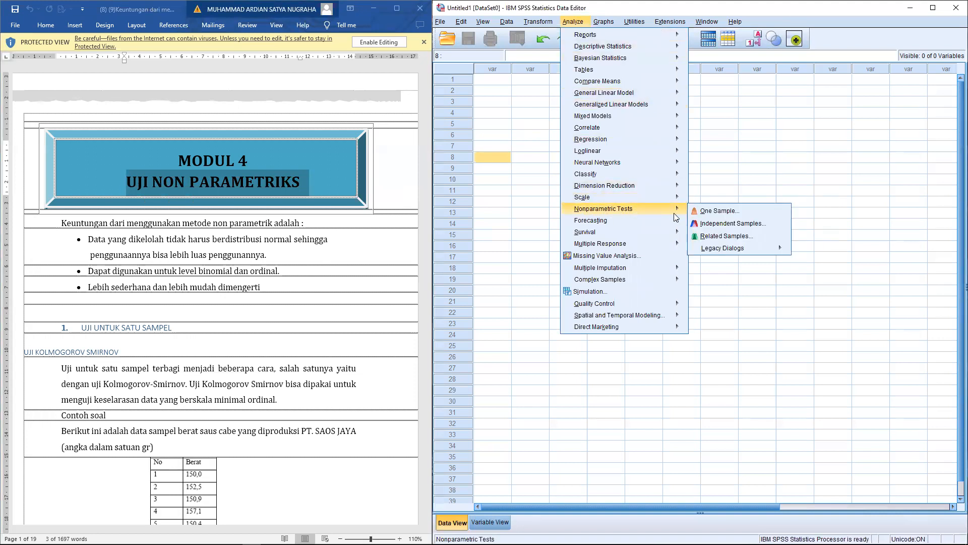
mouse_move(706, 254)
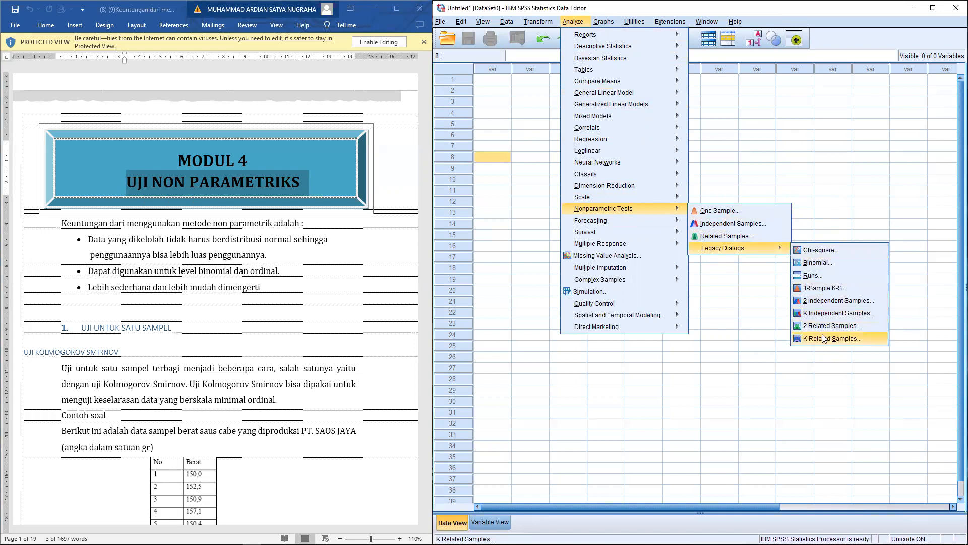
click(308, 263)
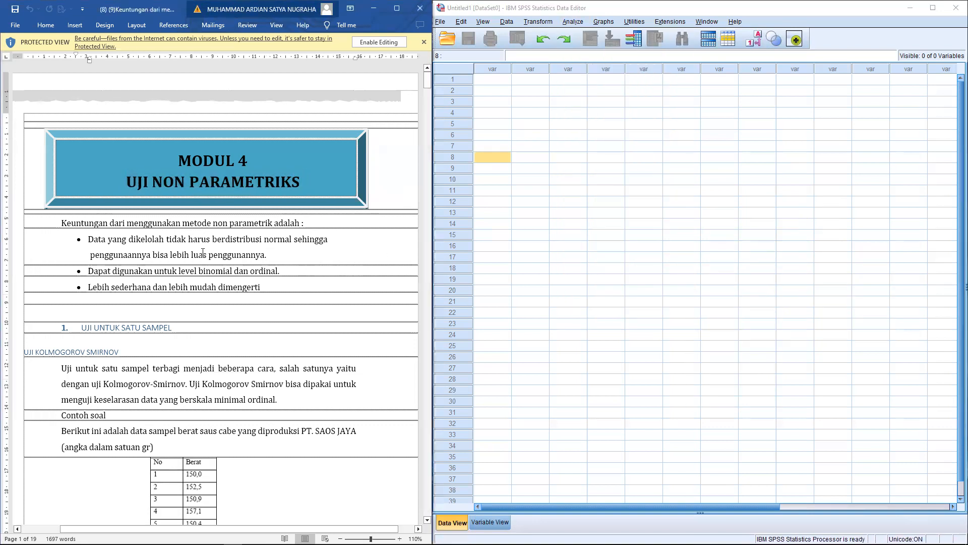
Skim the Word module's test sections, from the one-sample test through the Mann-Whitney test to the Friedman test
scroll(119, 309, down, 3)
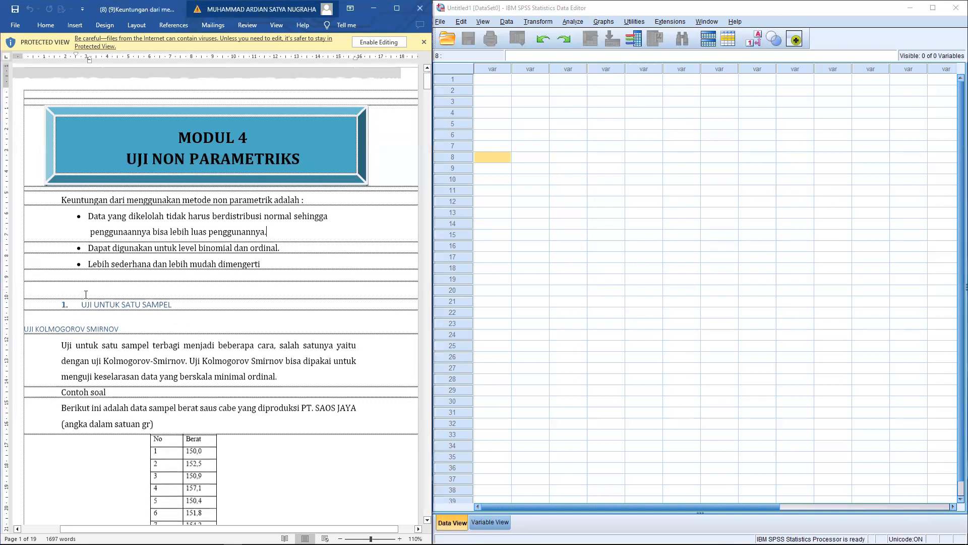
drag(81, 250, 176, 251)
scroll(177, 251, down, 15)
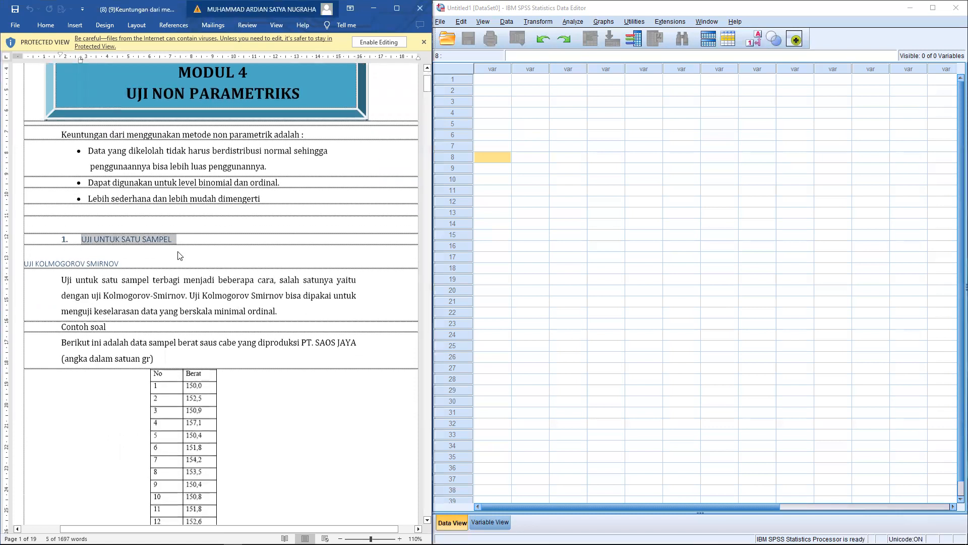
scroll(180, 253, down, 15)
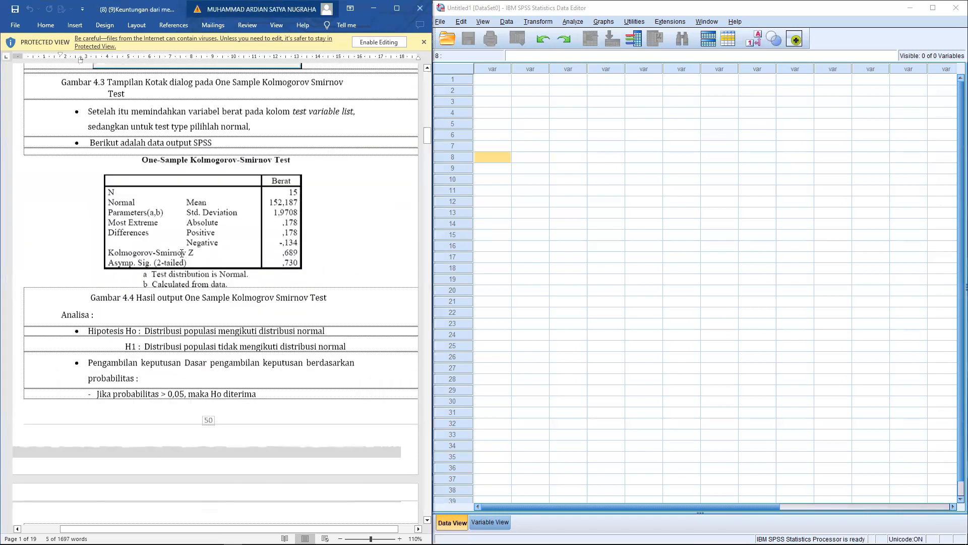
drag(79, 183, 291, 184)
scroll(166, 275, down, 15)
scroll(168, 276, down, 20)
scroll(168, 272, down, 15)
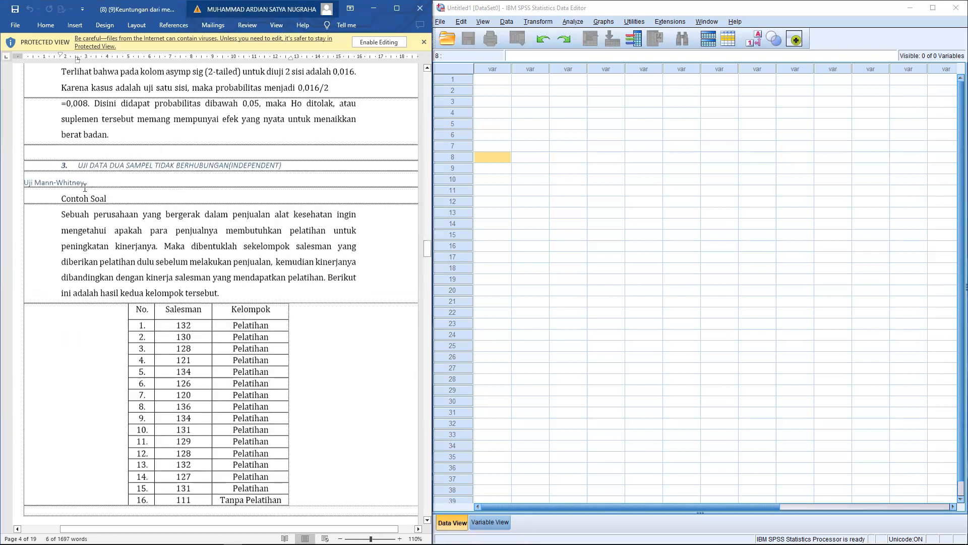
scroll(86, 189, up, 1)
drag(79, 200, 211, 200)
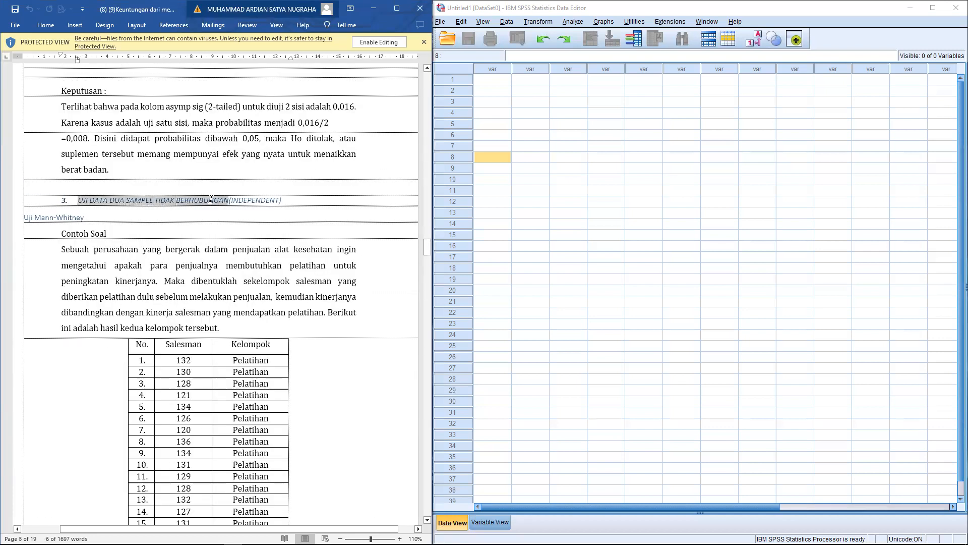
scroll(216, 212, down, 12)
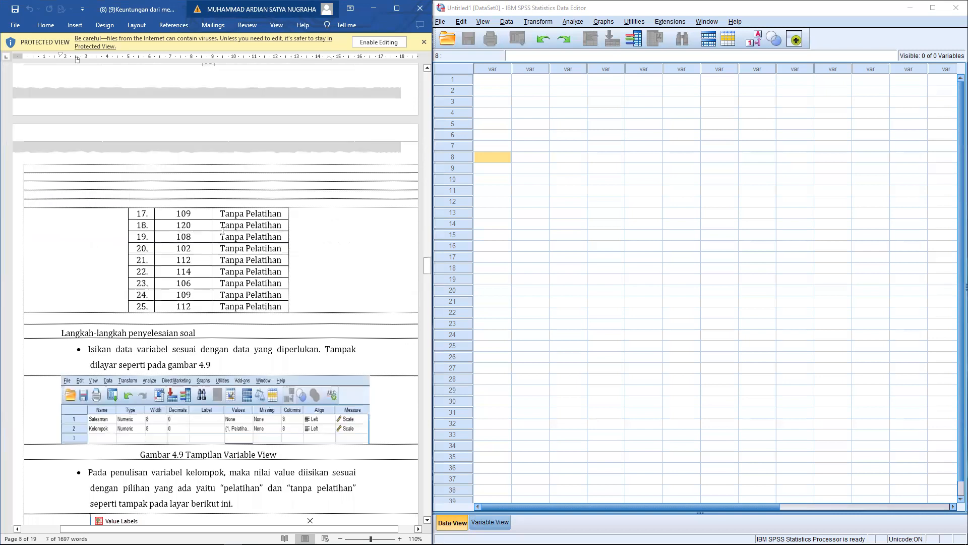
scroll(223, 230, down, 15)
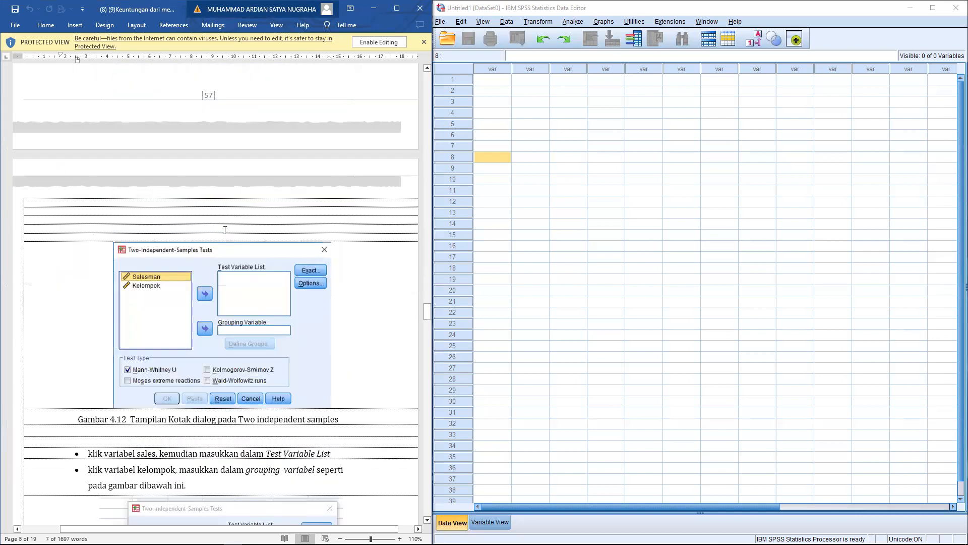
scroll(224, 233, down, 20)
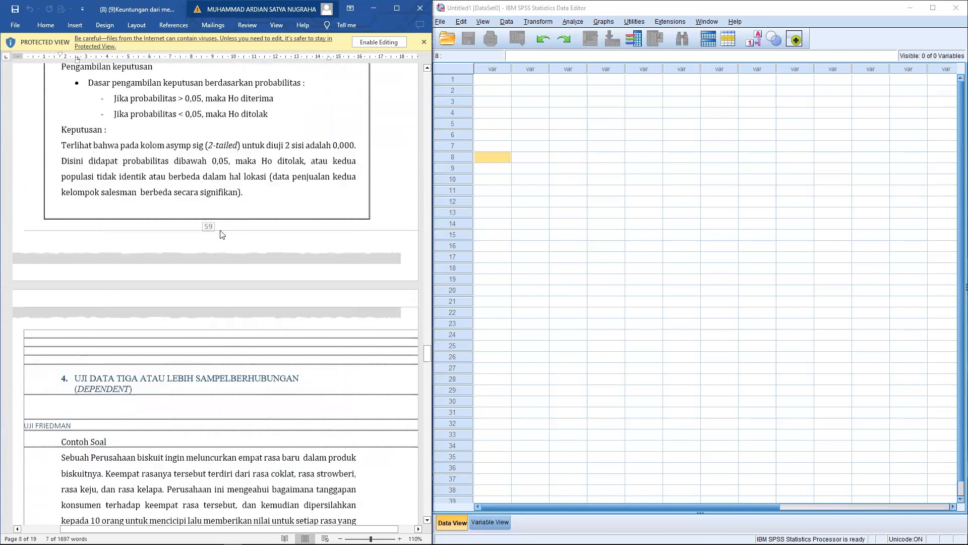
drag(87, 348, 216, 346)
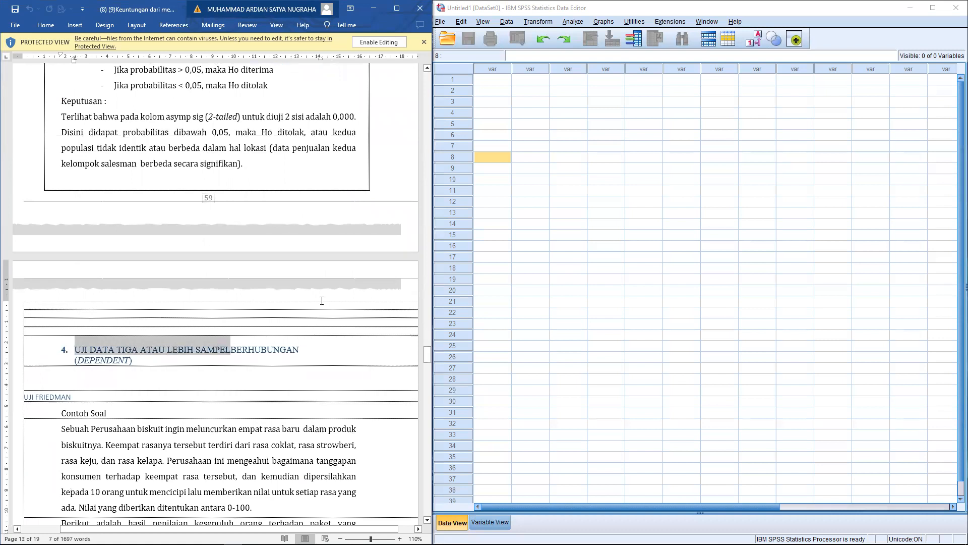
drag(427, 353, 425, 89)
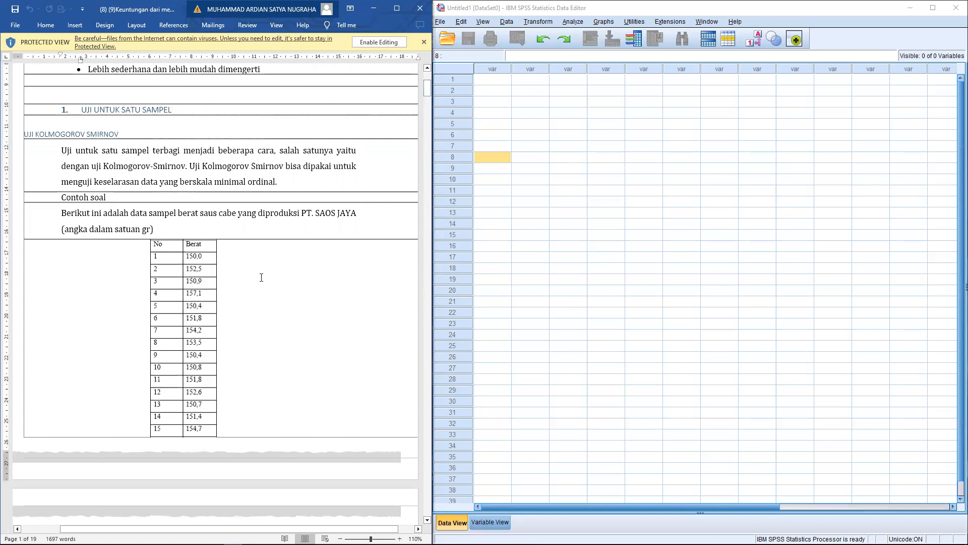
Read the Kolmogorov-Smirnov example in the Word module, including its Berat data table and the question about normal distribution
scroll(261, 278, down, 2)
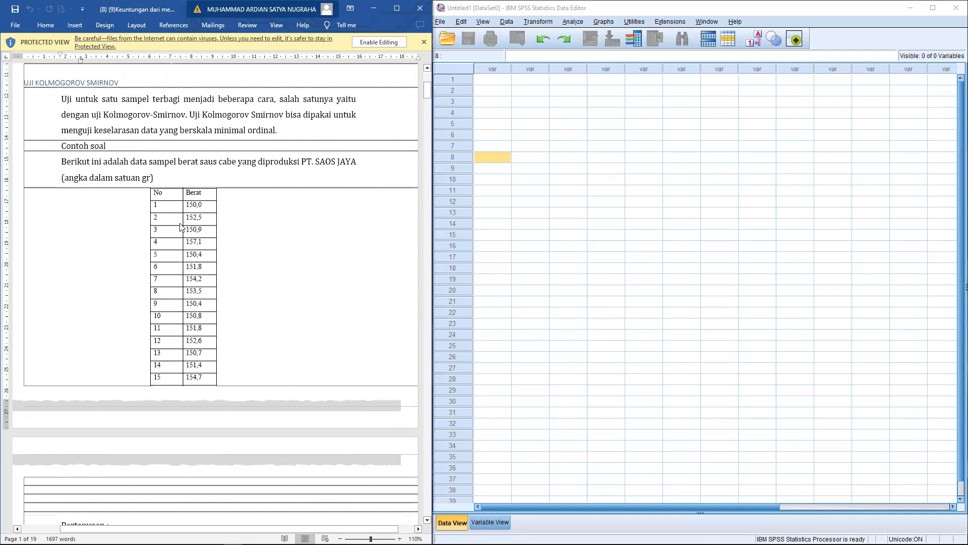
scroll(175, 227, down, 4)
scroll(175, 227, up, 3)
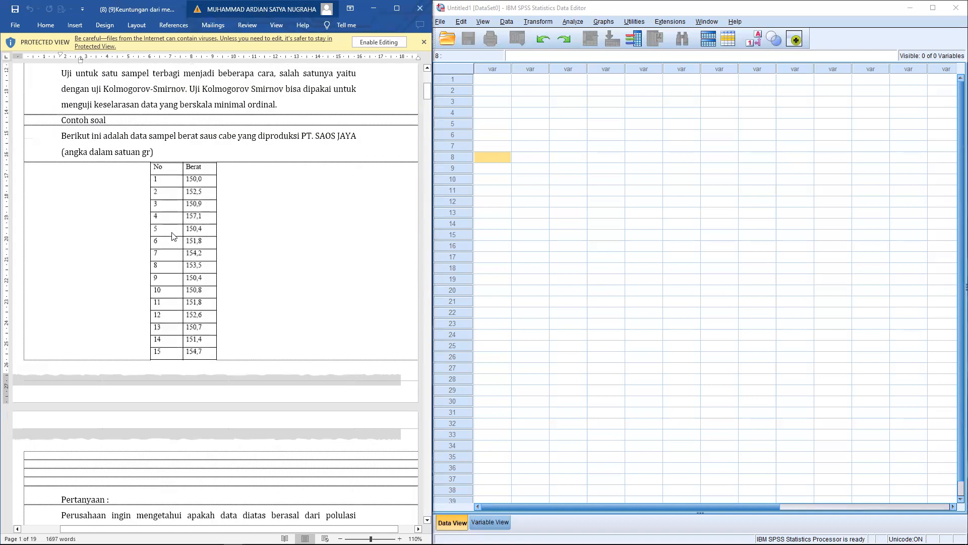
scroll(175, 227, down, 1)
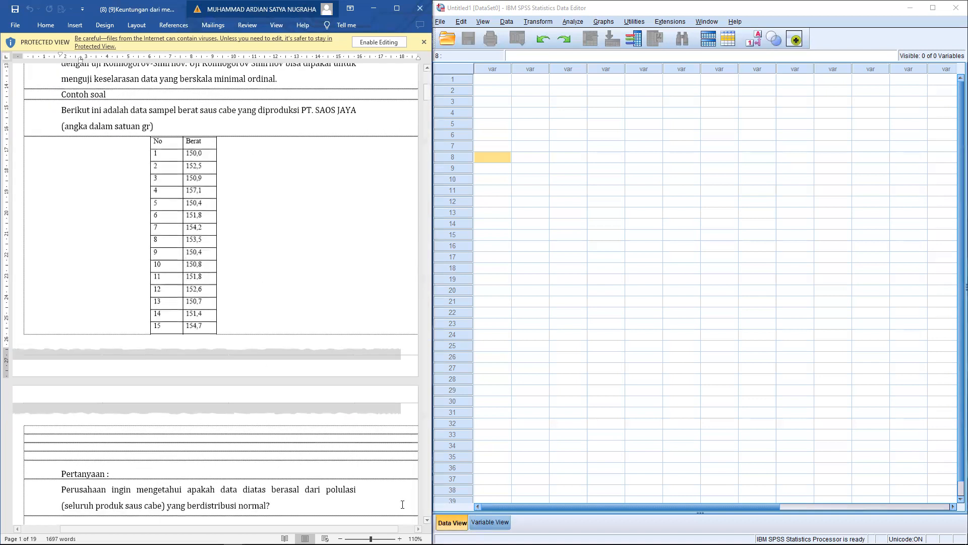
scroll(143, 436, down, 1)
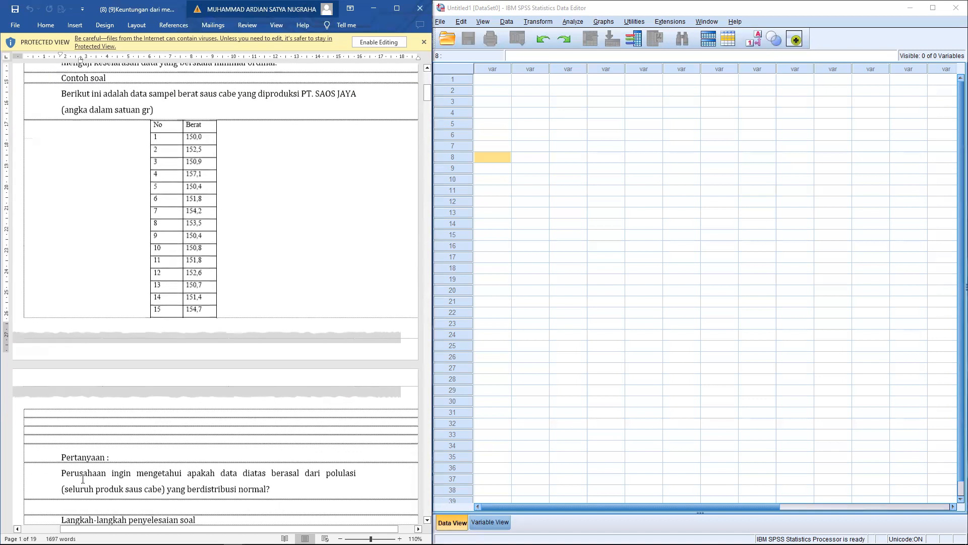
drag(70, 466, 328, 466)
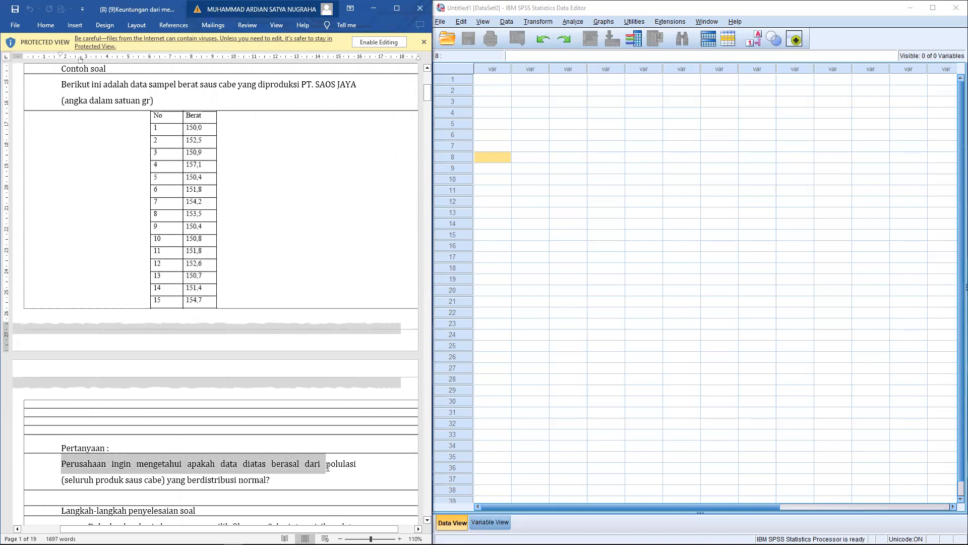
drag(271, 479, 182, 479)
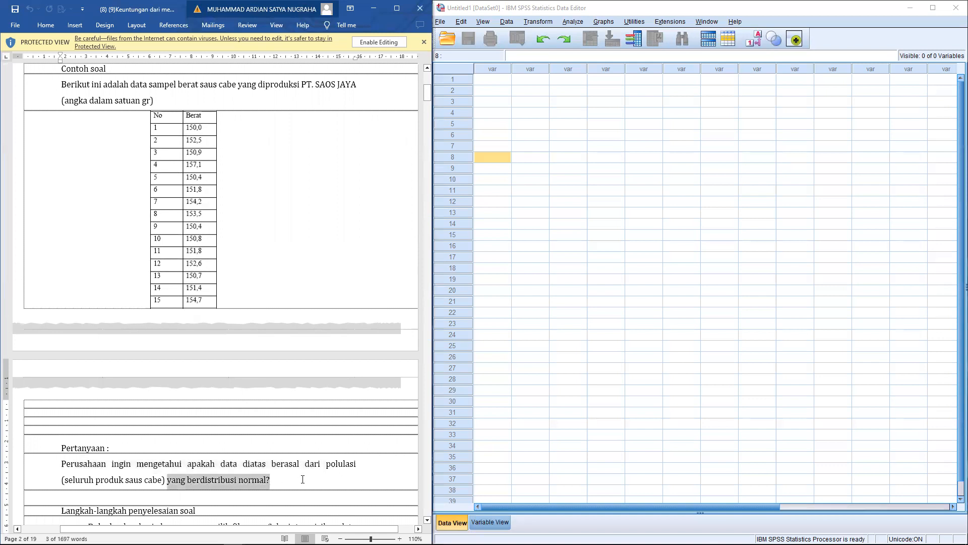
scroll(288, 449, down, 4)
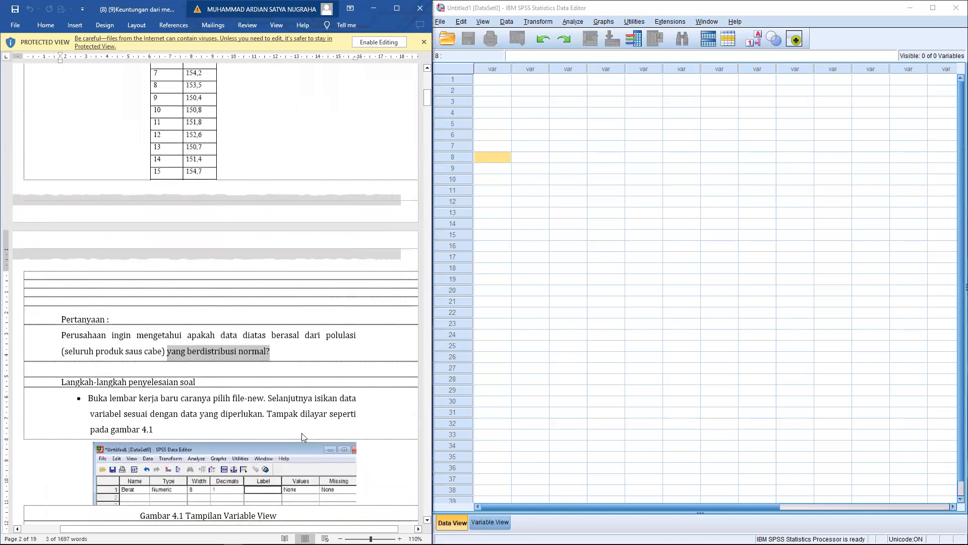
scroll(238, 405, up, 6)
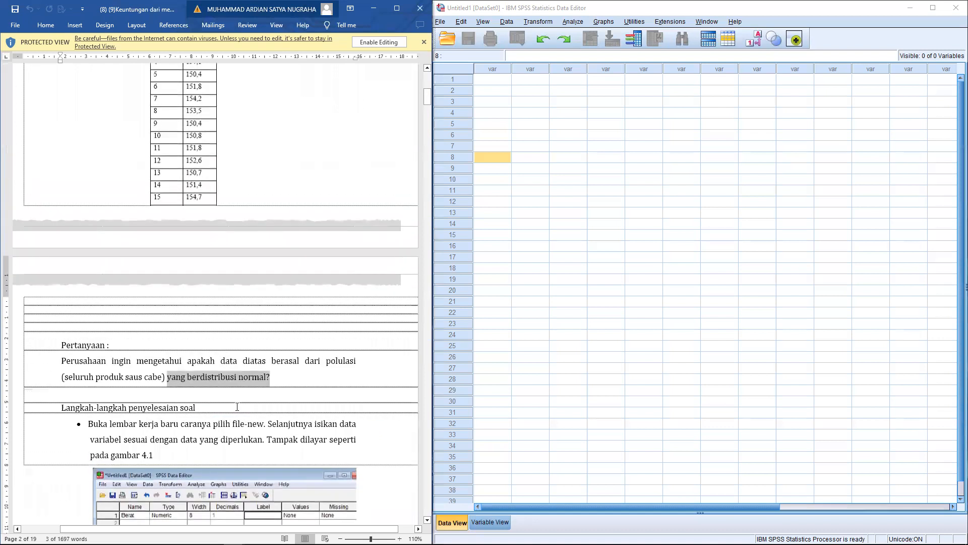
click(198, 180)
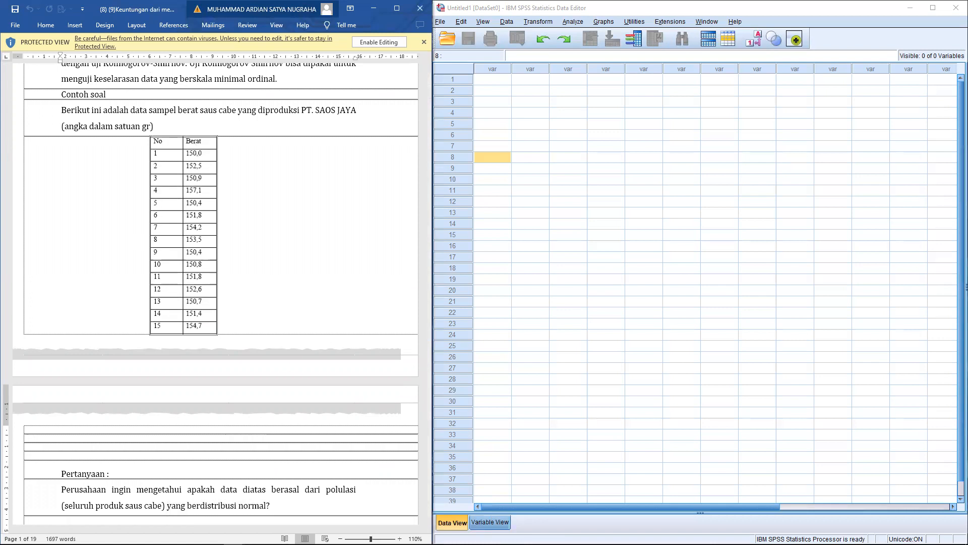
Switch to SPSS and define a first variable named Berat in Variable View
click(490, 522)
click(495, 68)
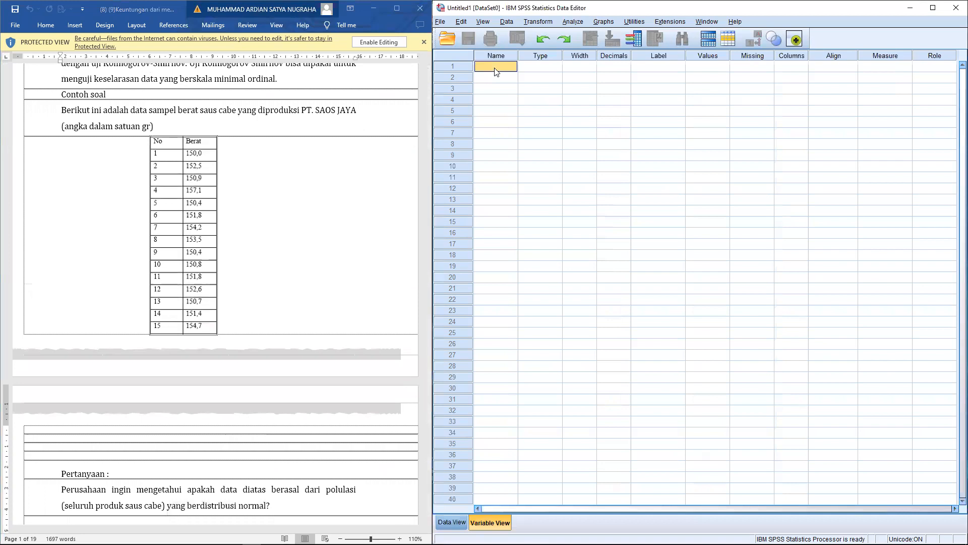
text(V)
key(Tab)
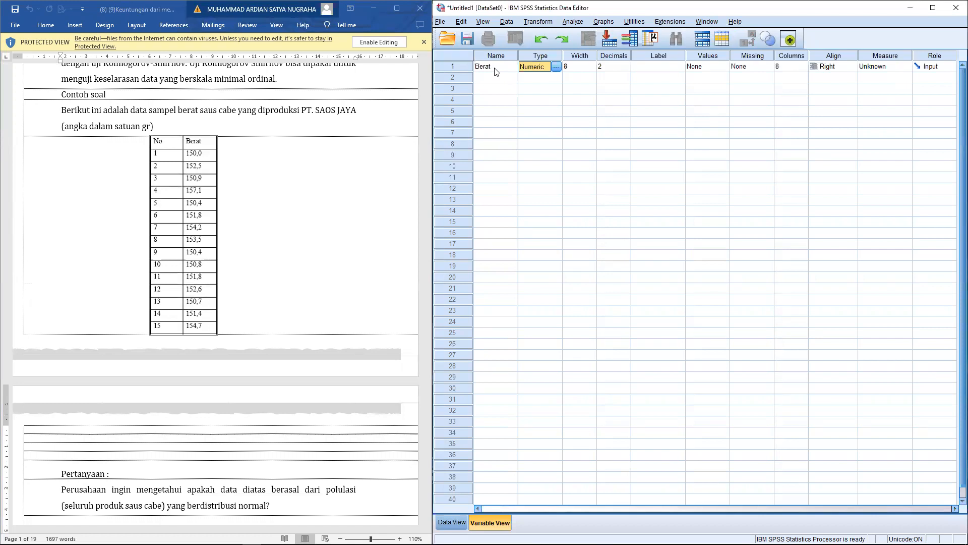
Set the width of the Berat variable to 10
click(575, 67)
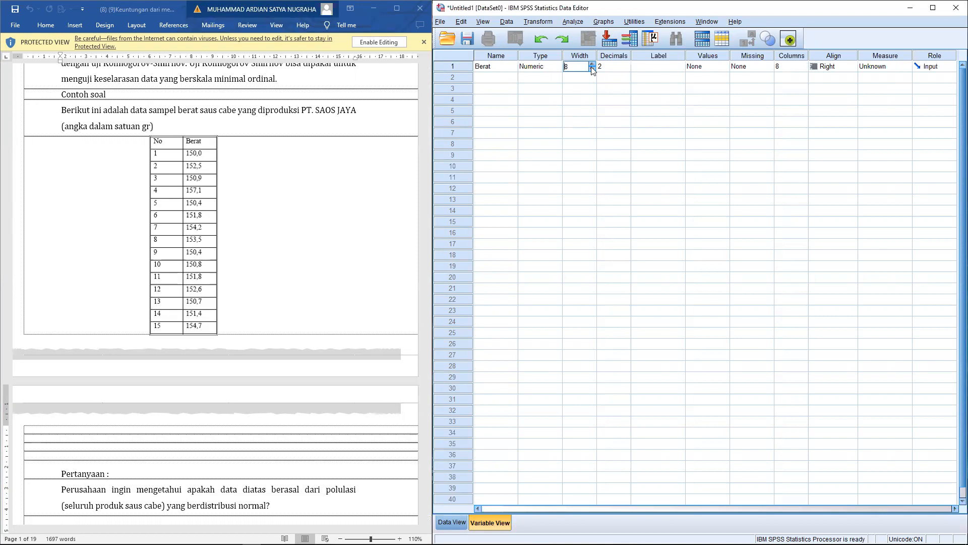
click(609, 66)
key(shift+Tab)
text(10)
click(625, 64)
Label the variable Berat and set its alignment to Left
click(662, 73)
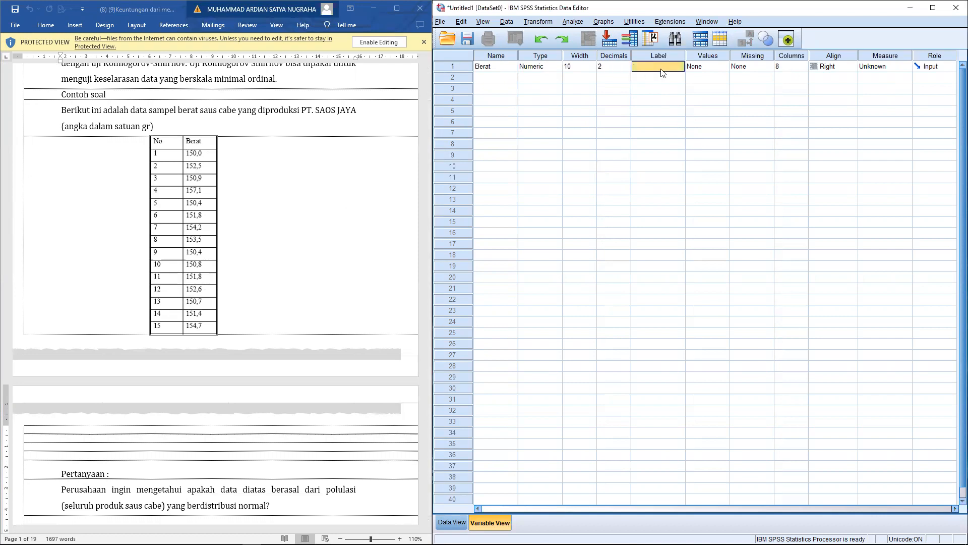
text(Be)
click(697, 70)
click(756, 70)
click(797, 67)
click(830, 71)
click(849, 77)
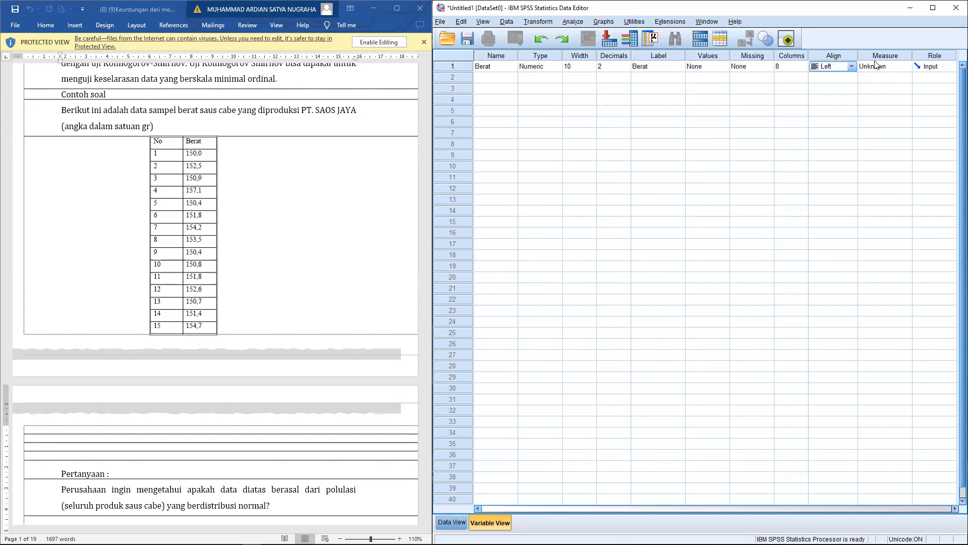
Set the Berat variable's measurement level to Scale with the Input role, and return to Data View
click(878, 67)
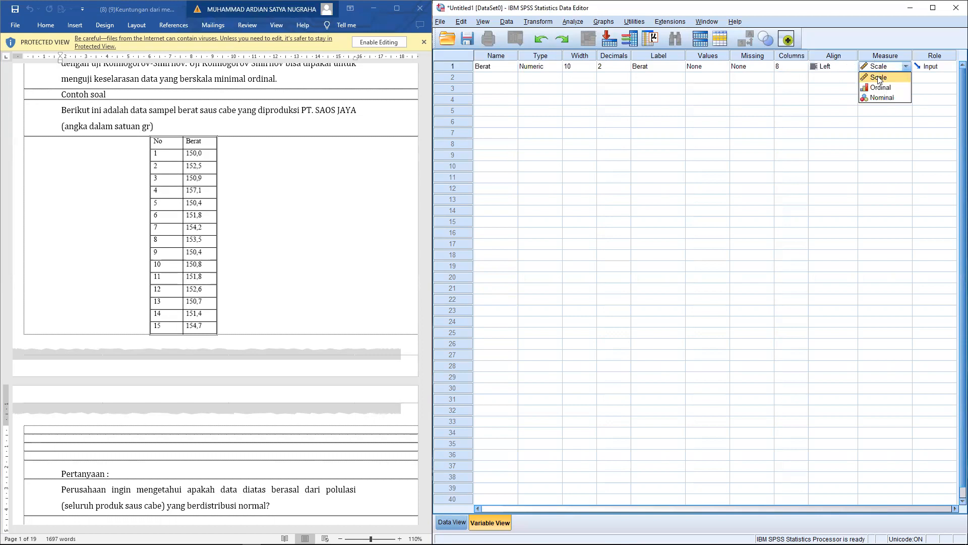
click(879, 78)
click(939, 67)
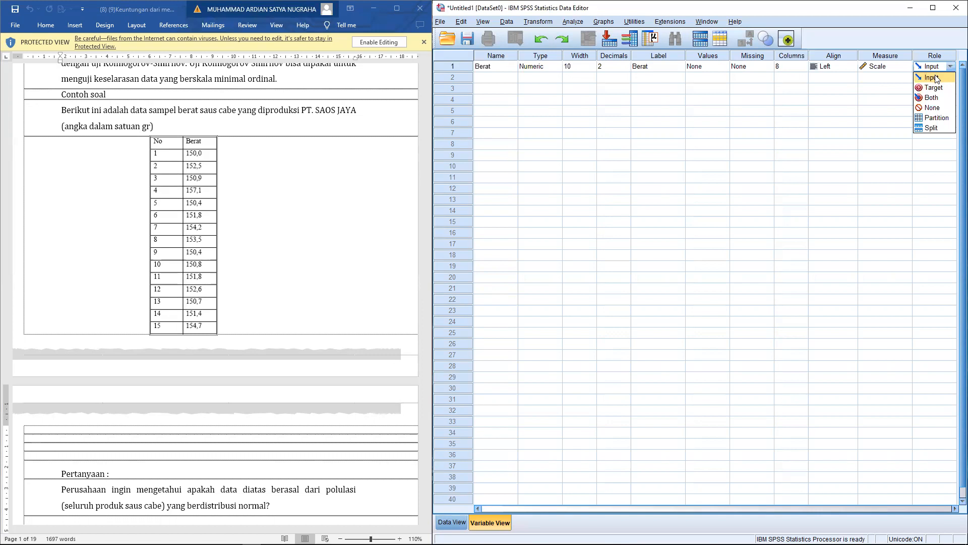
click(936, 79)
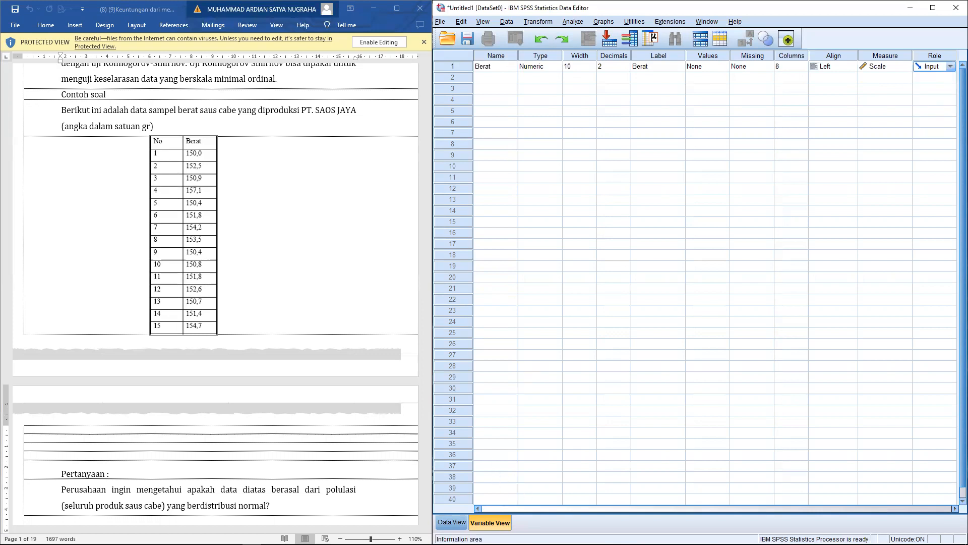
click(452, 522)
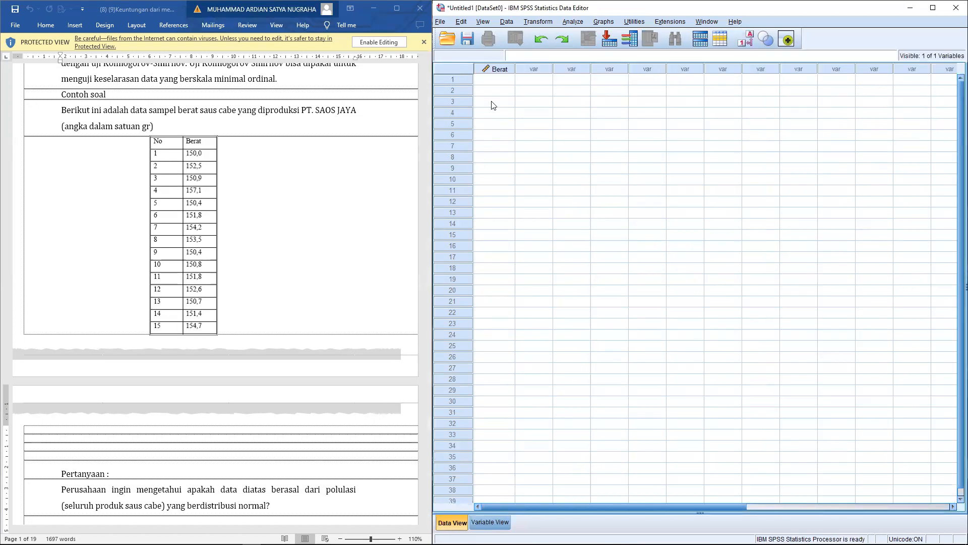
Widen the Berat column in the data grid and enter 150 as its first value
click(499, 81)
drag(515, 69, 546, 72)
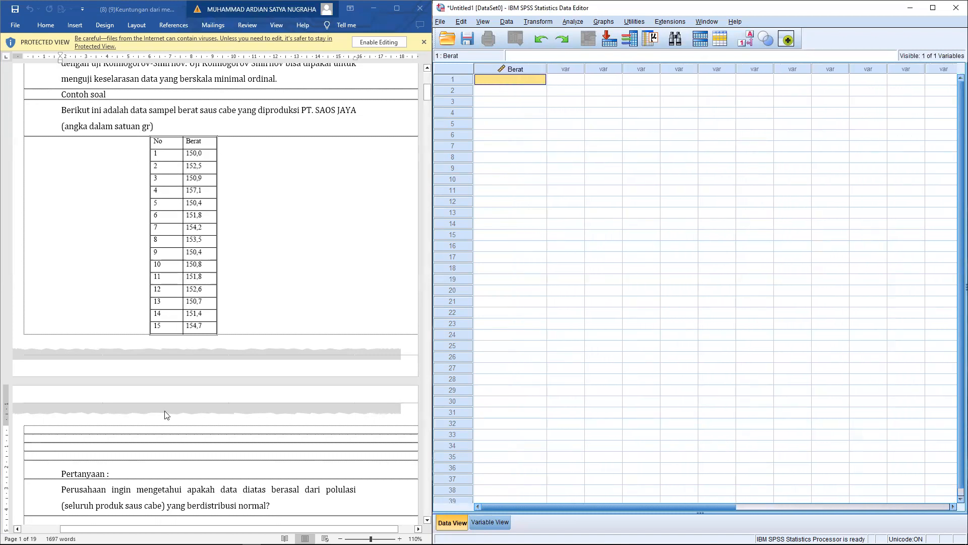
click(194, 330)
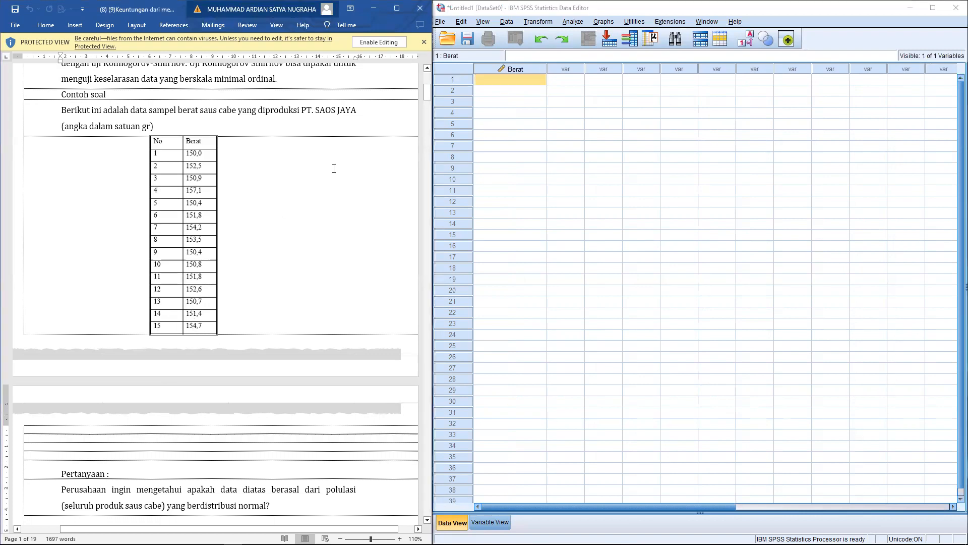
text(1)
click(493, 84)
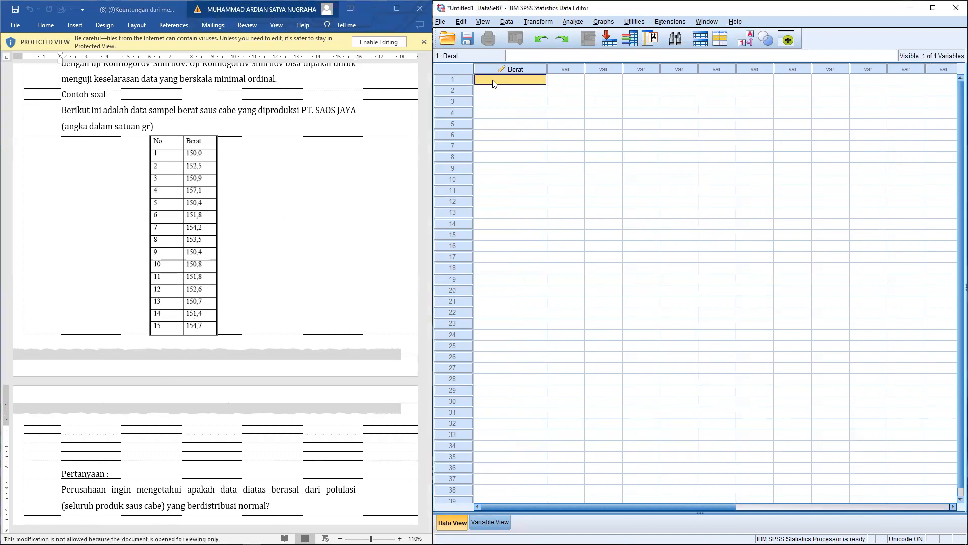
text(150)
key(Return)
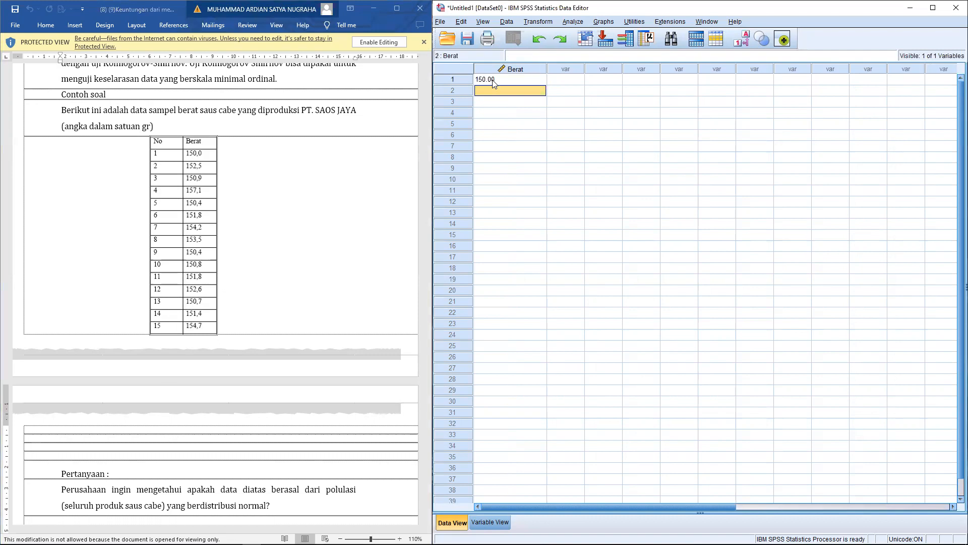
text(152)
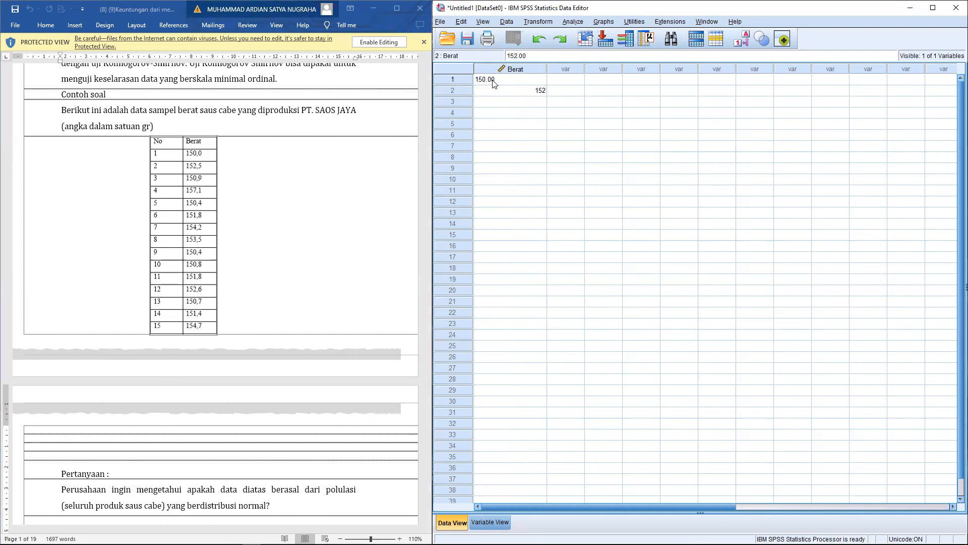
text(,5)
key(Return)
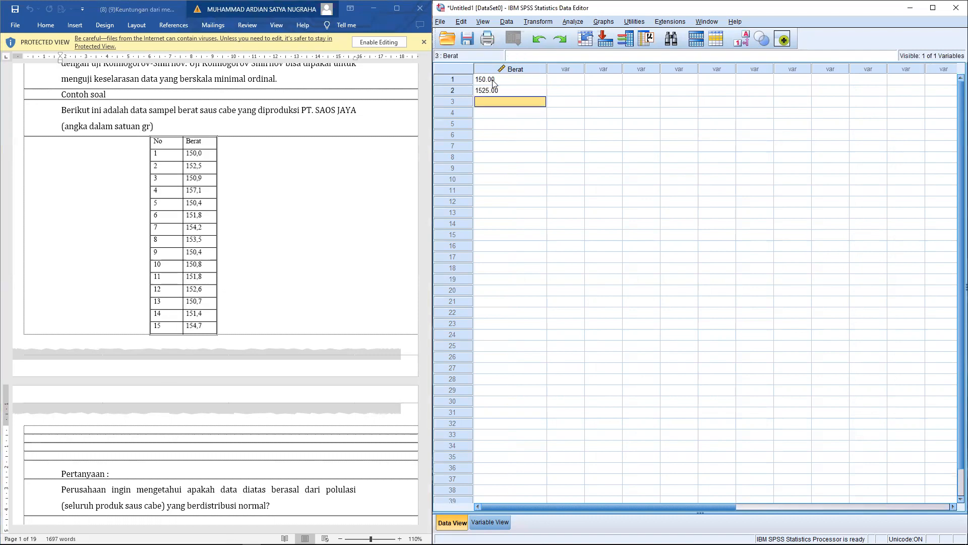
Set the Berat values in rows 2 to 4 to 152.5, 150.9 and 157.1
key(Up)
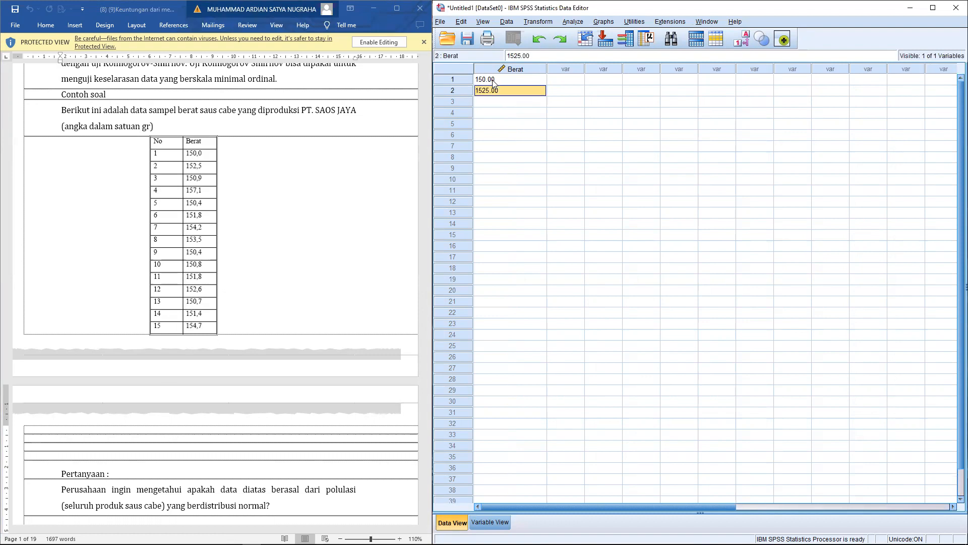
text(152.5)
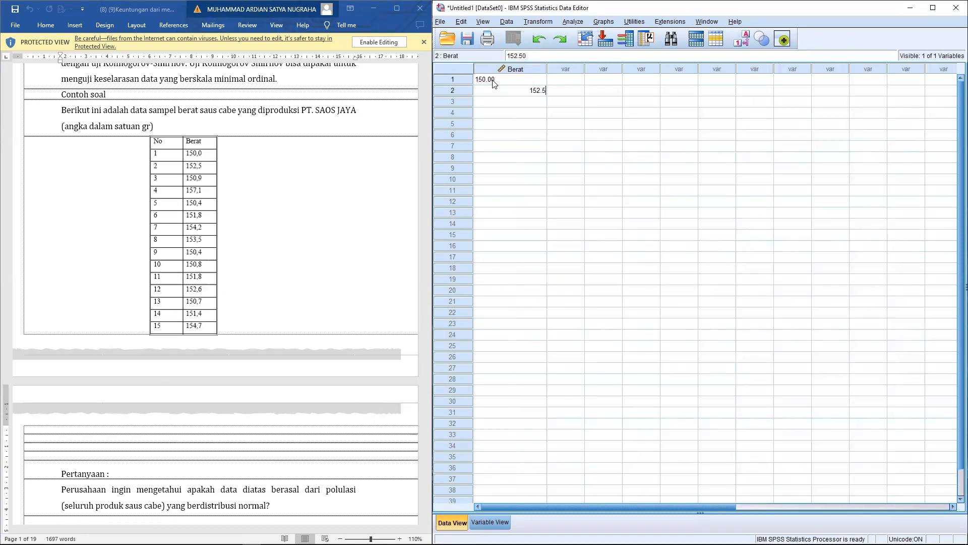
key(Return)
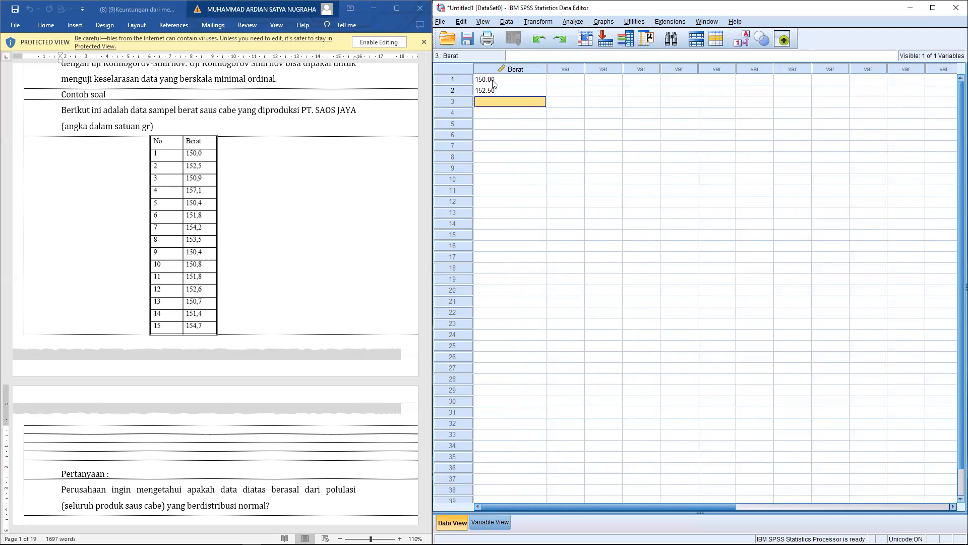
text(150.9)
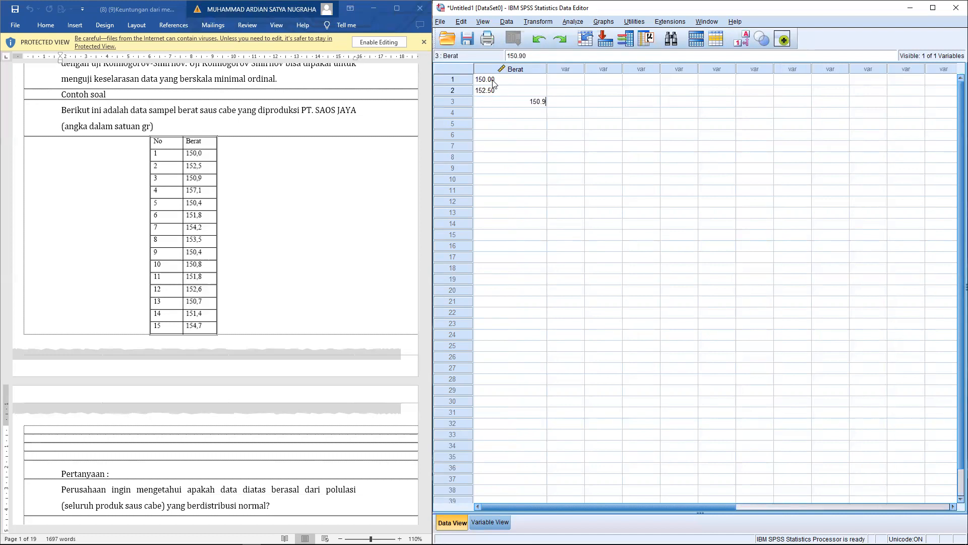
key(Return)
text(157.1)
key(Return)
Enter the Berat values 150.4, 151.8 and 154.2 in rows 5 to 7
text(150.4)
key(Return)
text(151)
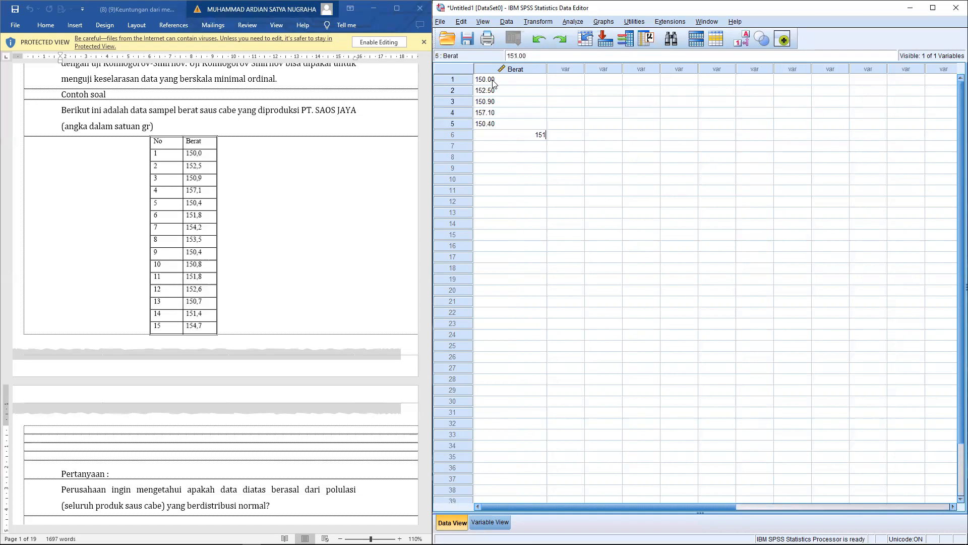
text(.8)
key(Return)
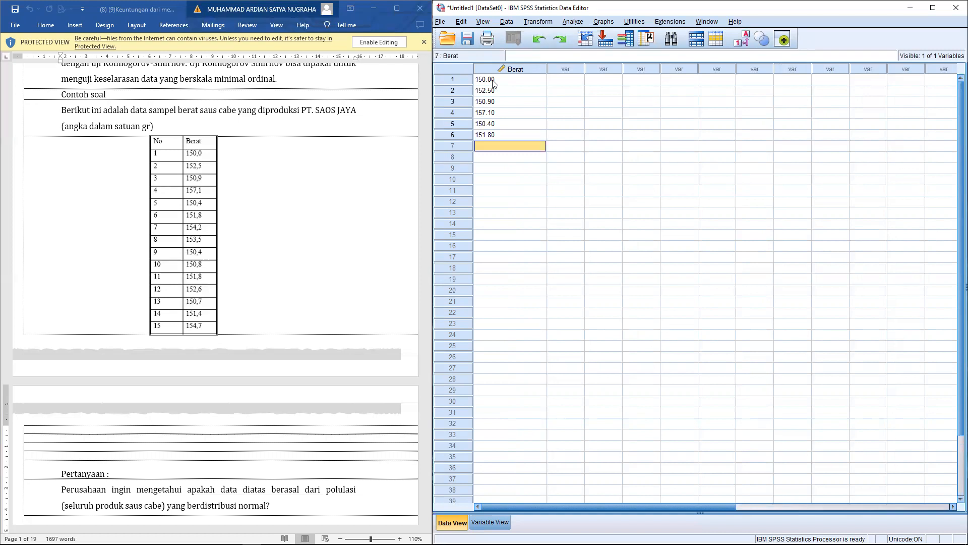
text(15)
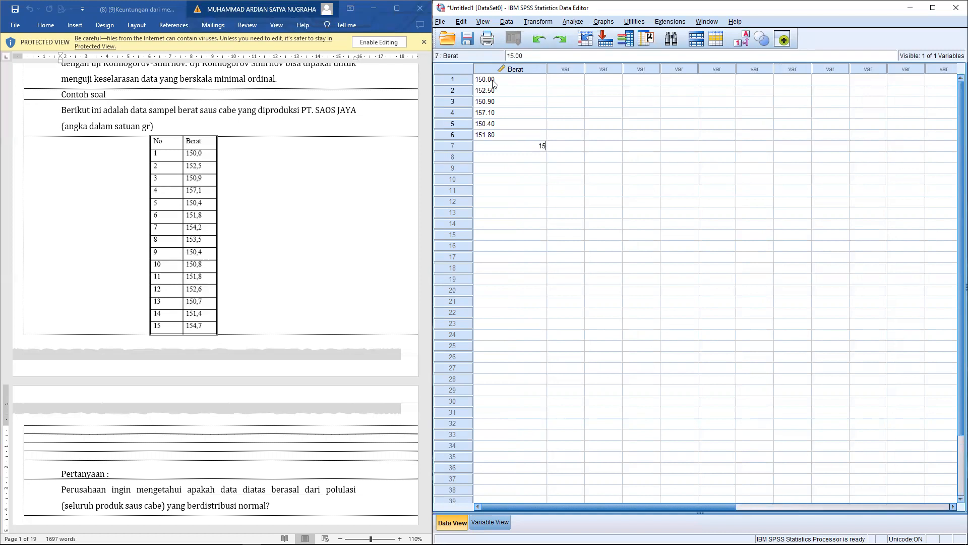
text(4.2)
key(Return)
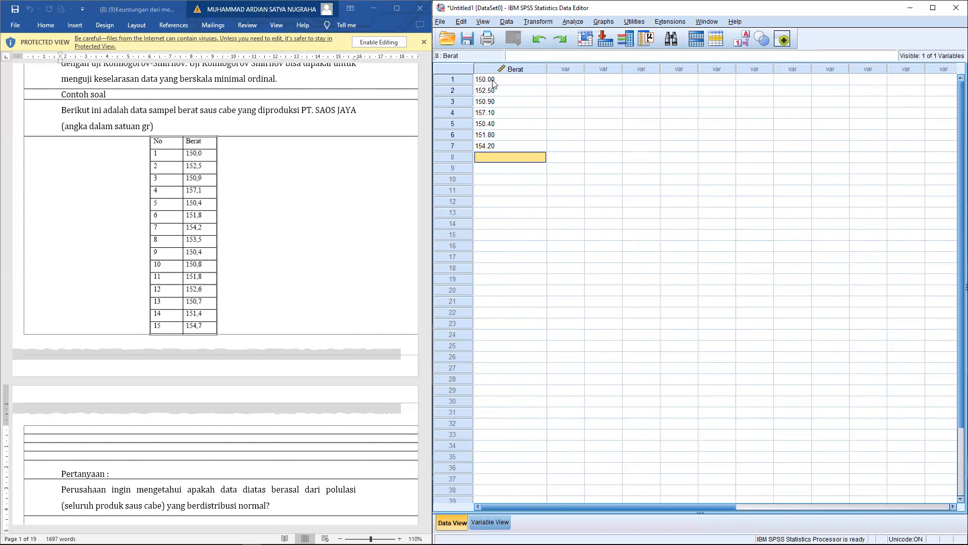
Enter the Berat values 153.5, 150.4, 150.8 and 151.8 in rows 8 to 11
text(153.5)
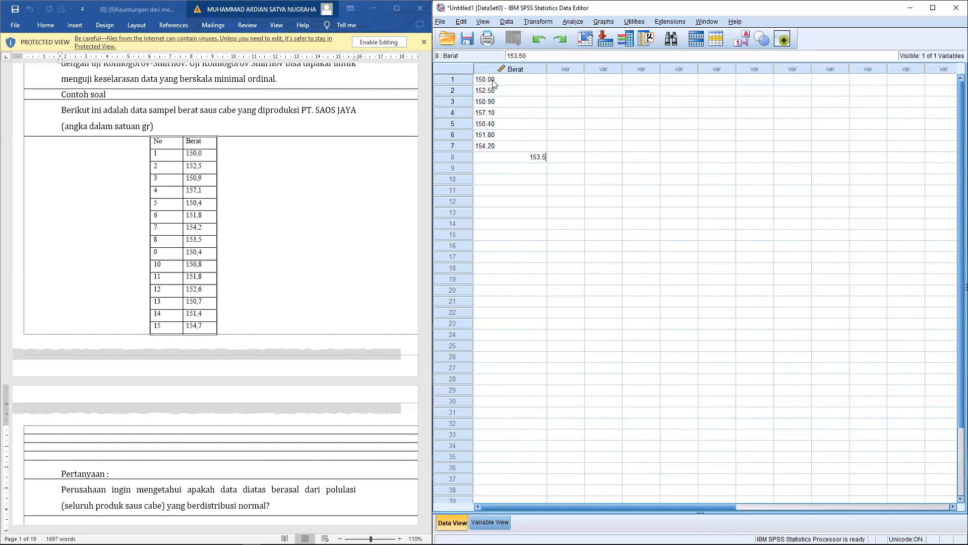
key(Return)
text(150.4)
key(Return)
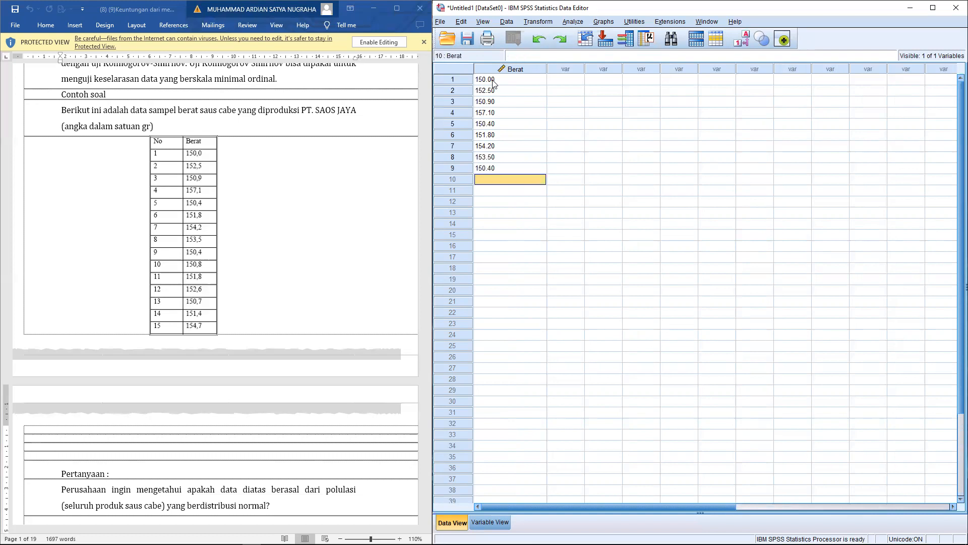
text(150.8)
key(Return)
text(151)
text(8)
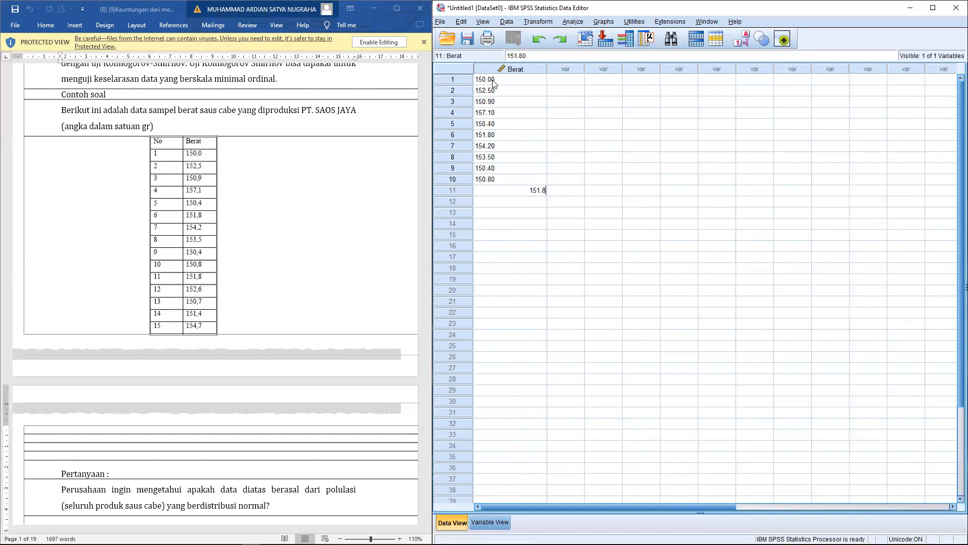
key(Return)
Enter the Berat values 152.6, 150.7, 151.4 and 154.7 in rows 12 to 15
text(152.6)
key(Return)
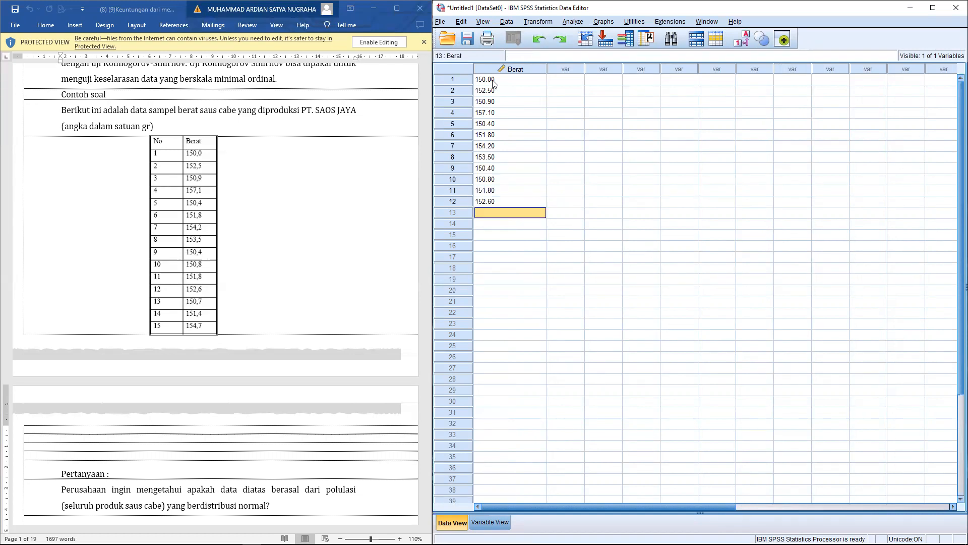
text(150.7)
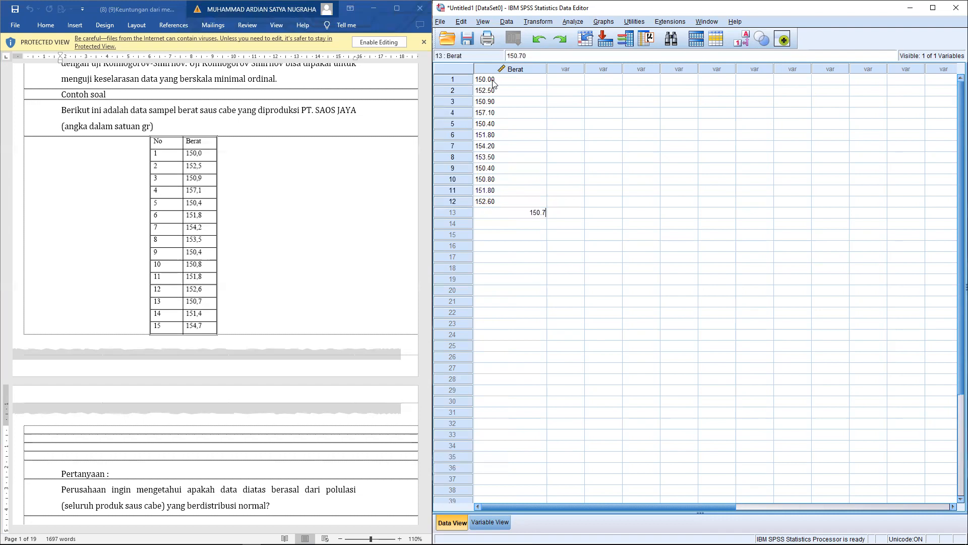
key(Return)
text(151.4)
key(Return)
text(154.7)
key(Return)
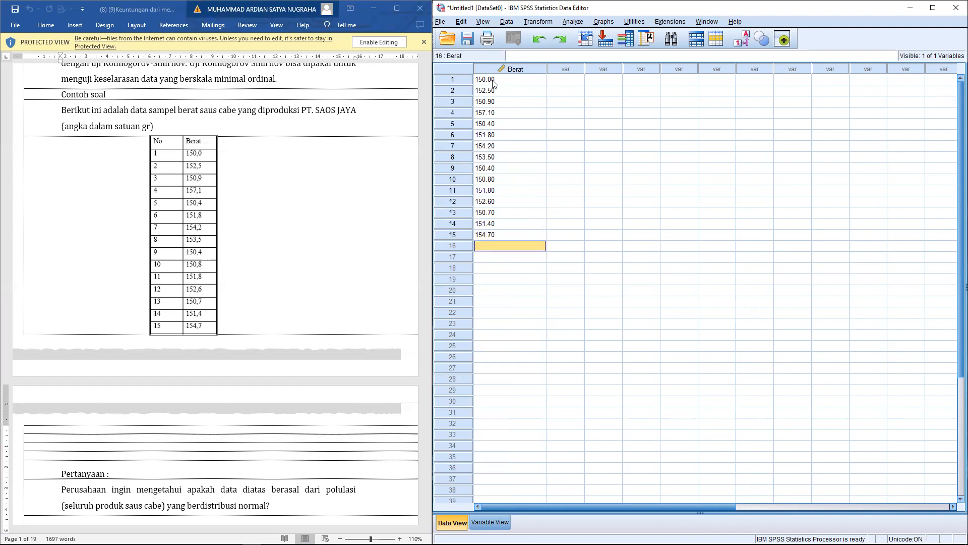
Read the module's solution steps in Word up to the instruction for choosing the 1-sample KS test
scroll(203, 284, down, 3)
scroll(202, 284, down, 1)
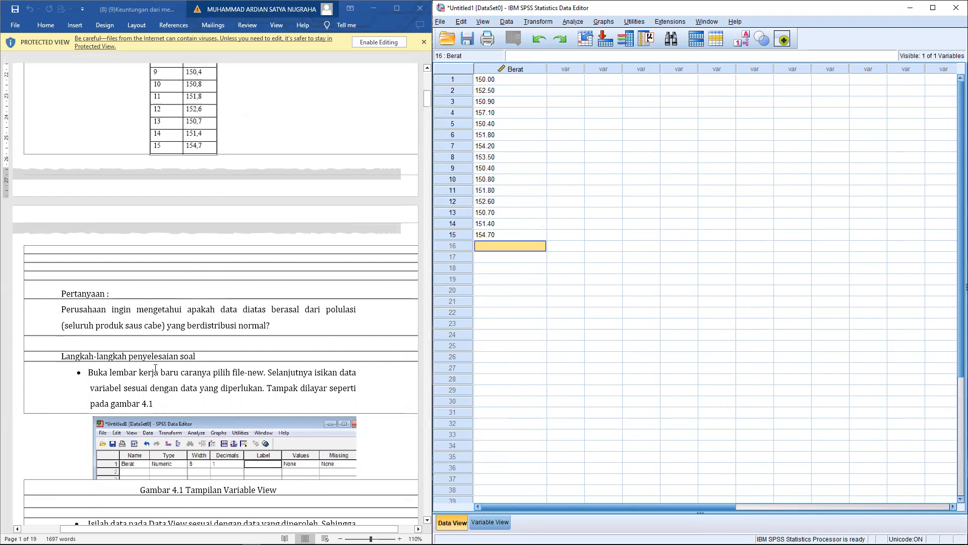
scroll(157, 367, down, 2)
scroll(92, 322, down, 3)
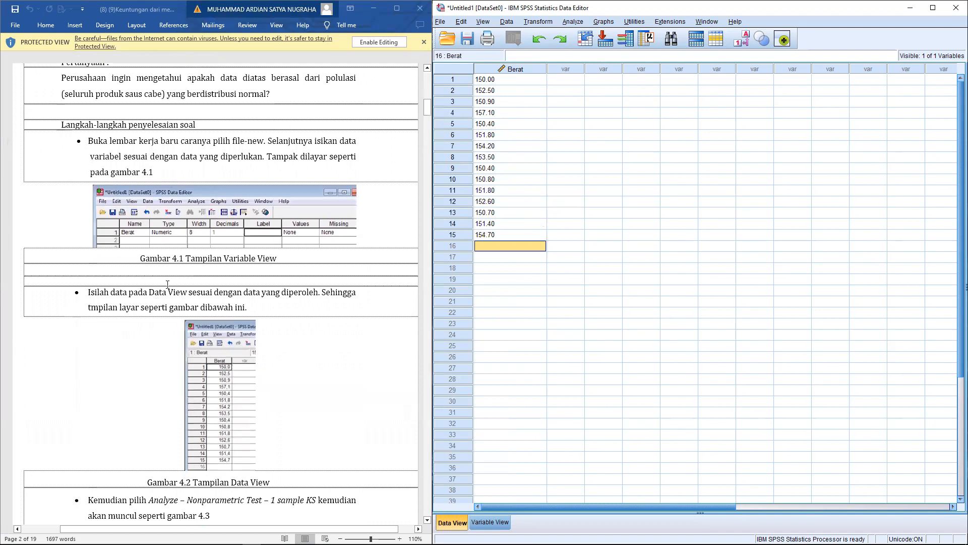
scroll(130, 361, down, 2)
scroll(98, 420, down, 1)
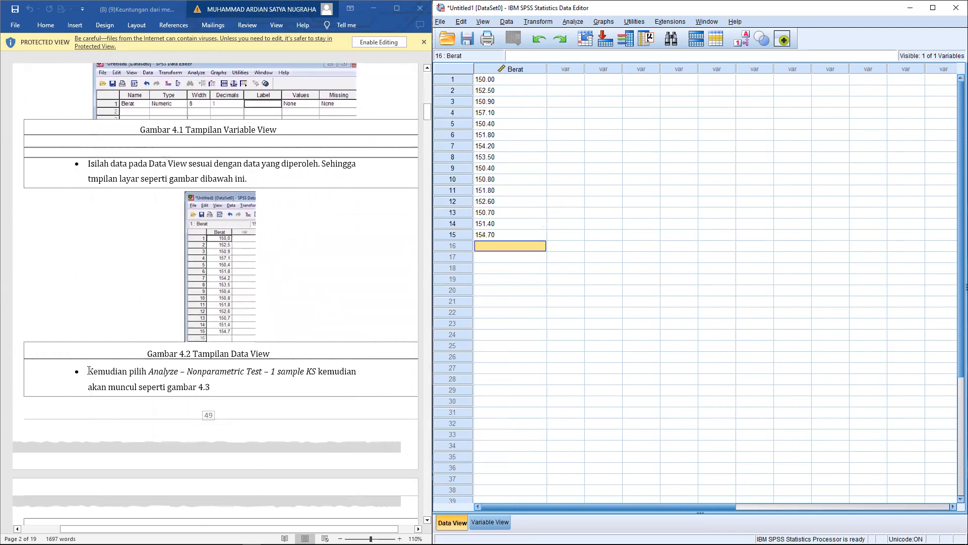
drag(89, 371, 212, 389)
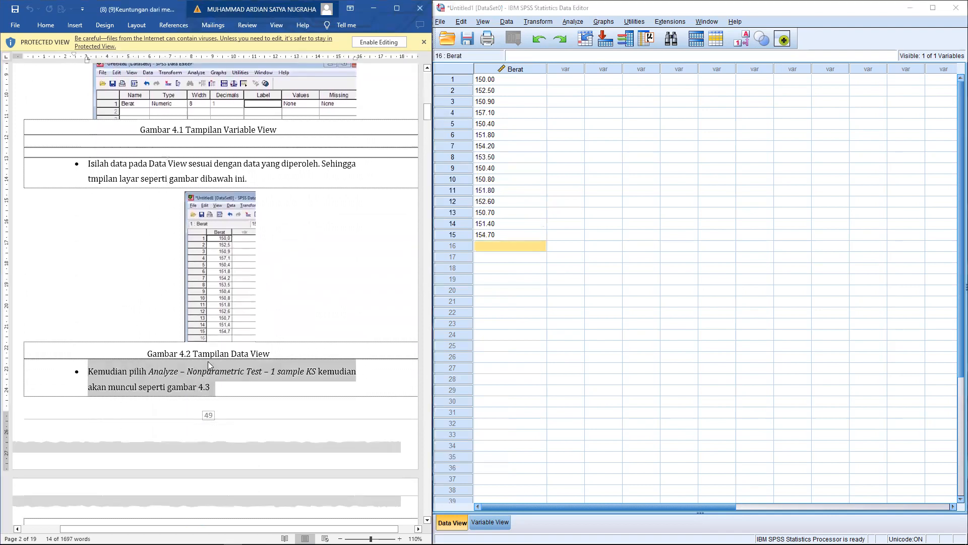
Open the legacy nonparametric 1-Sample K-S test dialog in SPSS
click(578, 24)
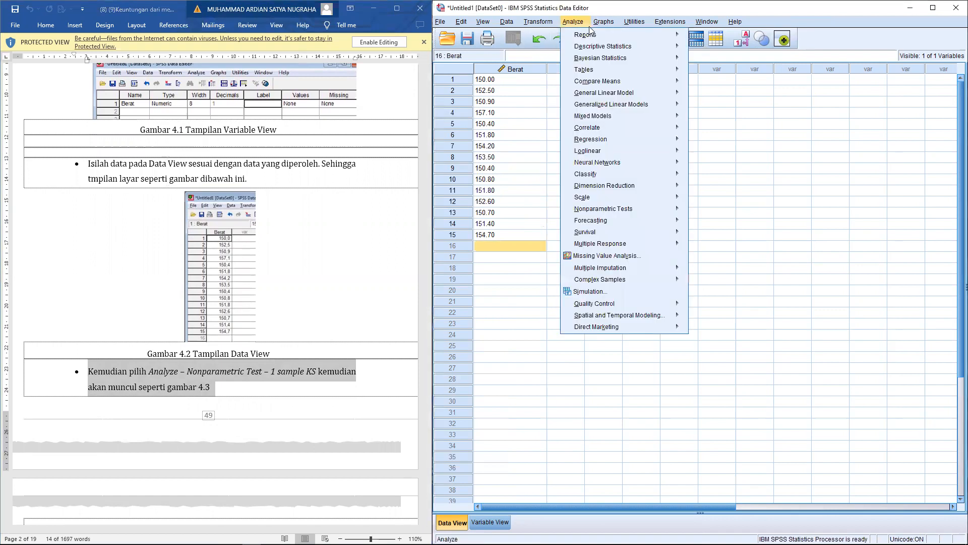
mouse_move(618, 211)
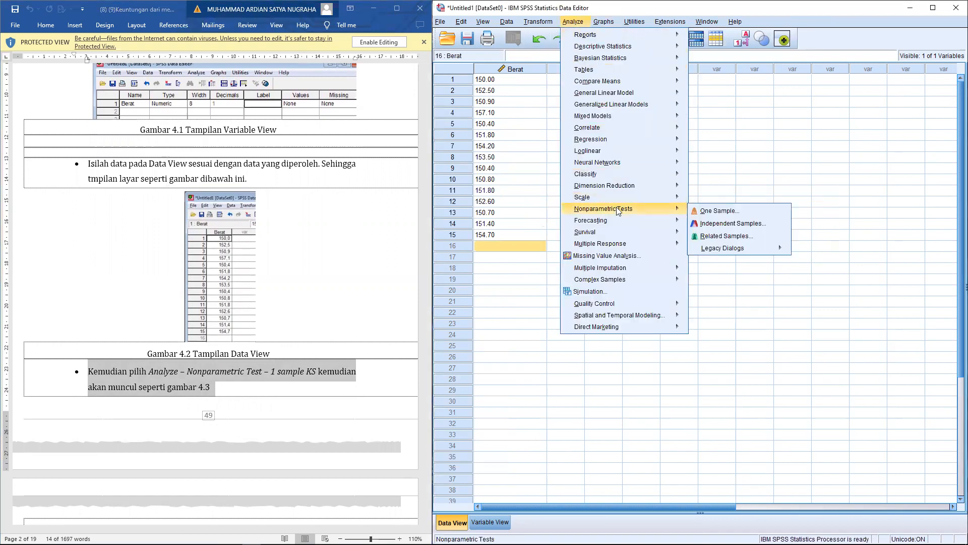
mouse_move(691, 249)
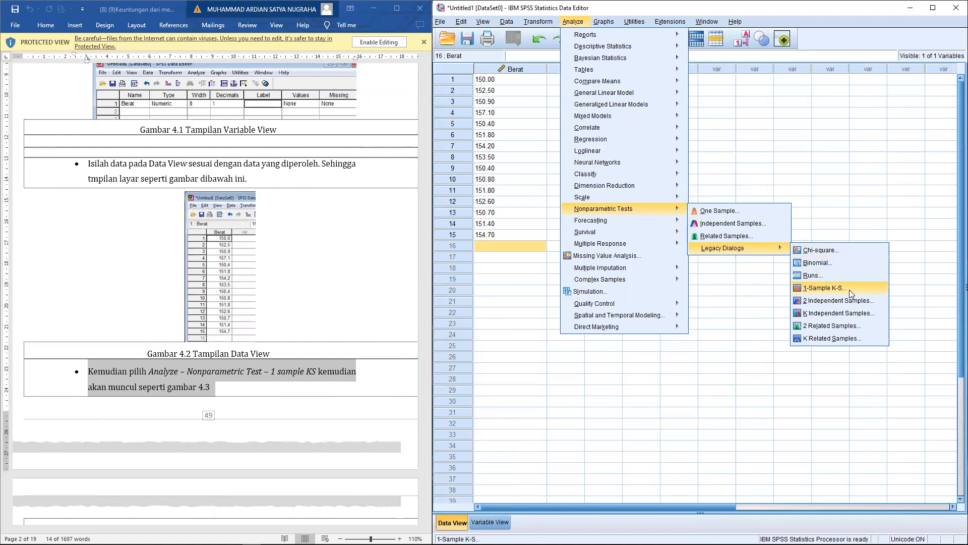
click(822, 291)
Following the module's instruction, add Berat to the test variables and keep Normal as the test distribution
scroll(192, 321, down, 3)
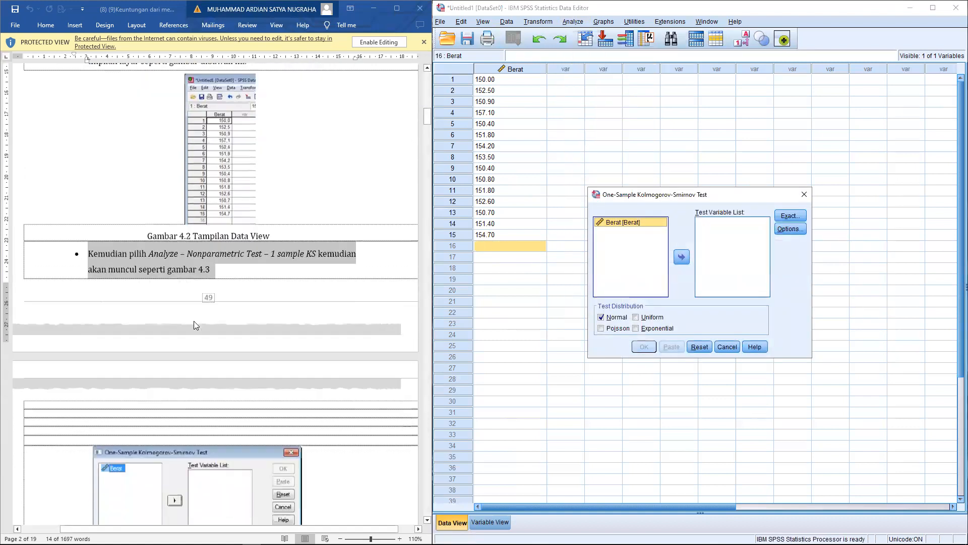
scroll(194, 321, down, 5)
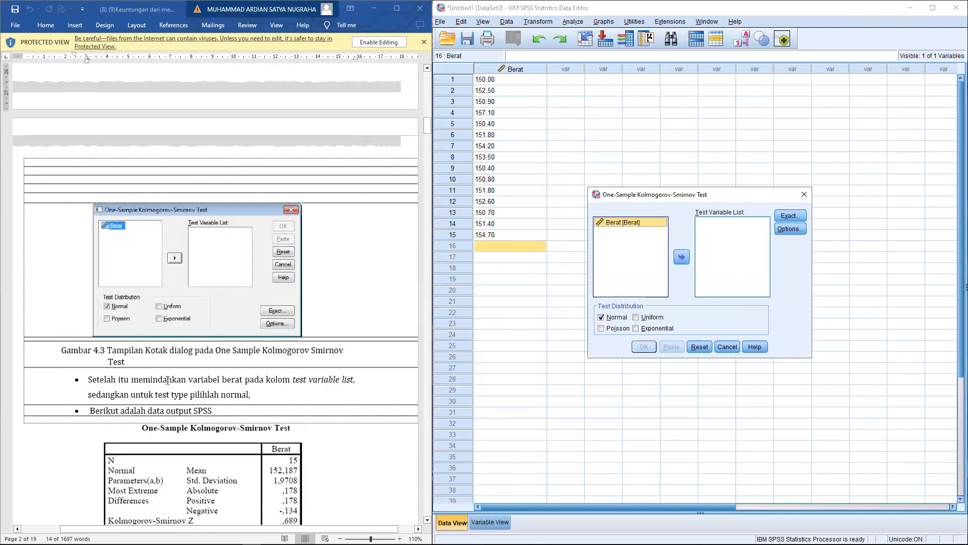
click(233, 379)
click(623, 220)
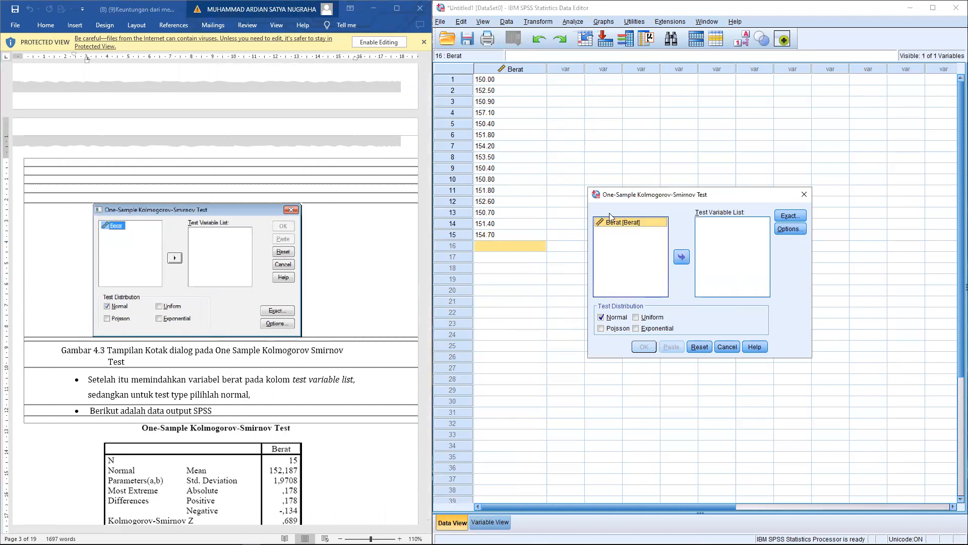
click(681, 258)
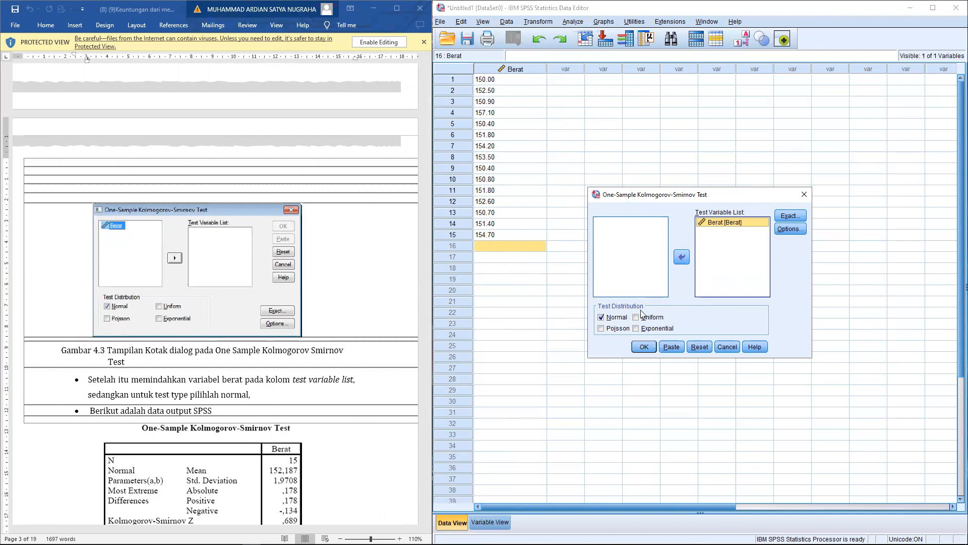
click(624, 318)
click(624, 318)
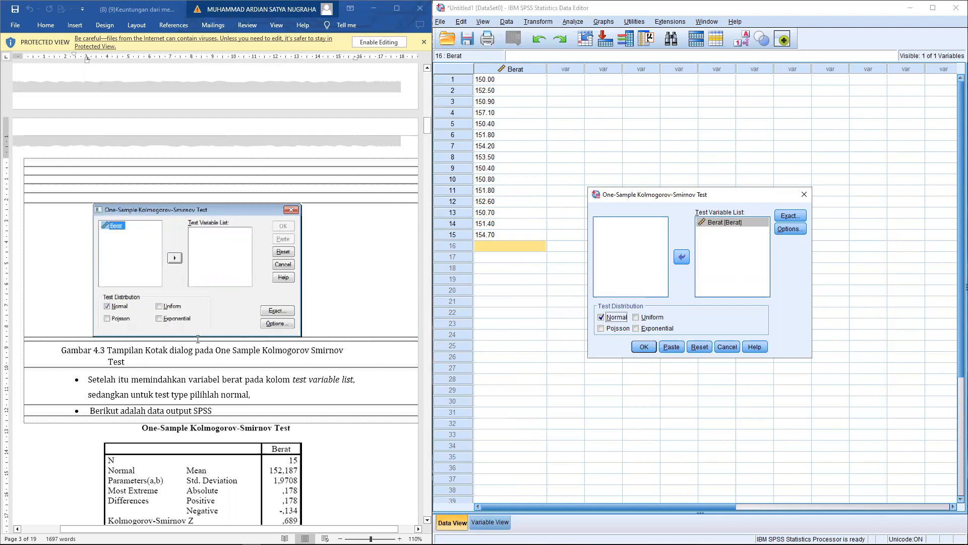
Look over the module's sample output and run the One-Sample Kolmogorov-Smirnov test on Berat
scroll(198, 339, down, 2)
scroll(232, 320, down, 1)
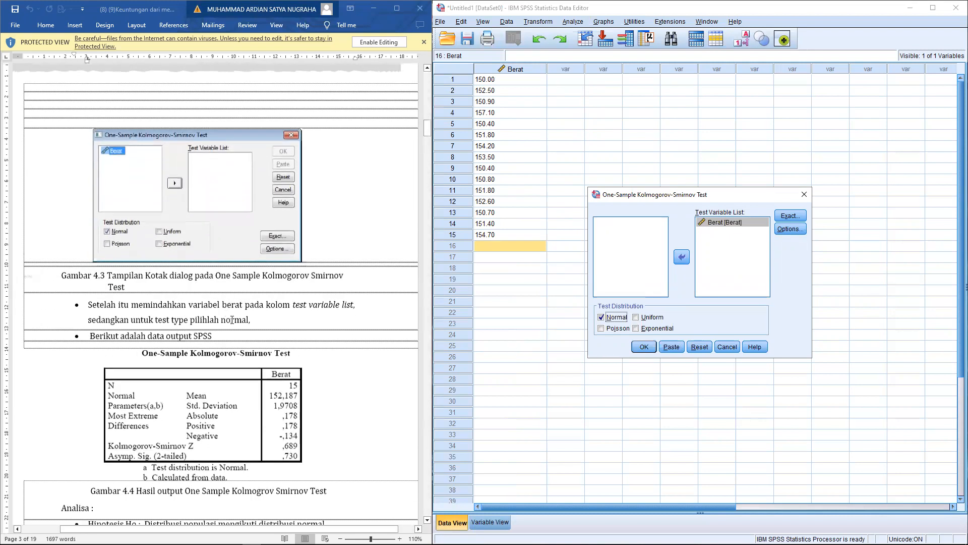
scroll(232, 320, down, 1)
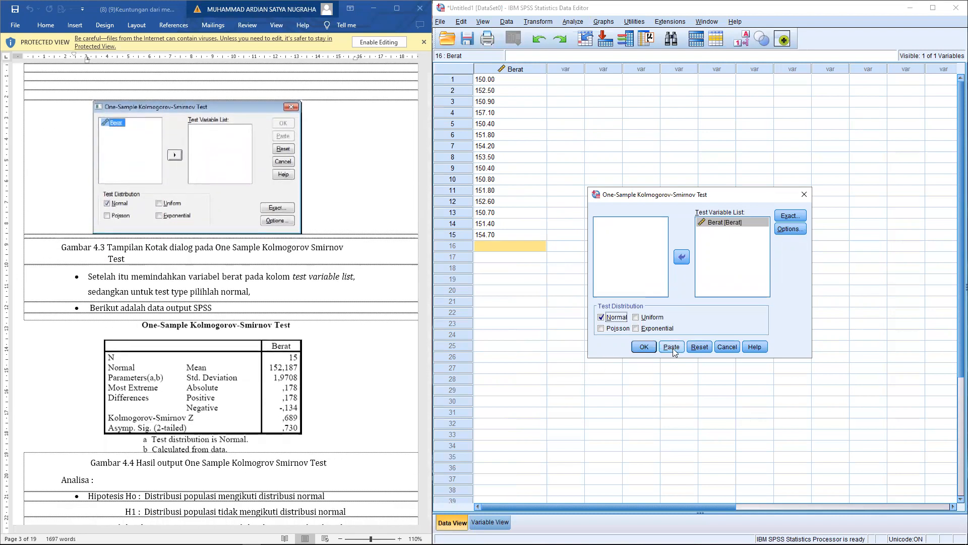
click(641, 348)
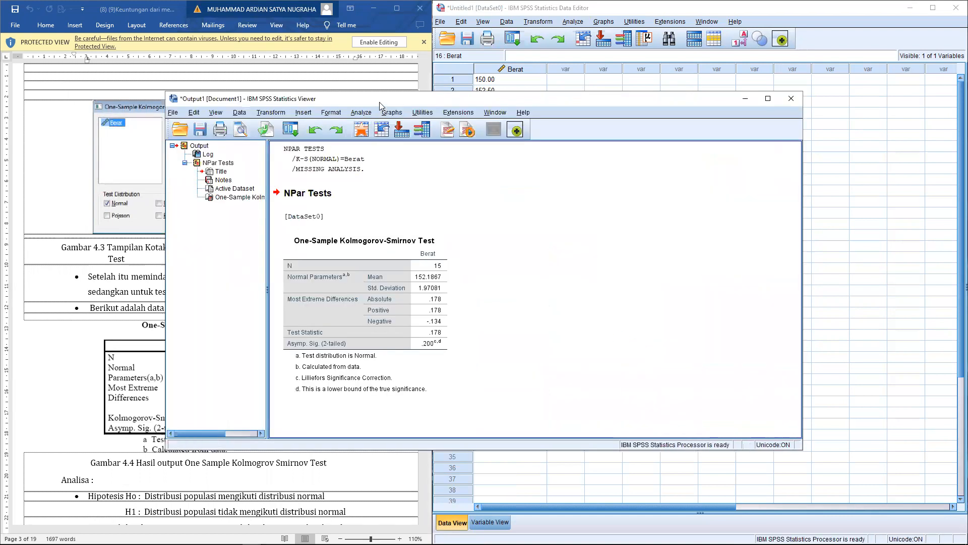
Move the output window clear of the module and compare the One-Sample Kolmogorov-Smirnov table with the module's sample output
drag(385, 106, 705, 85)
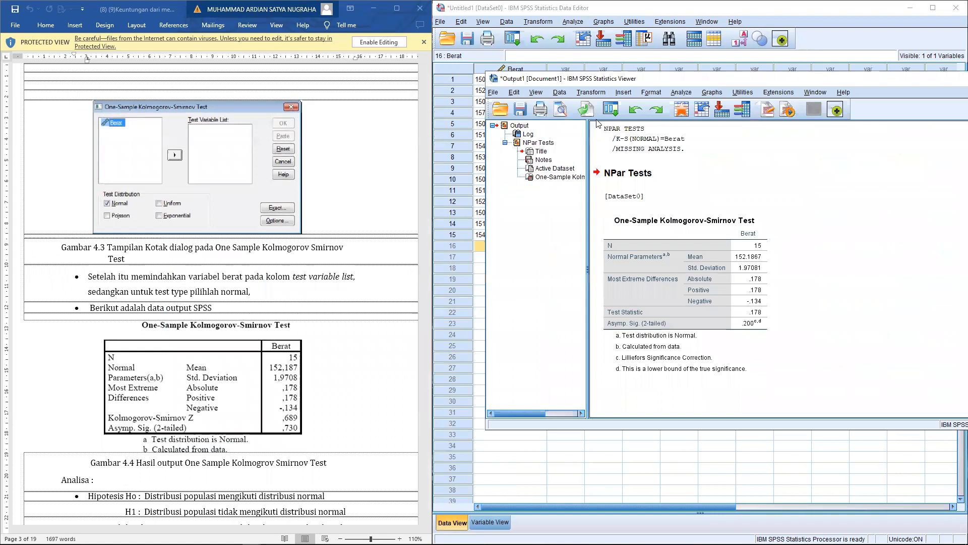
scroll(174, 349, down, 4)
scroll(174, 349, down, 2)
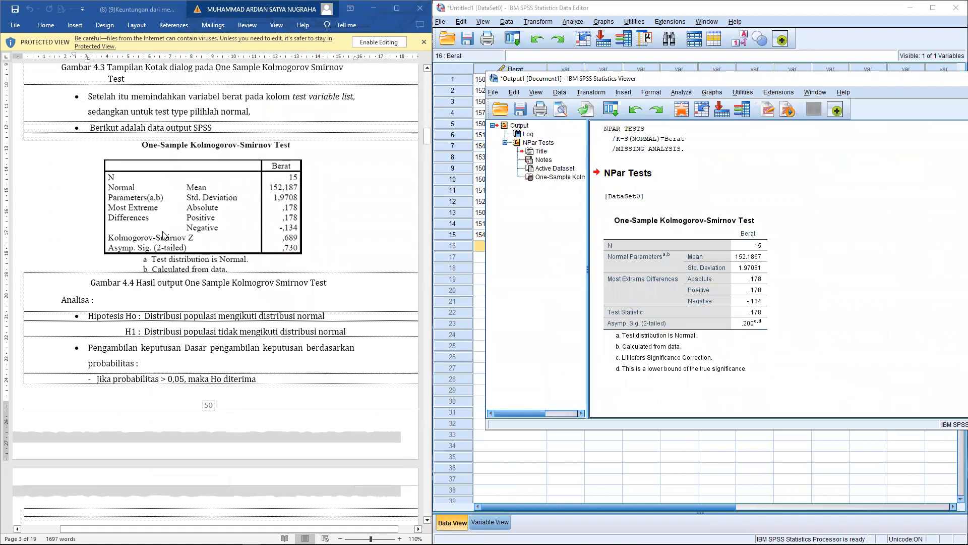
scroll(165, 235, up, 1)
click(744, 248)
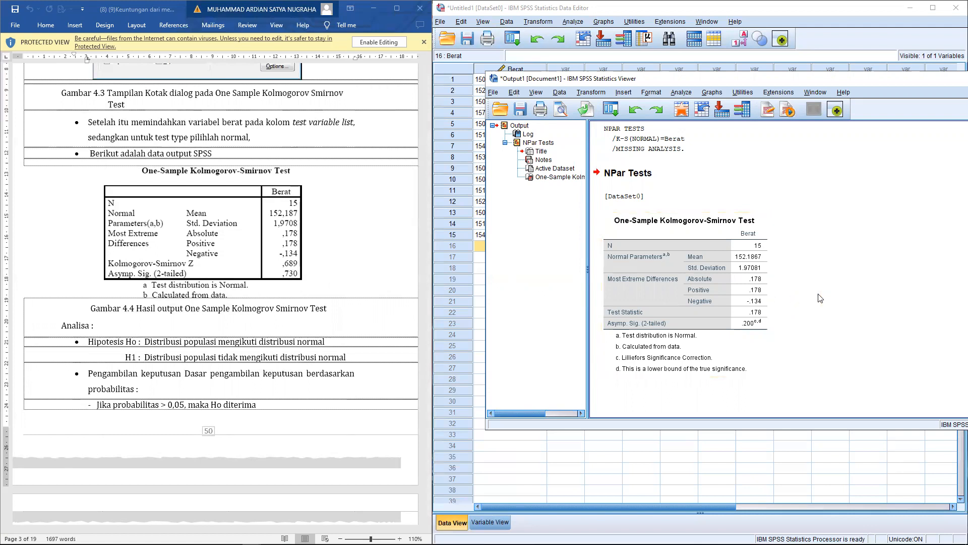
Read the module's analysis section, covering the Ho and H1 hypotheses and the probability-based decision rules
scroll(216, 315, down, 3)
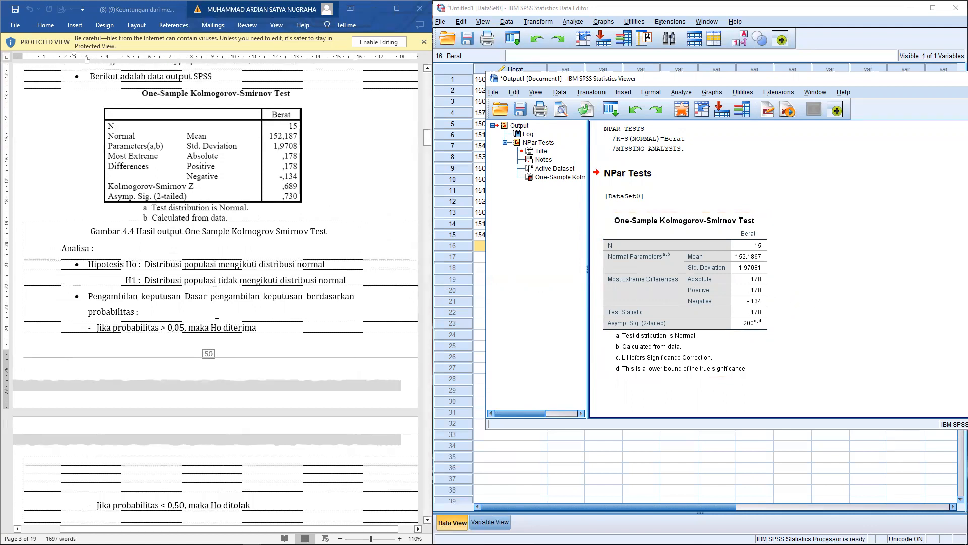
scroll(221, 313, down, 1)
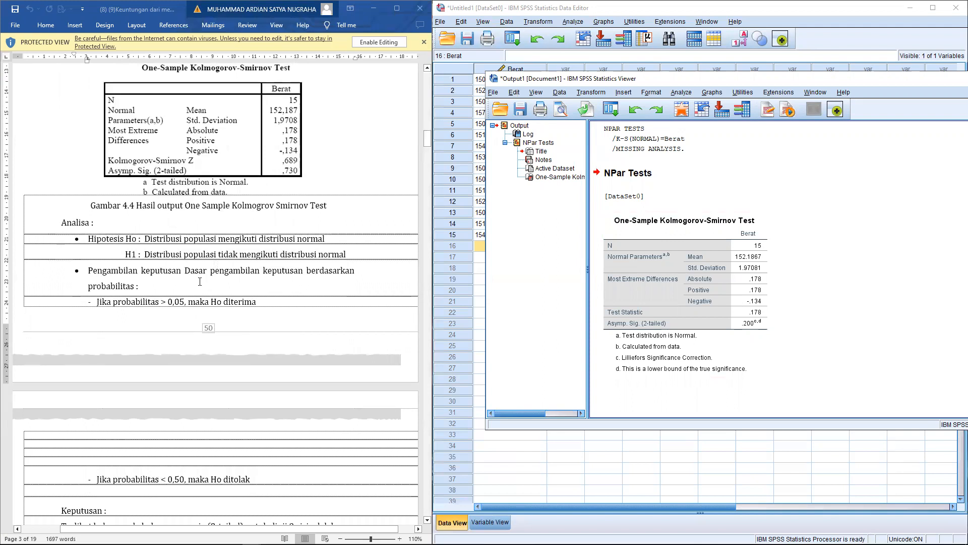
drag(147, 243, 327, 241)
drag(145, 254, 189, 255)
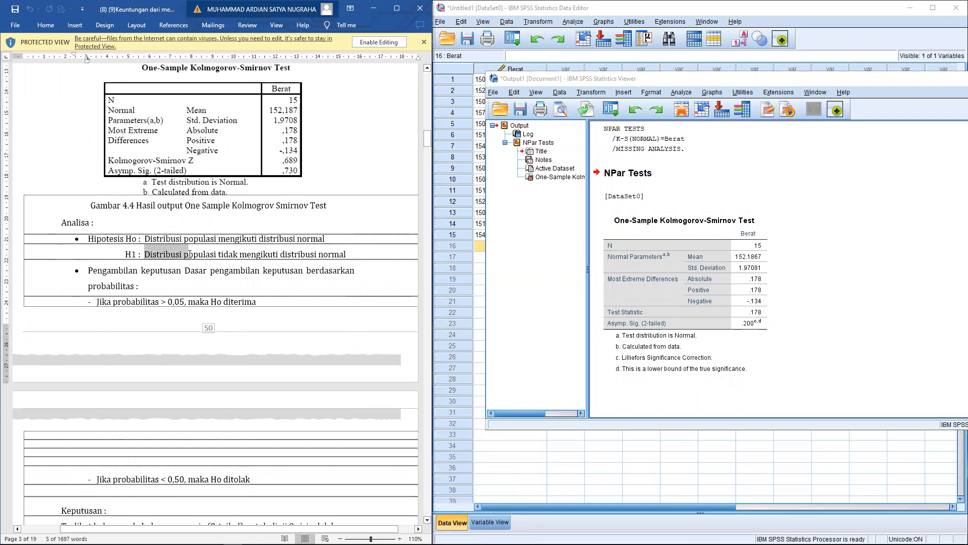
drag(190, 255, 367, 257)
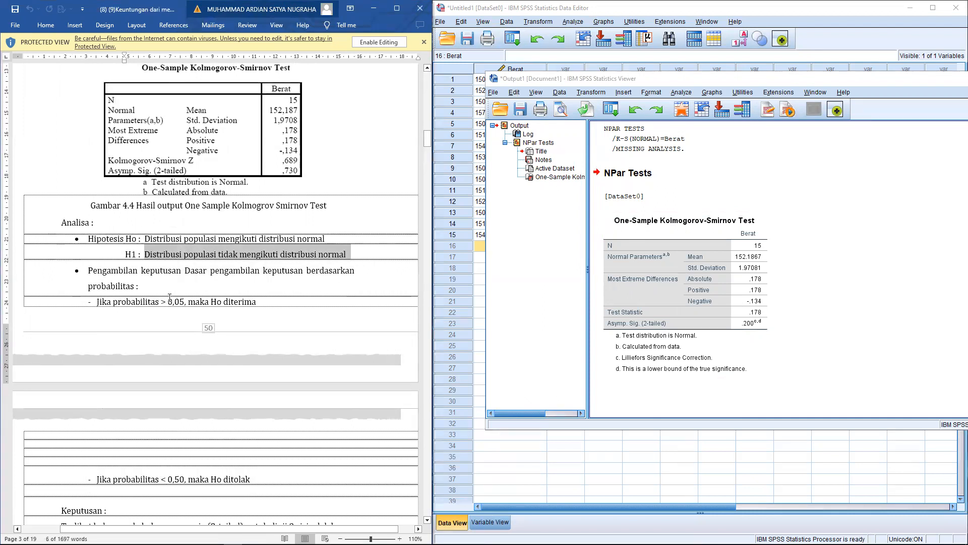
click(658, 335)
drag(129, 255, 278, 255)
scroll(243, 368, down, 3)
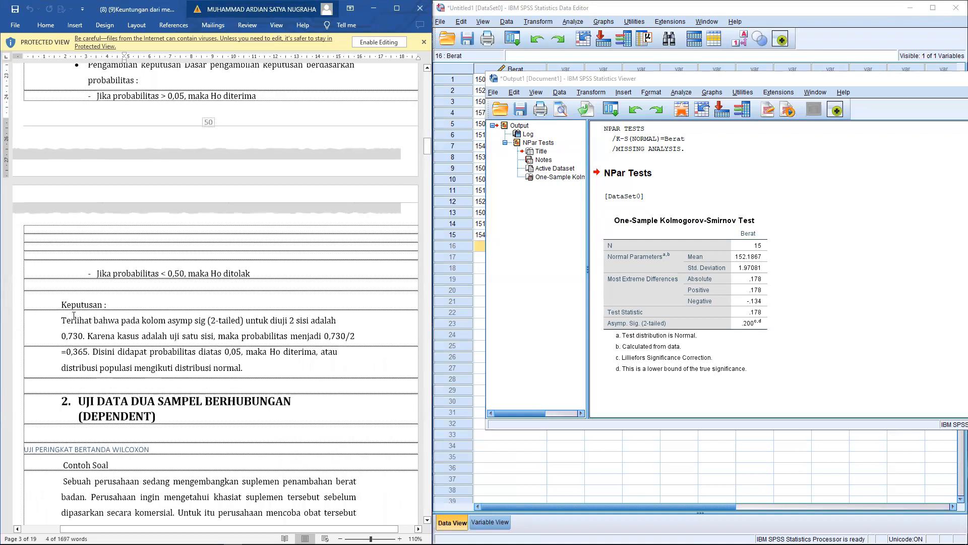
Read the module's Keputusan paragraph and check the Asymp. Sig. (2-tailed) row in the SPSS output table
click(55, 322)
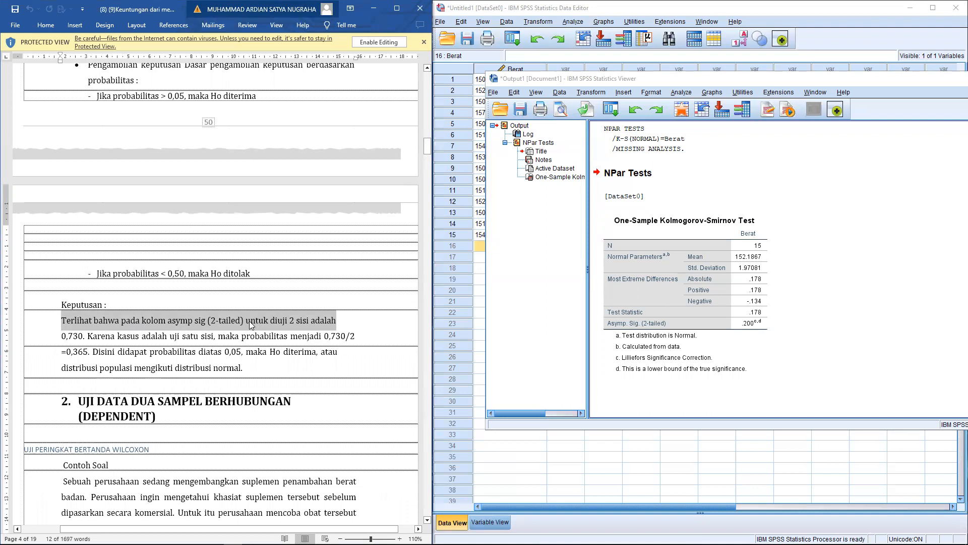
scroll(249, 321, up, 4)
scroll(252, 323, down, 2)
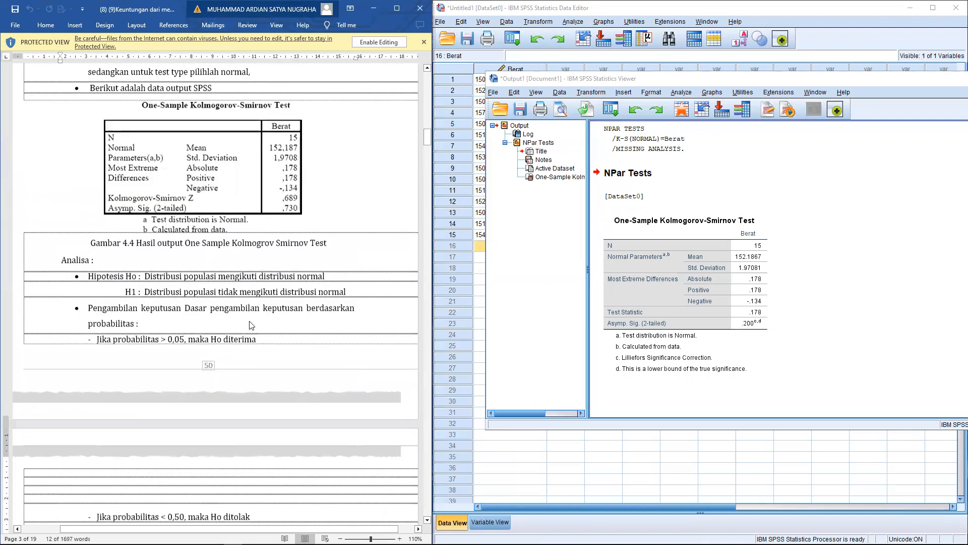
scroll(258, 328, down, 1)
scroll(258, 328, up, 2)
click(739, 328)
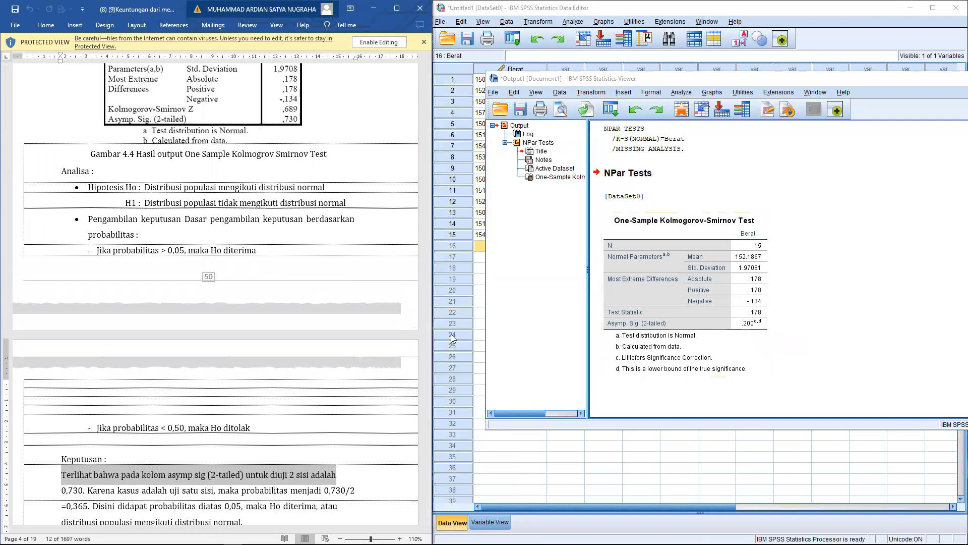
click(762, 329)
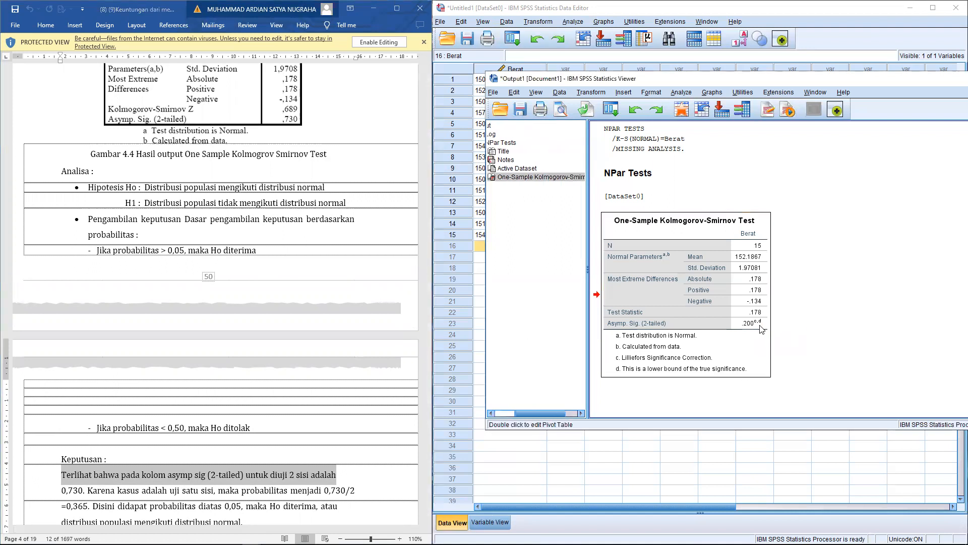
Compare the significance values in the module and the SPSS output against the rules for accepting or rejecting Ho
scroll(104, 321, up, 3)
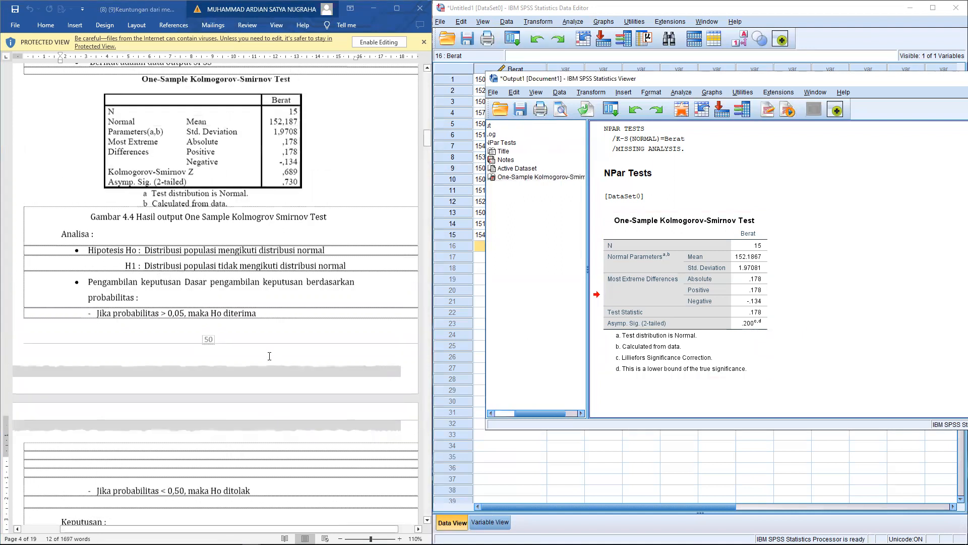
click(749, 330)
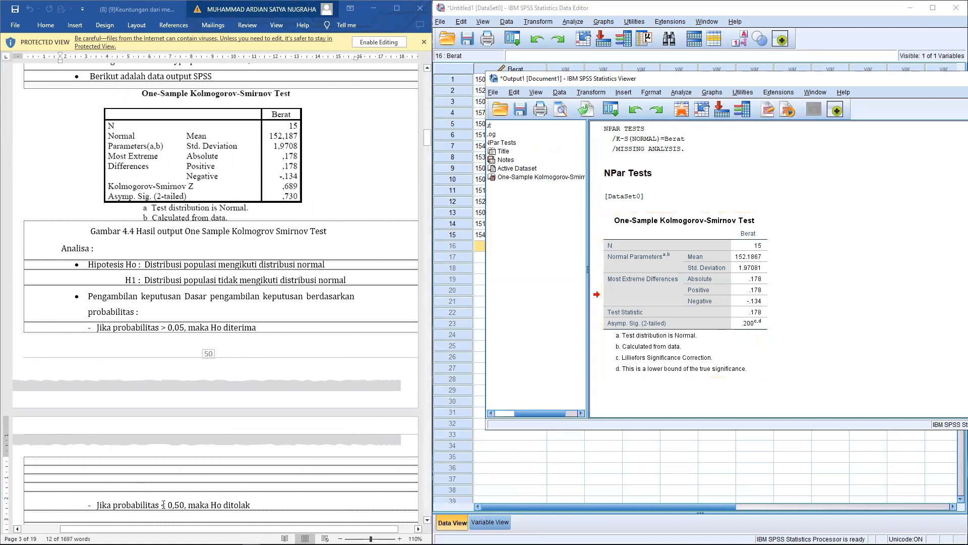
scroll(177, 428, down, 3)
scroll(177, 428, down, 1)
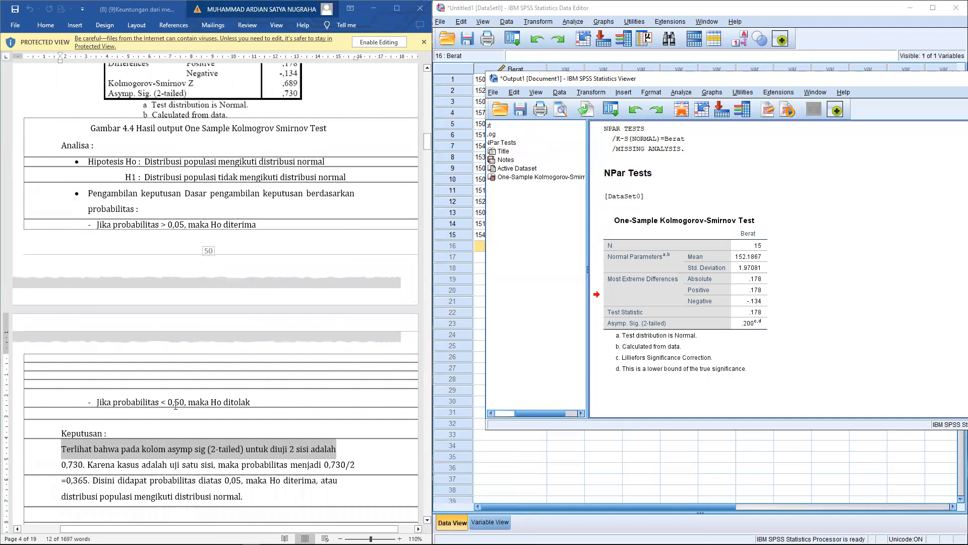
scroll(175, 406, down, 2)
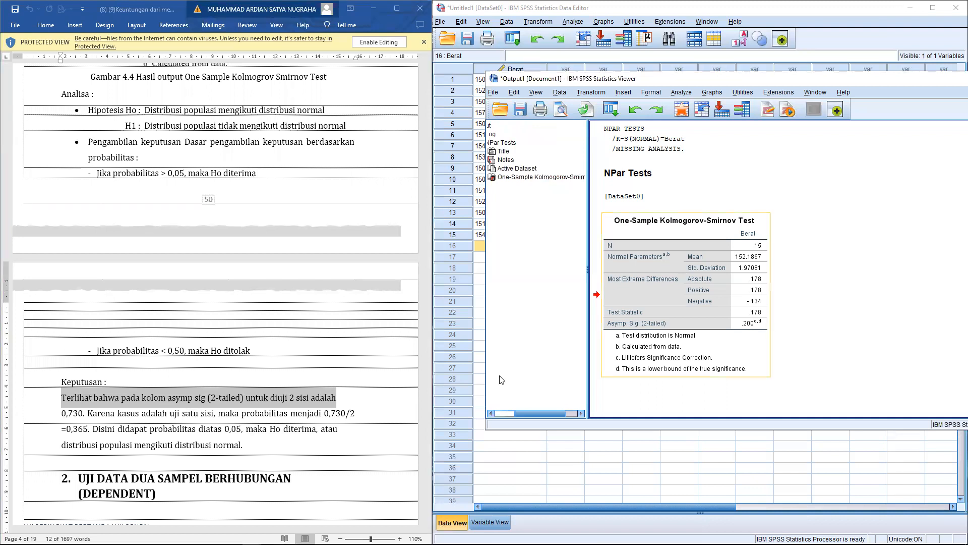
Go to the module's section on two related samples and close the Kolmogorov-Smirnov output viewer without saving
scroll(268, 379, down, 10)
scroll(267, 379, down, 3)
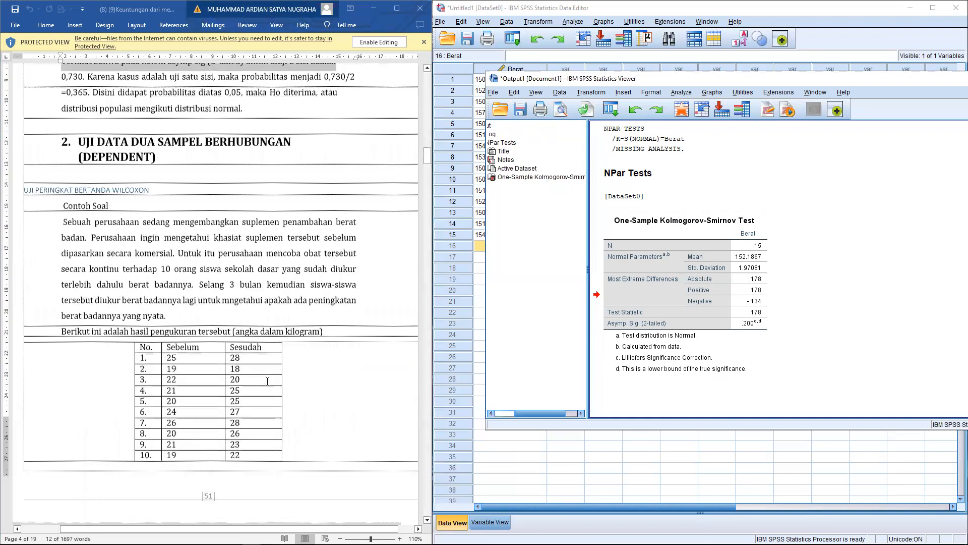
scroll(262, 381, up, 2)
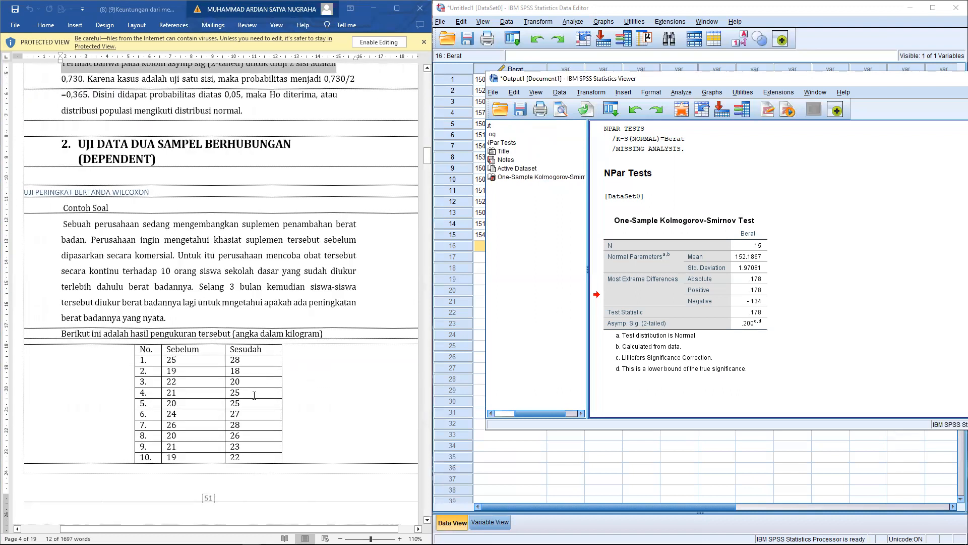
scroll(261, 381, down, 1)
drag(786, 78, 529, 122)
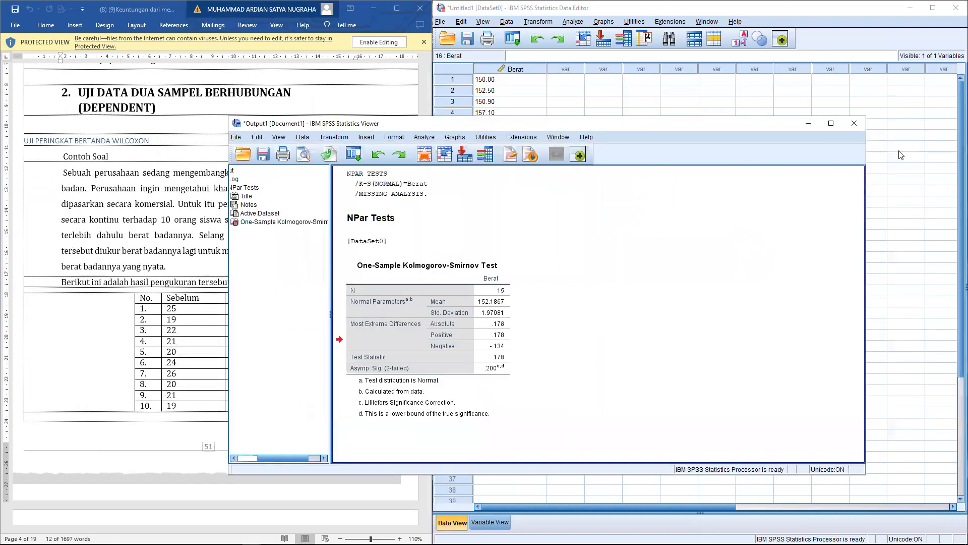
click(854, 123)
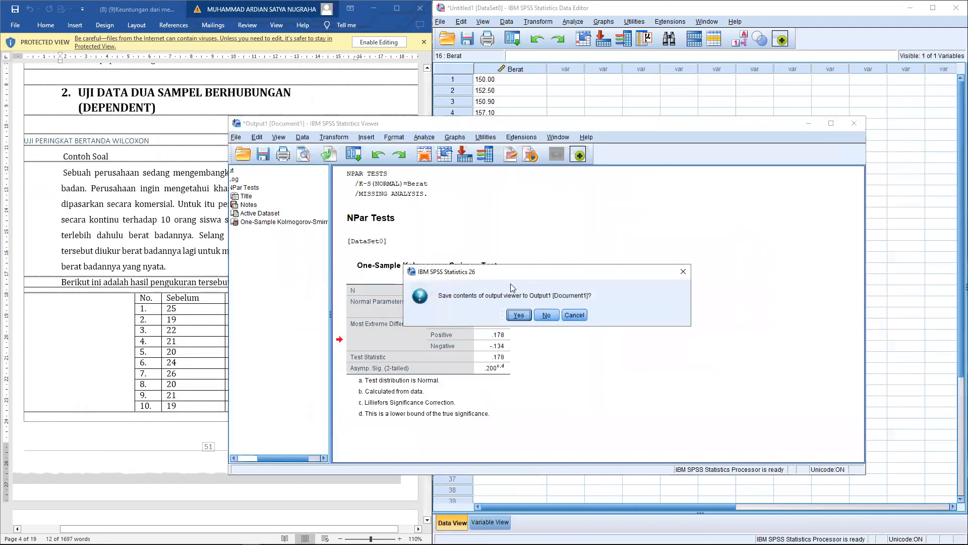
click(547, 315)
drag(93, 95, 285, 92)
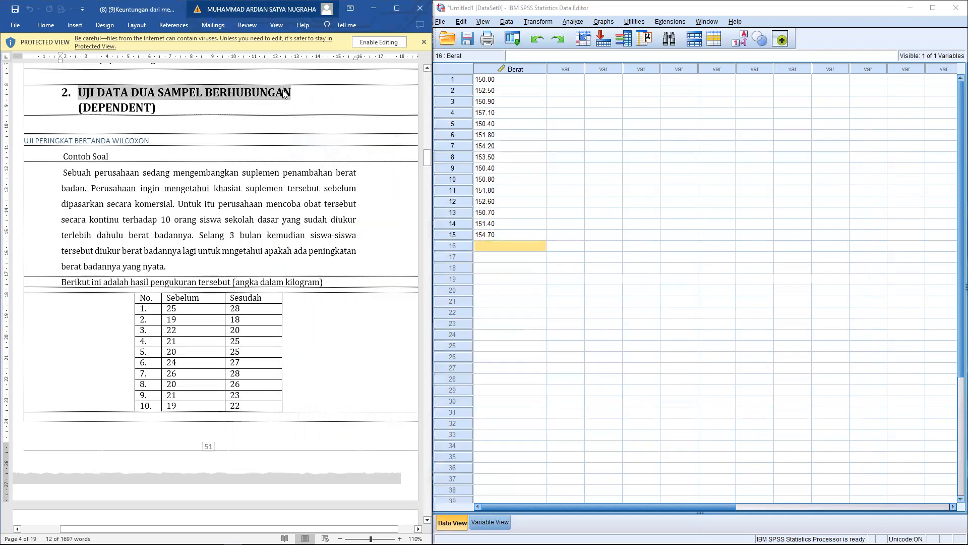
Create a new empty dataset and close the output log it generates without saving
click(587, 170)
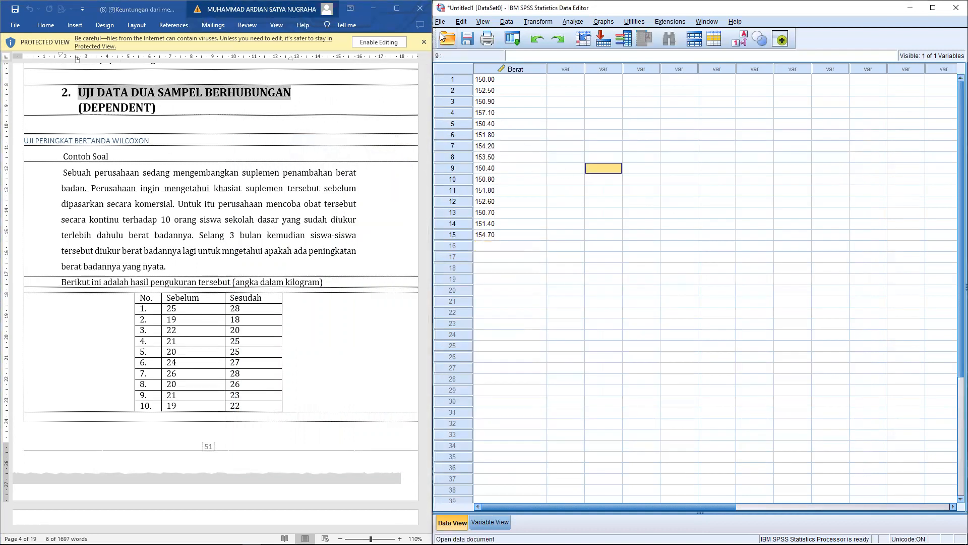
click(672, 157)
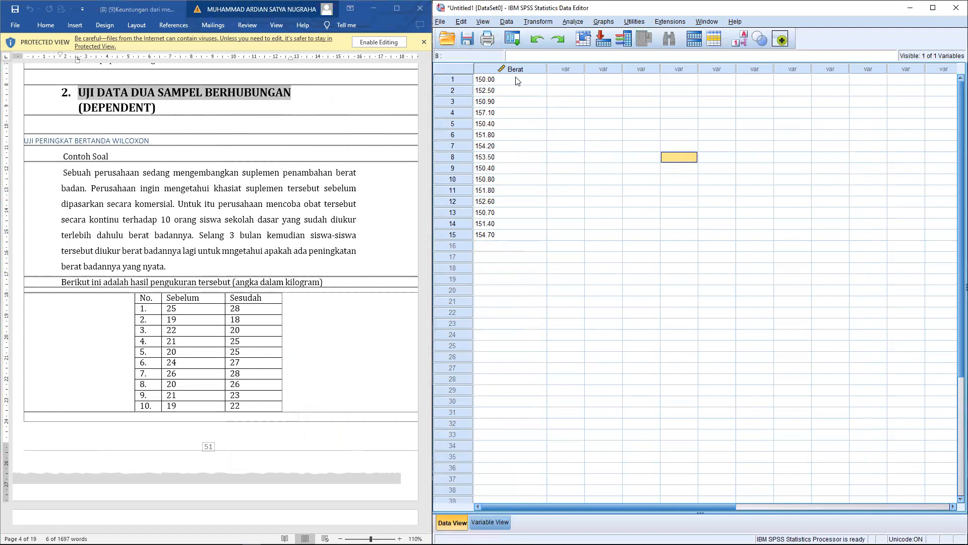
click(445, 24)
mouse_move(456, 35)
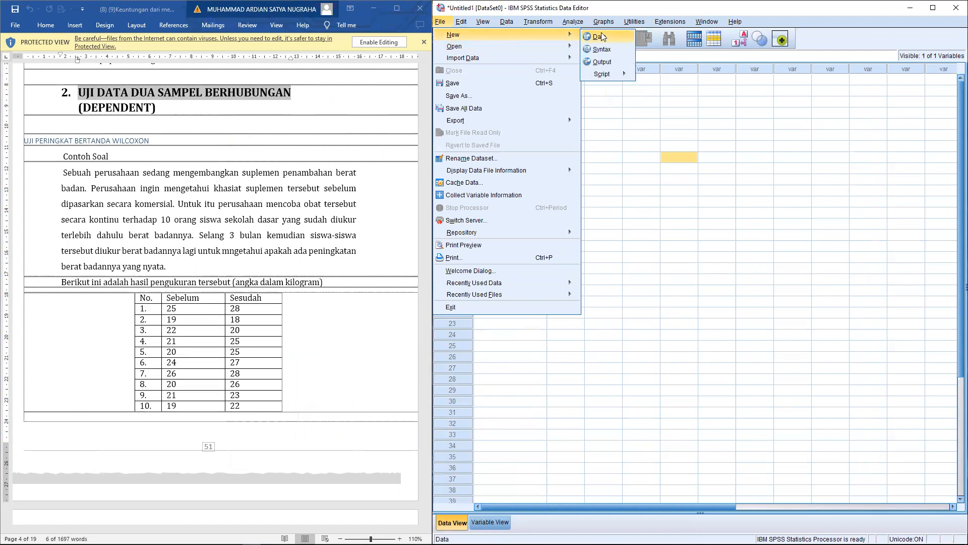
click(601, 36)
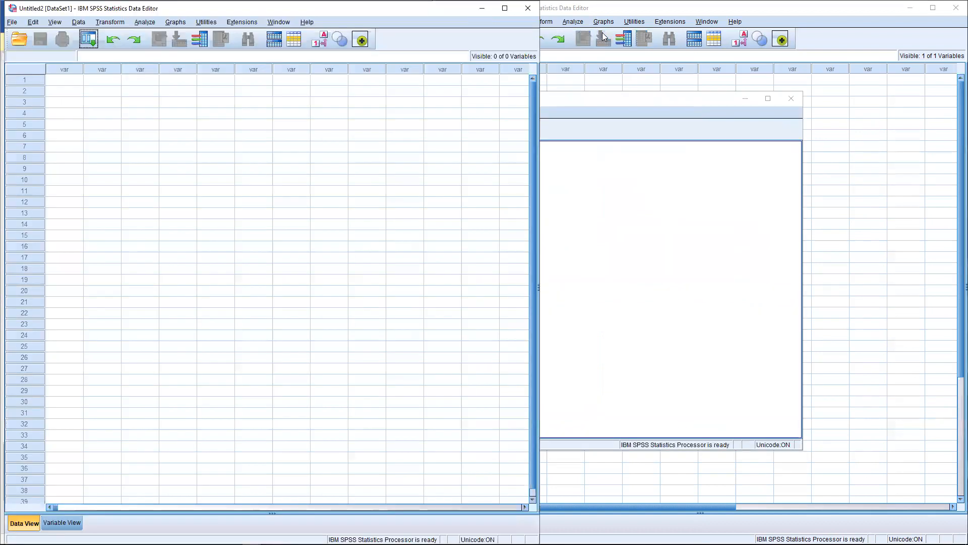
click(791, 99)
click(493, 291)
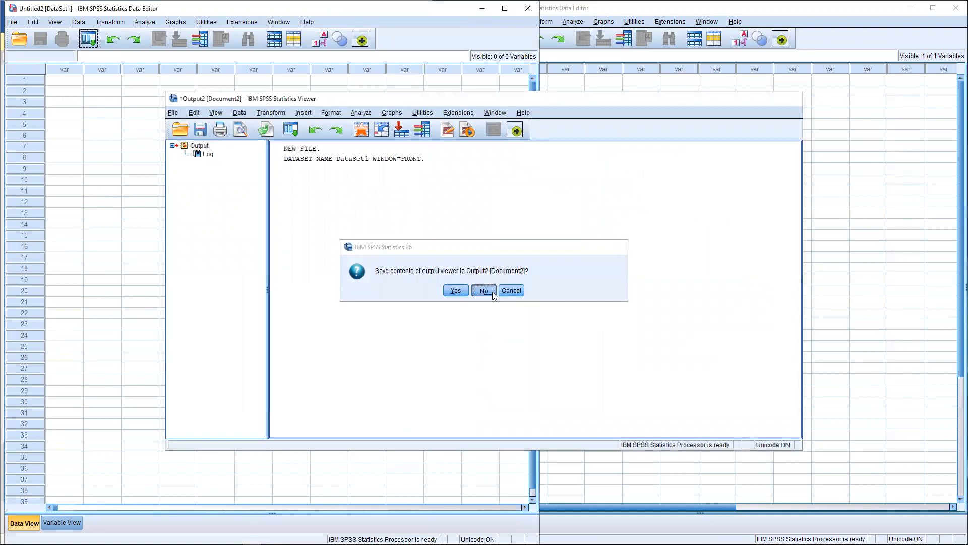
Close the Berat dataset and its output log without saving, and place the empty data editor beside the module
click(716, 15)
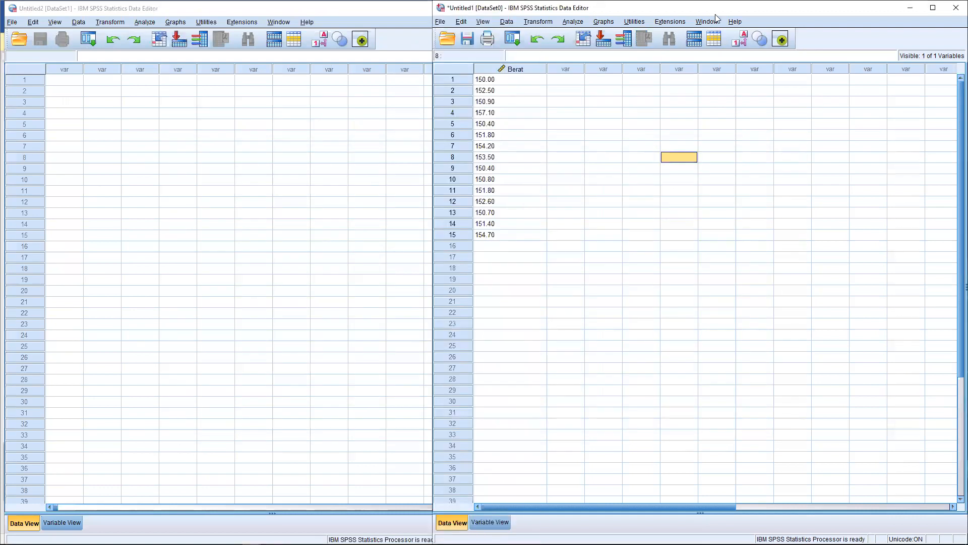
click(956, 8)
click(700, 302)
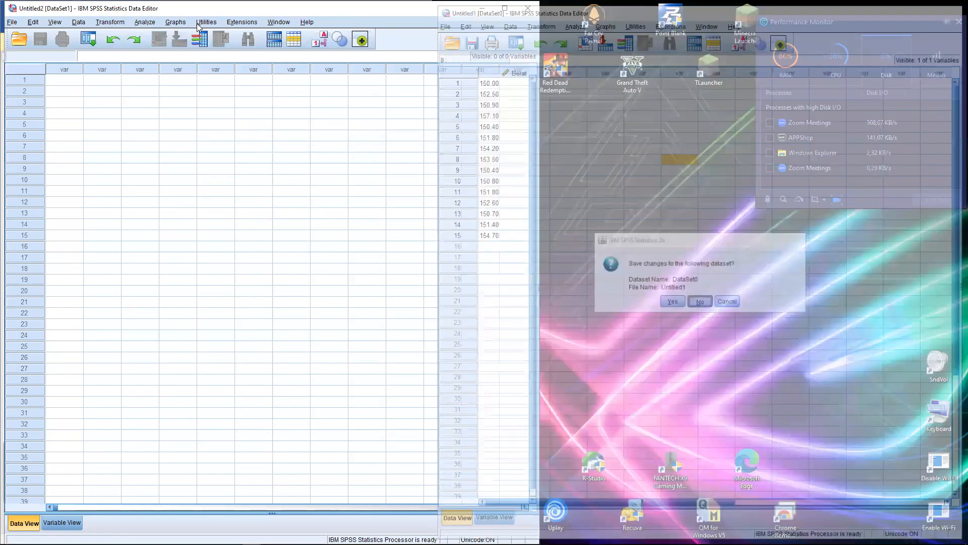
click(788, 97)
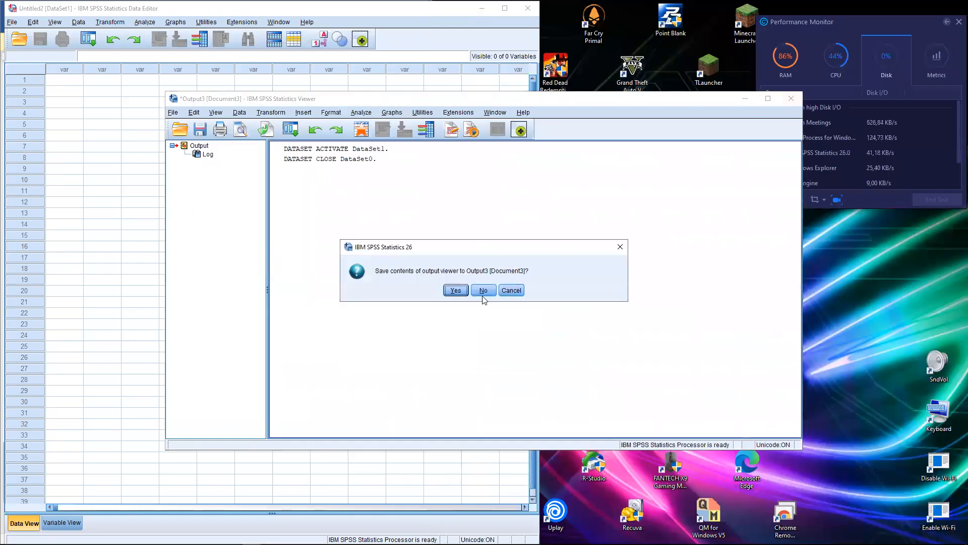
click(483, 291)
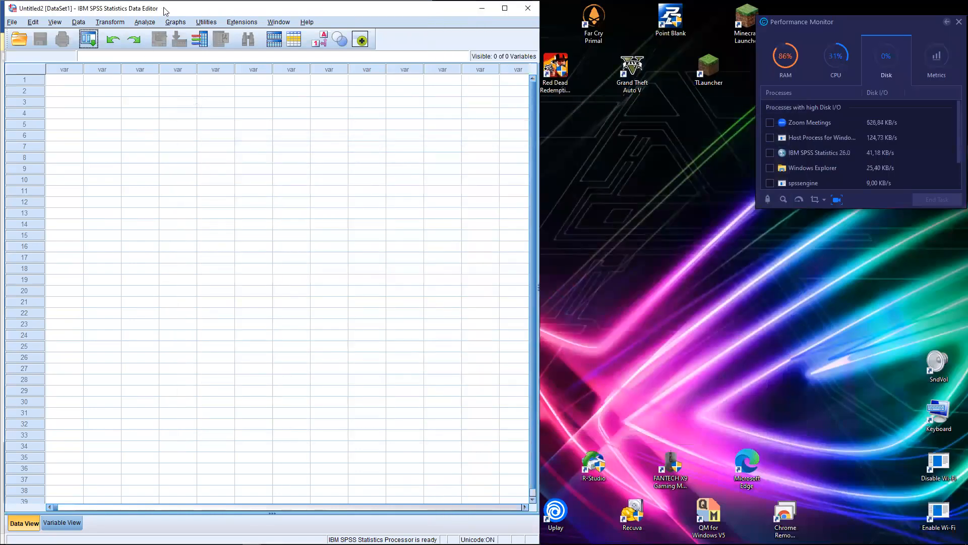
drag(164, 9, 967, 2)
drag(753, 5, 967, 236)
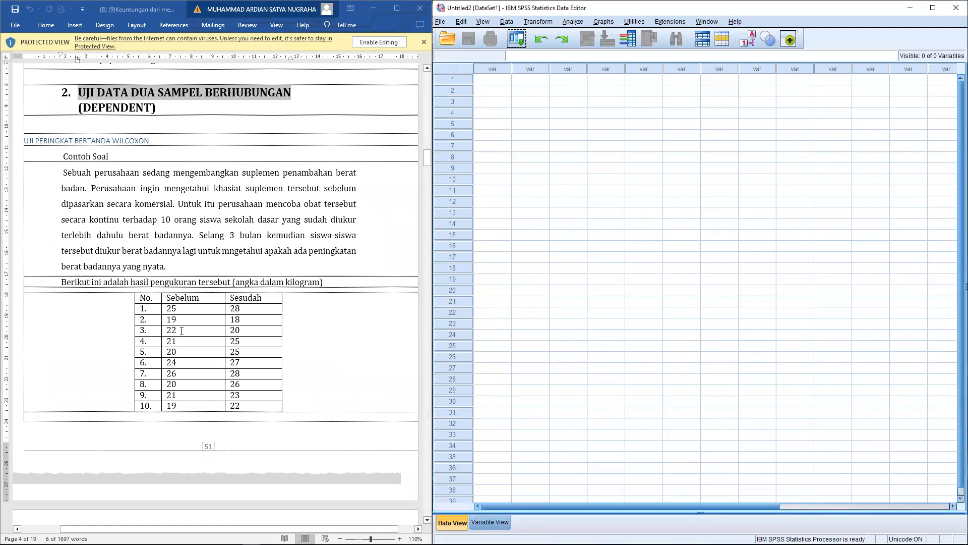
Read the module's Wilcoxon signed-rank example problem and its Sebelum and Sesudah data table
scroll(167, 317, down, 1)
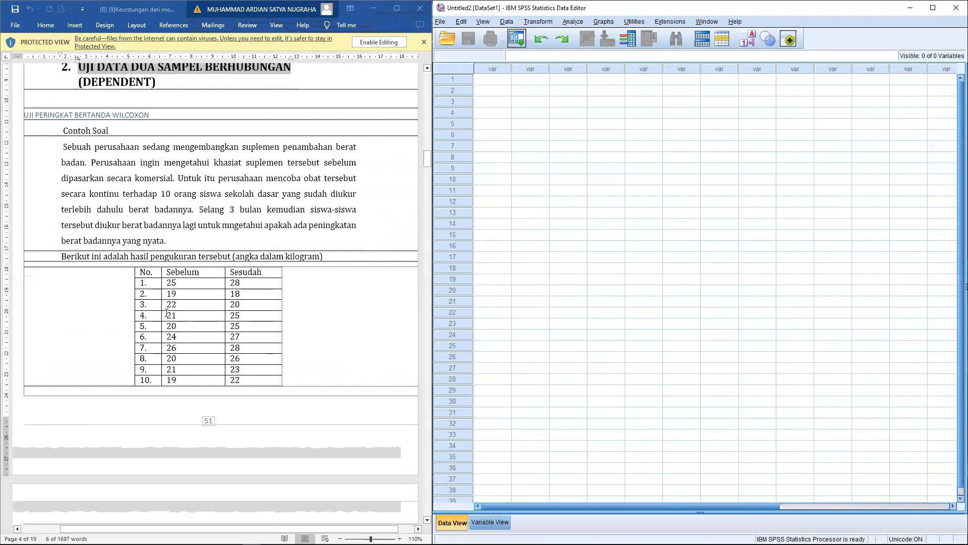
scroll(125, 188, up, 2)
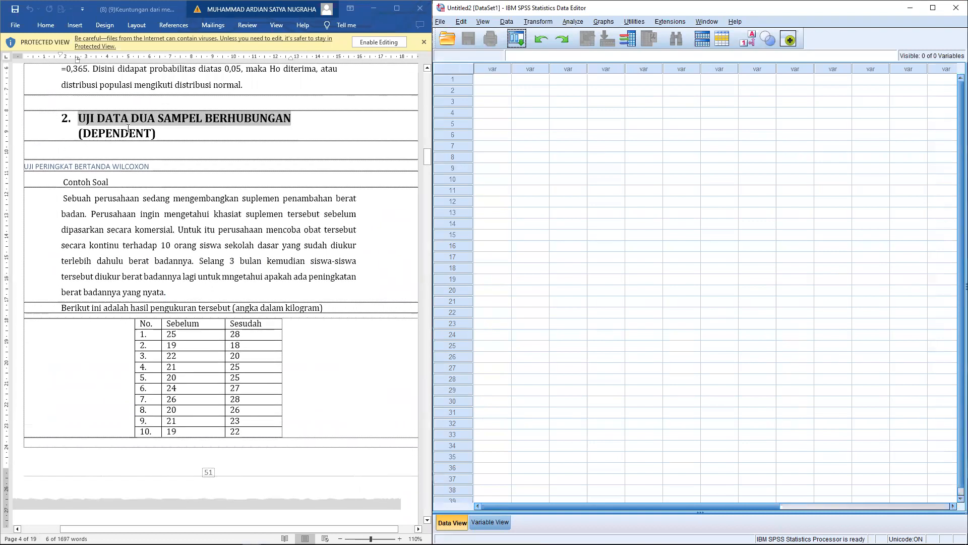
click(212, 118)
click(159, 334)
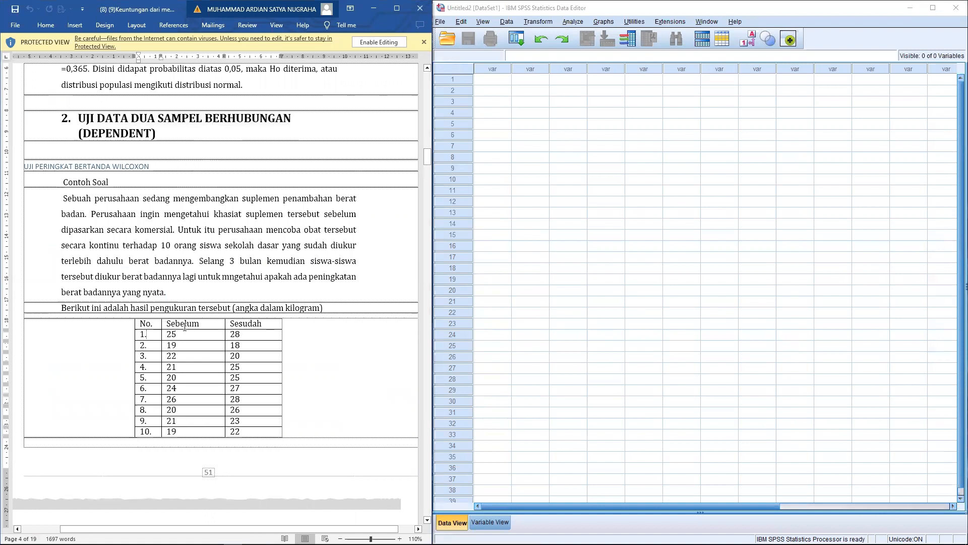
click(179, 326)
scroll(190, 370, down, 6)
scroll(168, 354, up, 3)
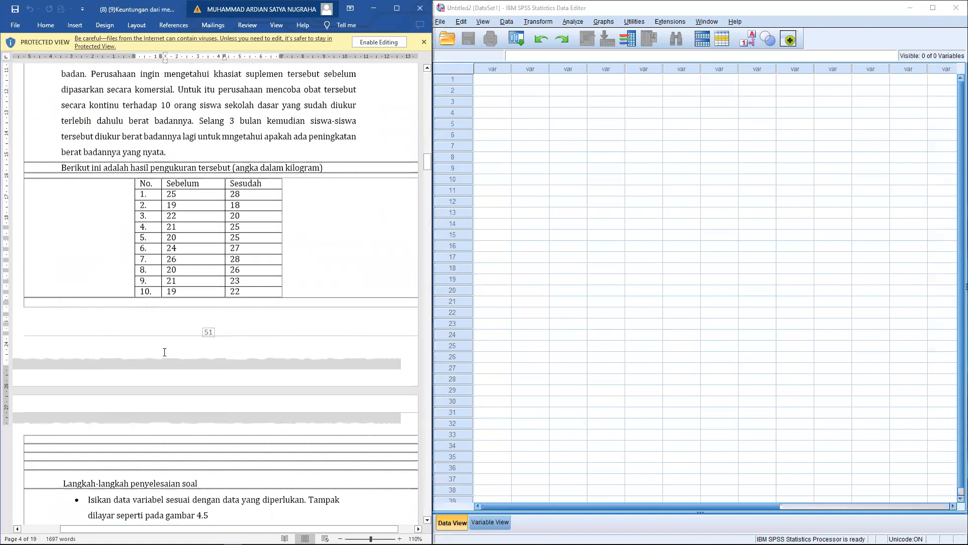
Review the module's solution steps and data entry figures for the Wilcoxon signed-rank example
click(151, 344)
click(146, 259)
scroll(181, 335, down, 10)
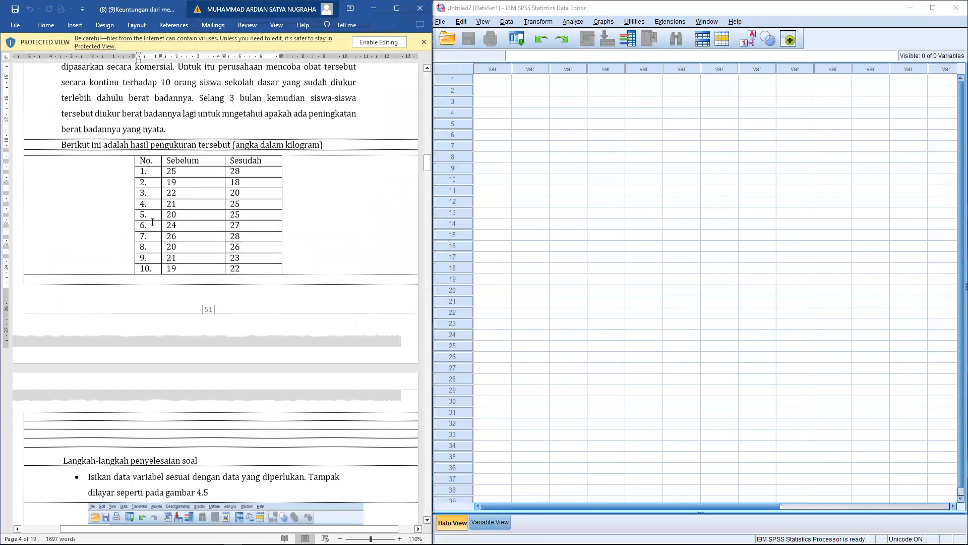
scroll(183, 336, up, 14)
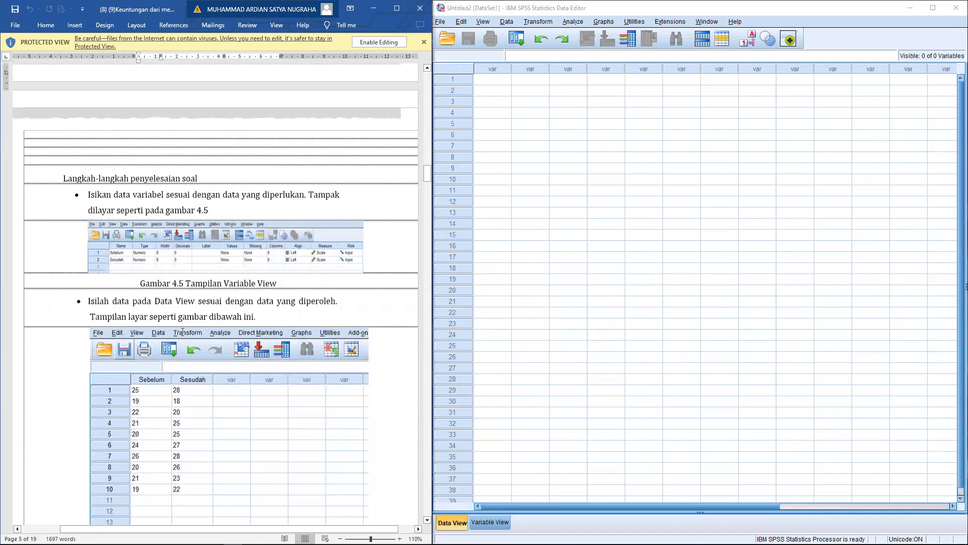
scroll(182, 332, down, 2)
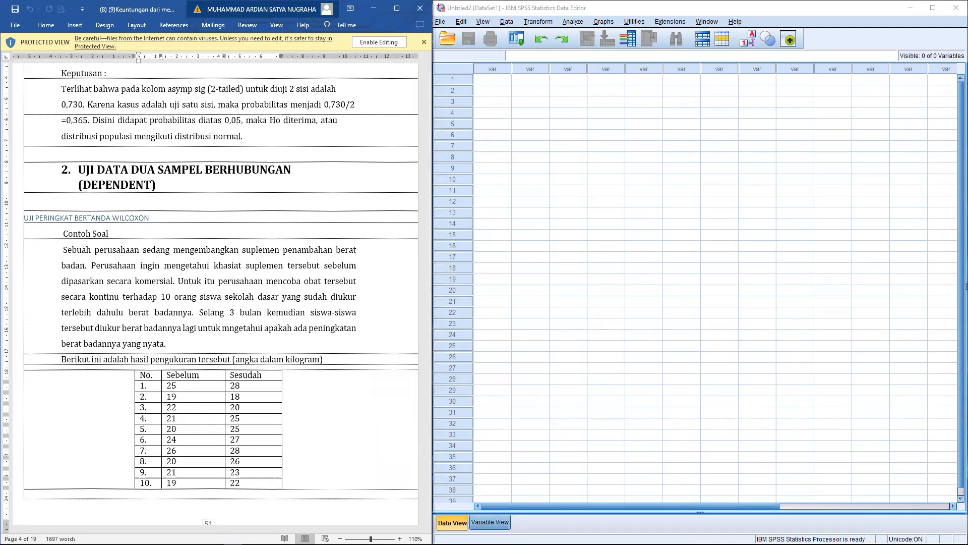
Go to the dataset's variable definitions and create a first variable named Sebelum
click(488, 522)
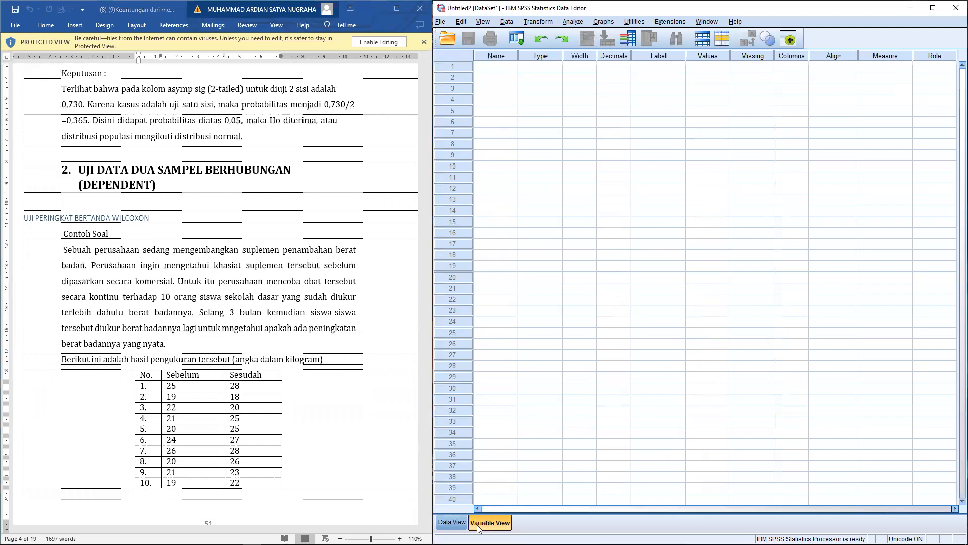
scroll(269, 396, down, 13)
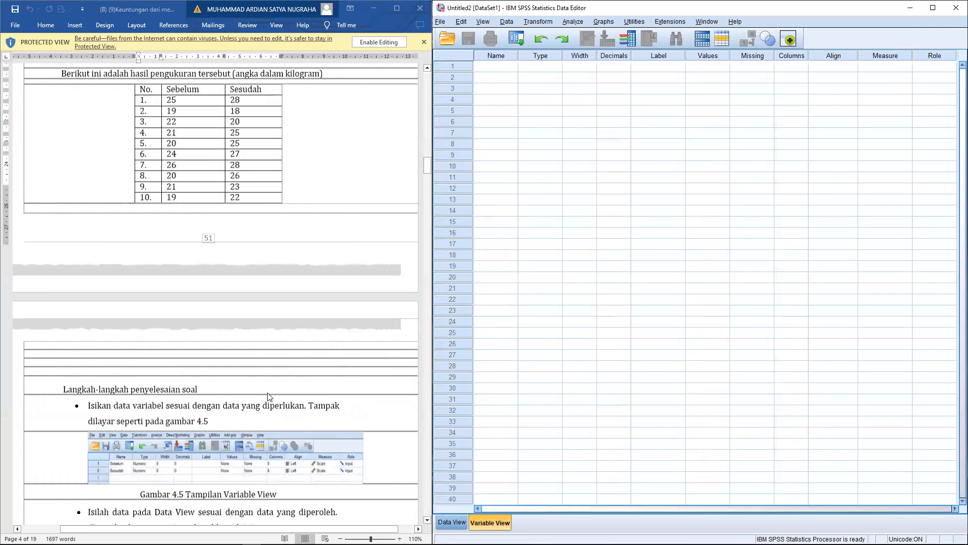
scroll(269, 396, down, 10)
scroll(270, 396, up, 15)
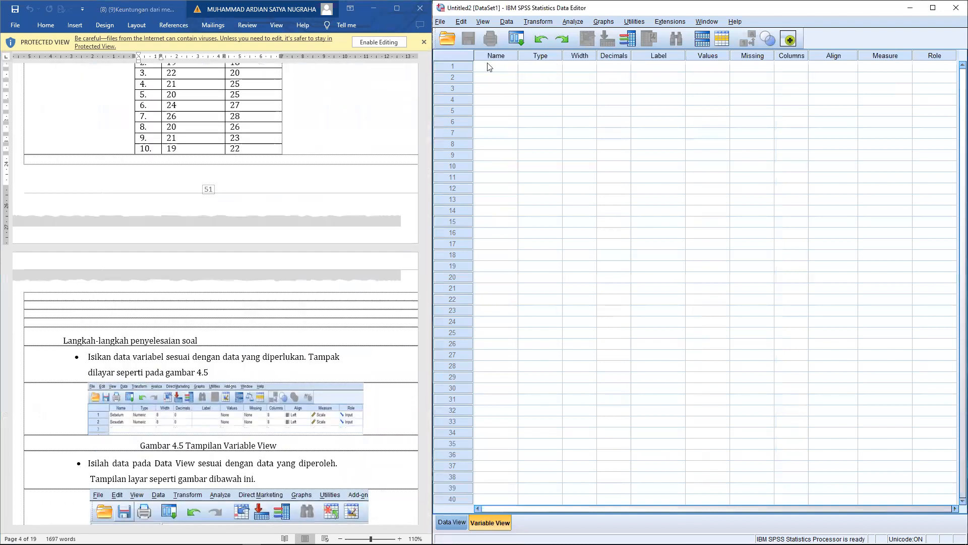
click(489, 69)
scroll(318, 146, up, 3)
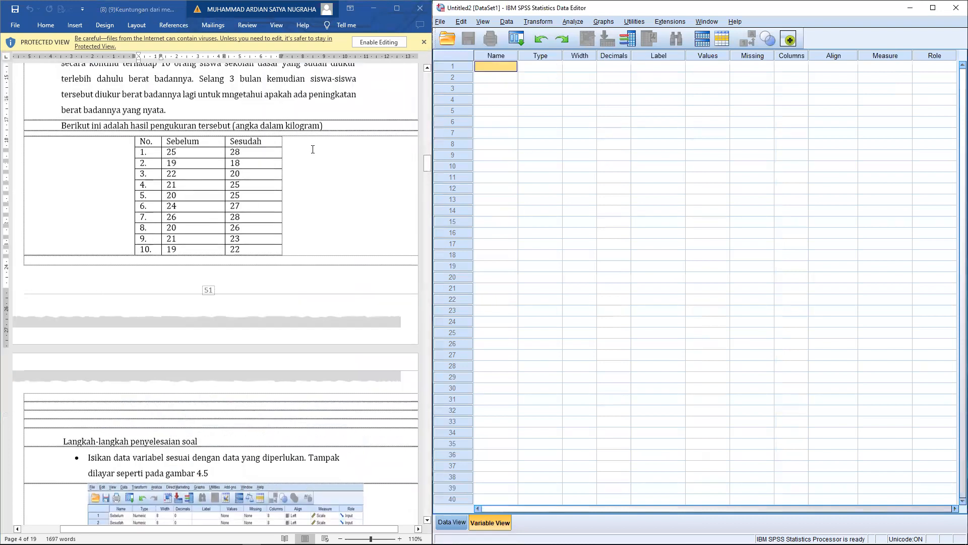
text(Sebelu)
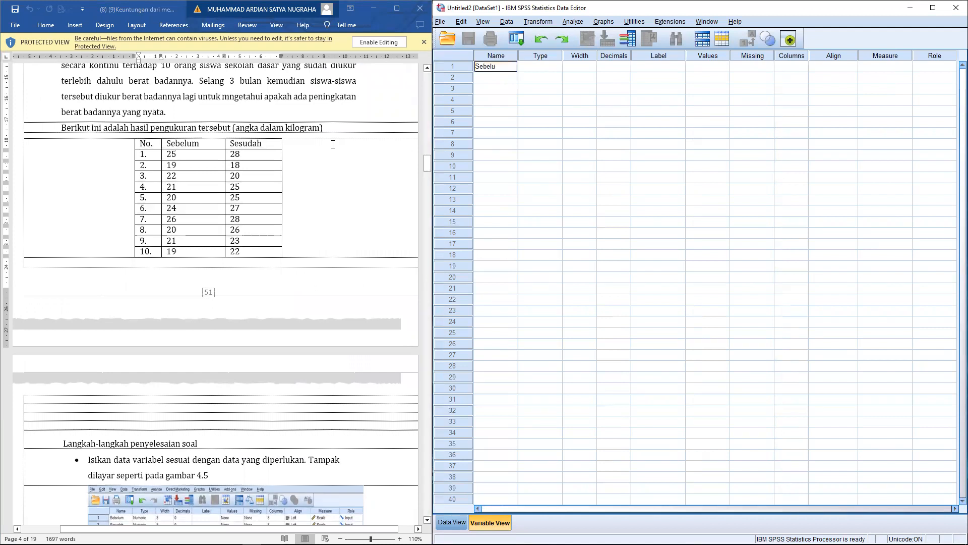
text(m)
key(Tab)
Set the Sebelum variable's decimals to 0 and its width to 2
key(Tab)
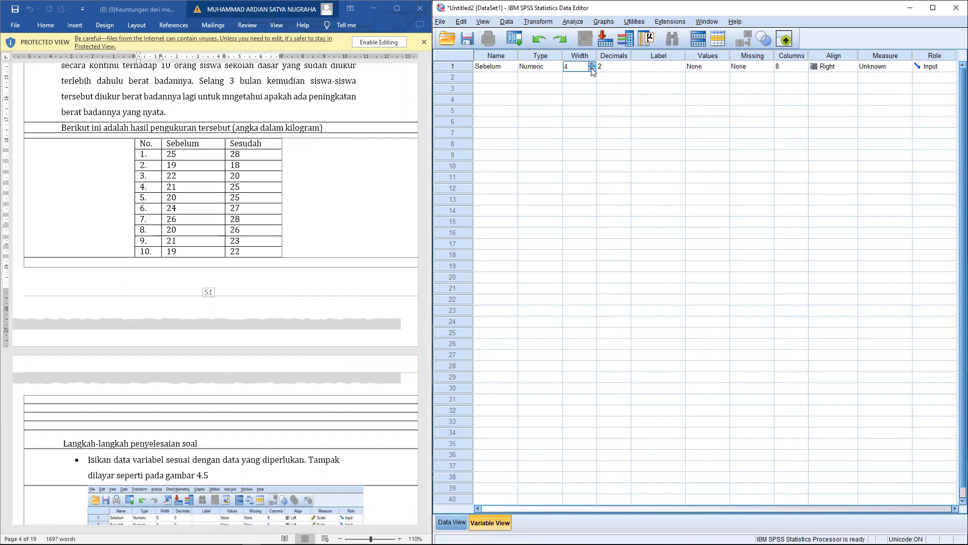
click(620, 72)
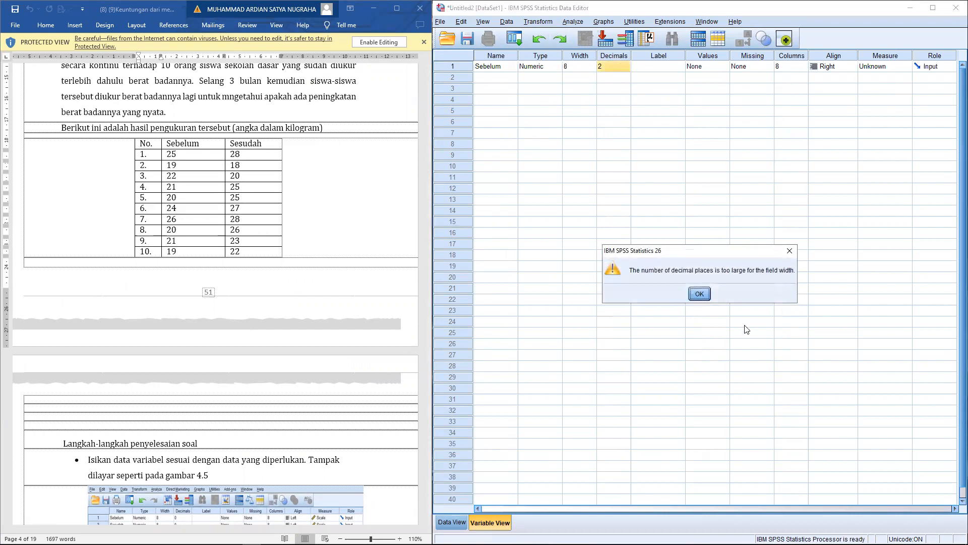
click(699, 294)
click(627, 70)
click(589, 68)
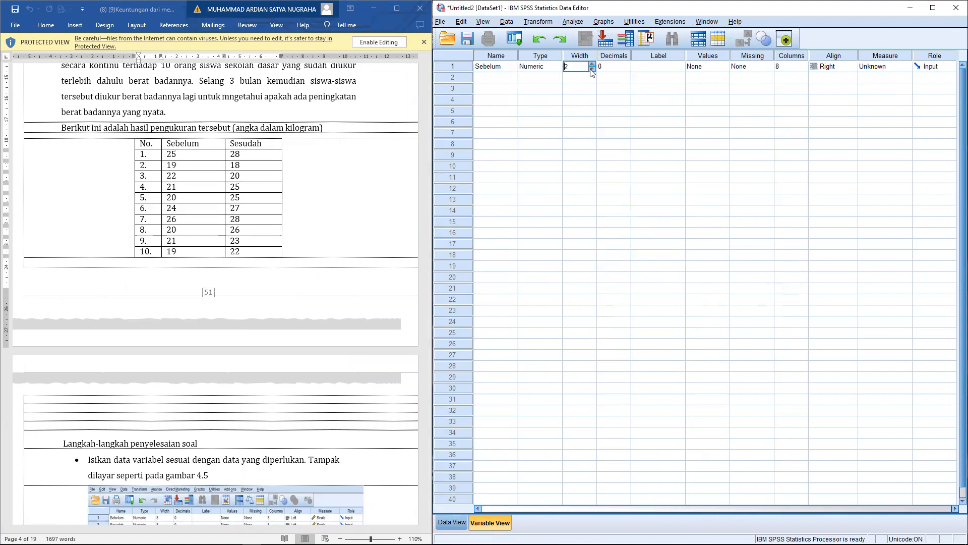
Give the first variable the label Sebelum
click(650, 70)
text(Sebelum)
key(Tab)
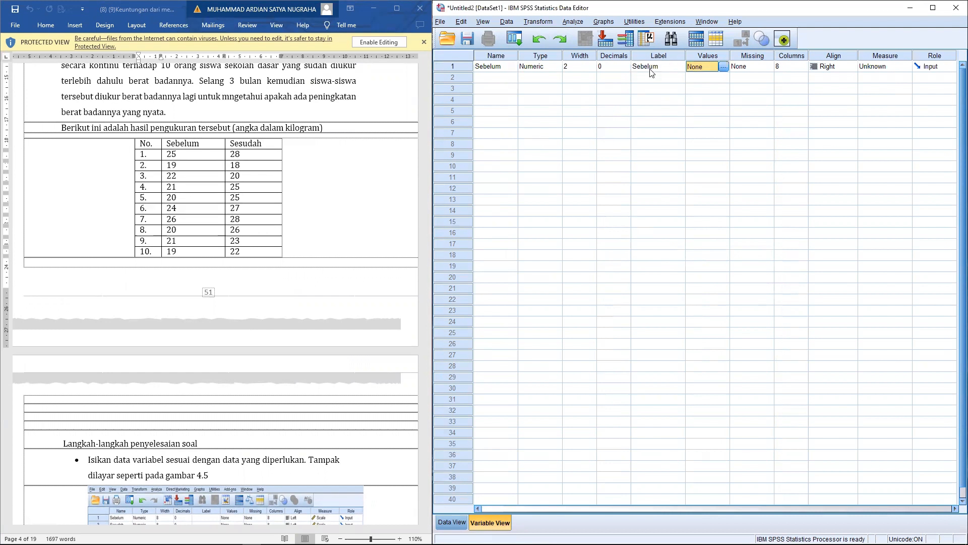
Align the Sebelum variable to the left and set its measurement level to Scale
click(740, 74)
click(789, 69)
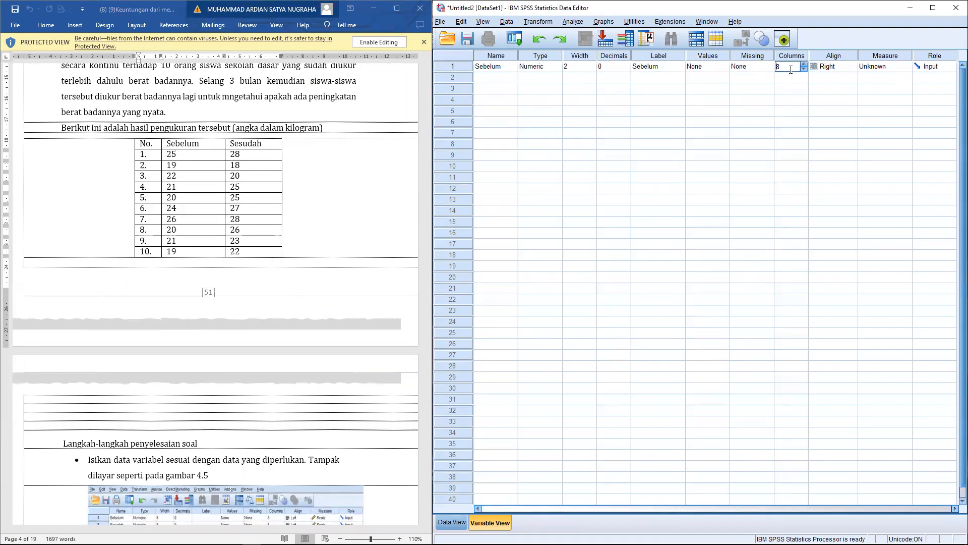
click(827, 72)
click(832, 70)
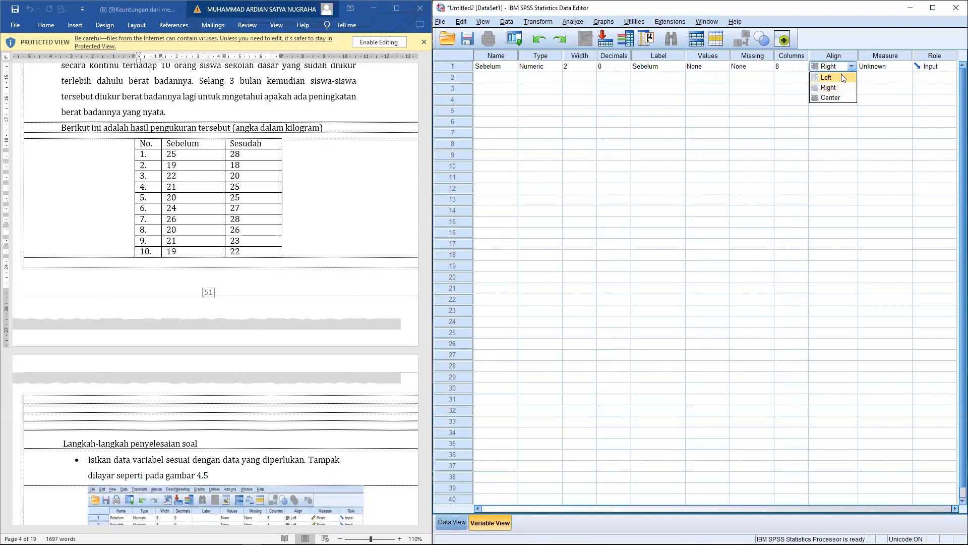
click(827, 77)
click(886, 67)
click(876, 77)
Create a second variable named Sesudah below Sebelum
click(492, 78)
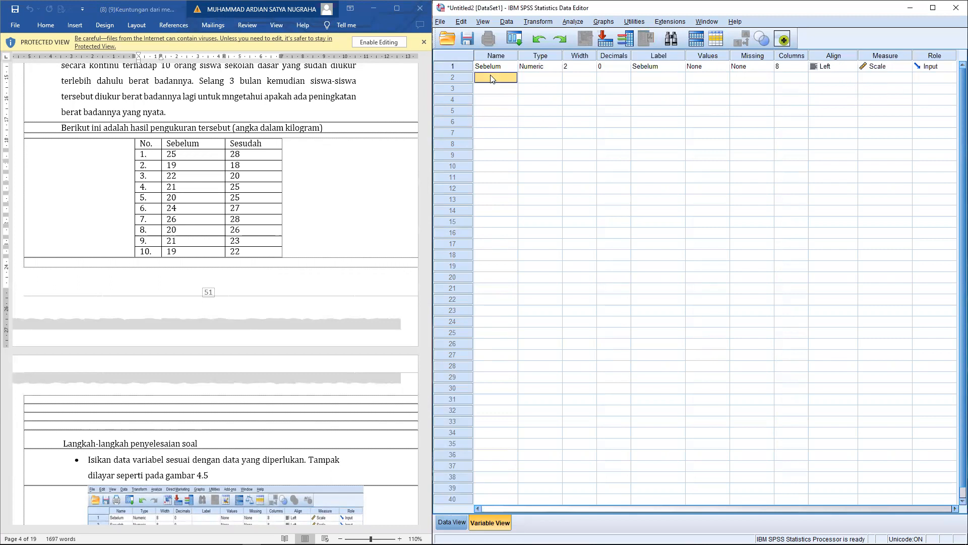
text(Sesudah)
key(Tab)
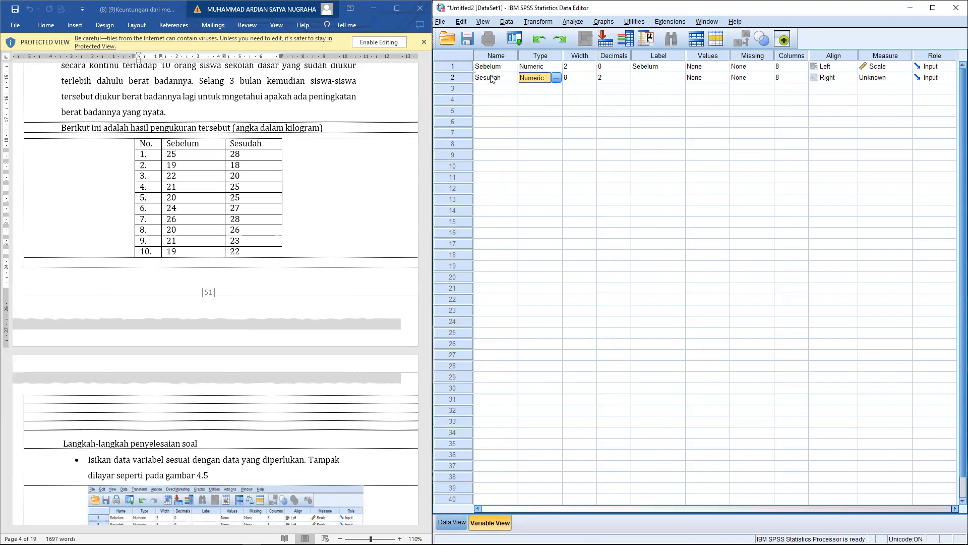
Set the Sesudah variable's decimals to 0 and its width to 2
click(613, 78)
click(627, 80)
click(626, 79)
click(588, 79)
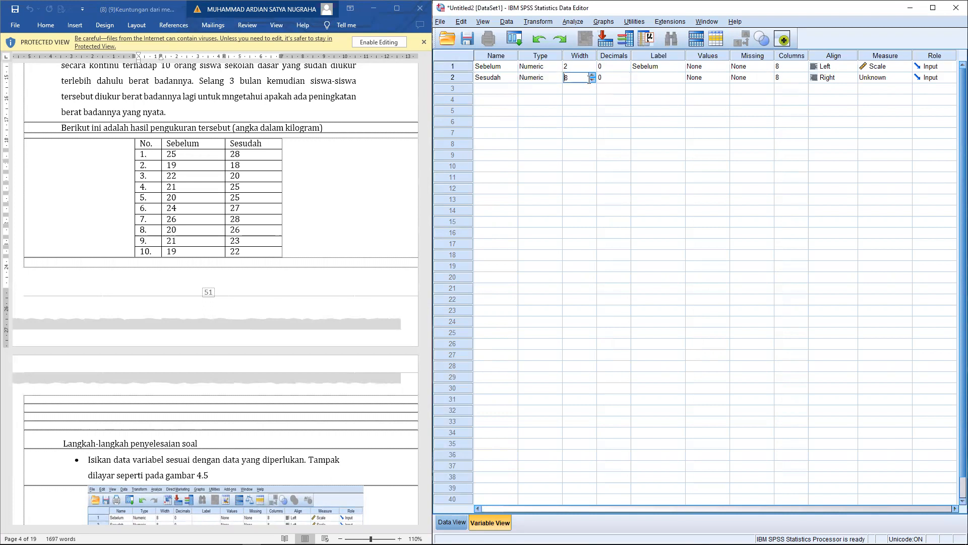
click(592, 79)
Label the second variable Sesudah, with left alignment and the Scale measurement level
click(646, 79)
text(Sesudah)
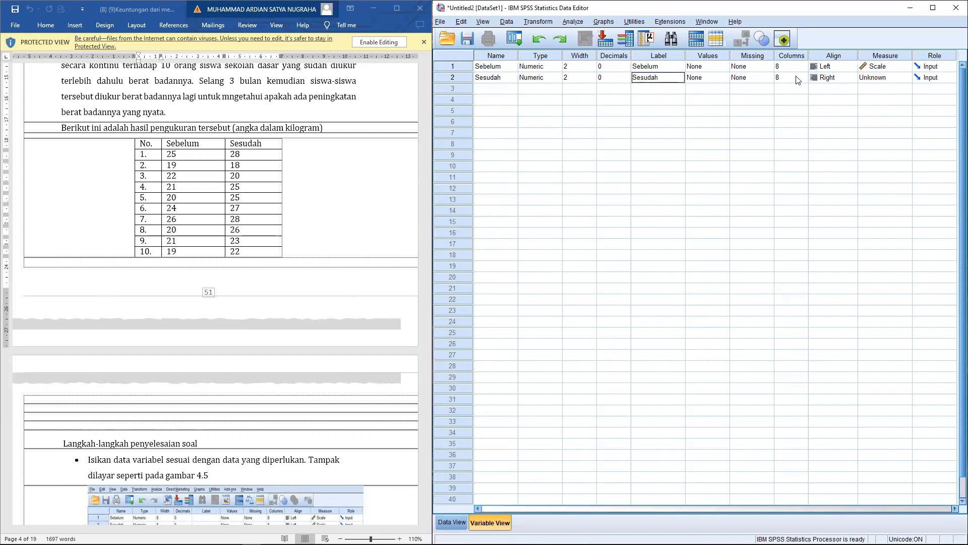
click(827, 78)
click(827, 88)
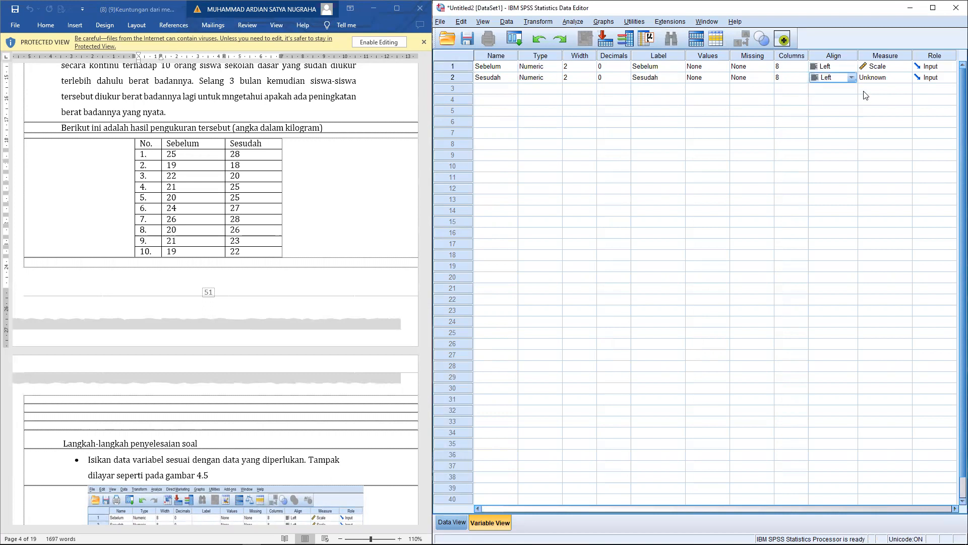
click(901, 78)
click(903, 89)
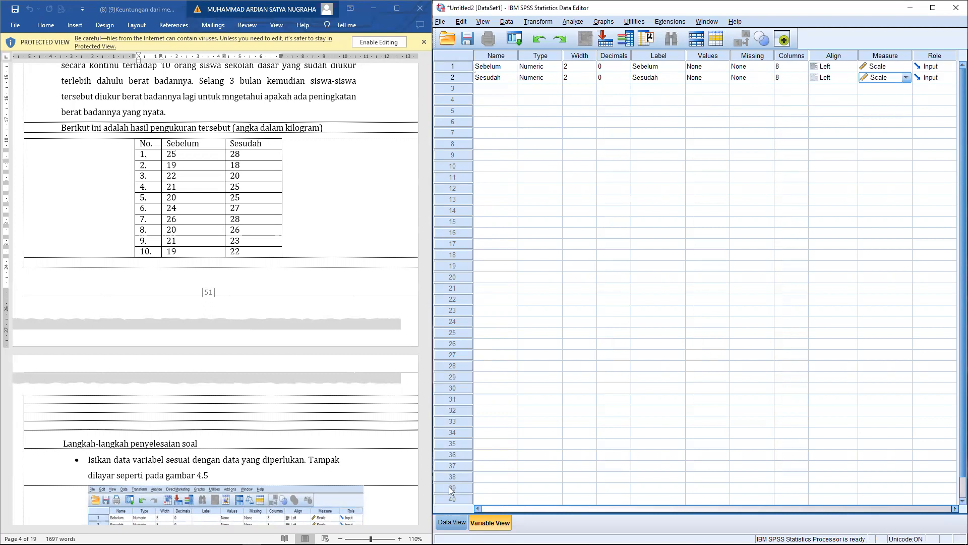
Return to the data sheet and widen the Sebelum and Sesudah columns
scroll(99, 429, down, 4)
scroll(99, 429, down, 5)
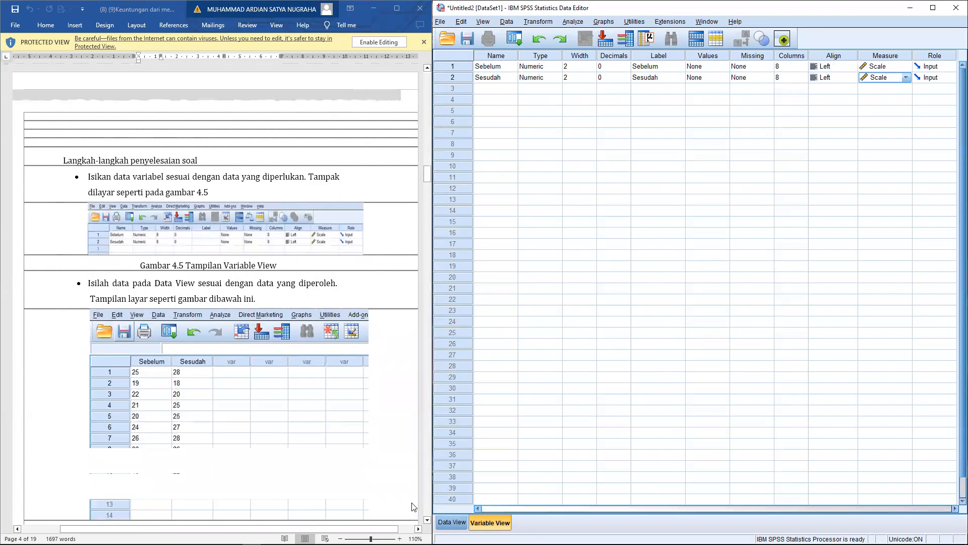
click(454, 523)
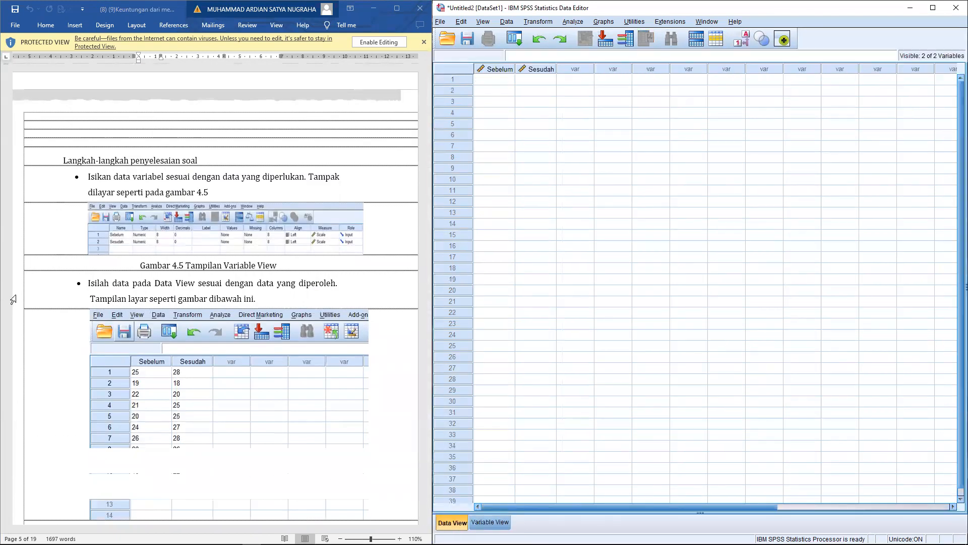
drag(514, 69, 621, 68)
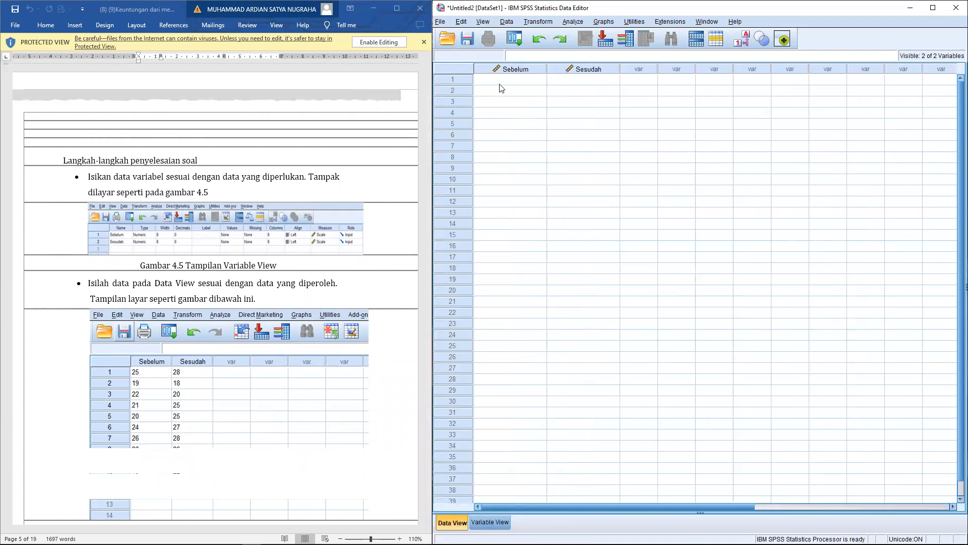
Enter the Sebelum values 25, 19, 22, 21, 20, 24, 26, 20, 21 and 19 in rows 1 to 10
click(501, 80)
scroll(275, 219, up, 5)
scroll(275, 220, up, 3)
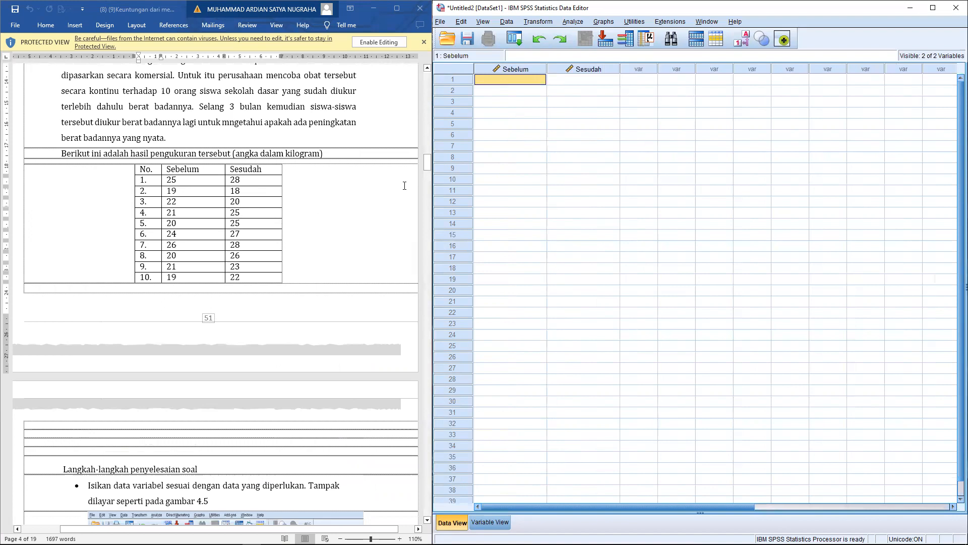
text(25)
key(Return)
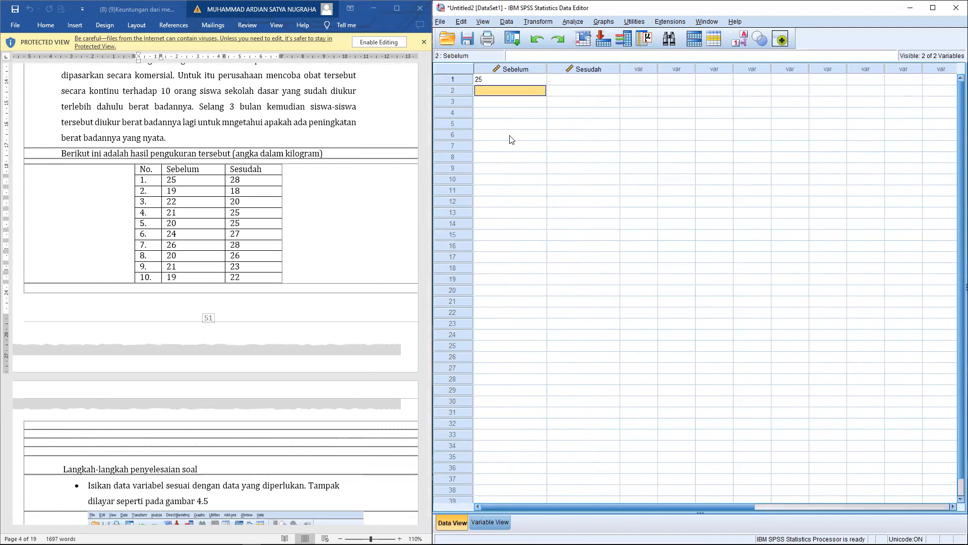
text(19)
key(Return)
text(22)
key(Return)
text(21)
key(Return)
text(20)
key(Return)
text(24)
key(Return)
text(26)
key(Return)
text(20)
key(Return)
text(21)
key(Return)
text(1)
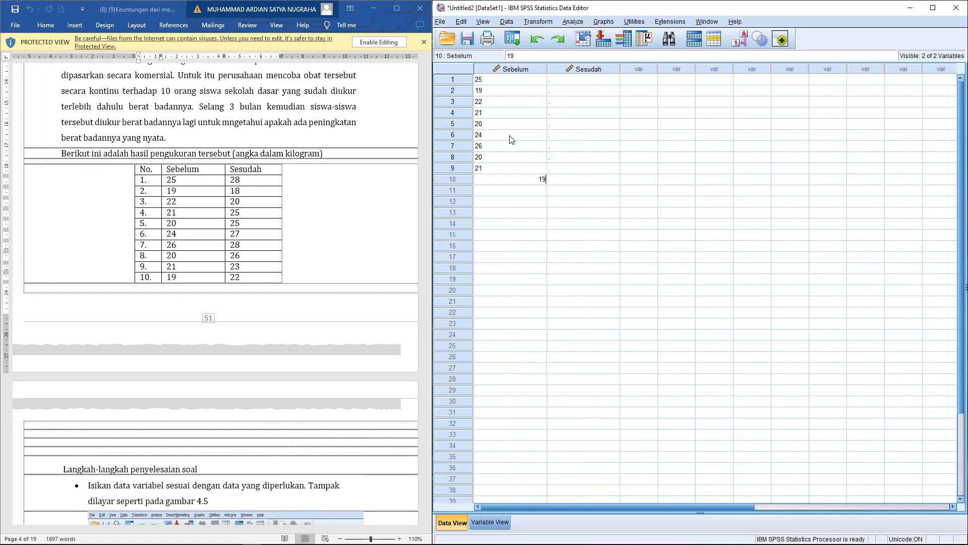
text(9)
key(Tab)
Enter the Sesudah values 28, 18, 20, 25, 25, 27, 28, 26, 23 and 22 in rows 1 to 10
key(Up)
key(Up)
key(Up)
key(Up)
key(Up)
key(Up)
key(Up)
key(Up)
key(Up)
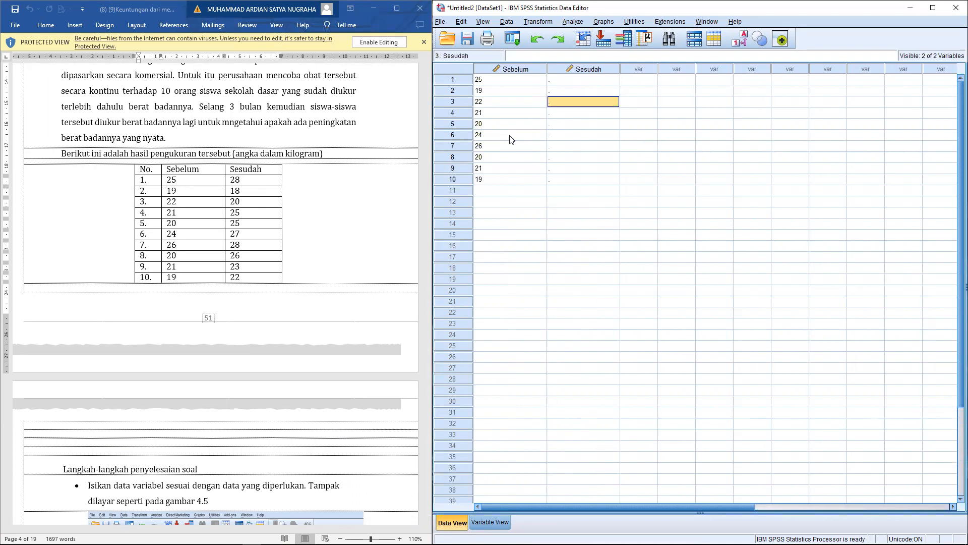
text(28)
key(Return)
text(18)
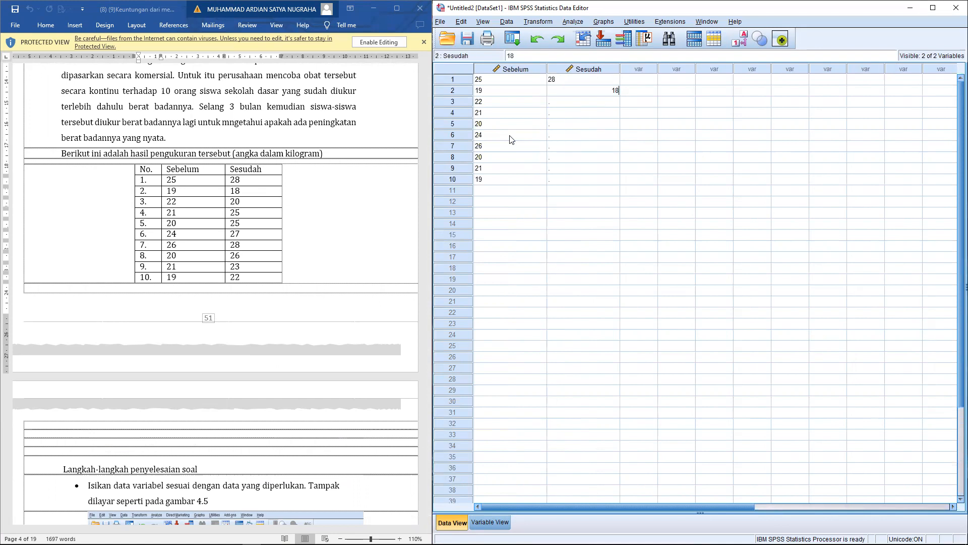
key(Return)
text(20)
key(Return)
text(25)
key(Return)
text(25)
key(Return)
text(27)
key(Return)
text(2)
key(Return)
text(26)
key(Return)
text(23)
key(Return)
text(22)
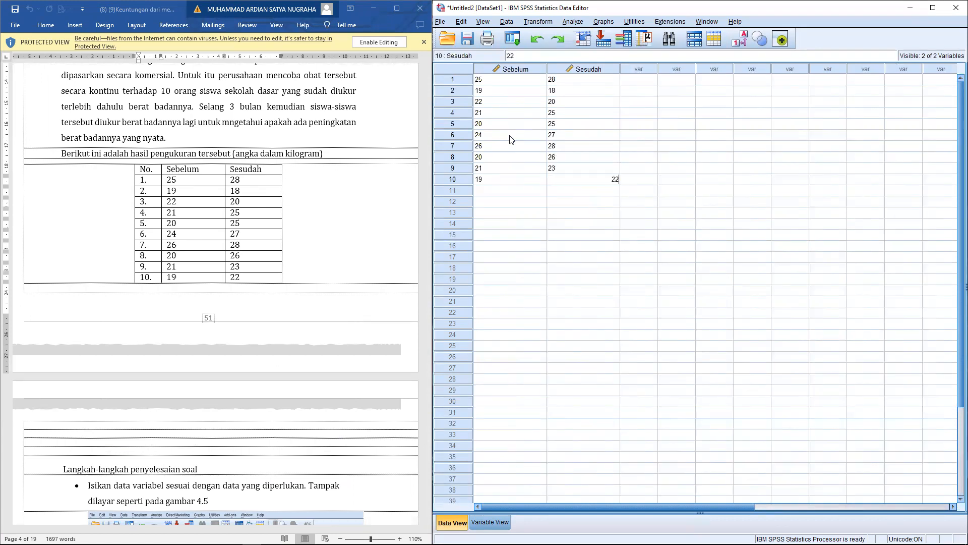
key(Return)
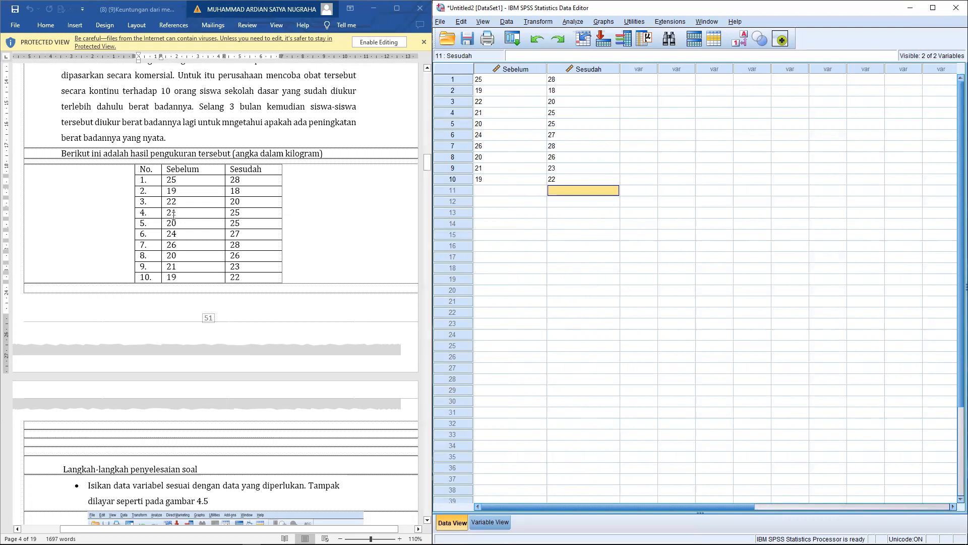
Find the module's instruction for the two-related-samples test and open the legacy nonparametric 2 Related Samples dialog in SPSS
scroll(174, 217, down, 6)
scroll(177, 233, down, 6)
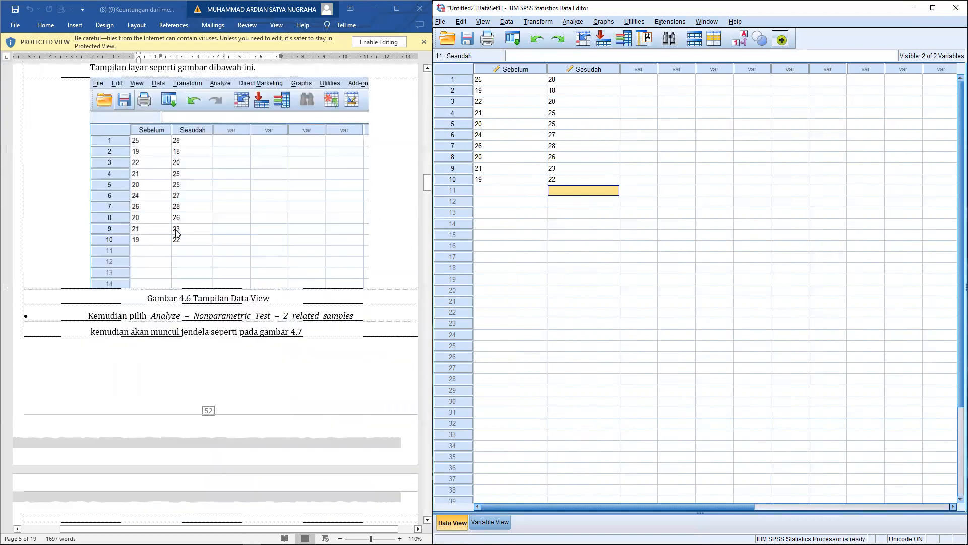
drag(95, 262, 210, 261)
click(214, 263)
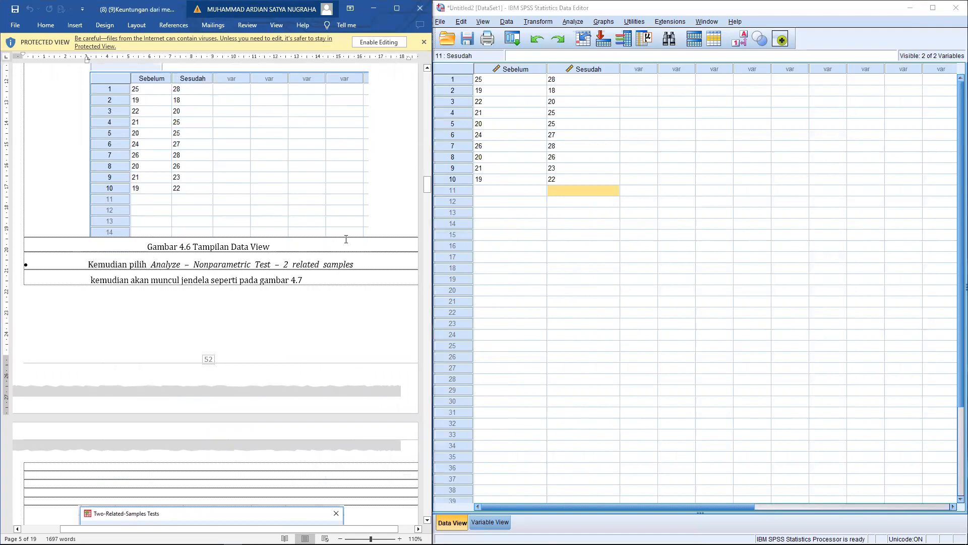
click(573, 22)
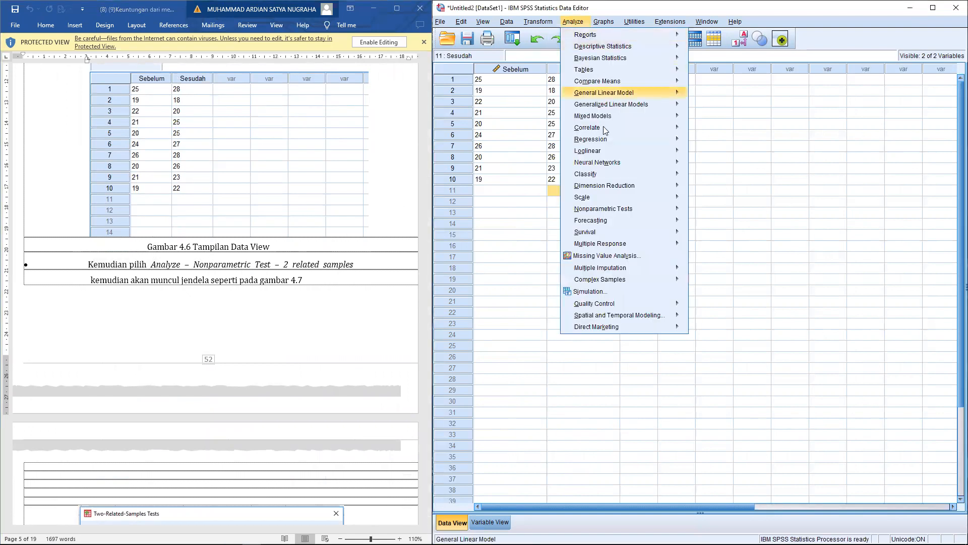
mouse_move(594, 210)
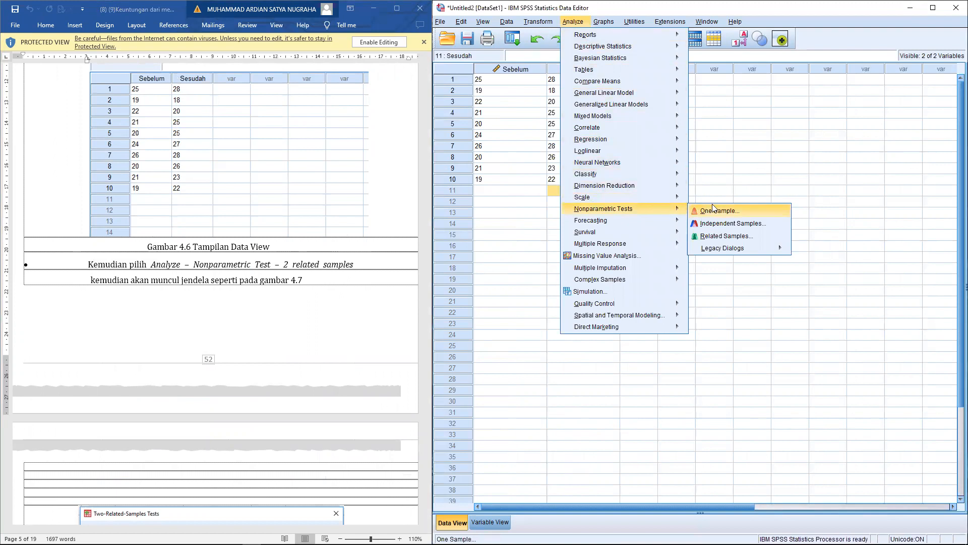
mouse_move(739, 248)
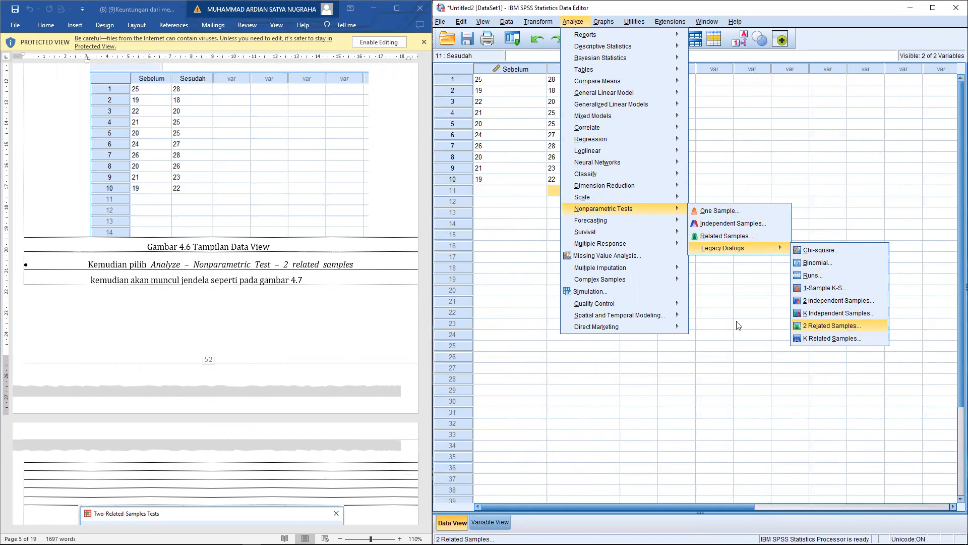
click(853, 332)
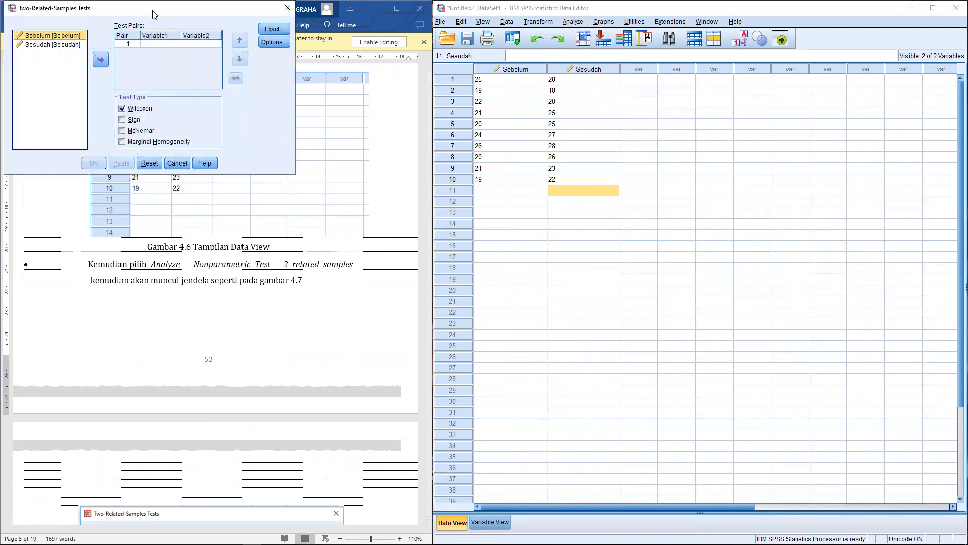
Set up test pair 1 with Sebelum as Variable1 and Sesudah as Variable2, following the module's figure 4.7
scroll(230, 196, down, 3)
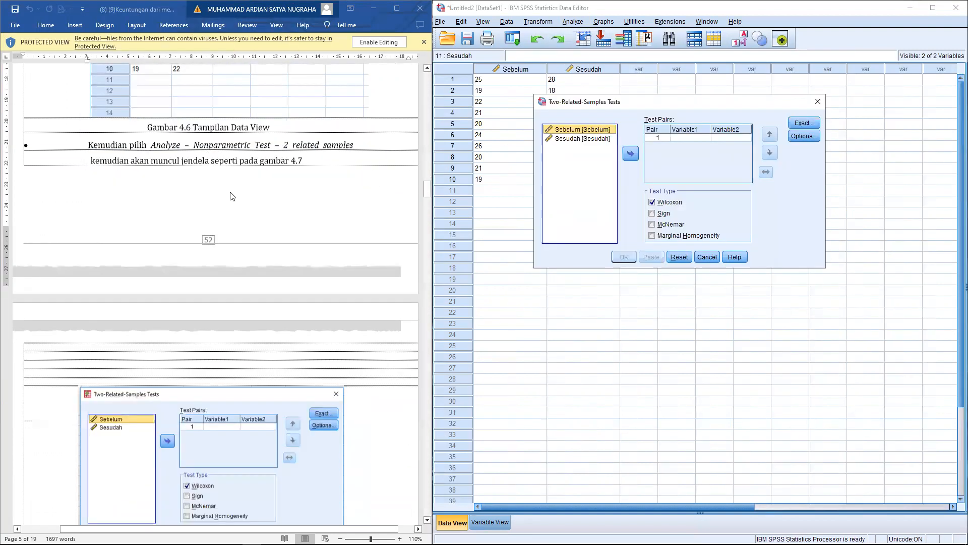
scroll(231, 196, down, 3)
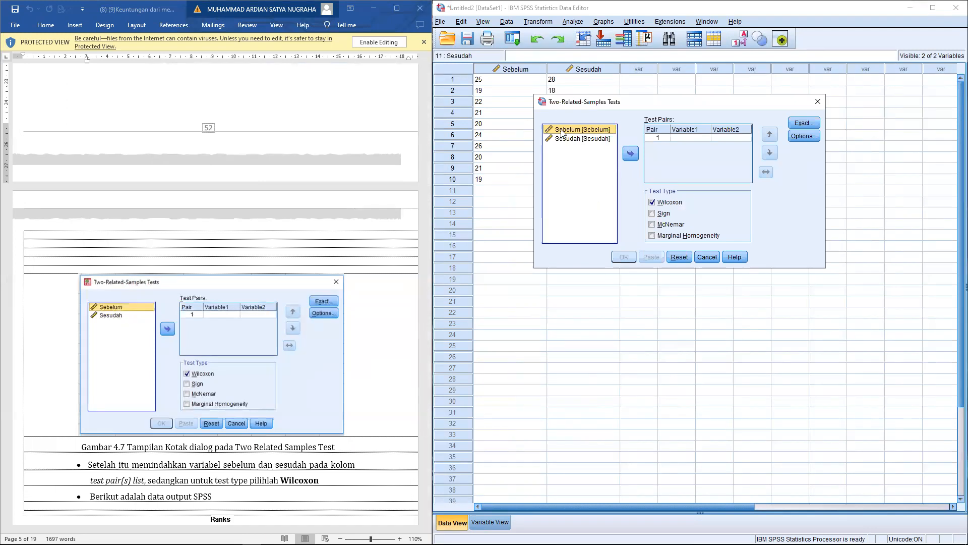
click(630, 153)
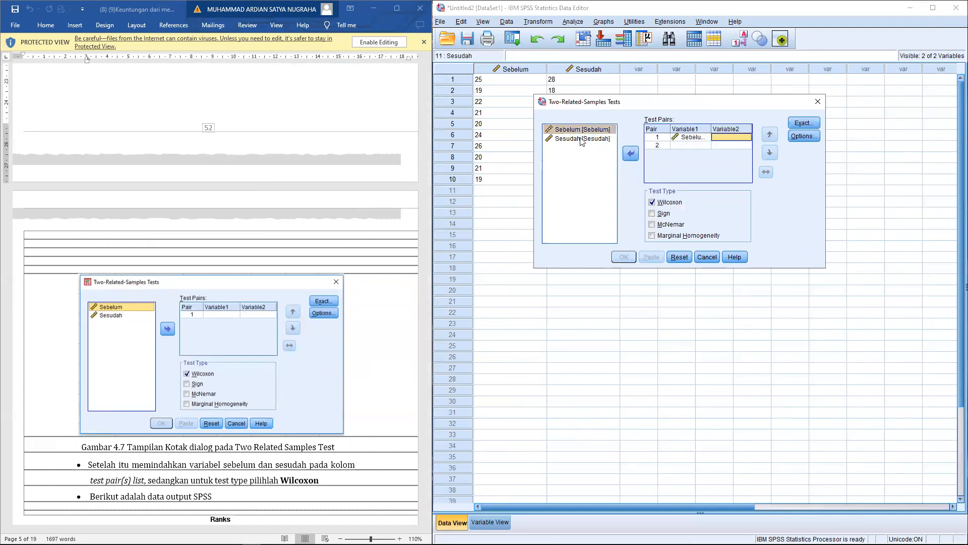
click(583, 140)
click(630, 153)
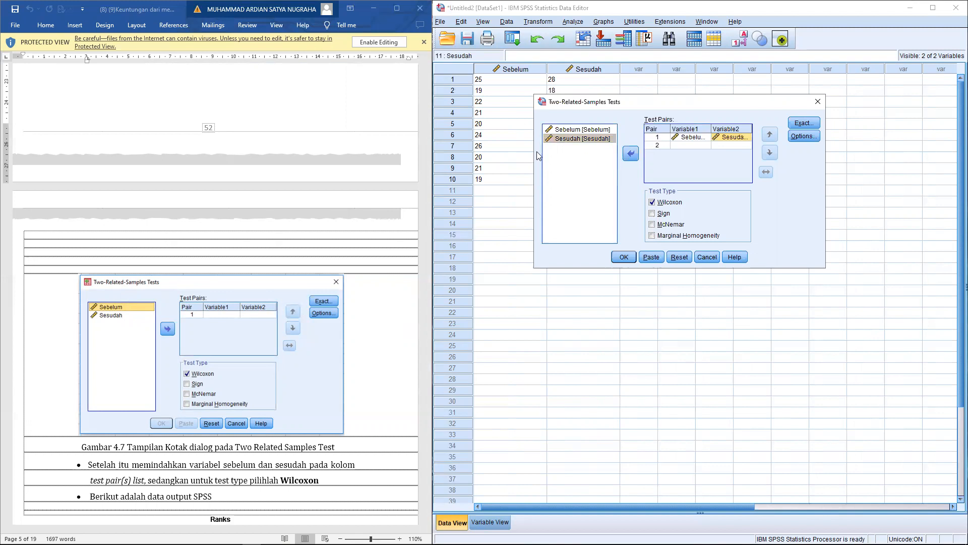
View the Options and Exact settings of the two-related-samples test, closing each one
scroll(302, 200, down, 1)
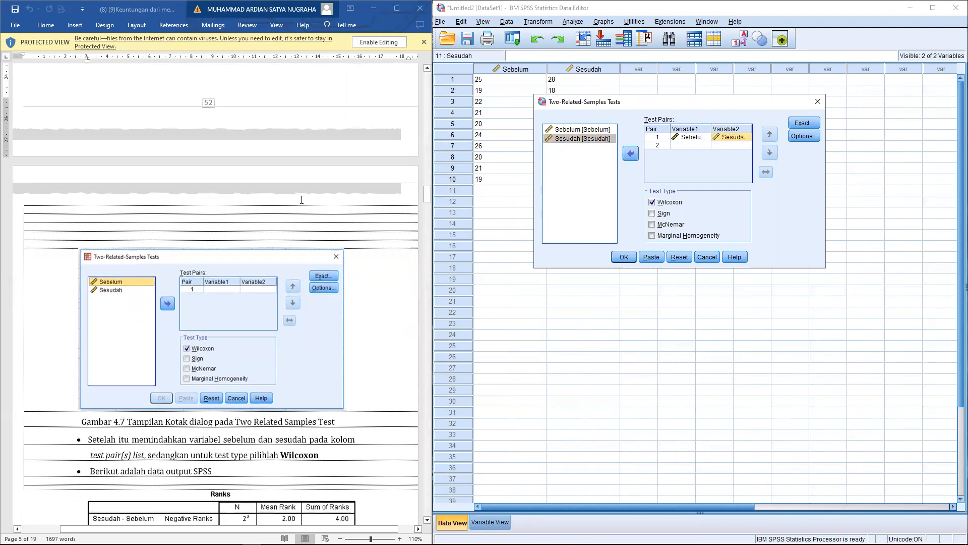
scroll(301, 199, down, 2)
click(799, 135)
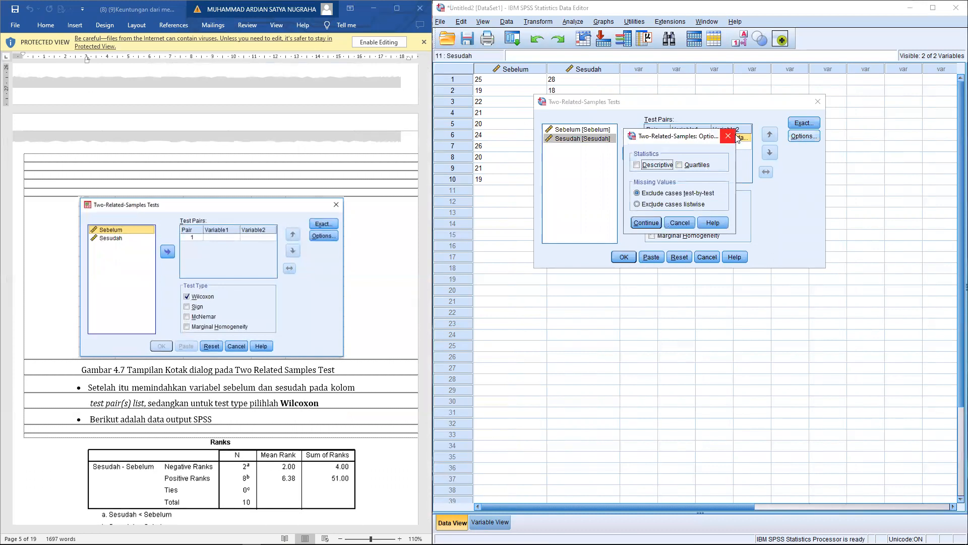
click(730, 136)
click(799, 123)
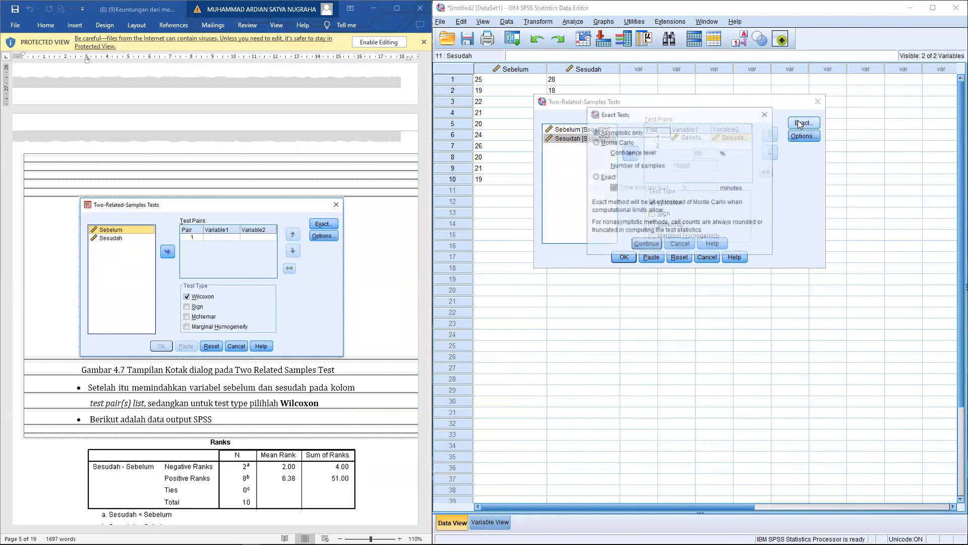
click(766, 116)
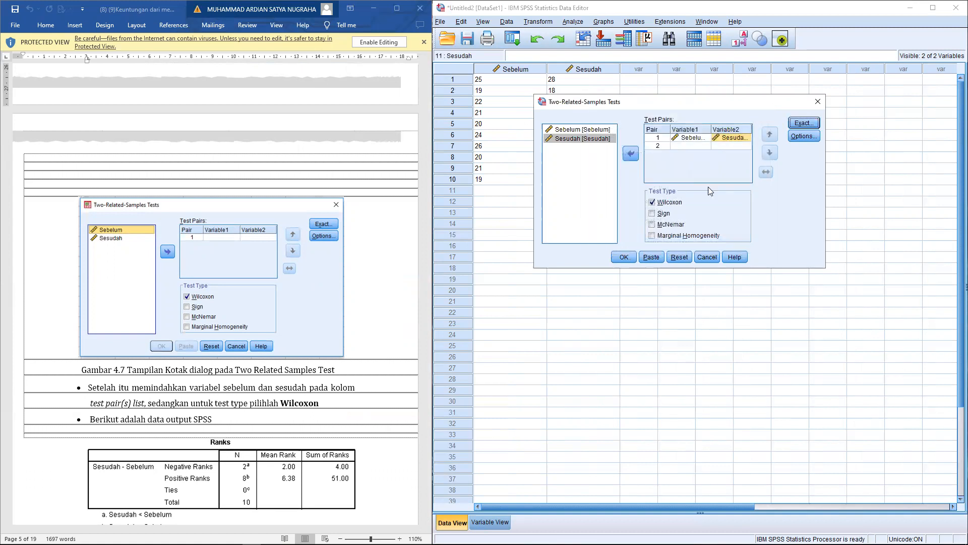
Review the module's example data and procedure, and run the Wilcoxon test on the Sebelum and Sesudah pair
scroll(251, 212, up, 10)
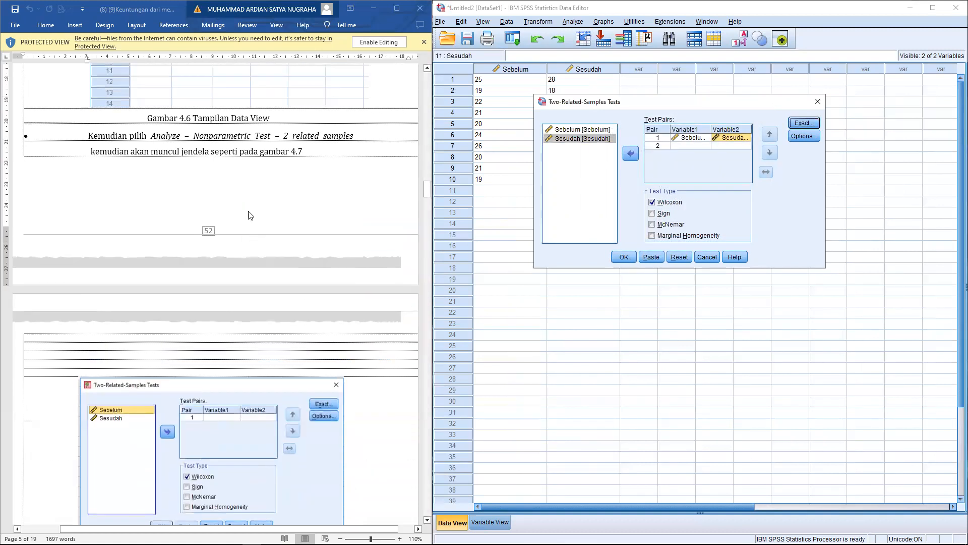
scroll(264, 214, up, 10)
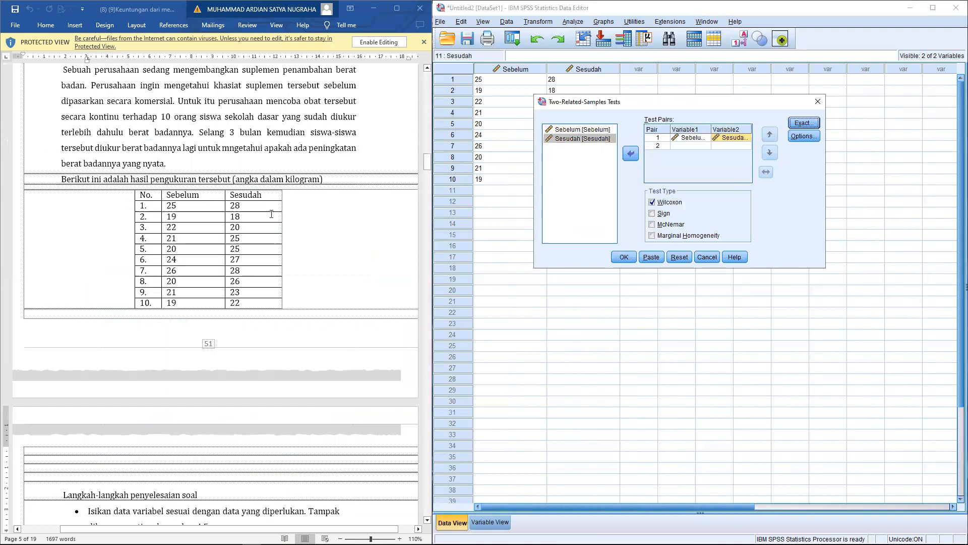
scroll(272, 214, down, 10)
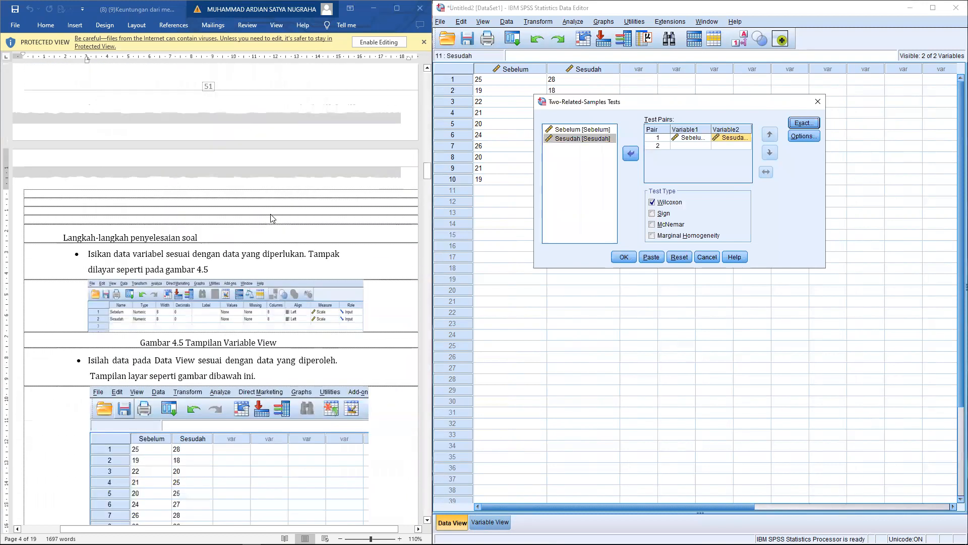
scroll(271, 213, down, 10)
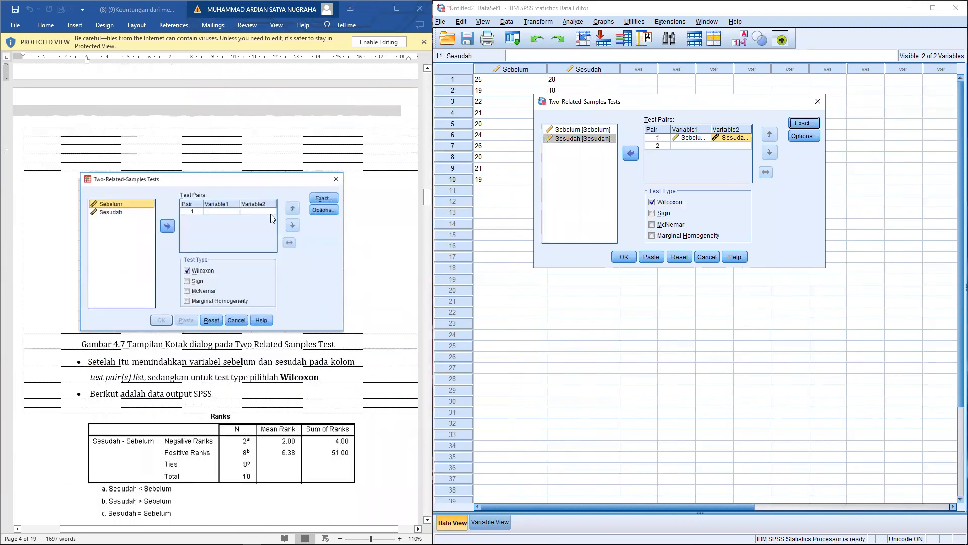
scroll(271, 218, down, 5)
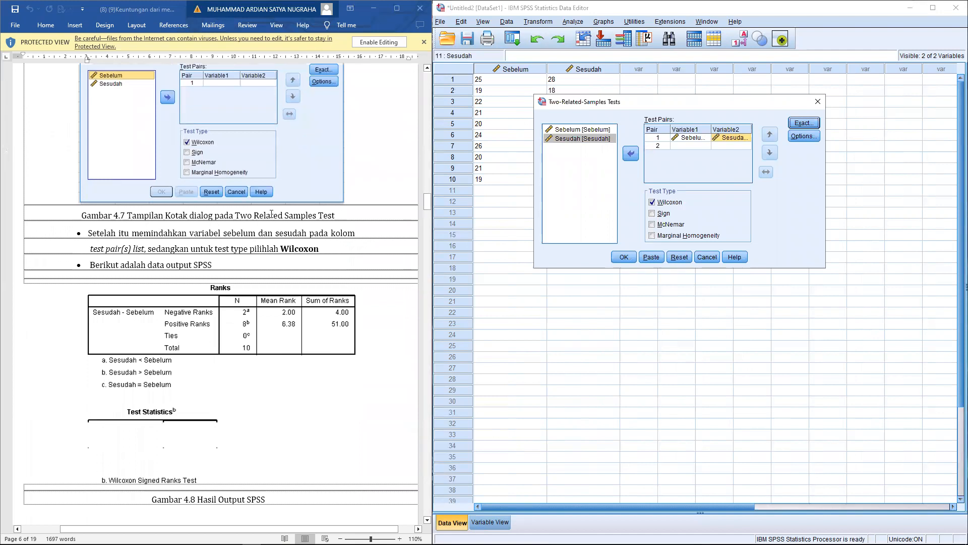
scroll(271, 214, down, 2)
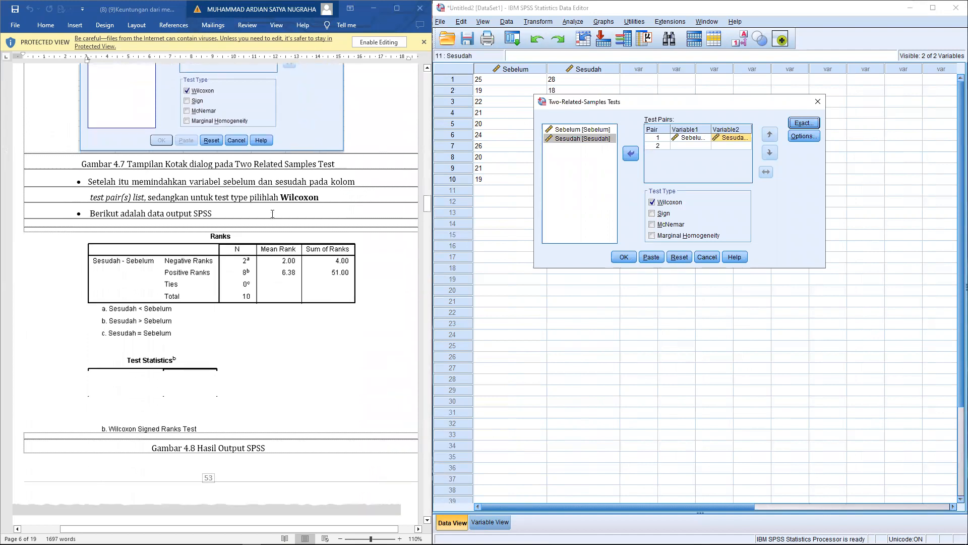
click(622, 258)
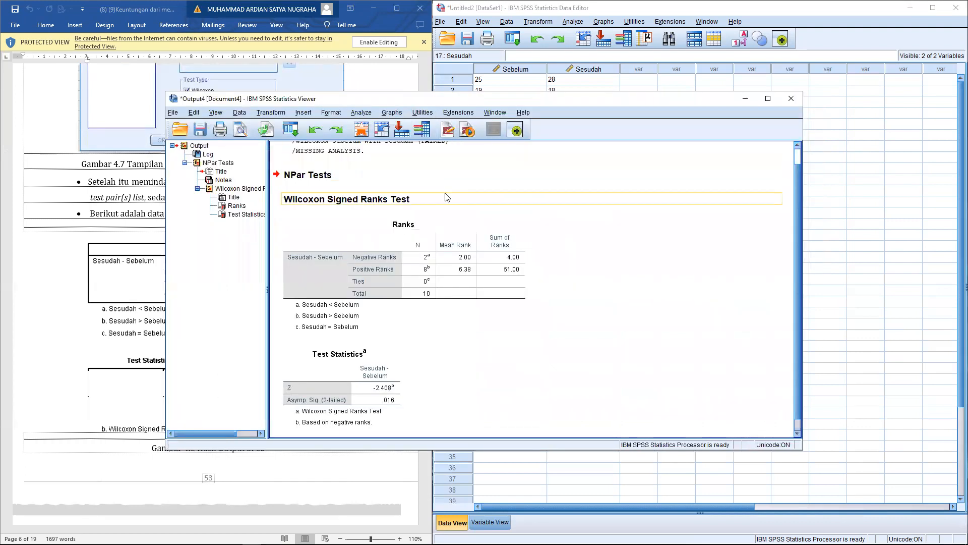
Move the output viewer window aside so the module's result tables can be seen beside the Wilcoxon output
click(392, 112)
click(516, 105)
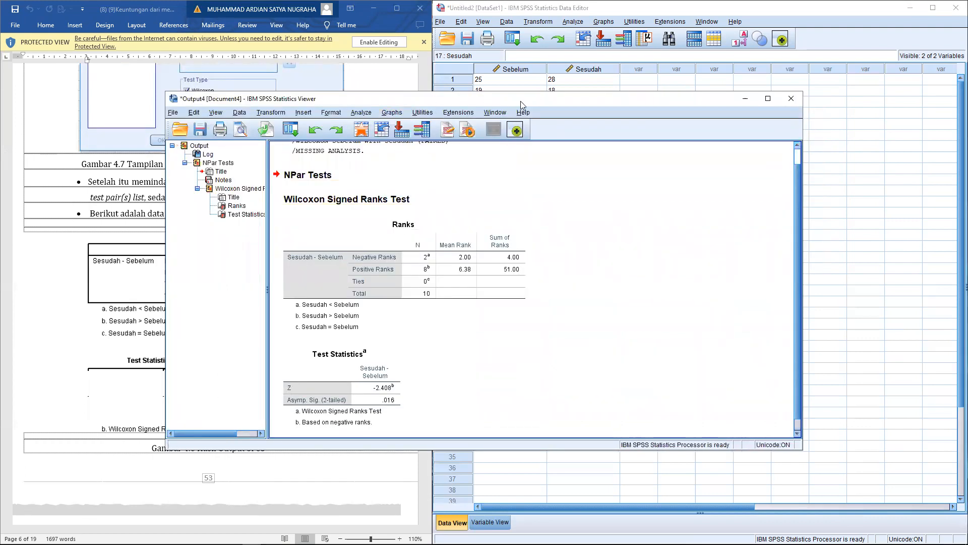
drag(516, 105, 681, 107)
click(692, 114)
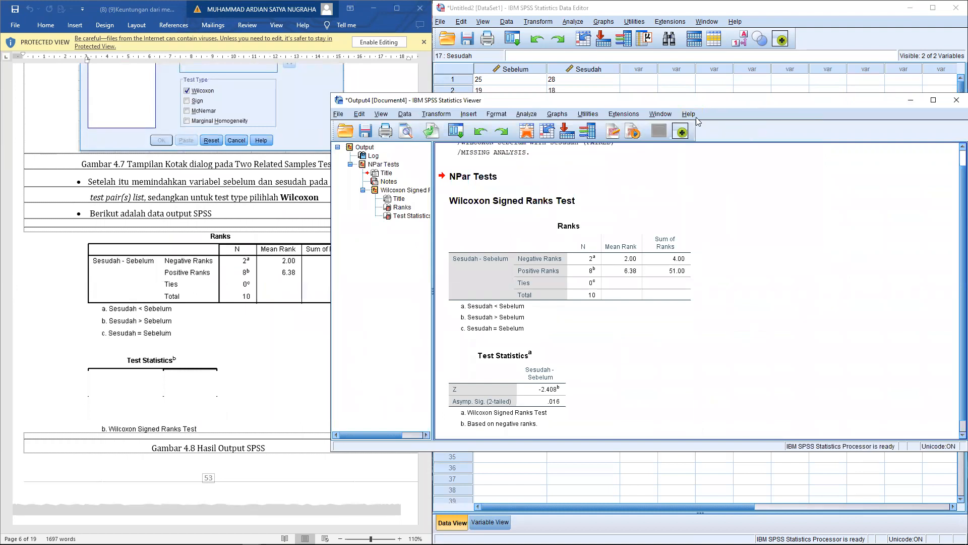
drag(726, 95, 775, 66)
Compare the Ranks and Test Statistics tables in the output with those in the module's figure 4.8
scroll(208, 226, down, 7)
scroll(208, 226, up, 3)
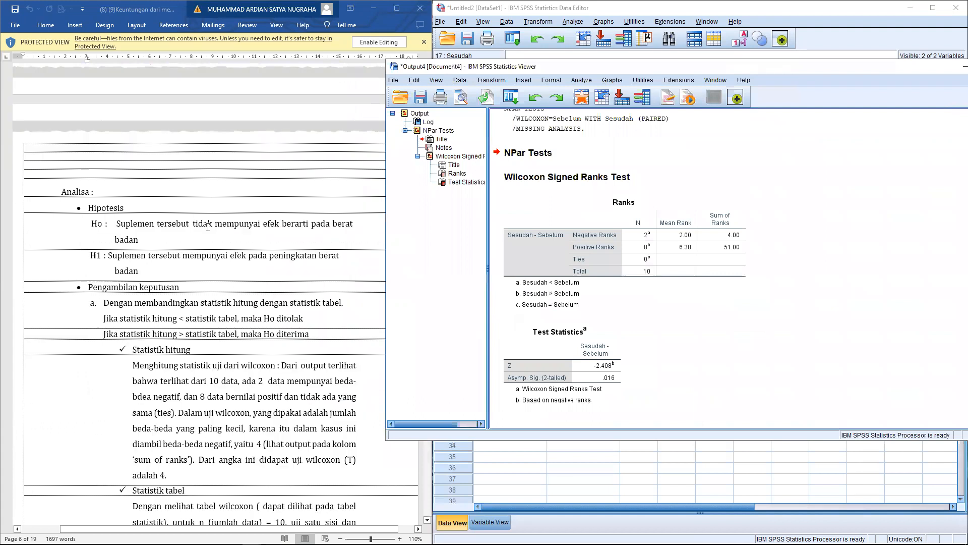
scroll(208, 226, up, 4)
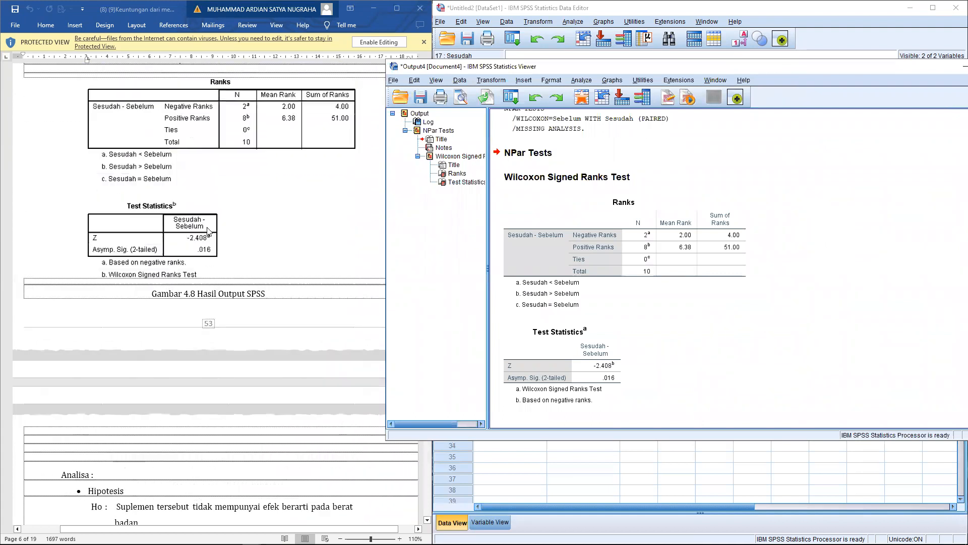
click(561, 265)
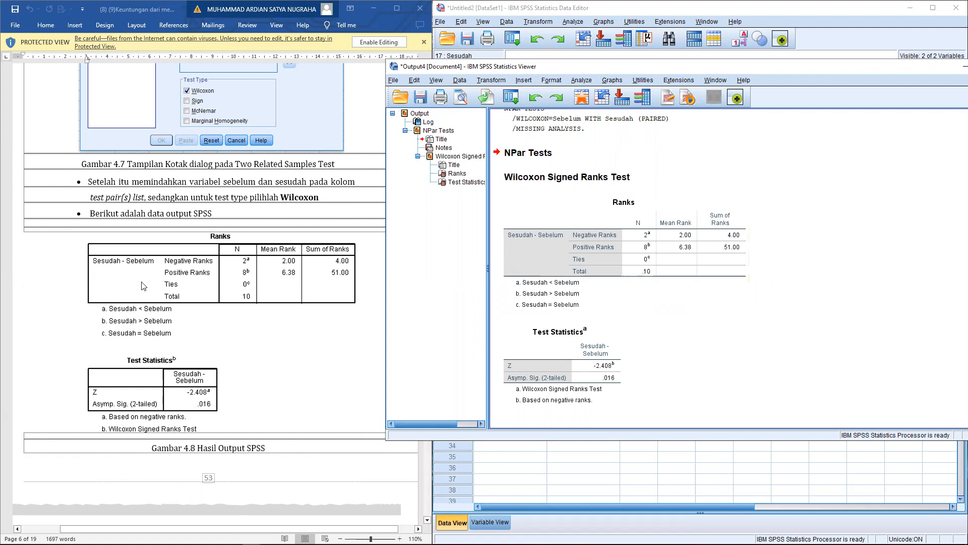
scroll(301, 319, down, 3)
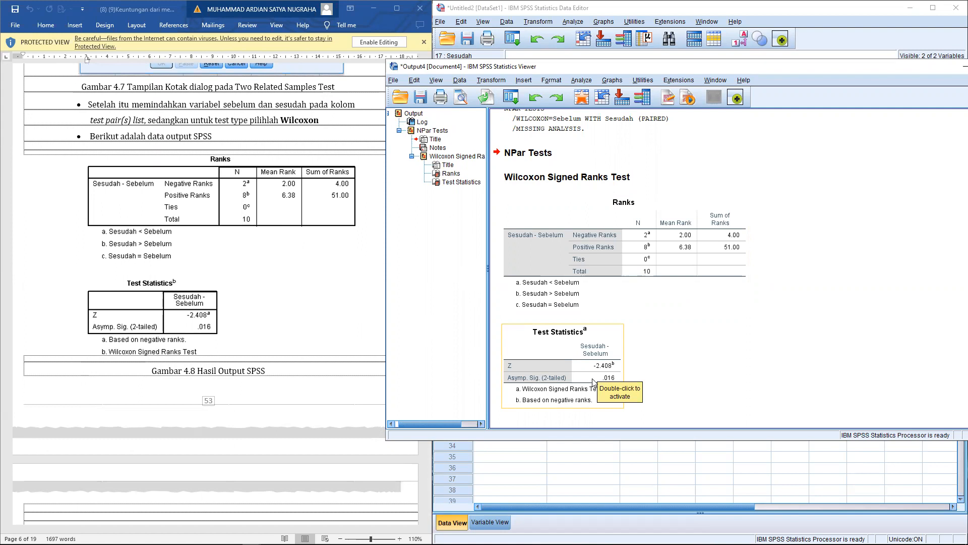
click(658, 382)
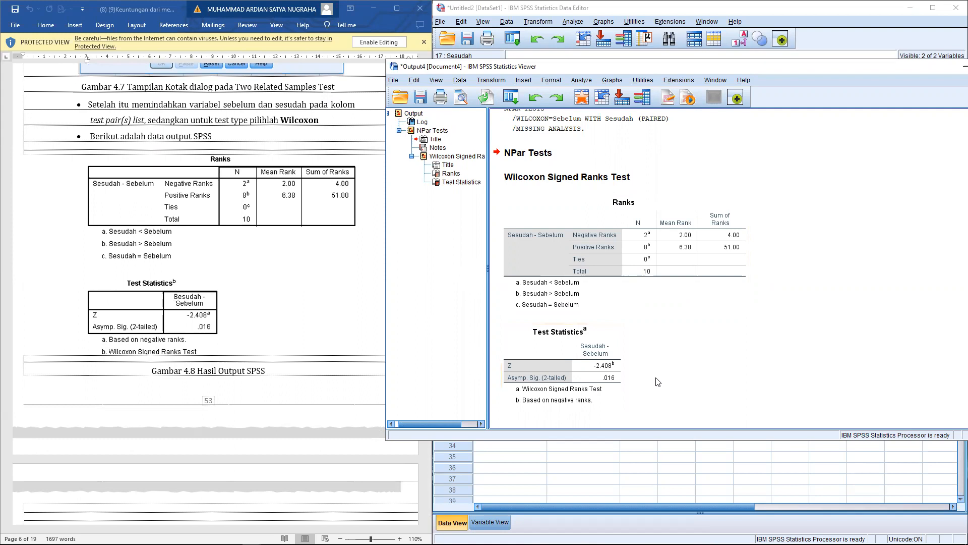
Read the module's Wilcoxon analysis, highlighting the Ho and H1 hypotheses and examining the decision rules for the calculated and table statistics
scroll(169, 218, down, 10)
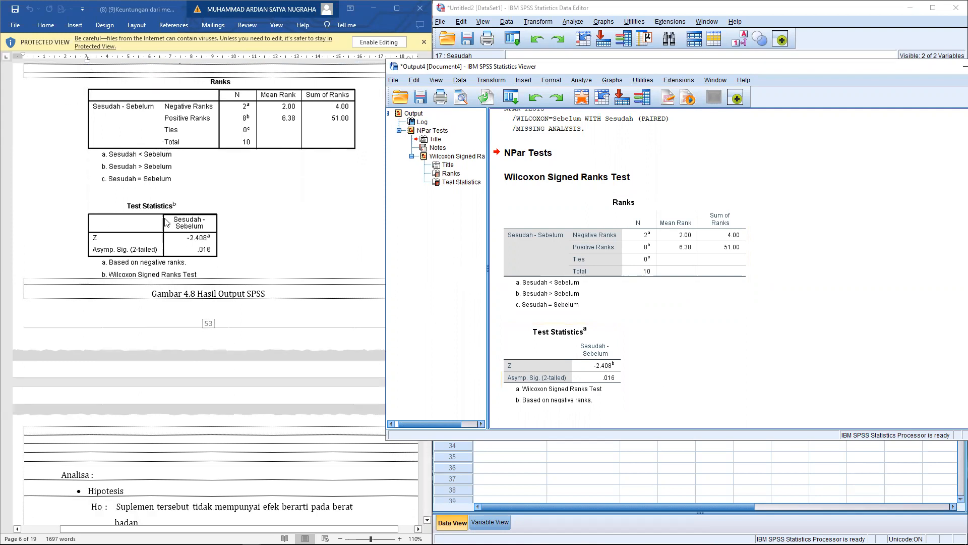
scroll(169, 217, down, 1)
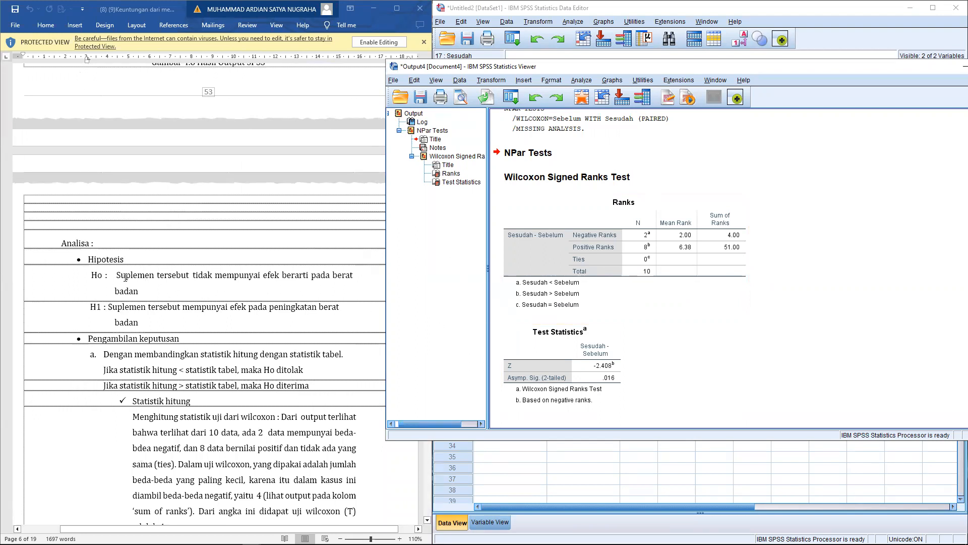
drag(116, 276, 276, 288)
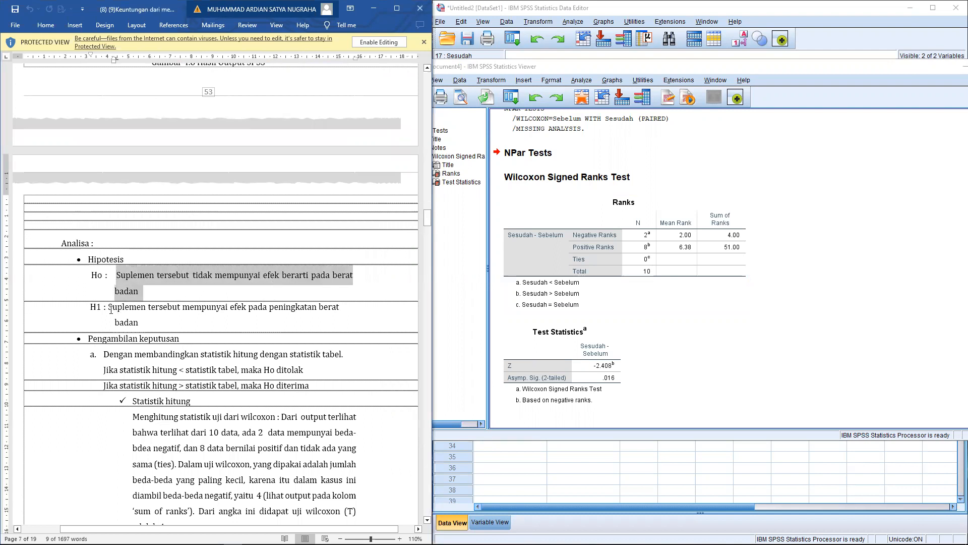
drag(109, 309, 143, 323)
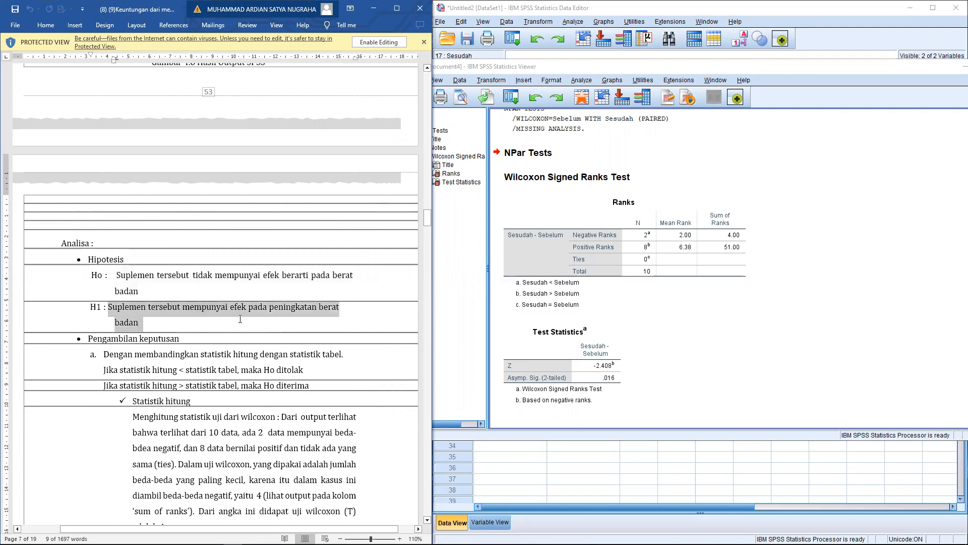
click(725, 396)
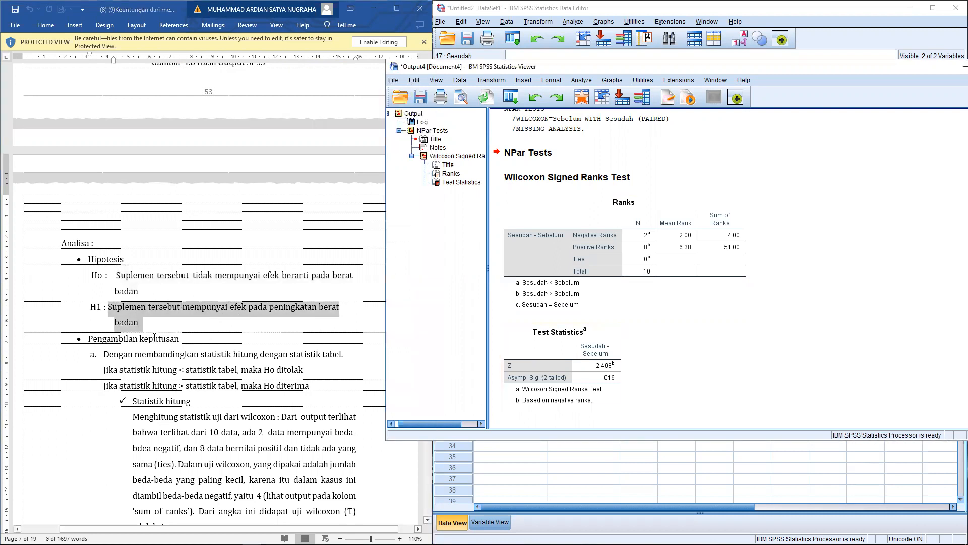
scroll(144, 335, down, 3)
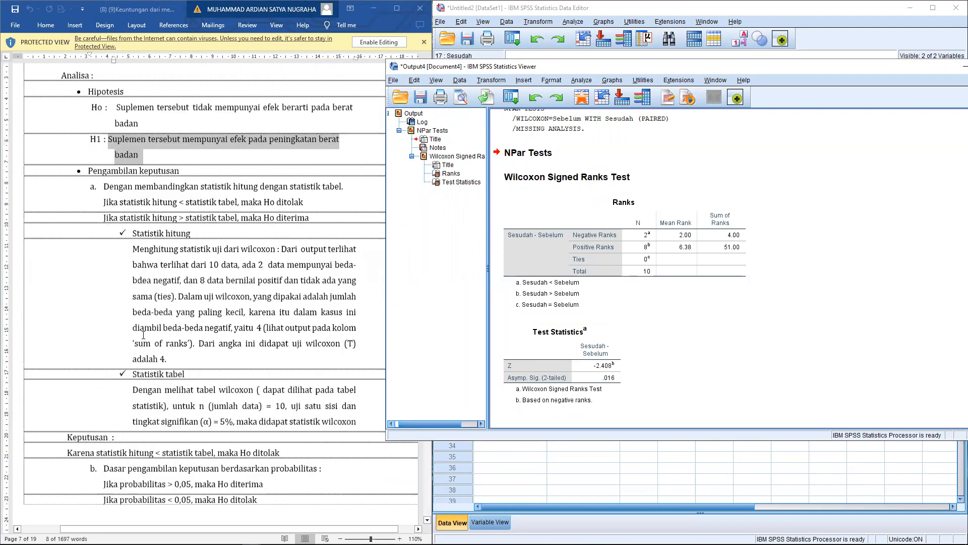
scroll(143, 335, down, 1)
scroll(143, 334, up, 1)
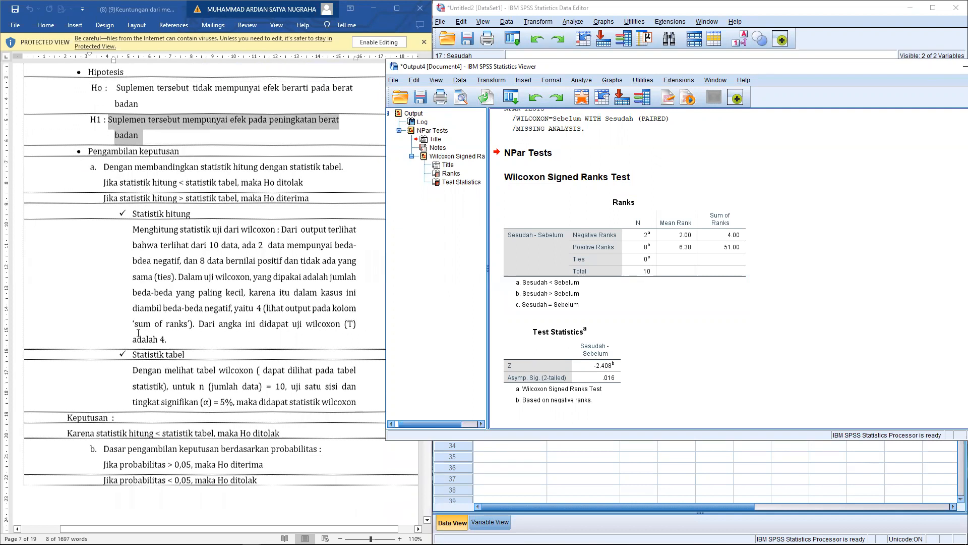
Read the module's Wilcoxon decision sections, covering the calculated statistic, the table statistic and the probability-based conclusion, alongside the Test Statistics output
scroll(138, 333, down, 3)
scroll(292, 358, up, 2)
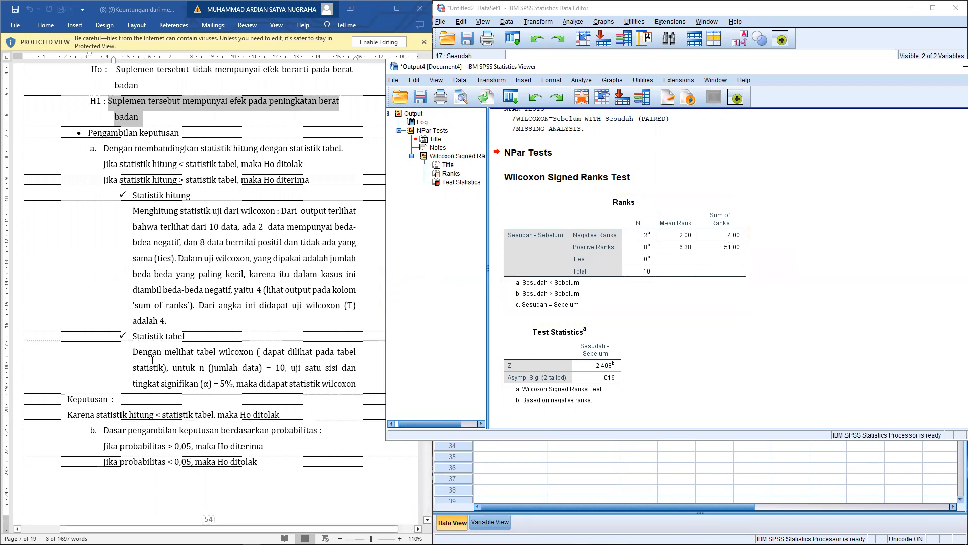
scroll(184, 341, down, 1)
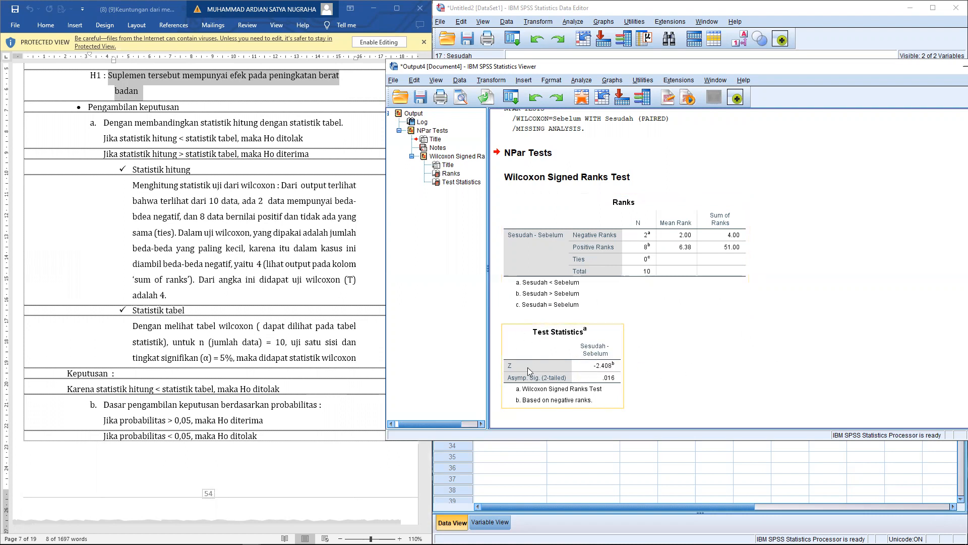
scroll(197, 321, down, 2)
scroll(198, 321, down, 1)
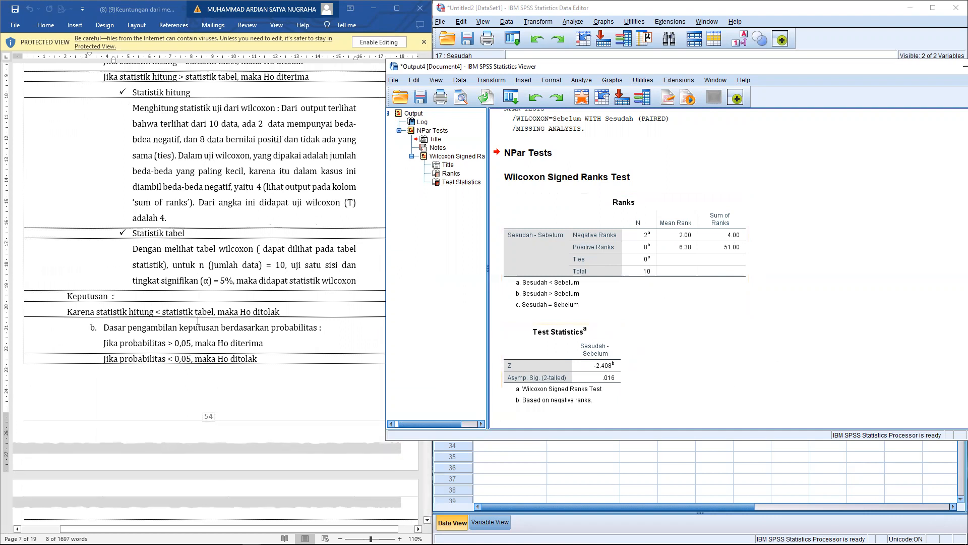
scroll(198, 321, down, 2)
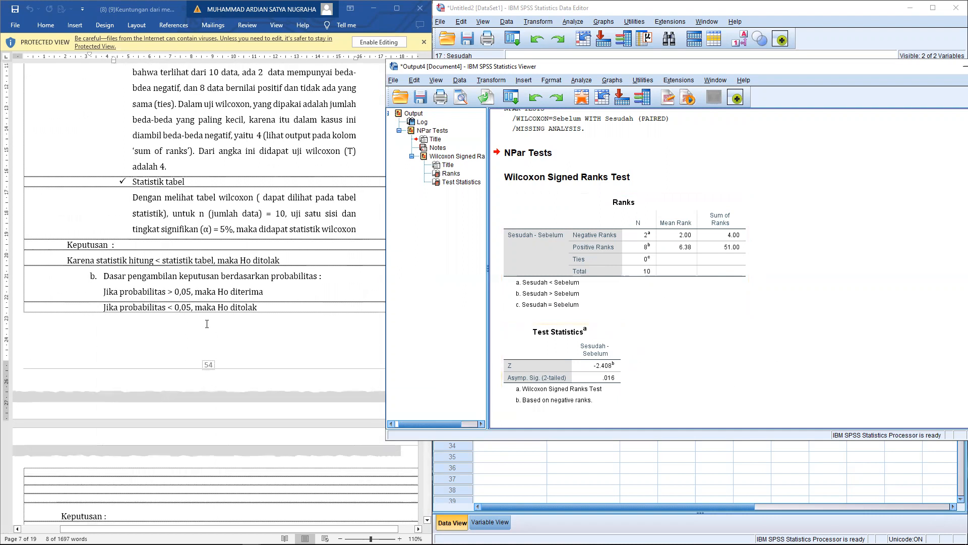
scroll(213, 327, down, 2)
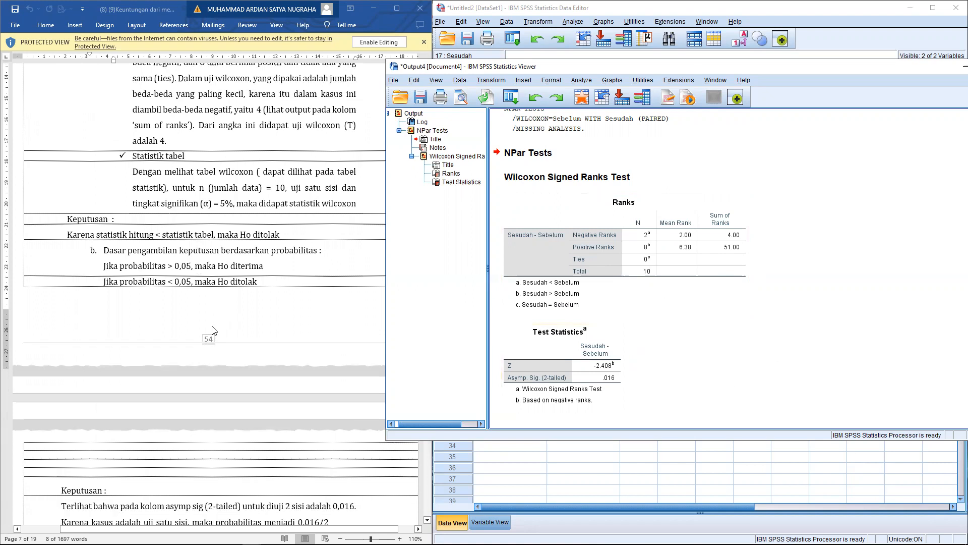
scroll(213, 326, up, 1)
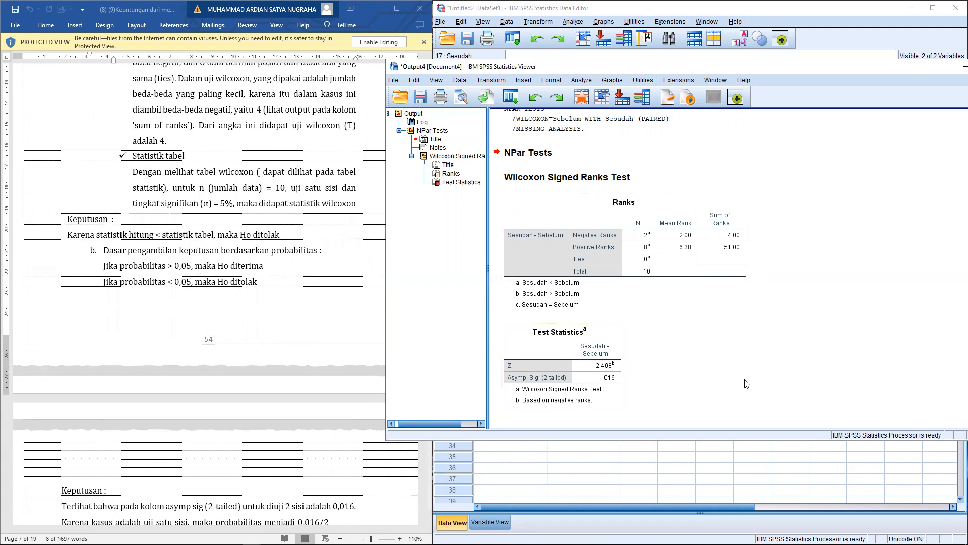
scroll(168, 297, down, 5)
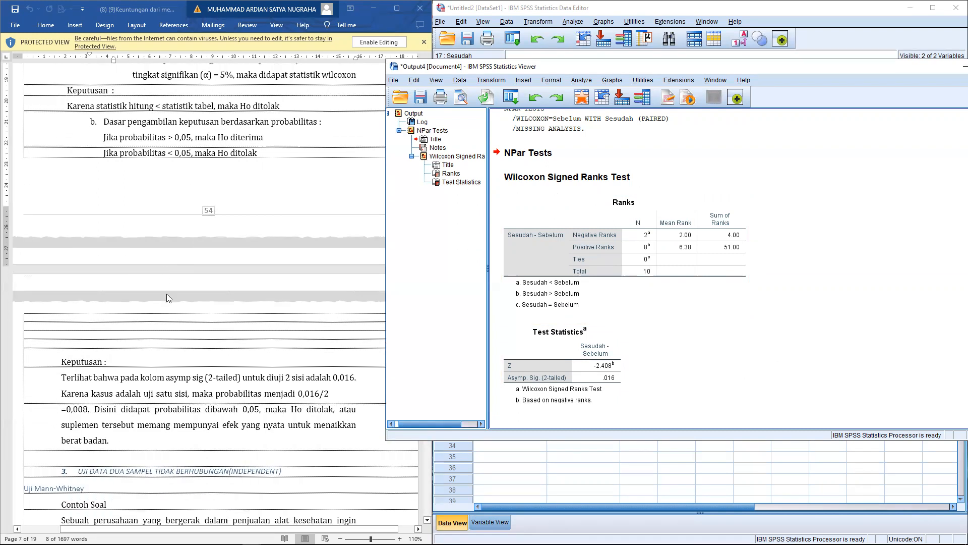
scroll(241, 378, down, 1)
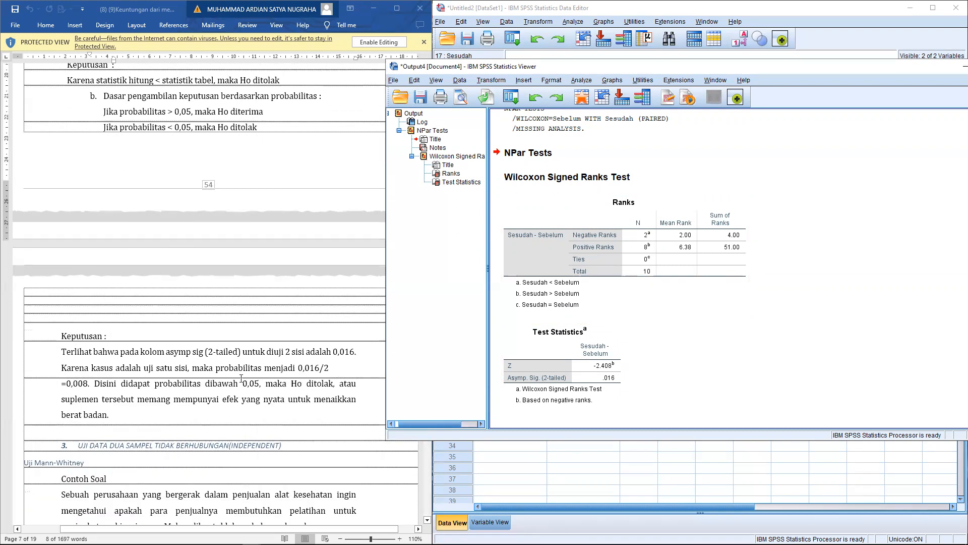
click(294, 372)
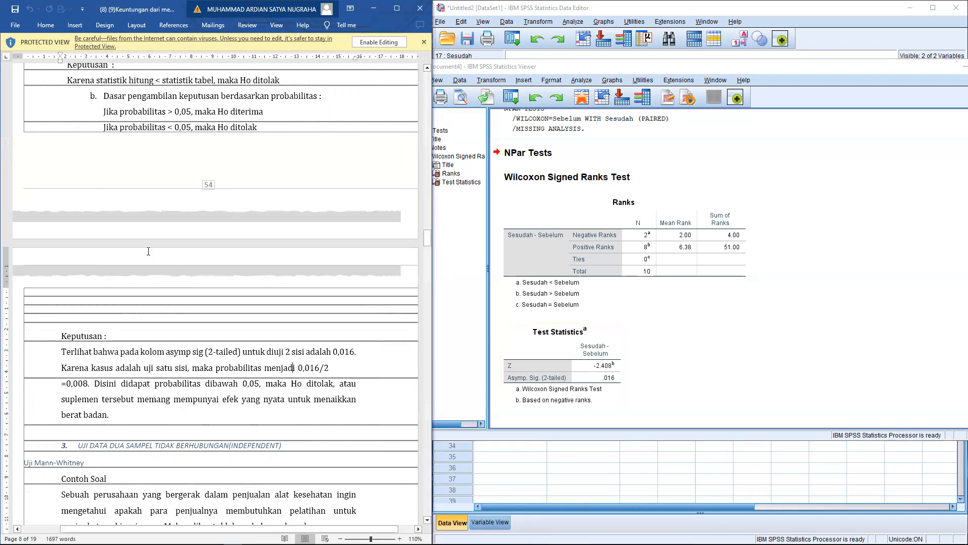
Review the conclusion's basis by highlighting the rule for probabilities below 0,05 and the H1 hypothesis in the Wilcoxon analysis
scroll(172, 282, up, 5)
drag(170, 282, 258, 282)
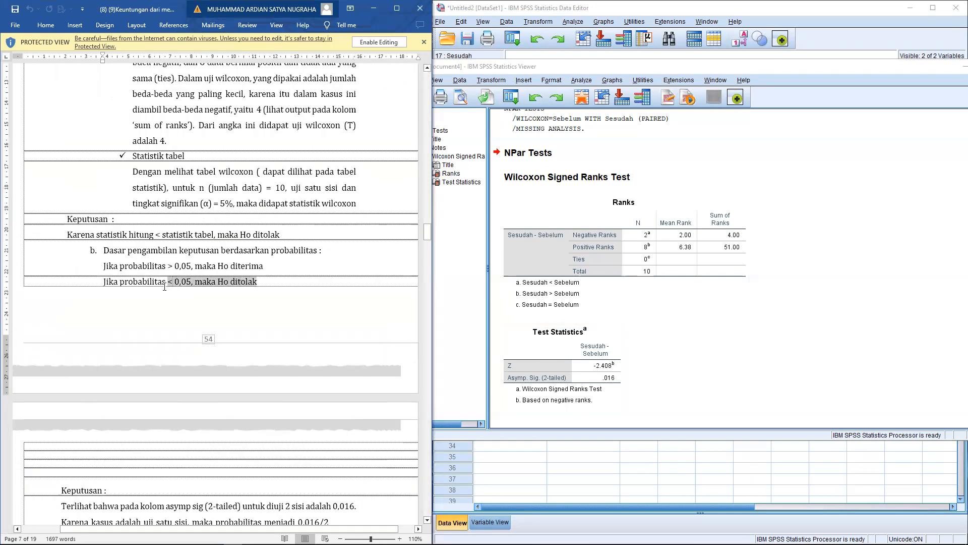
click(180, 286)
drag(122, 276, 233, 283)
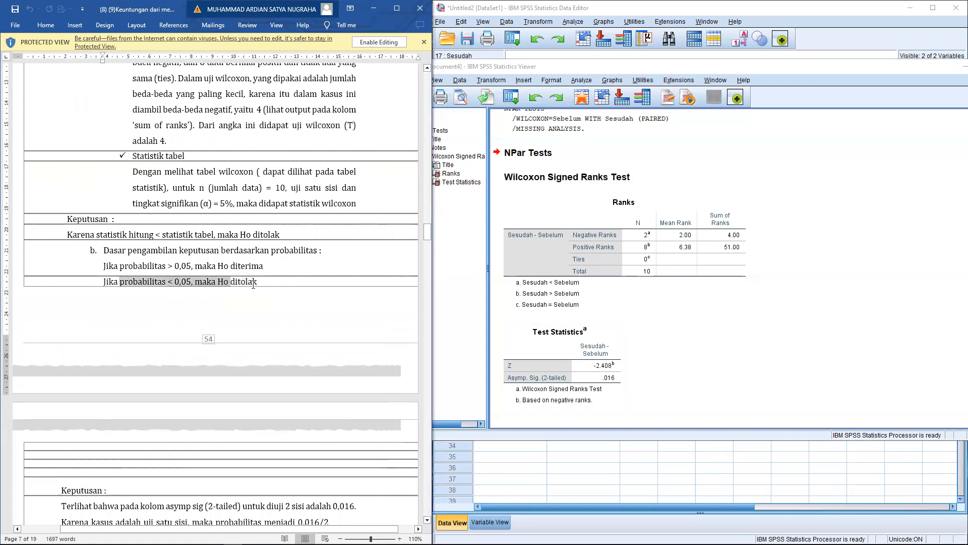
scroll(261, 283, up, 6)
drag(91, 204, 217, 205)
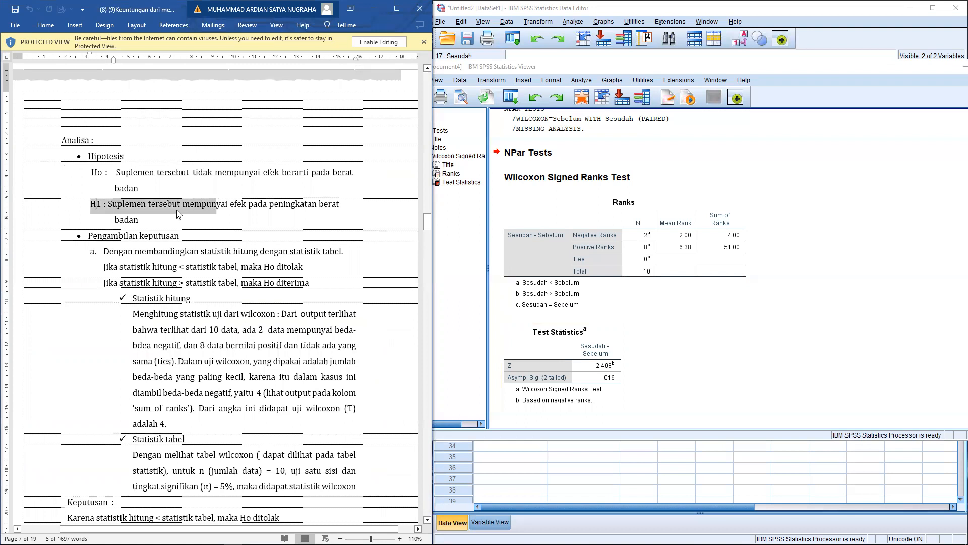
click(186, 209)
click(238, 205)
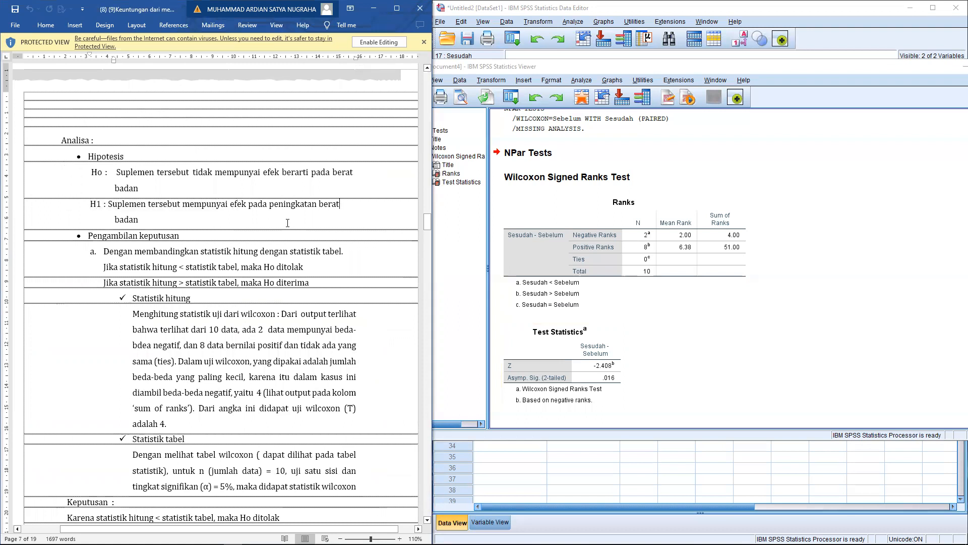
scroll(297, 273, down, 15)
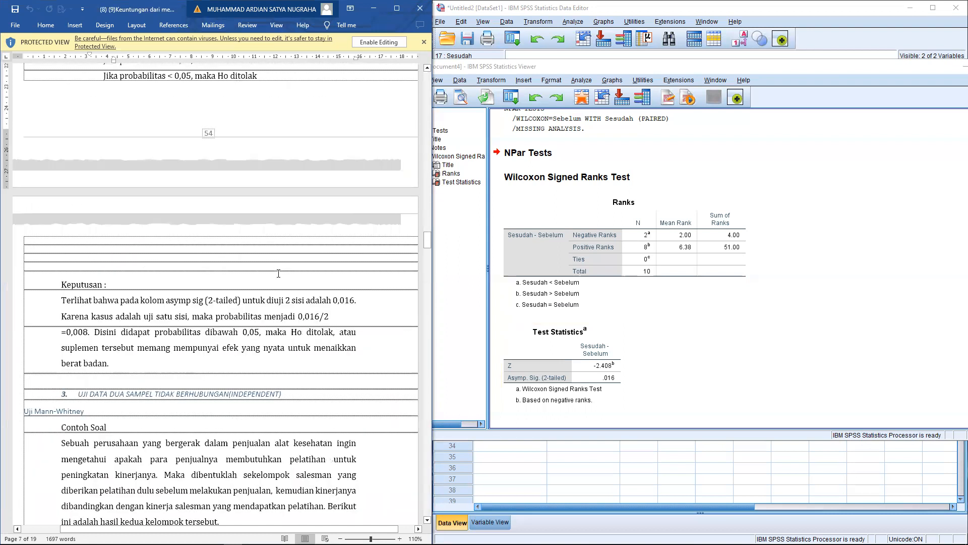
Bring the module to its Mann-Whitney section and close the Wilcoxon output viewer without saving its contents
scroll(278, 273, down, 3)
click(858, 77)
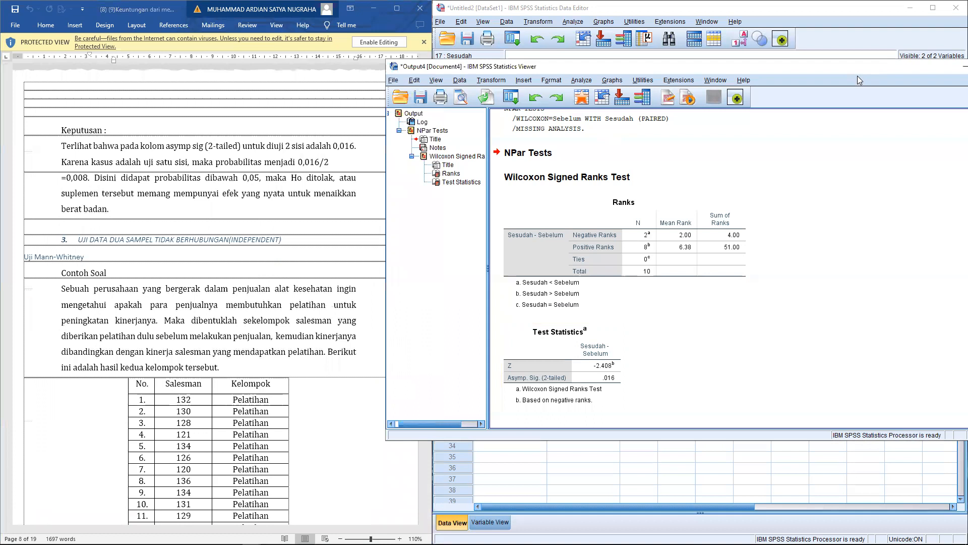
drag(671, 64, 786, 83)
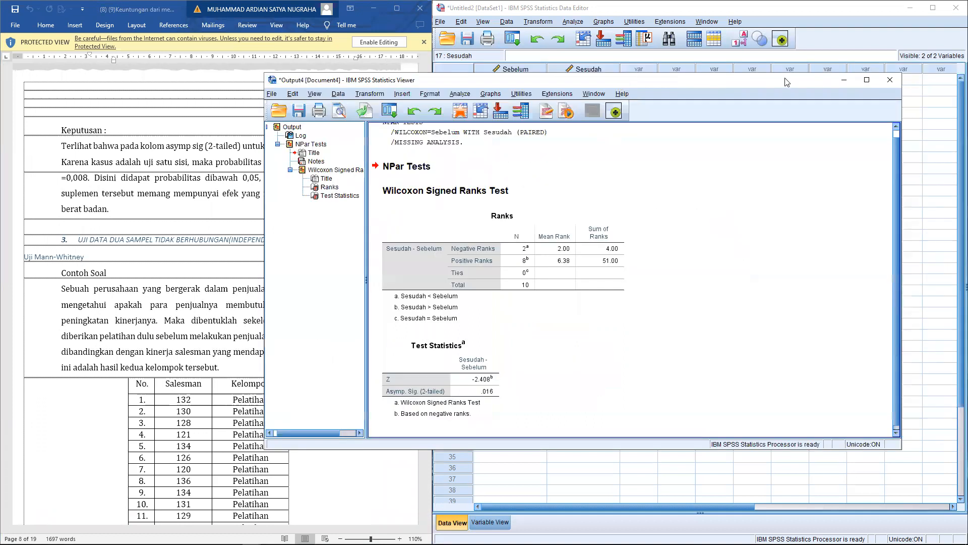
click(890, 80)
click(583, 280)
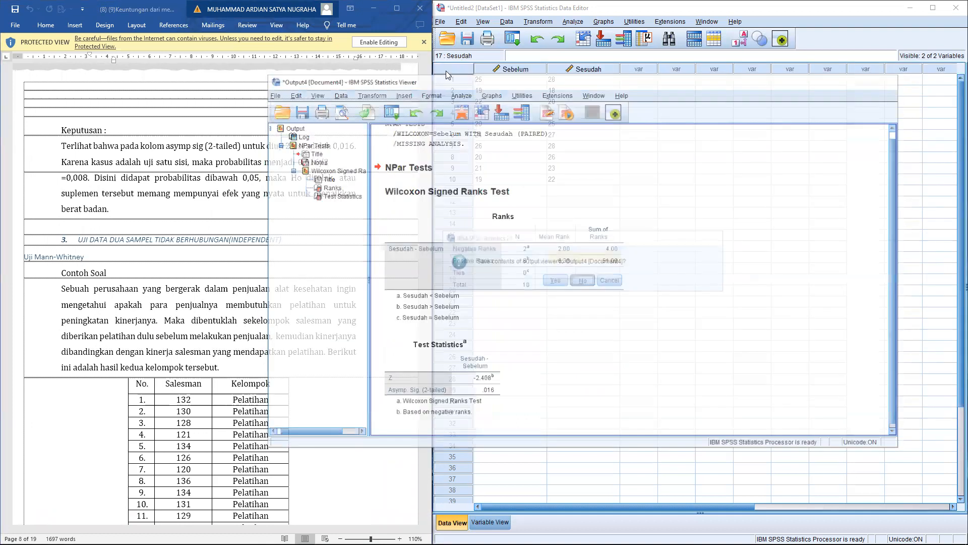
Create a new empty dataset, and close the Sebelum and Sesudah dataset and the leftover log outputs without saving
click(440, 21)
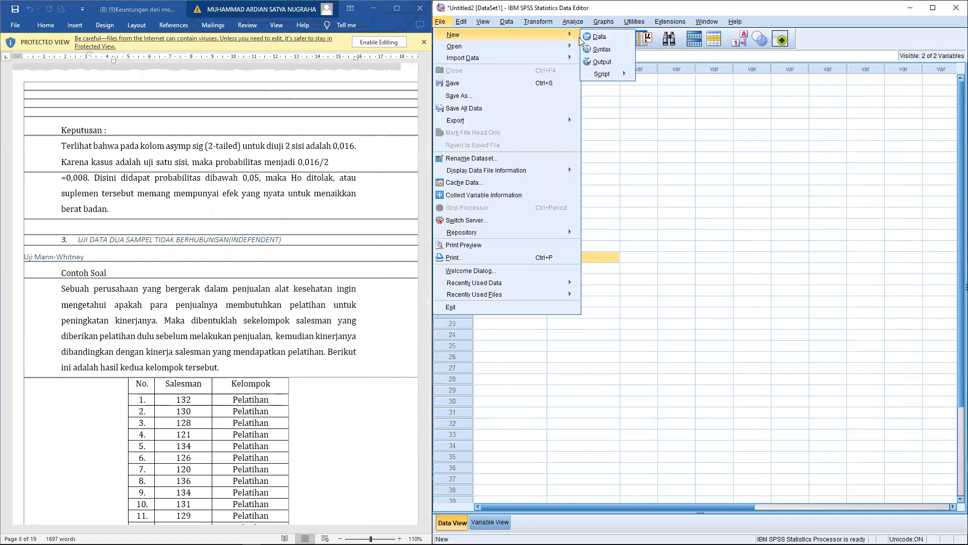
click(600, 36)
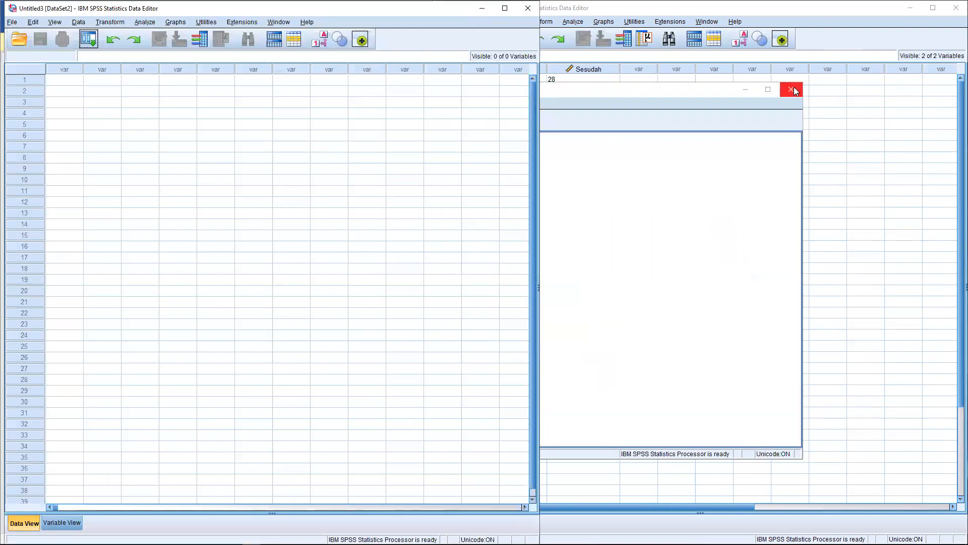
click(791, 90)
click(490, 290)
click(955, 8)
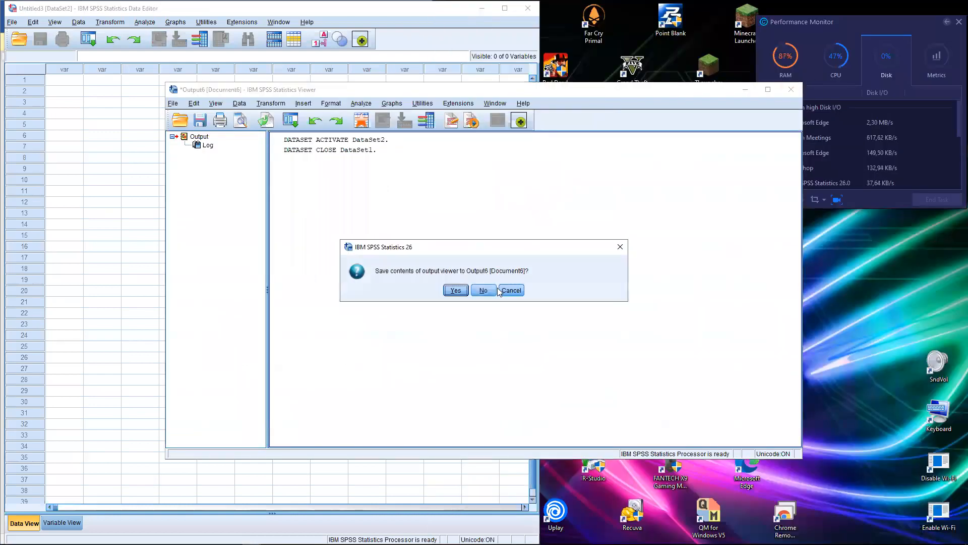
click(484, 289)
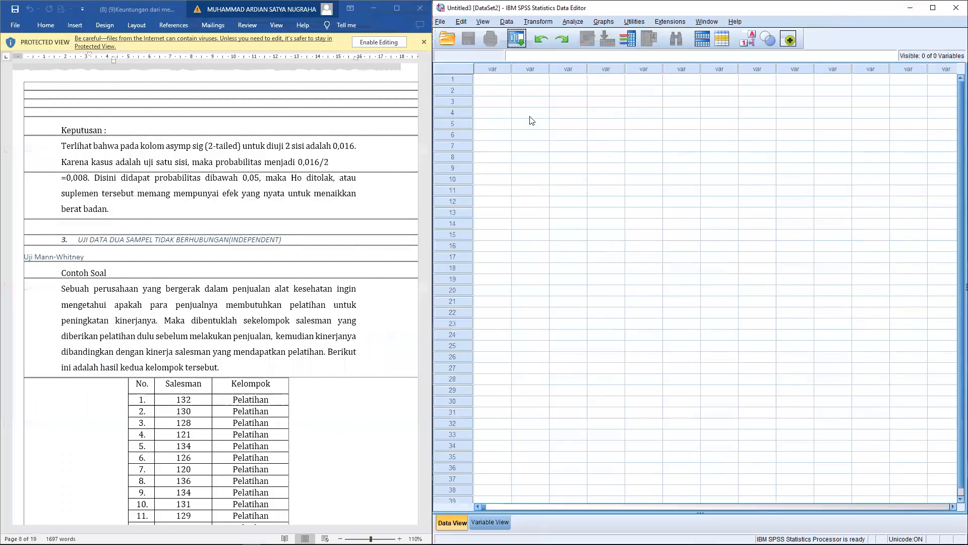
Read the Mann-Whitney example problem, highlighting the heading on two independent samples and the first rows of its data table
scroll(151, 249, down, 3)
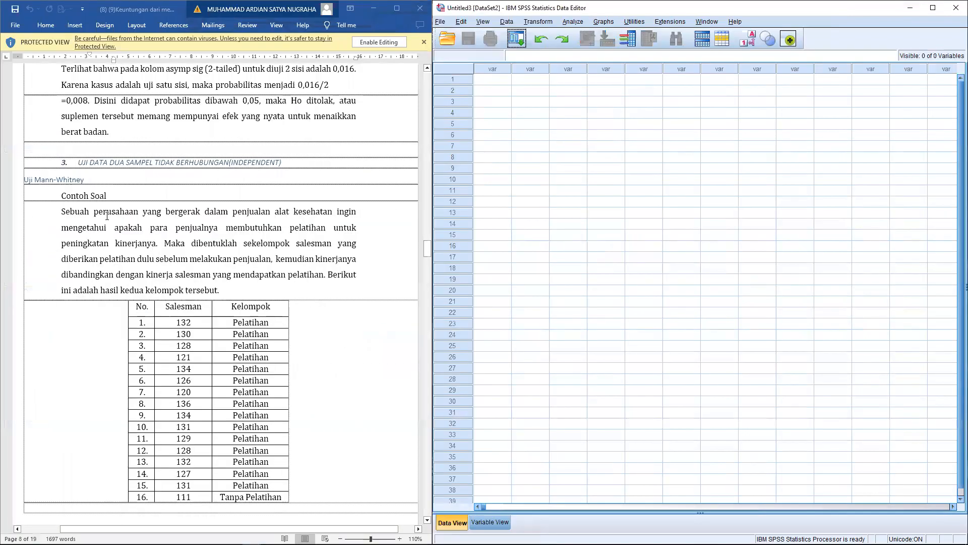
drag(79, 161, 229, 158)
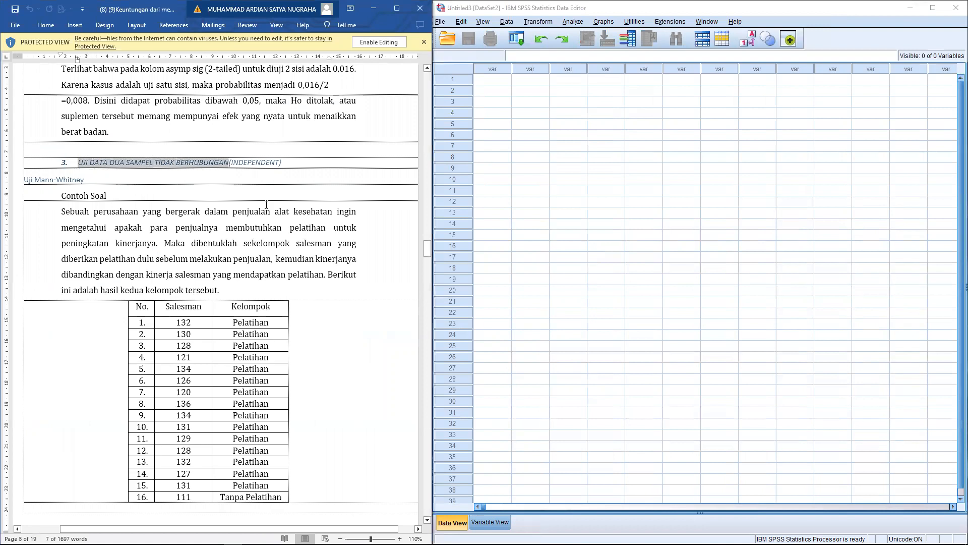
scroll(250, 310, down, 2)
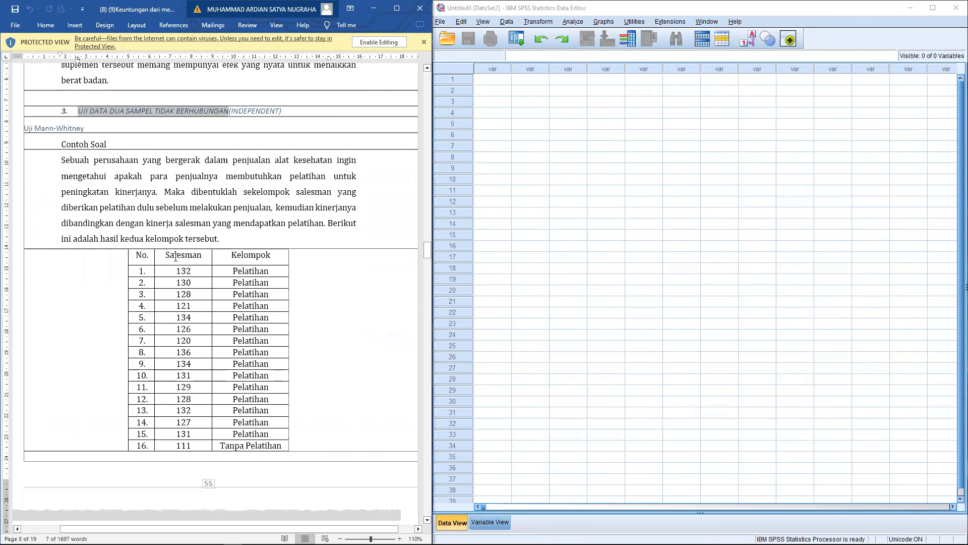
drag(203, 301, 281, 308)
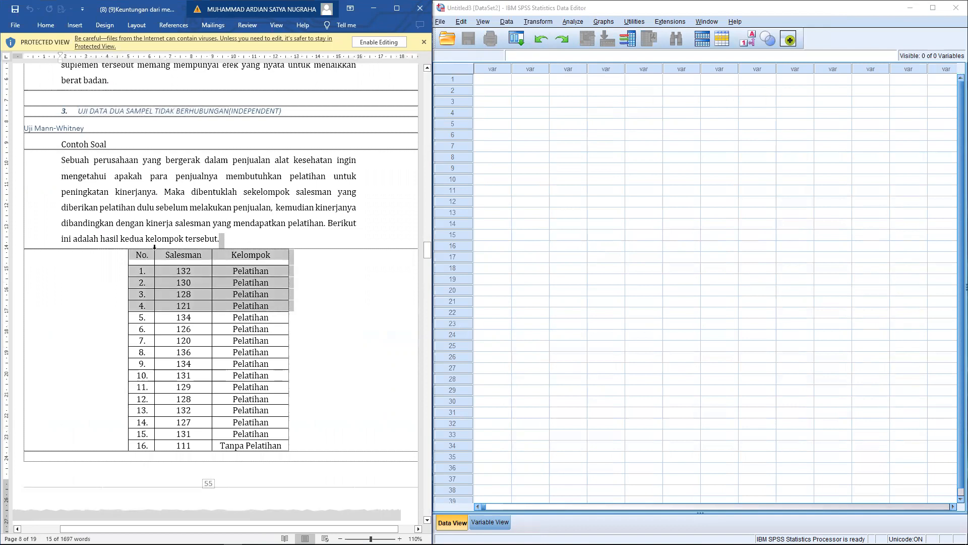
Examine the full 25-row Salesman and Kelompok table and the variable setup and value labels in the module's solution steps
scroll(323, 253, down, 3)
click(333, 253)
scroll(232, 287, down, 2)
scroll(225, 291, down, 8)
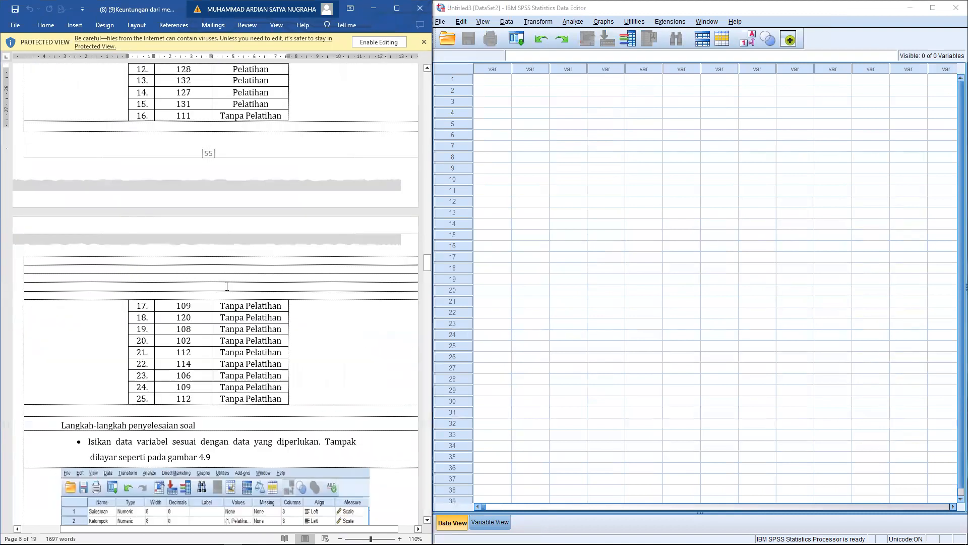
scroll(103, 265, up, 1)
scroll(103, 265, up, 9)
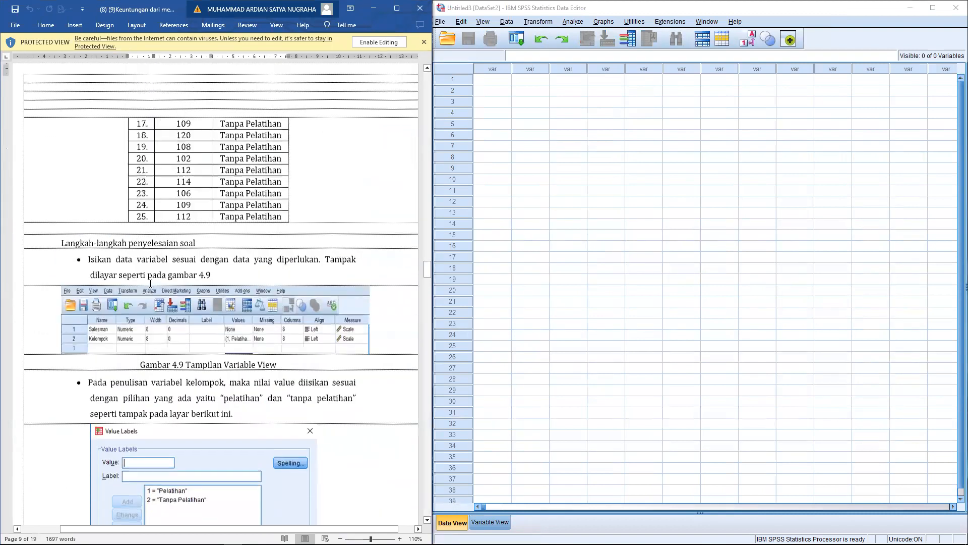
scroll(156, 282, up, 5)
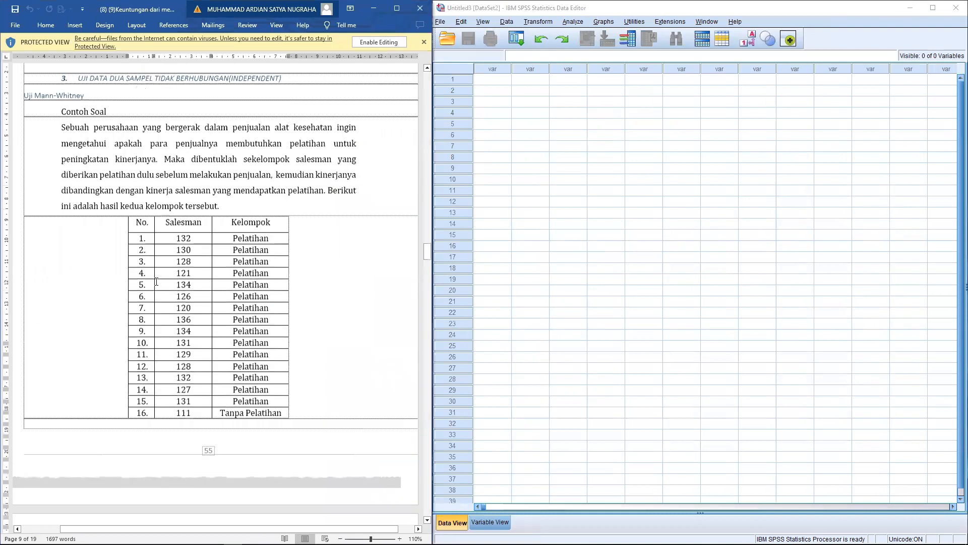
scroll(157, 285, down, 4)
scroll(157, 285, down, 7)
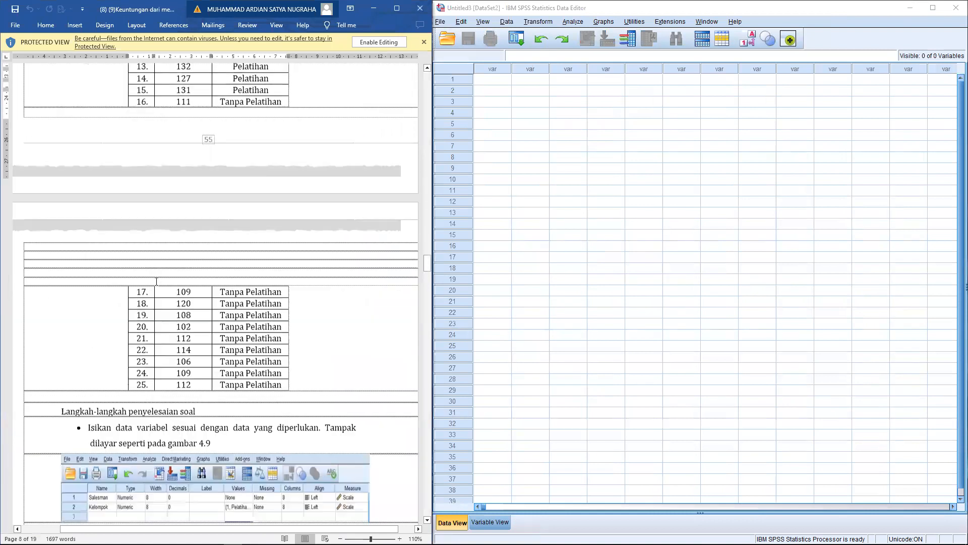
scroll(155, 282, up, 2)
scroll(172, 288, up, 6)
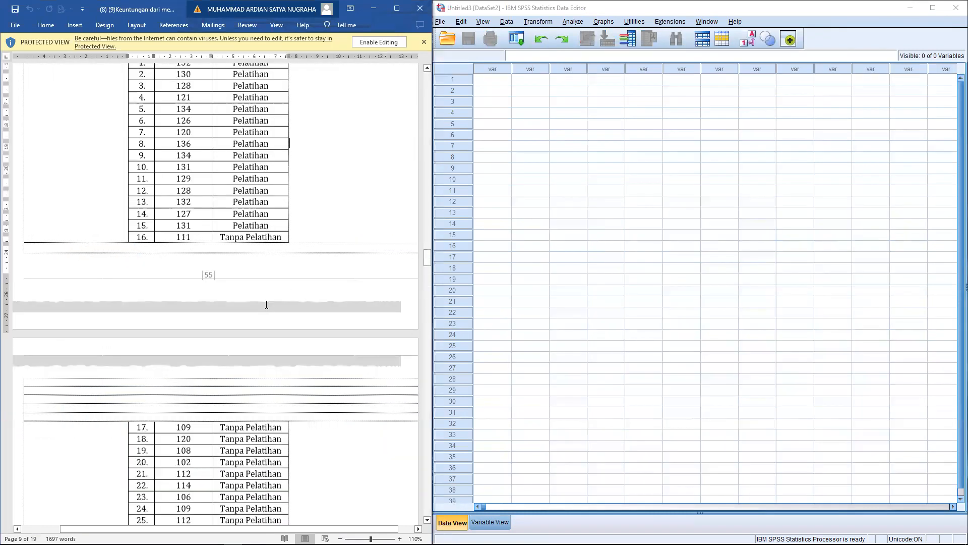
Define a first variable named Salesman in the empty dataset's variable list
click(492, 522)
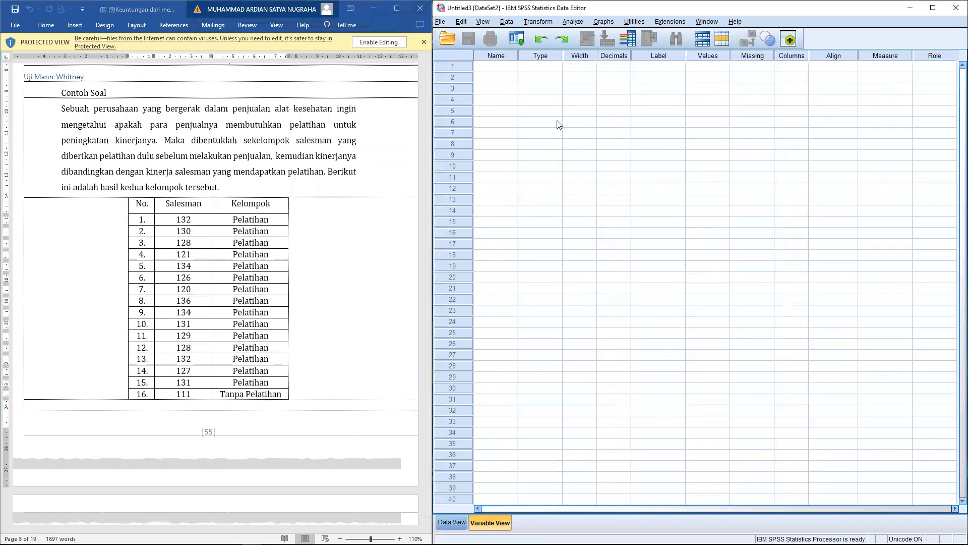
click(500, 70)
text(S)
key(Tab)
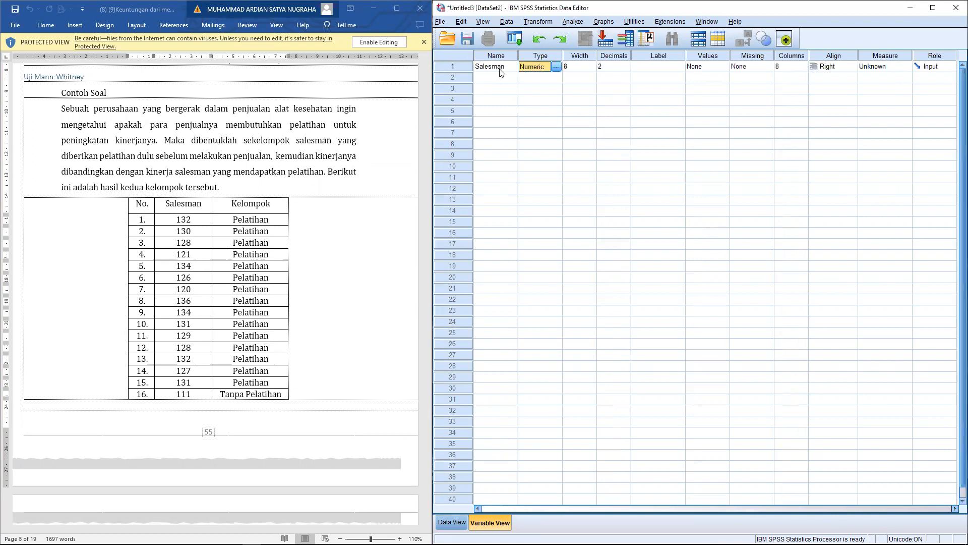
Set the Salesman variable's width to 3 and its decimals to 0
key(Tab)
click(593, 70)
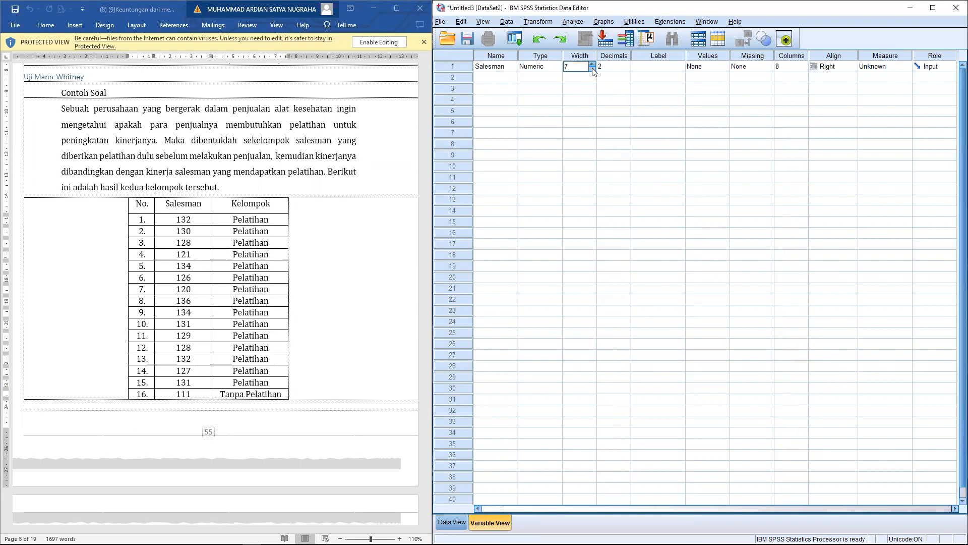
scroll(361, 177, down, 10)
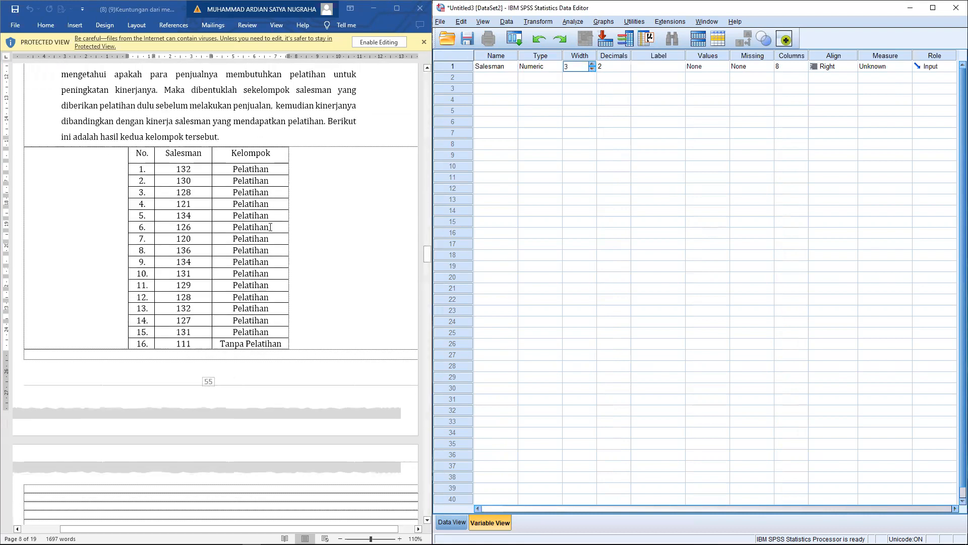
scroll(239, 210, up, 4)
click(610, 72)
click(627, 70)
click(627, 70)
Give the Salesman variable the label Salesman
click(643, 71)
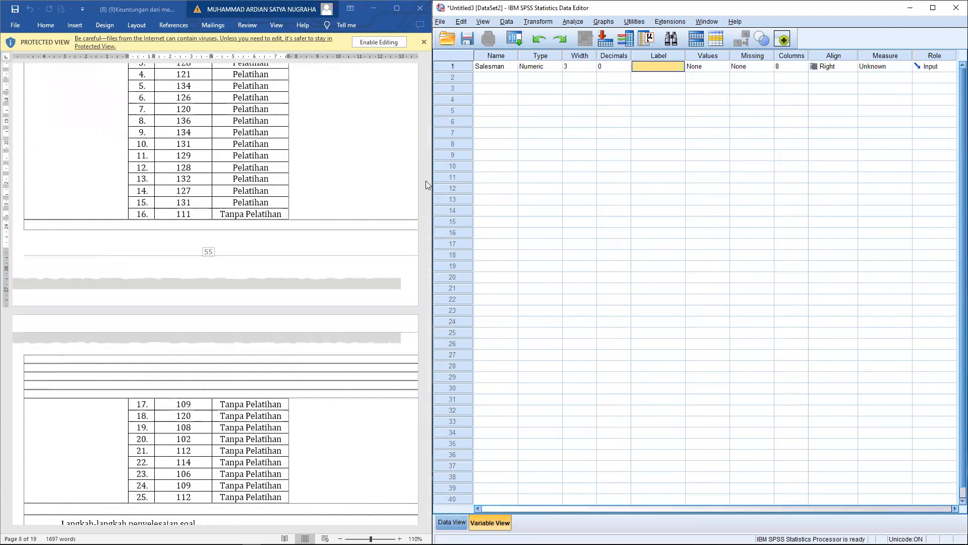
scroll(425, 184, up, 3)
text(Salesman)
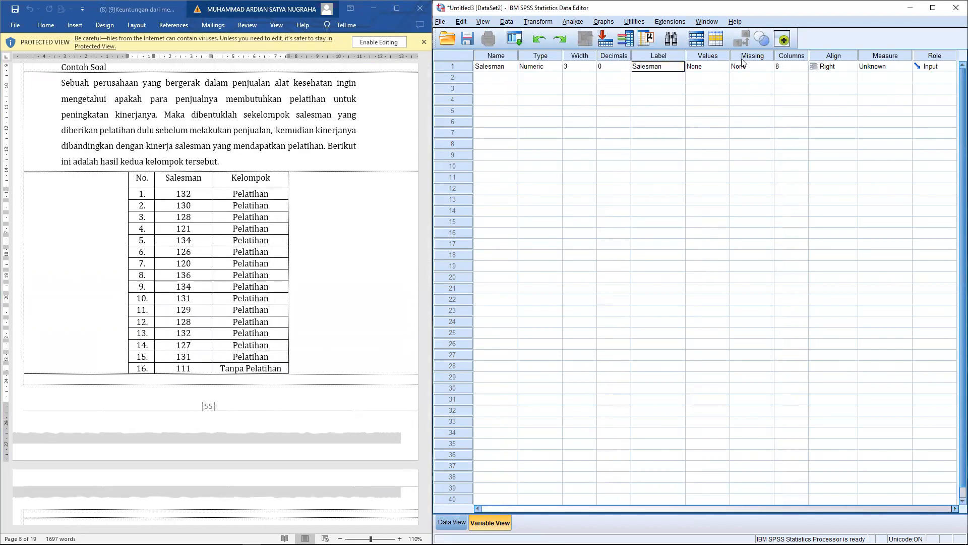
Set the Salesman variable's alignment to Center and its measurement level to Scale
click(758, 68)
click(795, 68)
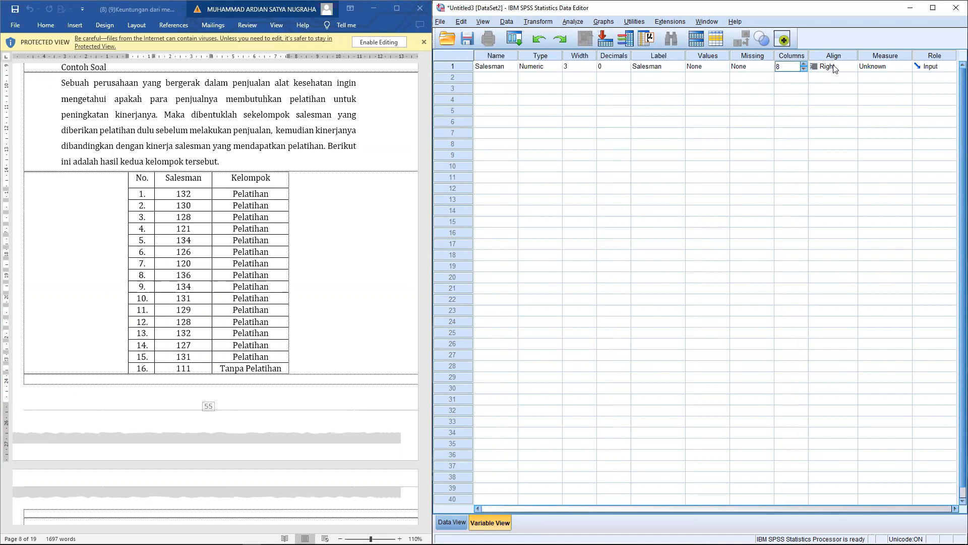
click(835, 69)
click(829, 100)
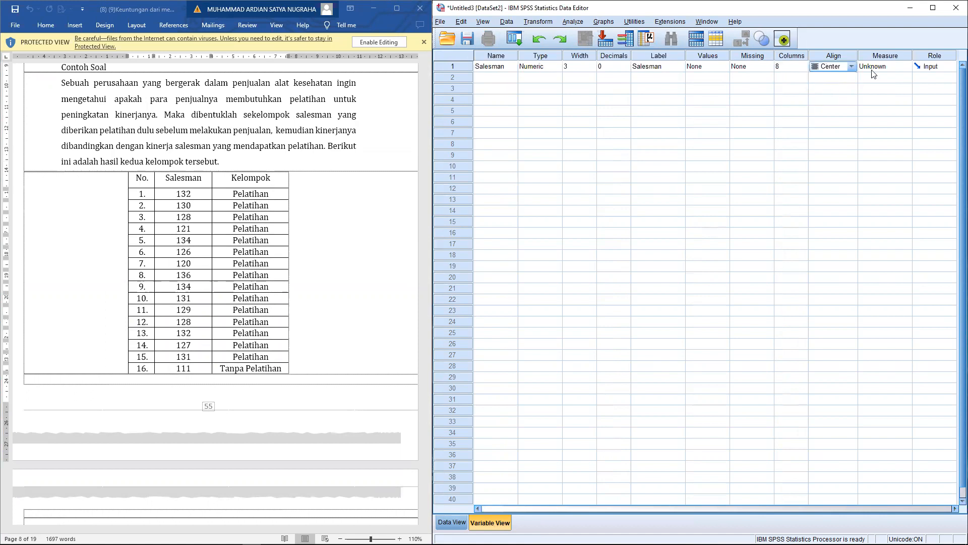
click(874, 75)
click(880, 76)
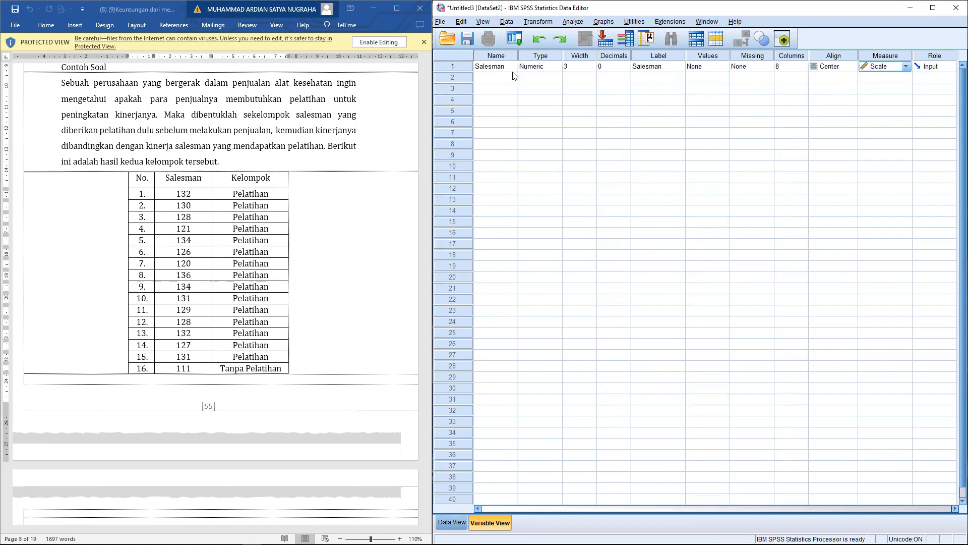
Define a second numeric variable named Kelompok below Salesman
click(502, 80)
text(Ke)
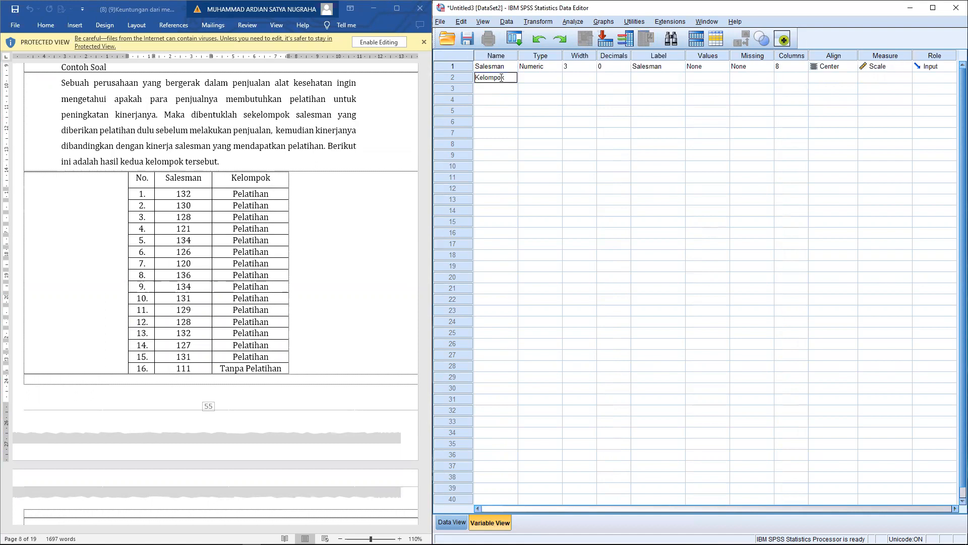
text(lompok)
click(534, 79)
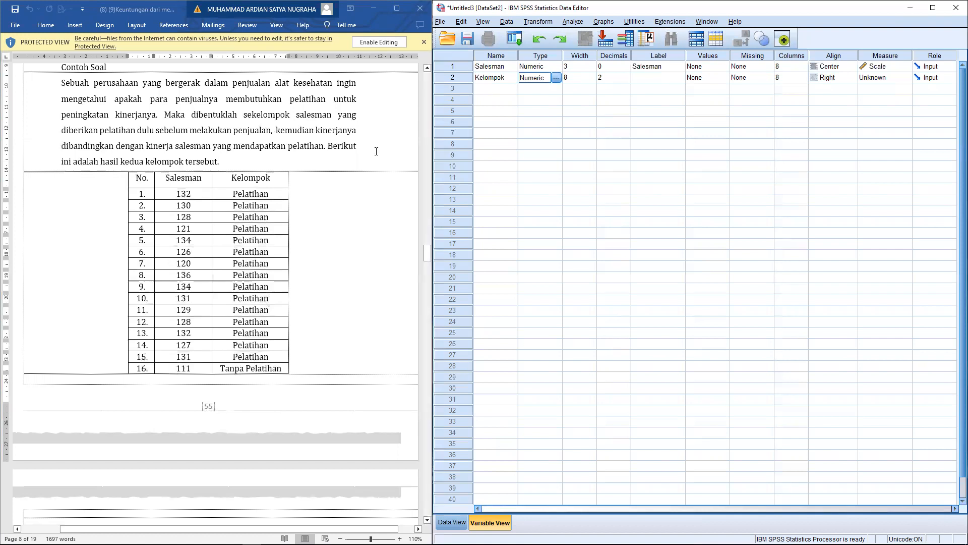
Configure the Kelompok variable with width 2, 0 decimals and the label Kelompok
scroll(239, 177, down, 4)
scroll(236, 227, up, 5)
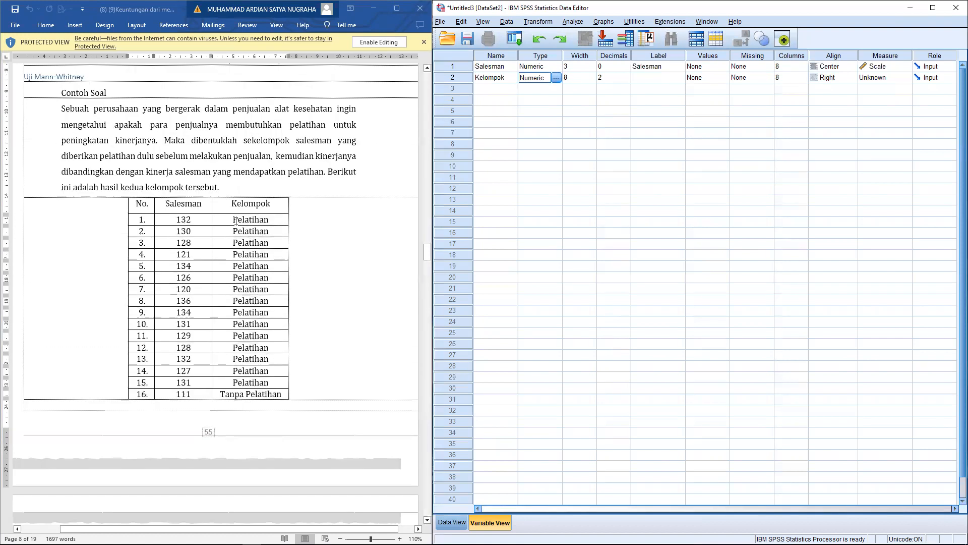
scroll(212, 309, down, 3)
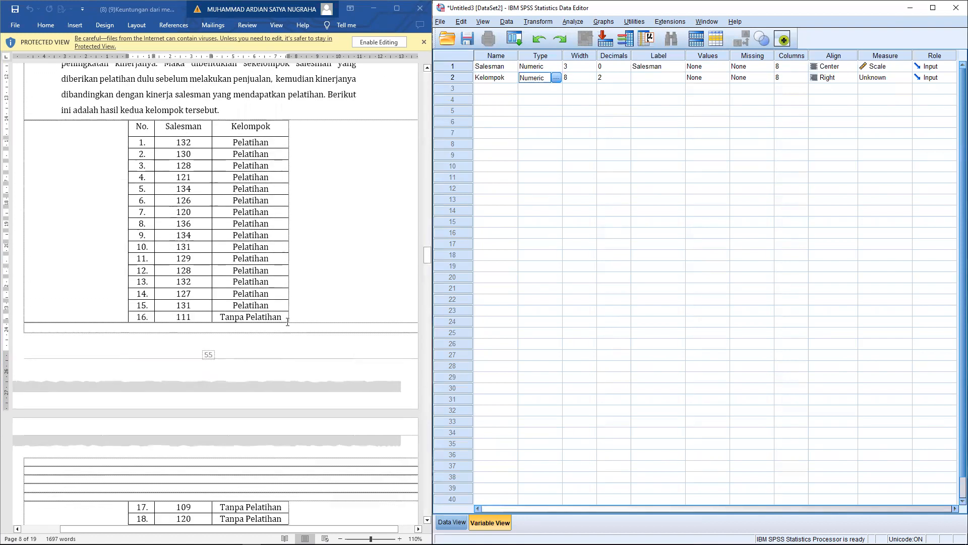
click(716, 79)
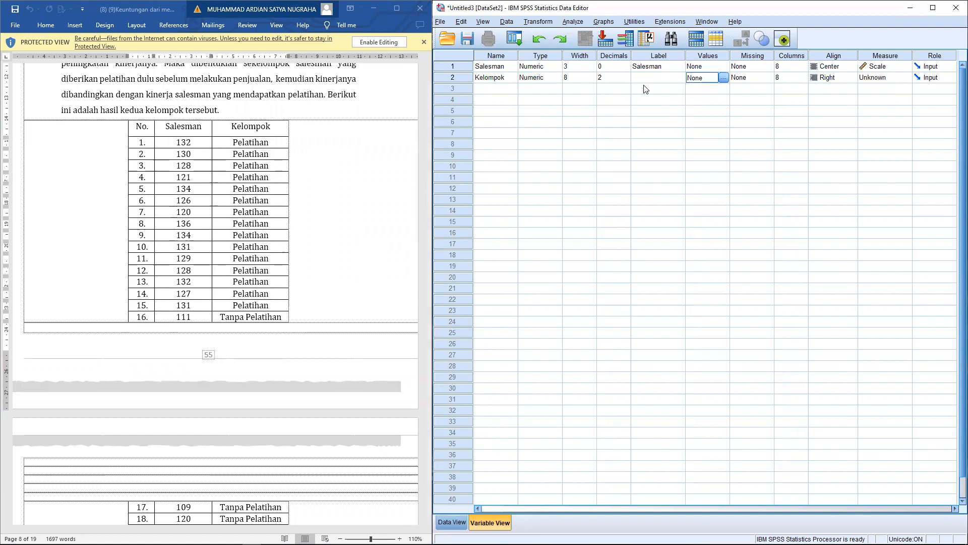
click(581, 80)
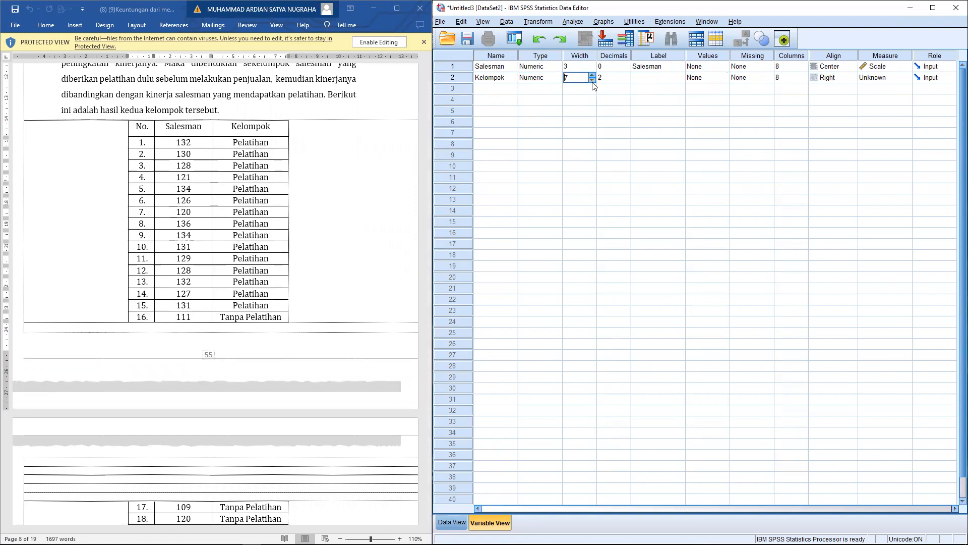
click(614, 80)
click(586, 78)
click(592, 80)
click(639, 81)
text(Kelompok)
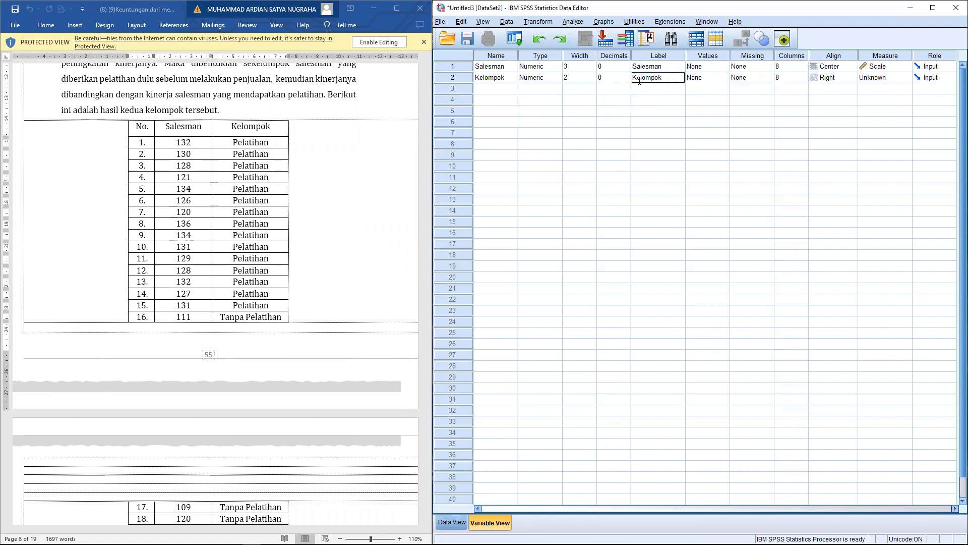
Define Kelompok's value labels as 1 = Pelatihan and 2 = Tanpa Pelatihan
click(712, 80)
click(725, 78)
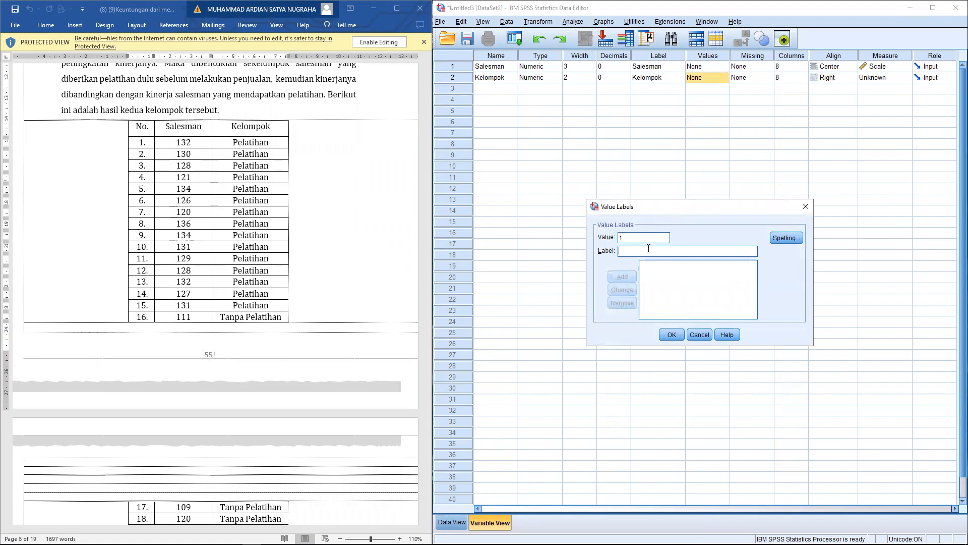
text(Pelatihan)
click(623, 277)
text(Tanpa Pelatihan)
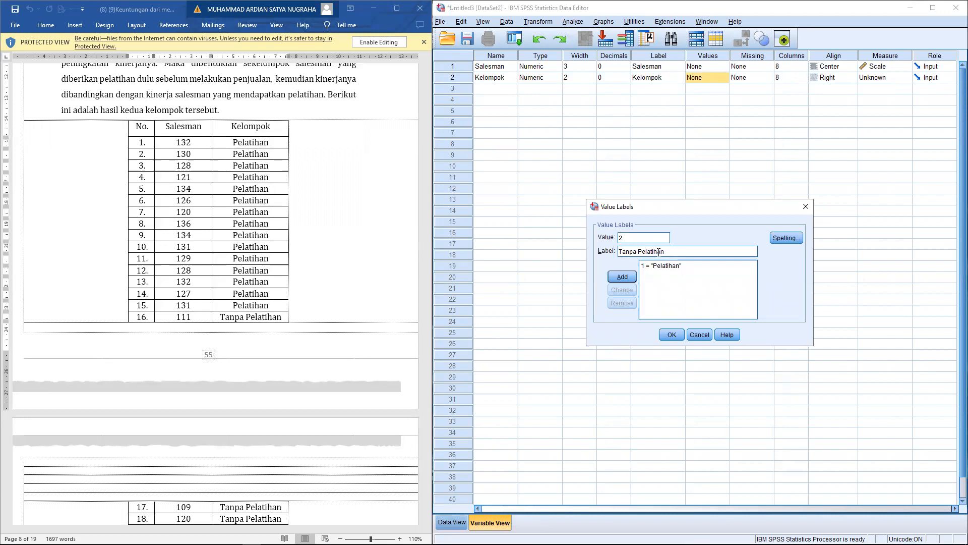
click(672, 334)
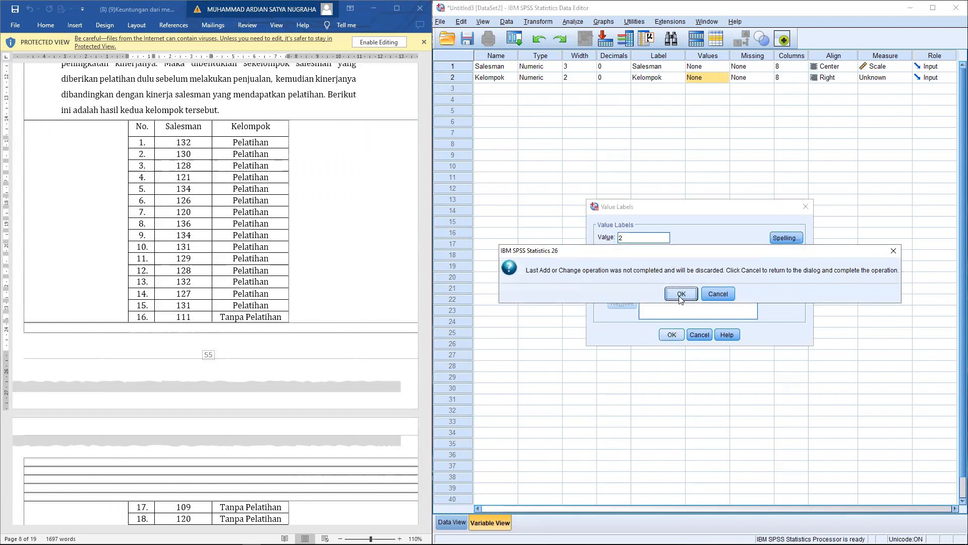
click(894, 251)
click(622, 276)
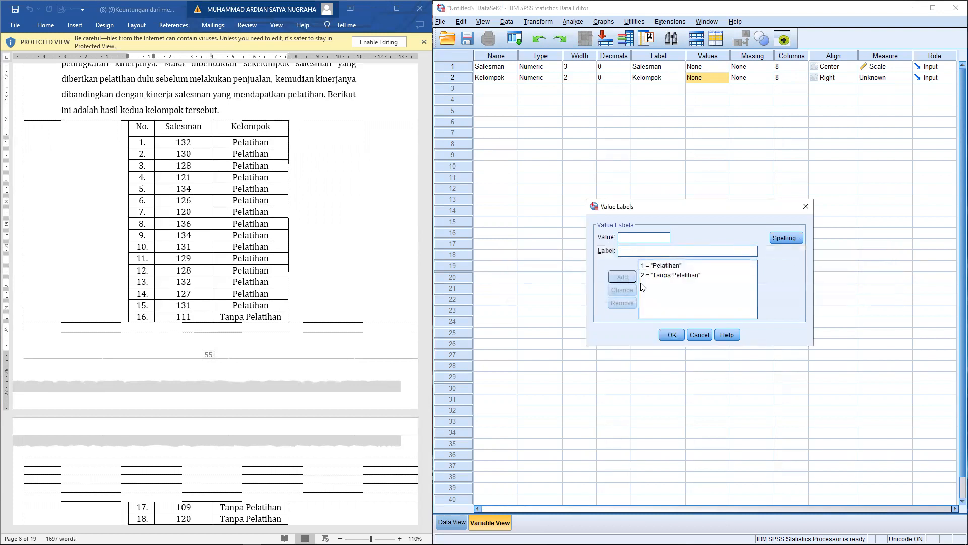
click(673, 334)
Set the Kelompok variable's alignment to Center and its measurement level to Scale
click(745, 87)
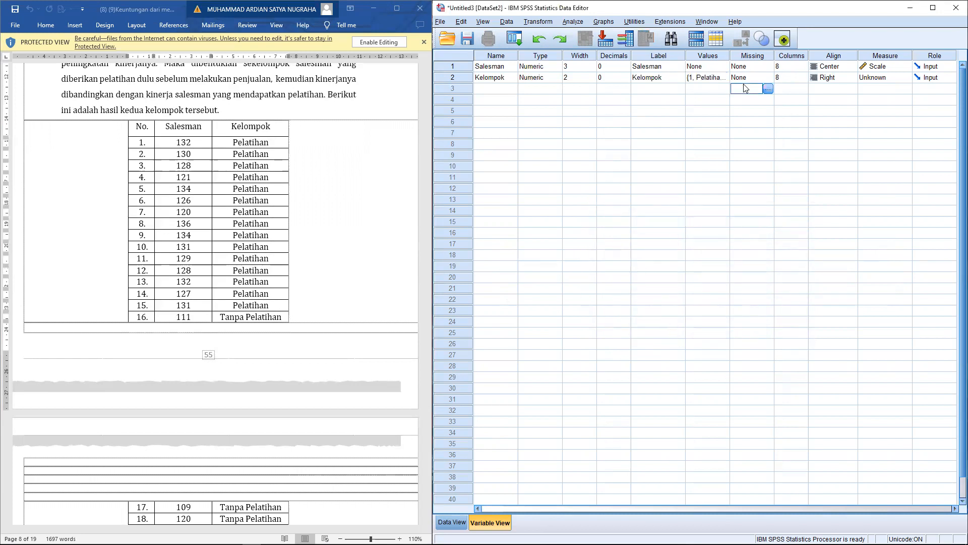
click(832, 77)
click(852, 77)
click(830, 106)
click(875, 79)
click(871, 88)
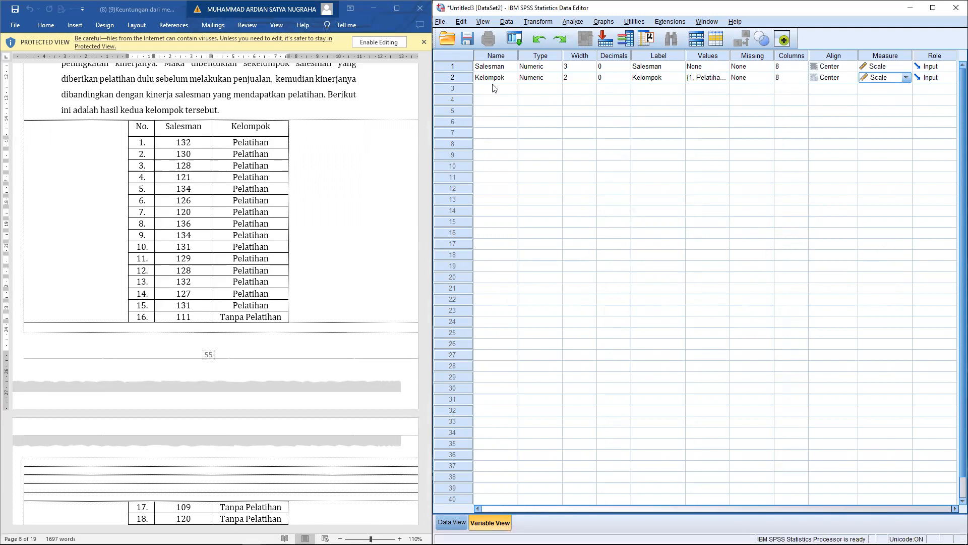
Switch to the data sheet and widen the Salesman and Kelompok columns
click(452, 522)
scroll(270, 305, down, 3)
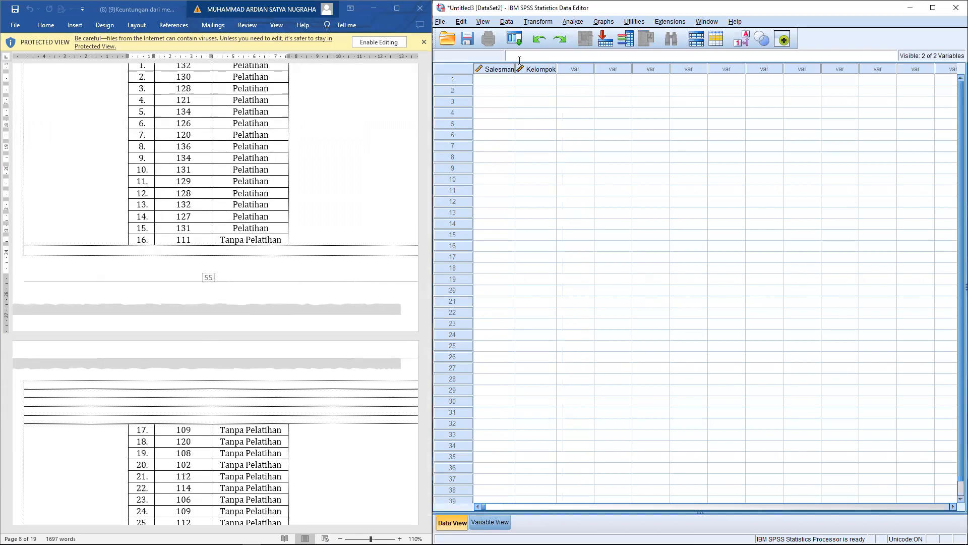
drag(515, 69, 620, 69)
Enter the Salesman values 132, 130, 128, 121 and 134 in rows 1 to 5, following the document's table
scroll(326, 342, down, 5)
scroll(326, 342, down, 13)
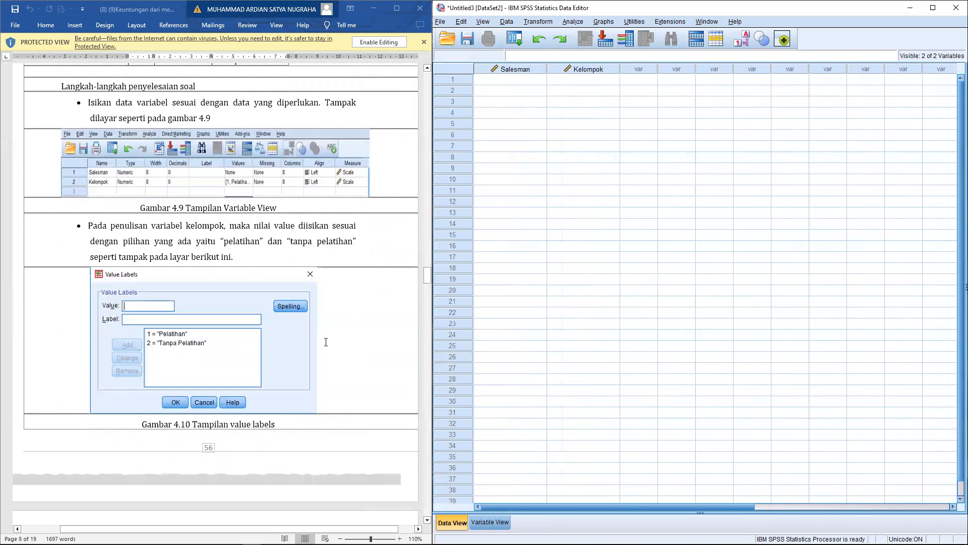
scroll(326, 342, up, 20)
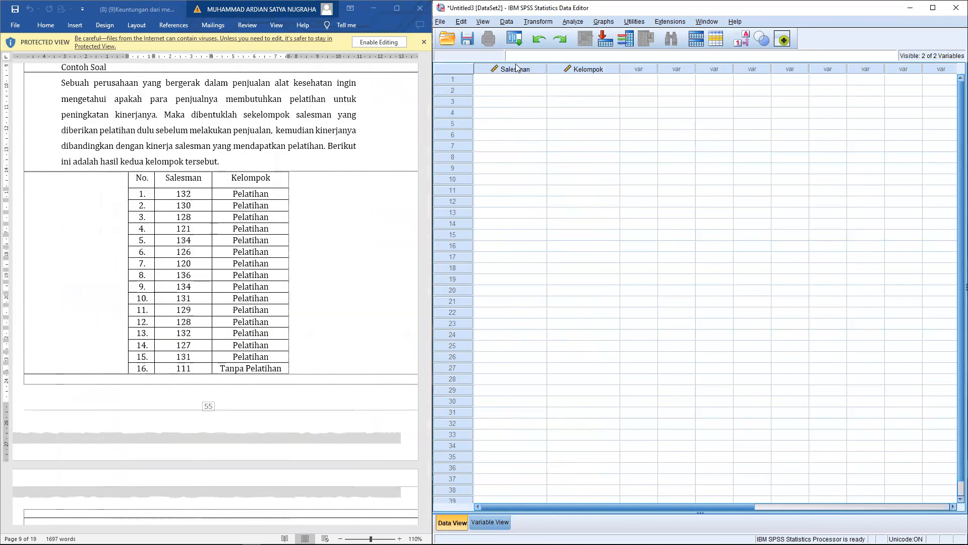
click(514, 82)
text(132)
key(Return)
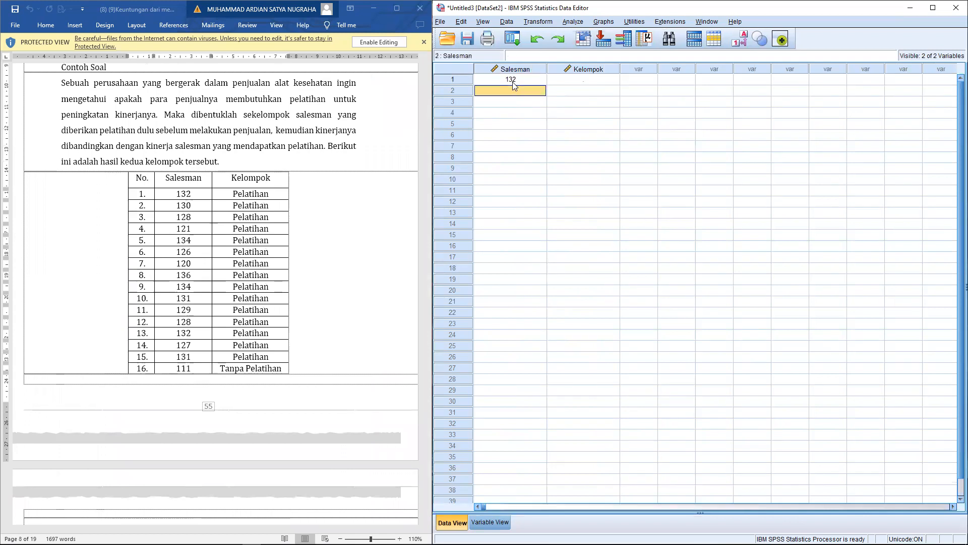
text(130)
key(Return)
text(128)
key(Return)
text(121)
key(Return)
text(134)
key(Return)
Enter the Salesman values 126, 120, 136, 134 and 131 in rows 6 to 10
text(126)
key(Return)
text(120)
key(Return)
text(136)
key(Return)
text(134)
key(Return)
text(12)
key(BackSpace)
text(31)
key(Return)
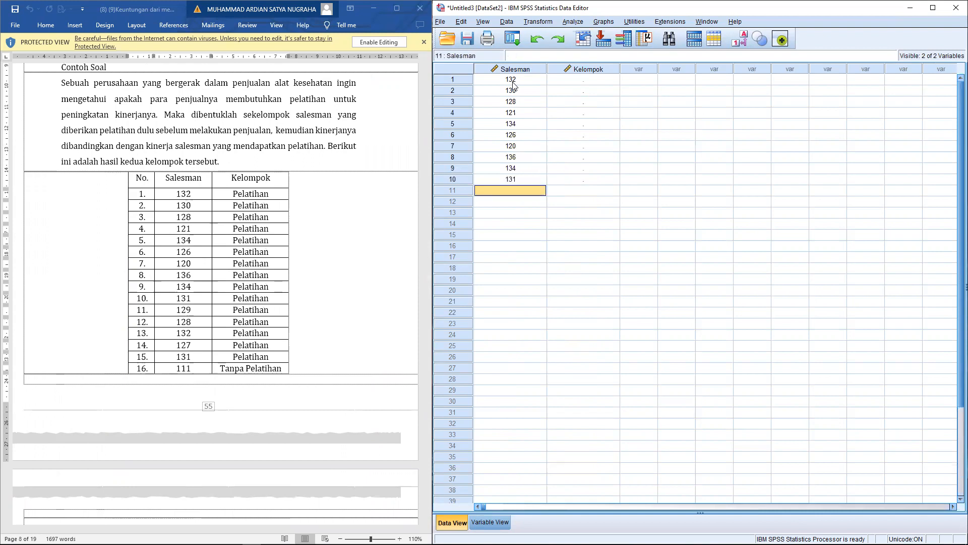
Enter the Salesman values 129, 128, 132, 127, 131 and 111 in rows 11 to 16
text(129)
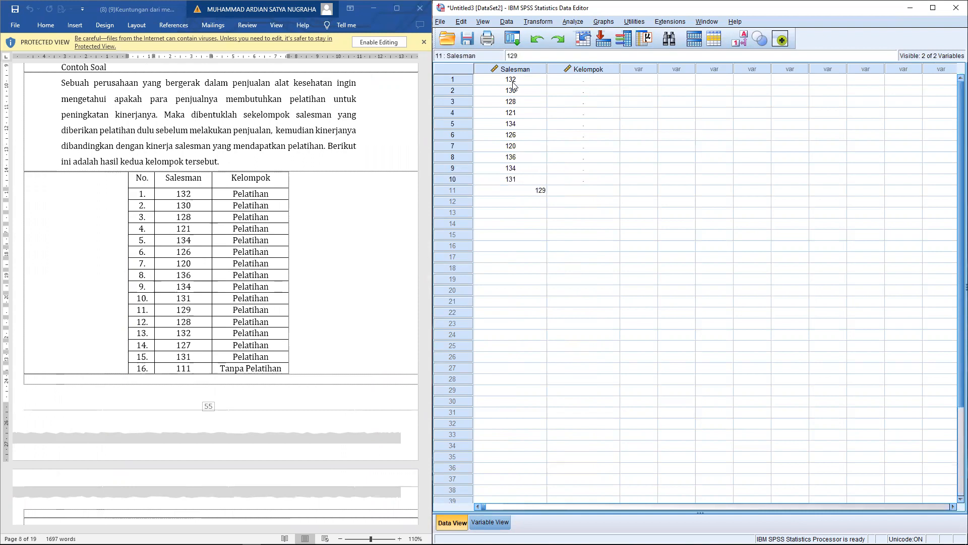
key(Return)
text(128)
key(Return)
text(132)
key(Return)
text(124)
key(BackSpace)
text(7)
key(Return)
text(131)
key(Return)
text(1)
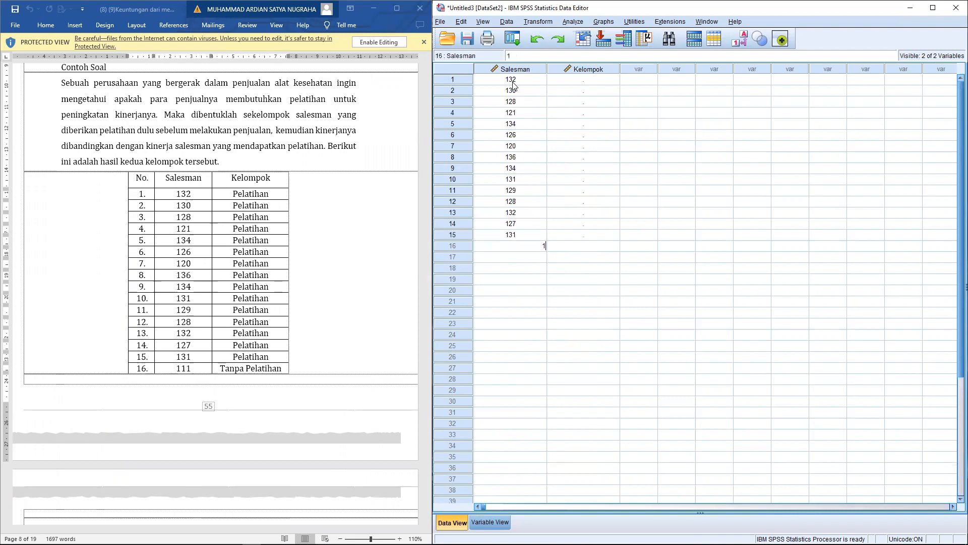
key(Return)
Enter the Salesman values 109, 120, 108 and 102 in rows 17 to 20 from the continued table
scroll(510, 152, down, 1)
scroll(261, 228, down, 3)
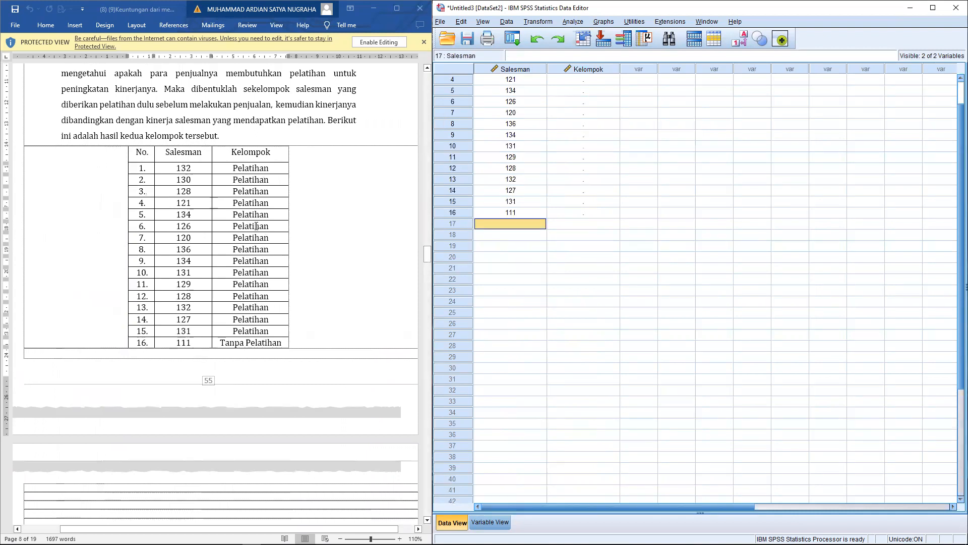
scroll(273, 226, down, 1)
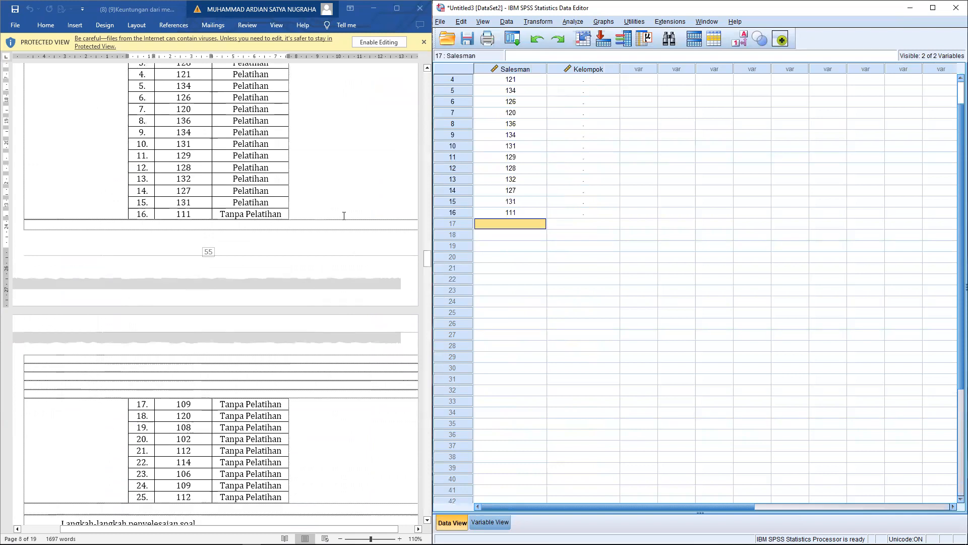
text(109)
key(Return)
text(120)
key(Return)
text(108)
key(Return)
text(102)
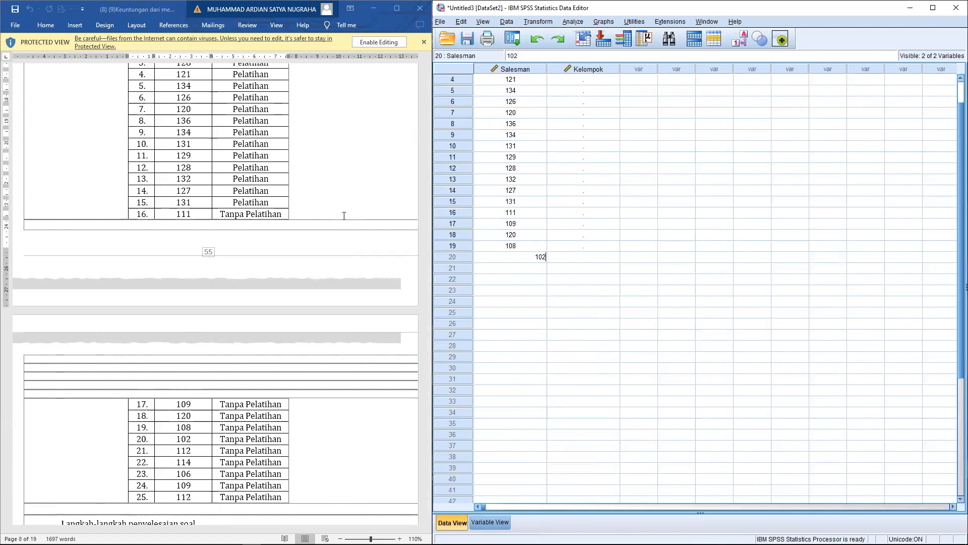
key(Return)
Enter the Salesman values 112, 114, 106, 109 and 112 in rows 21 to 25
text(112)
key(Return)
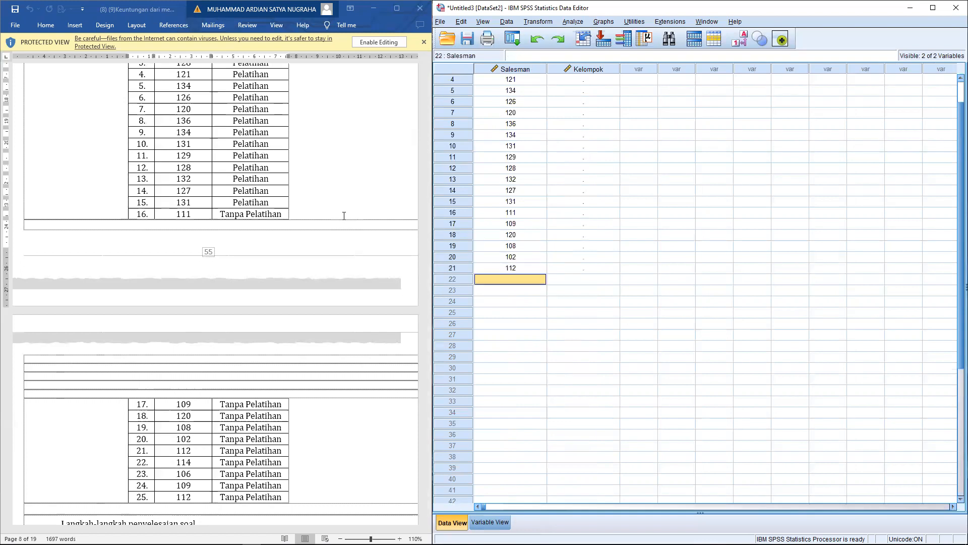
text(114)
key(Return)
text(106)
key(Return)
text(106)
key(BackSpace)
text(9)
key(Return)
text(12)
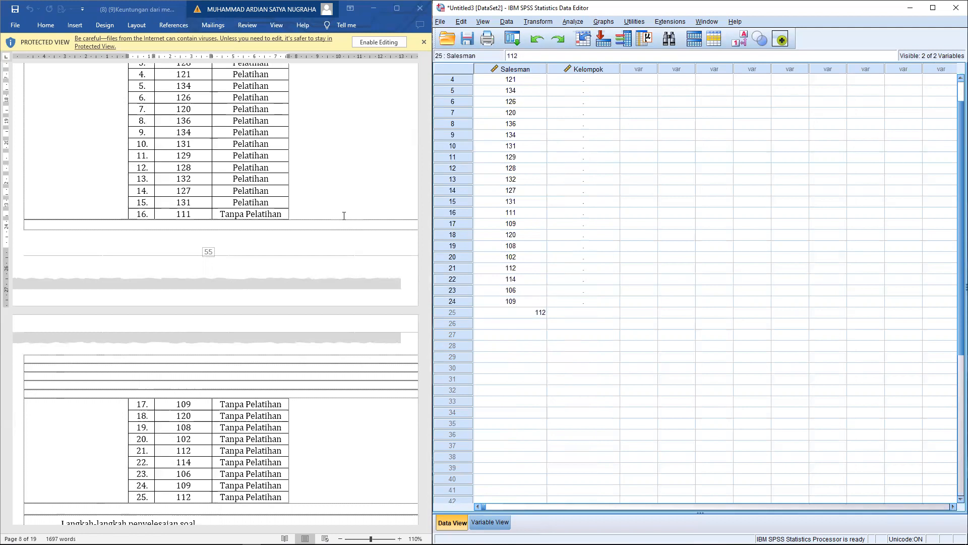
key(Return)
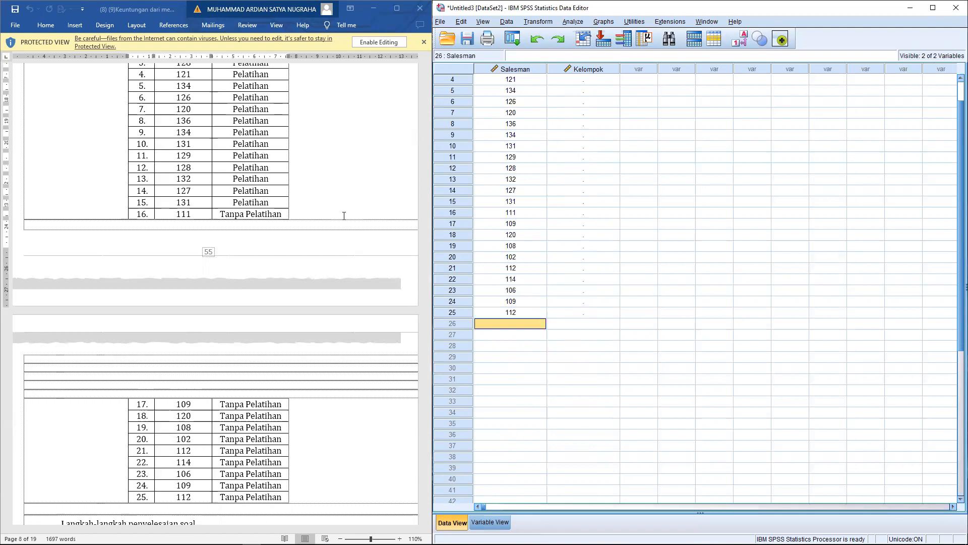
Check the group column of the document's table and enter Kelompok value 1 in row 4
scroll(265, 240, up, 7)
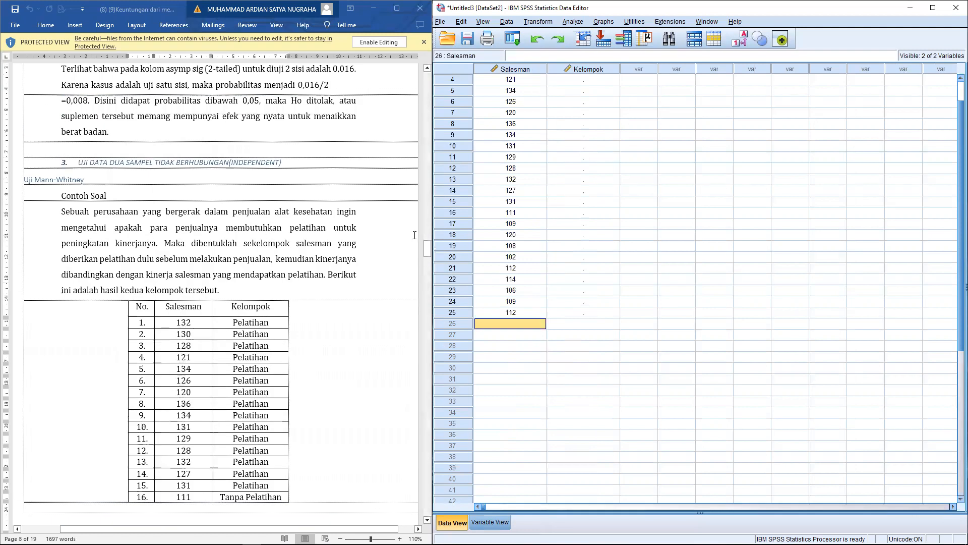
scroll(414, 236, down, 3)
click(580, 83)
text(1)
key(Return)
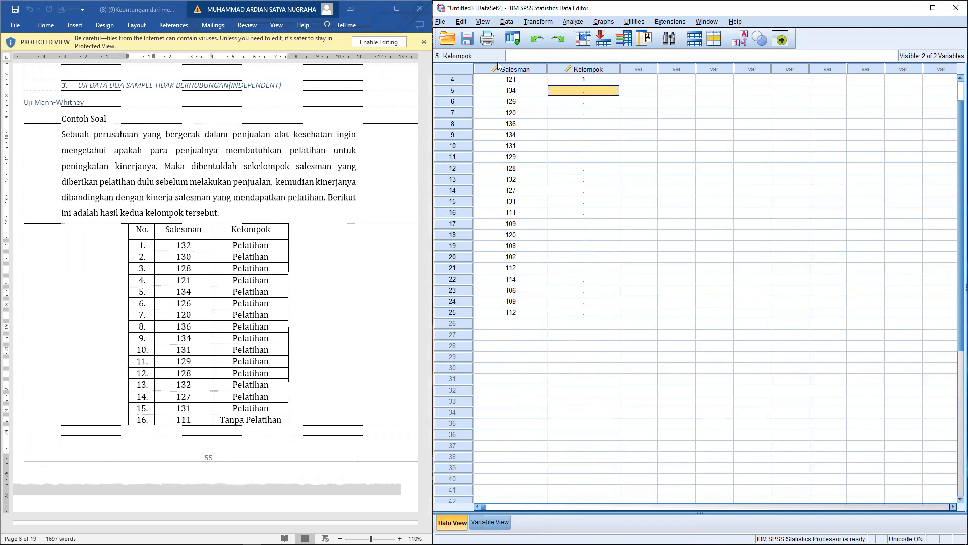
Display value labels instead of numeric codes in the data grid, so Kelompok code 1 reads Pelatihan
click(567, 81)
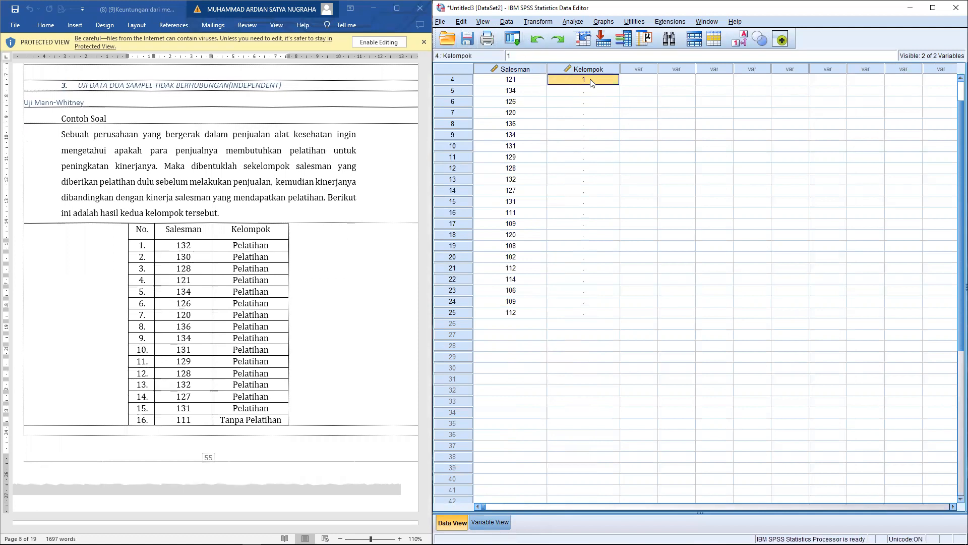
drag(233, 246, 269, 245)
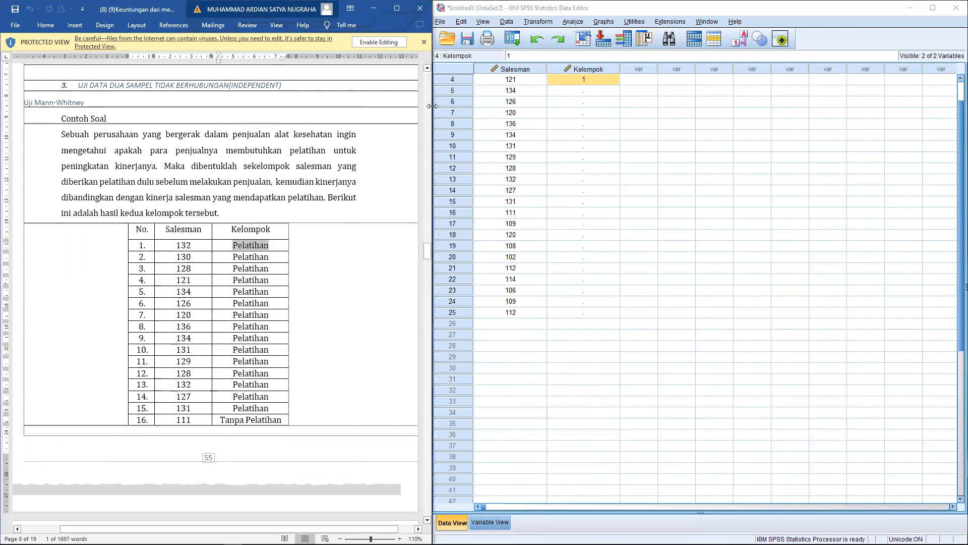
click(482, 22)
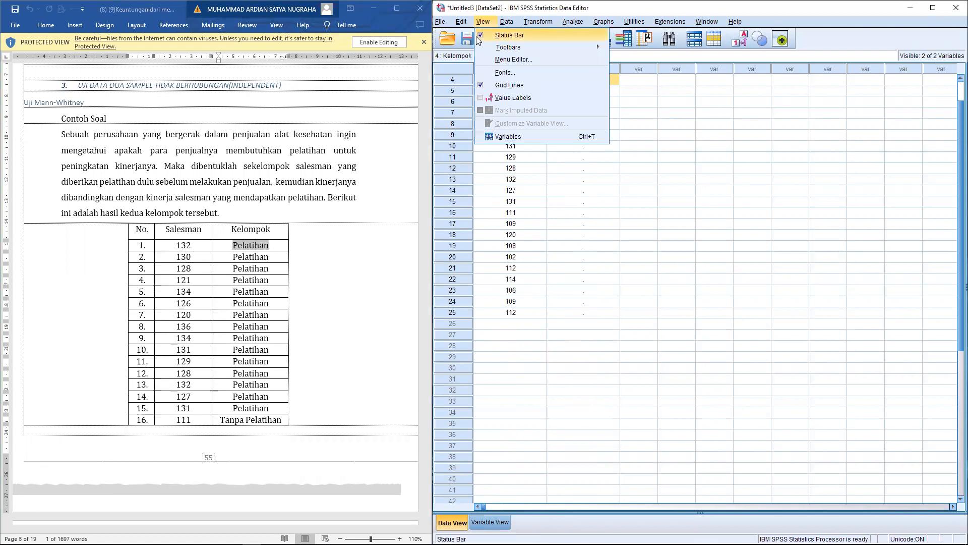
click(481, 101)
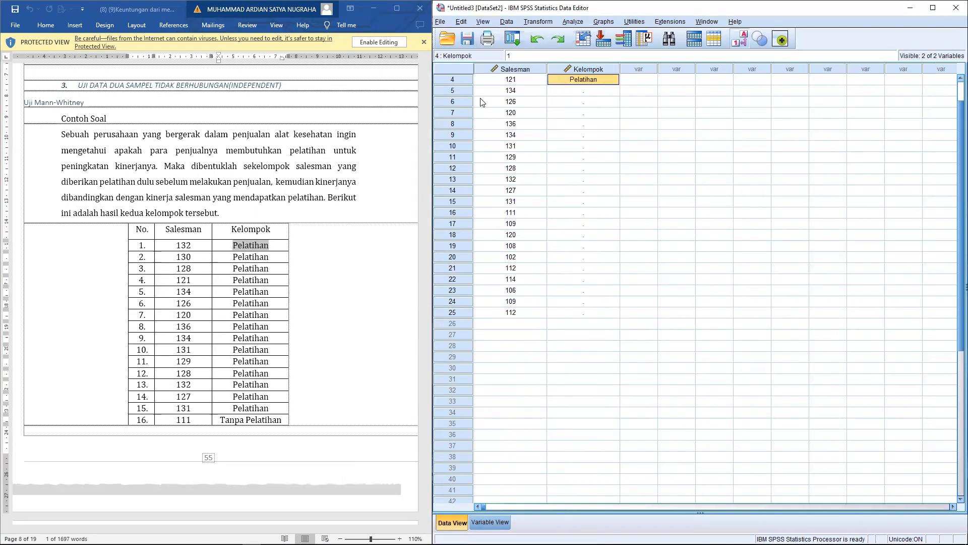
double_click(578, 80)
Enter Kelompok value 1 (Pelatihan) in rows 5 to 15
click(605, 91)
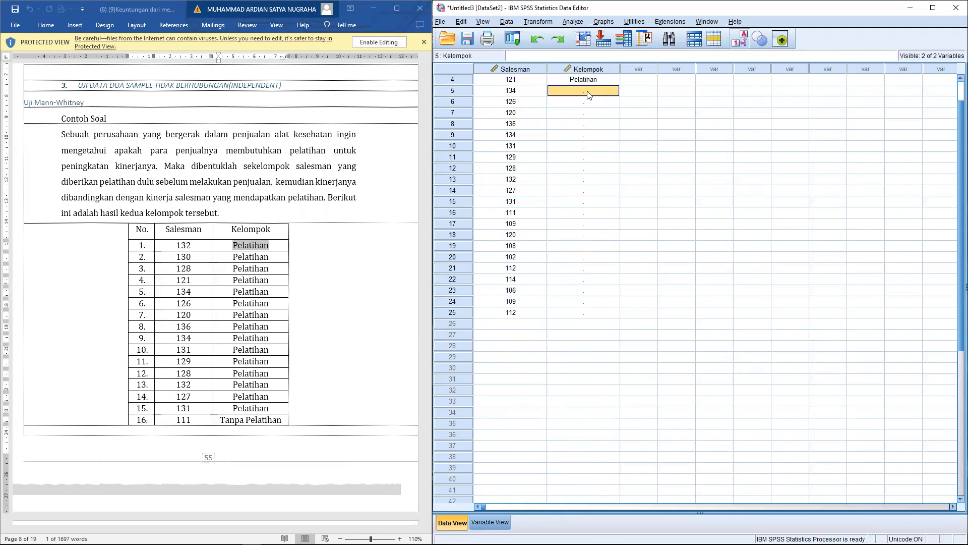
text(1)
key(Return)
text(1)
key(Return)
text(1)
key(Return)
text(1)
key(Return)
text(1)
key(Return)
text(1)
key(Return)
text(1)
key(Return)
text(1)
key(Return)
text(11)
key(Return)
text(1)
key(Return)
text(1)
key(Return)
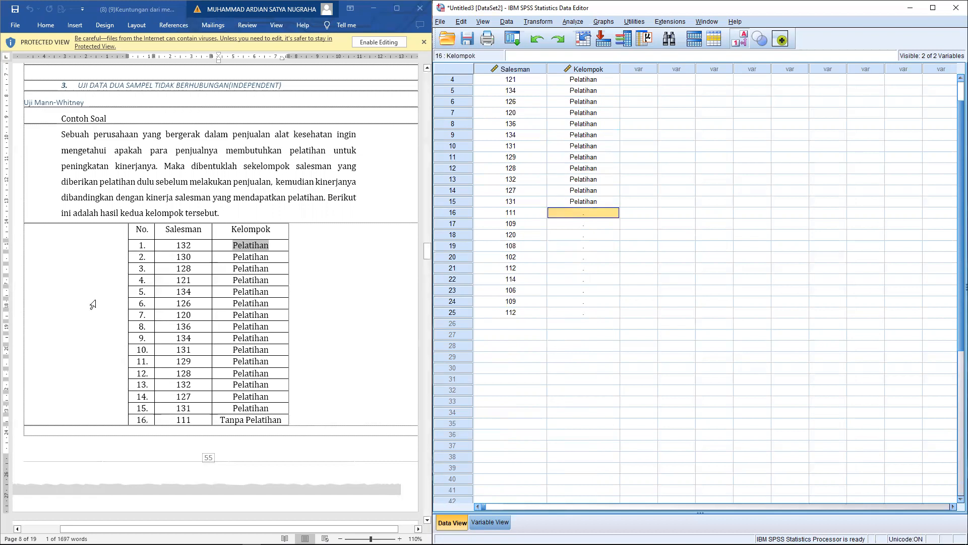
Enter Kelompok value 2 (Tanpa Pelatihan) in rows 16 to 25 according to the document's table
scroll(91, 328, down, 7)
text(2)
key(Return)
text(2)
key(Return)
text(2)
key(Return)
key(2)
key(Return)
key(2)
key(Return)
key(2)
key(Return)
key(2)
key(Return)
key(2)
key(Return)
key(2)
key(Return)
text(2)
key(Return)
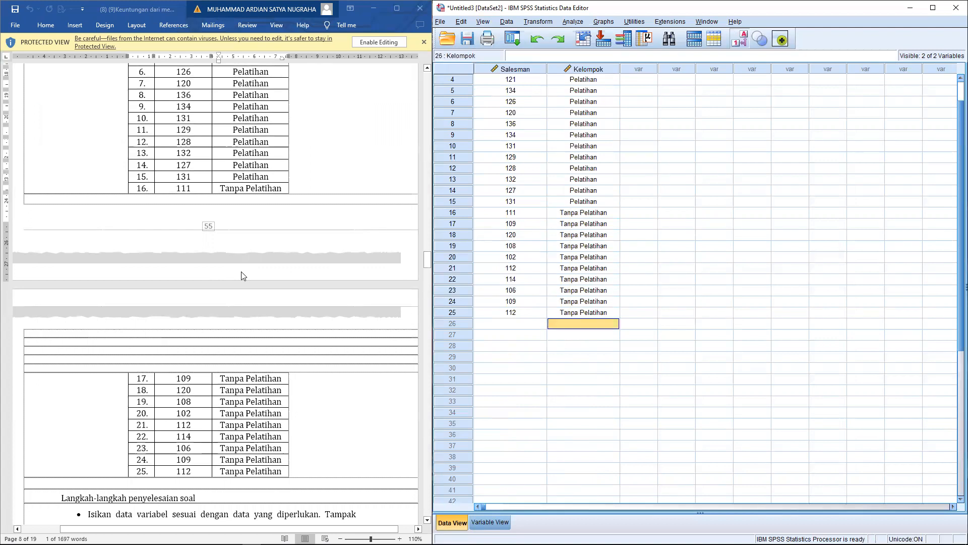
Read the document's solution steps up to the instruction on starting the 2 independent samples nonparametric test
scroll(65, 386, down, 4)
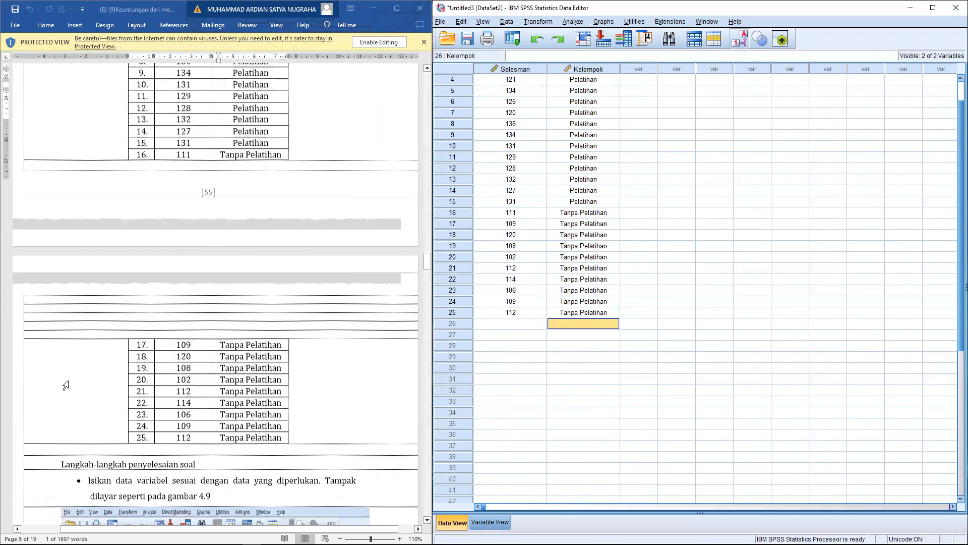
scroll(65, 385, down, 9)
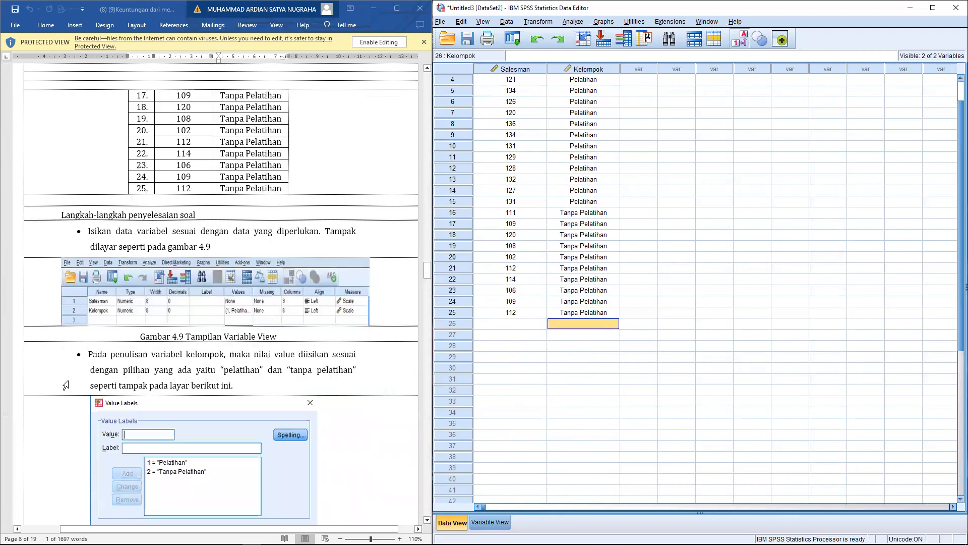
scroll(114, 391, down, 14)
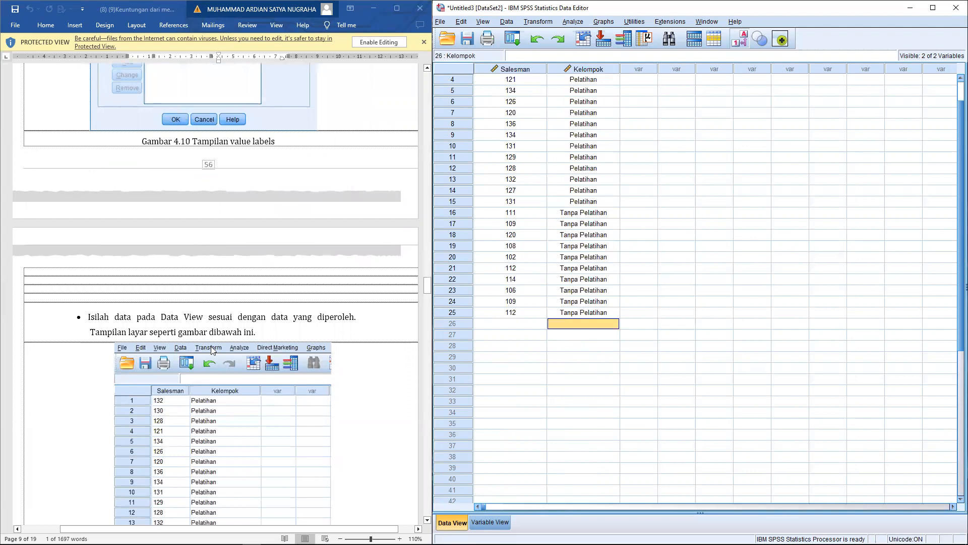
scroll(195, 329, down, 7)
scroll(95, 332, down, 1)
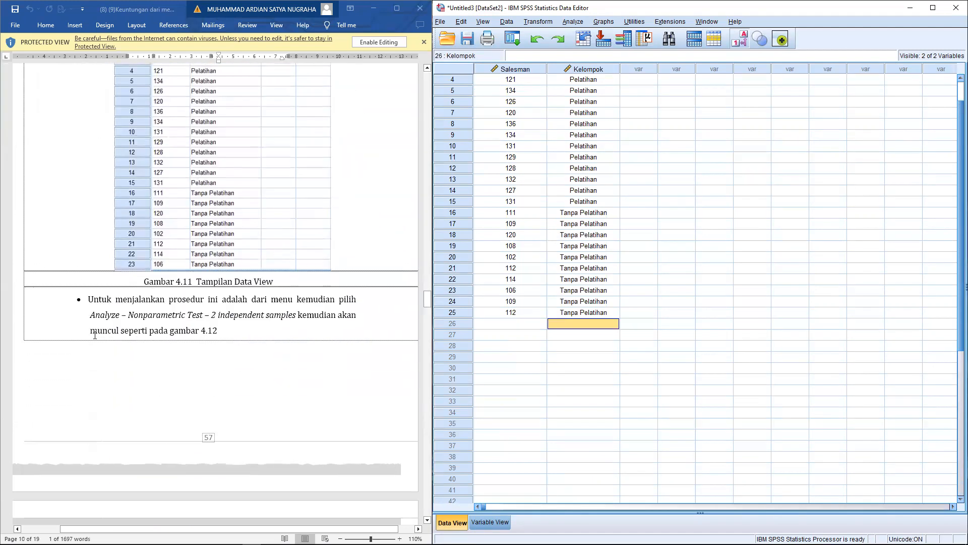
scroll(487, 350, down, 1)
drag(89, 299, 263, 319)
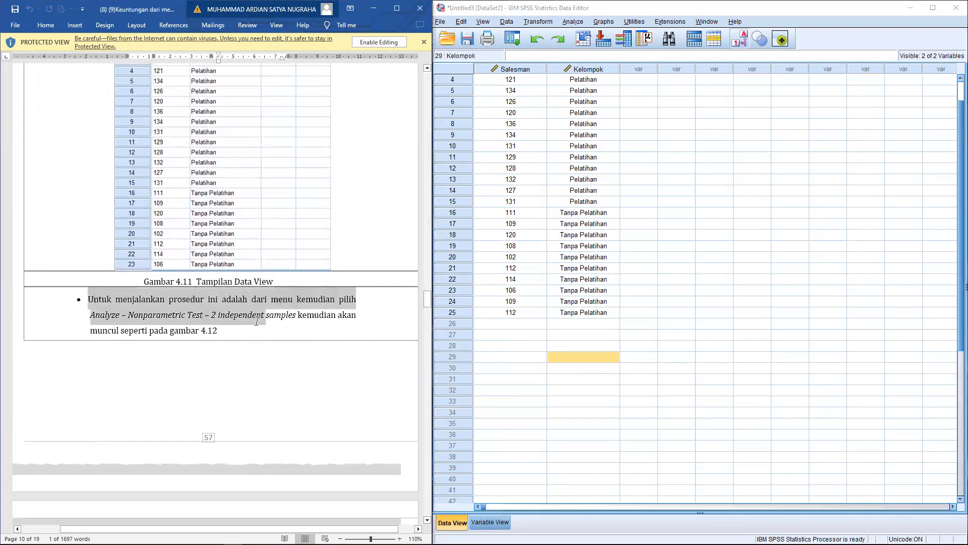
Open the legacy nonparametric test dialog for 2 Independent Samples
click(573, 22)
mouse_move(613, 220)
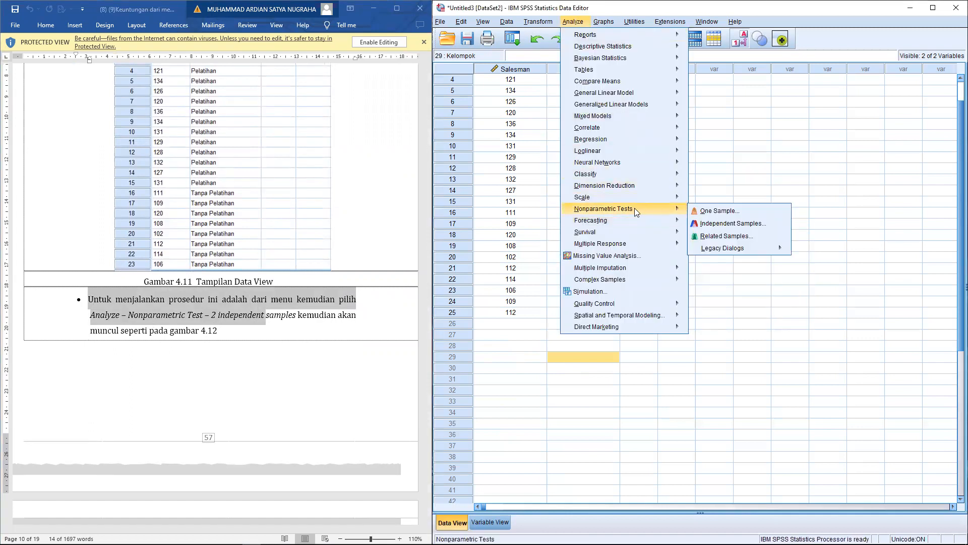
mouse_move(724, 247)
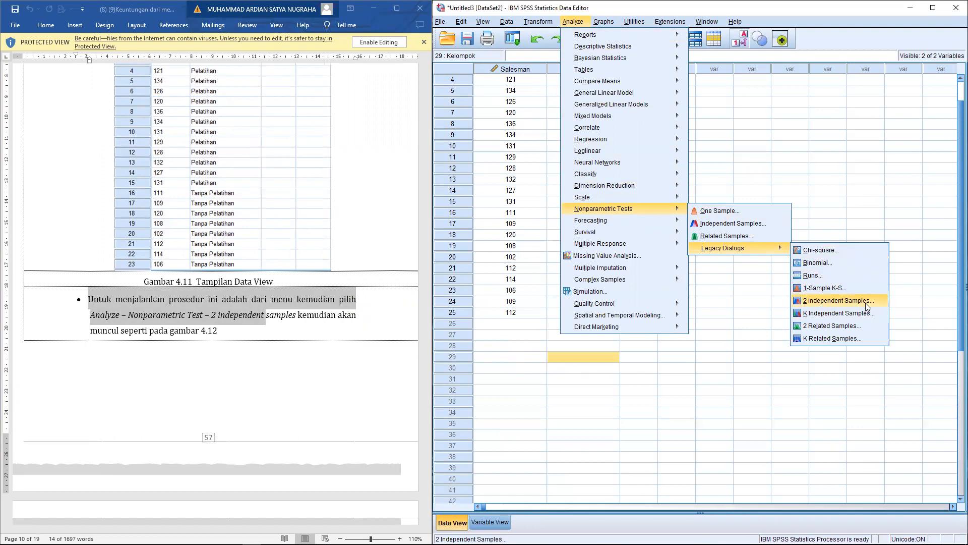
click(838, 301)
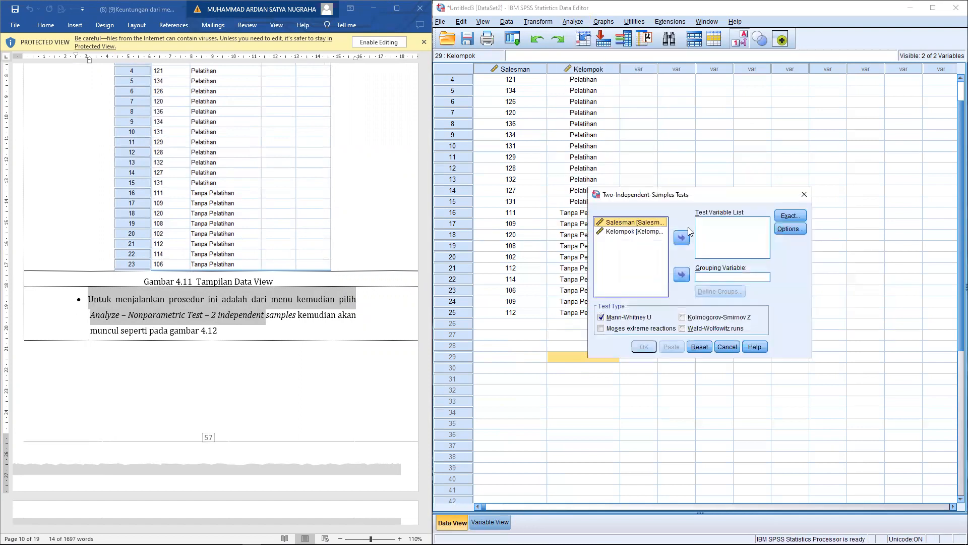
Following the document's example dialog, add Salesman to the Test Variable List
scroll(205, 271, down, 8)
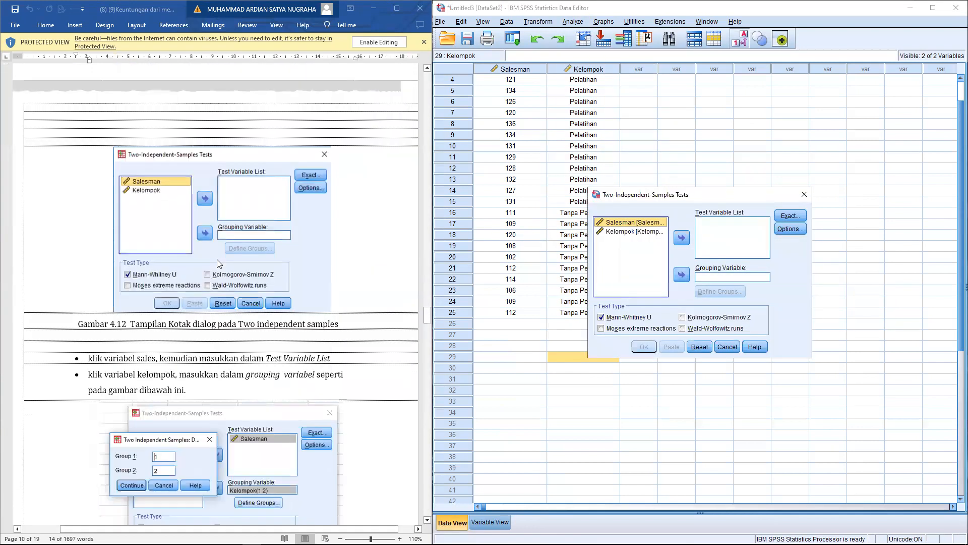
scroll(222, 260, up, 4)
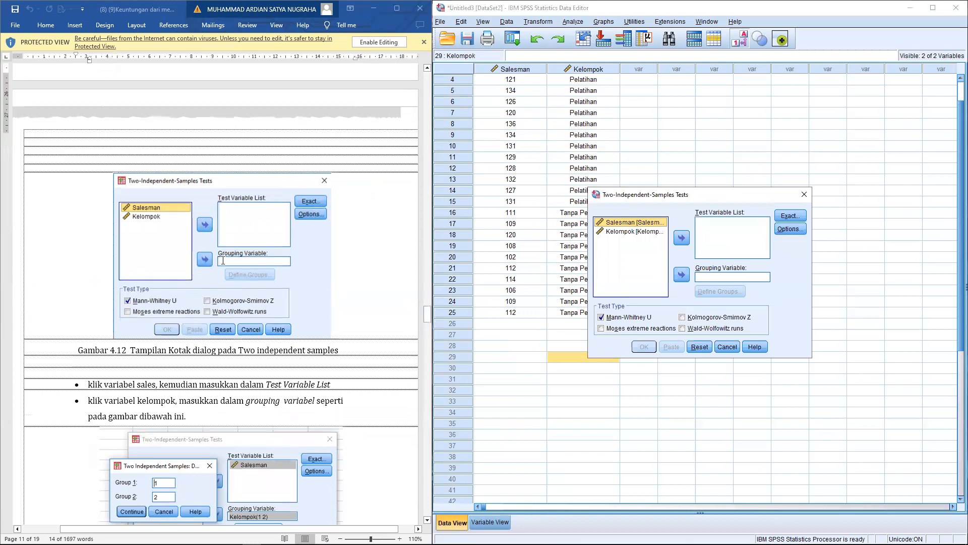
scroll(225, 259, down, 3)
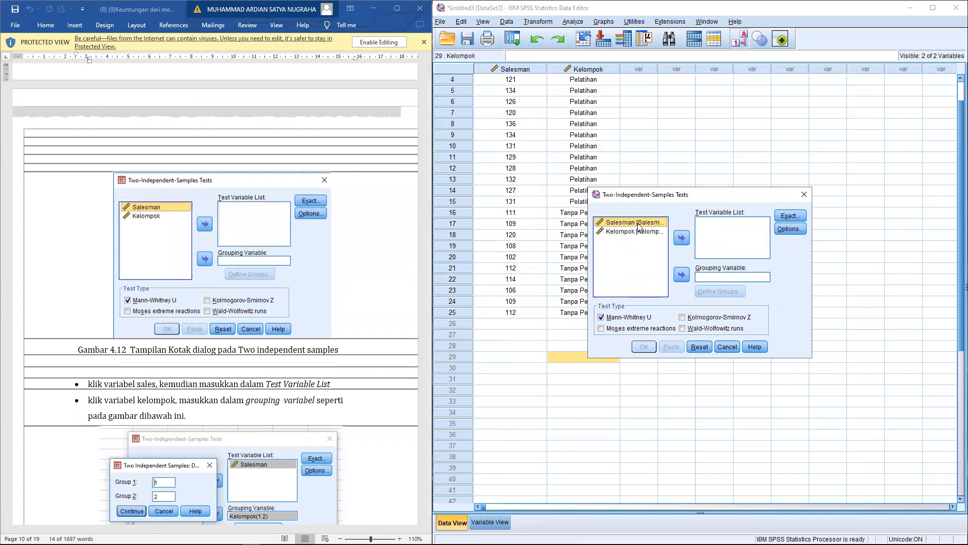
click(718, 222)
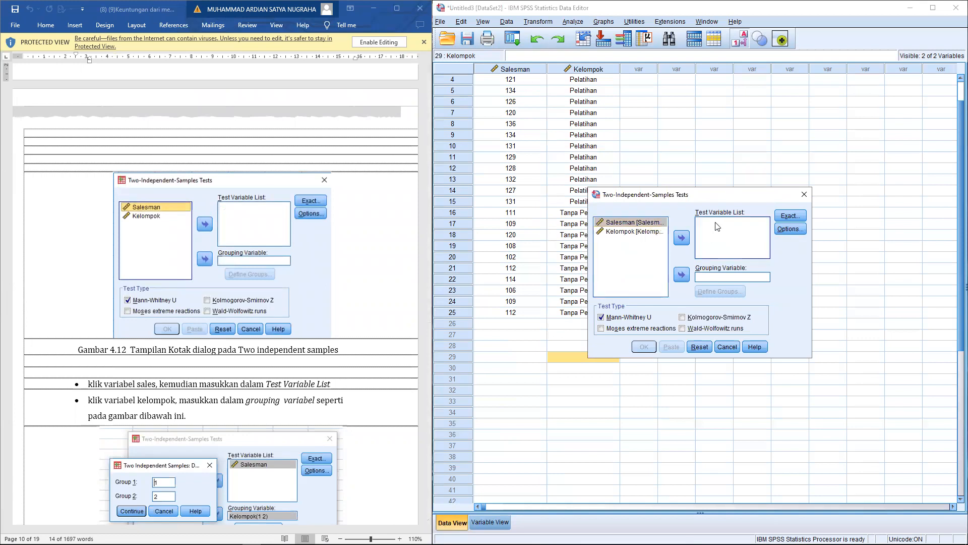
click(618, 223)
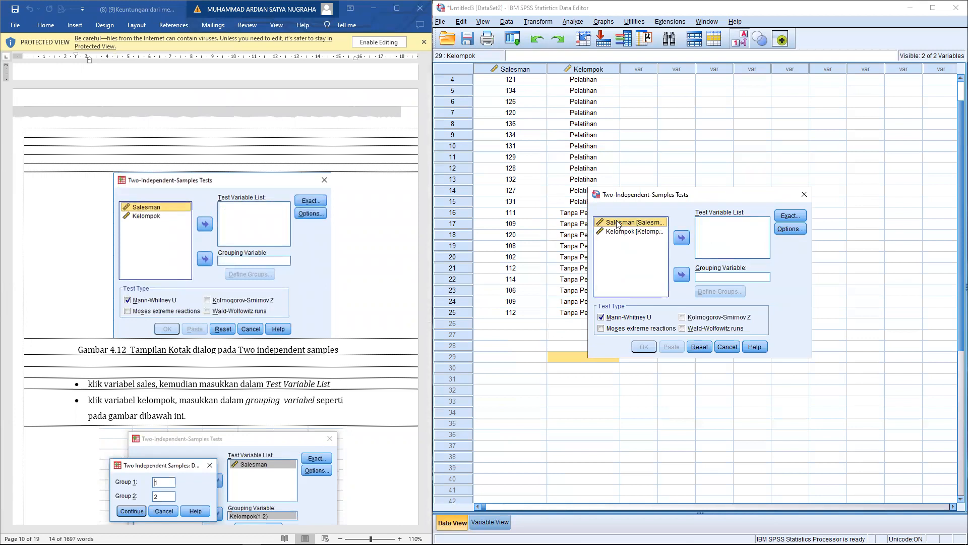
click(681, 238)
Assign Kelompok as the grouping variable of the two-independent-samples test
click(706, 279)
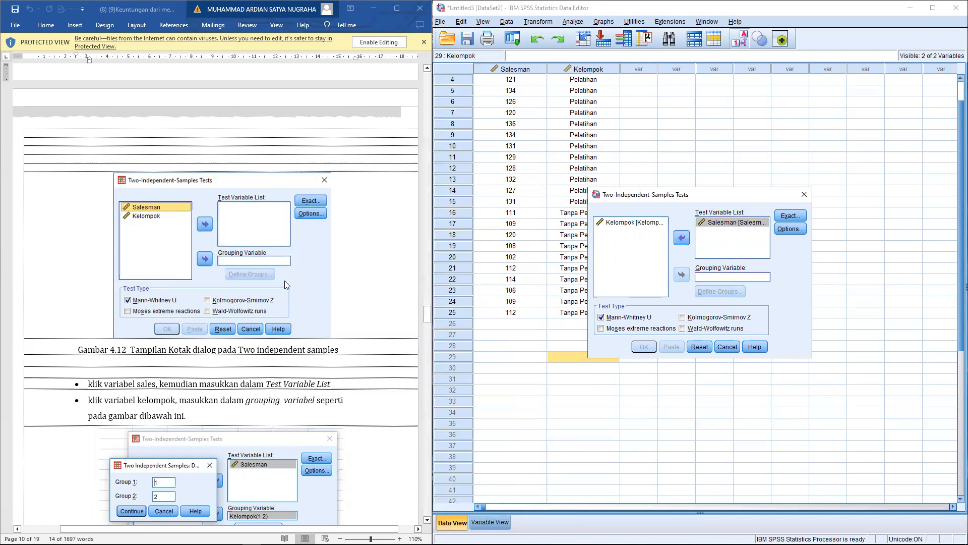
scroll(284, 280, down, 2)
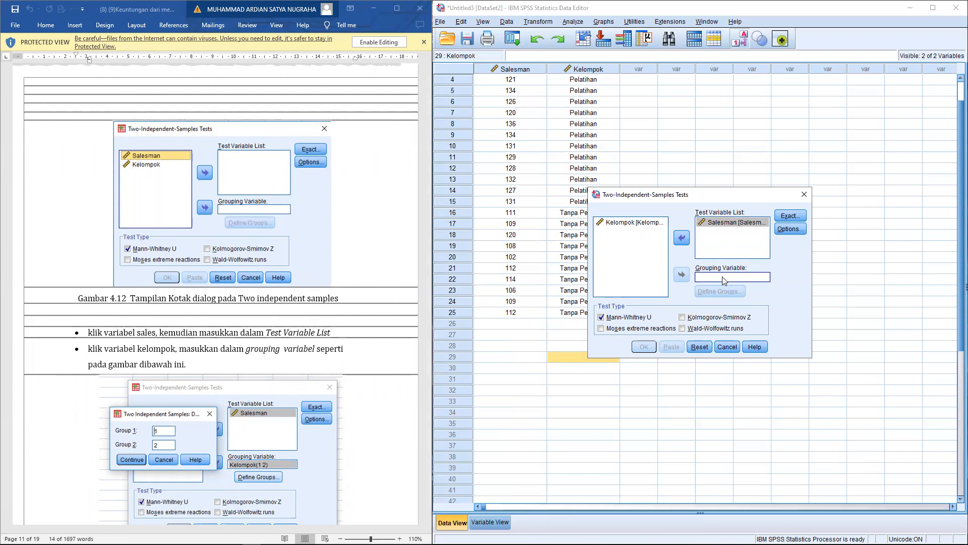
click(638, 224)
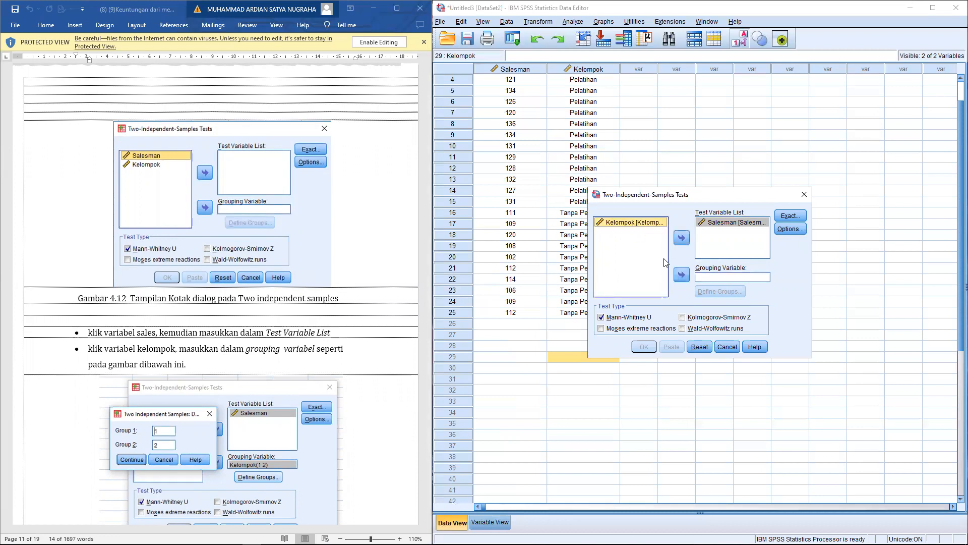
click(683, 239)
click(682, 238)
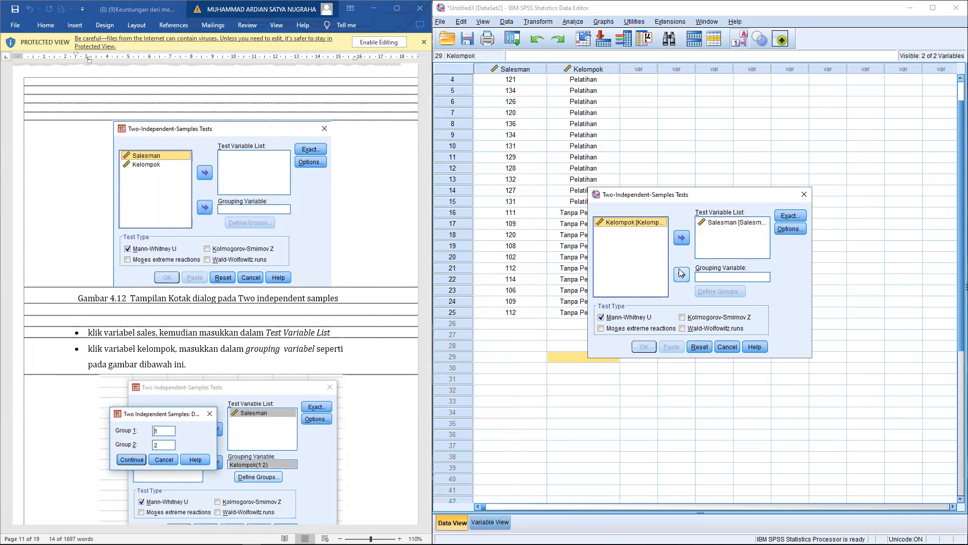
click(682, 275)
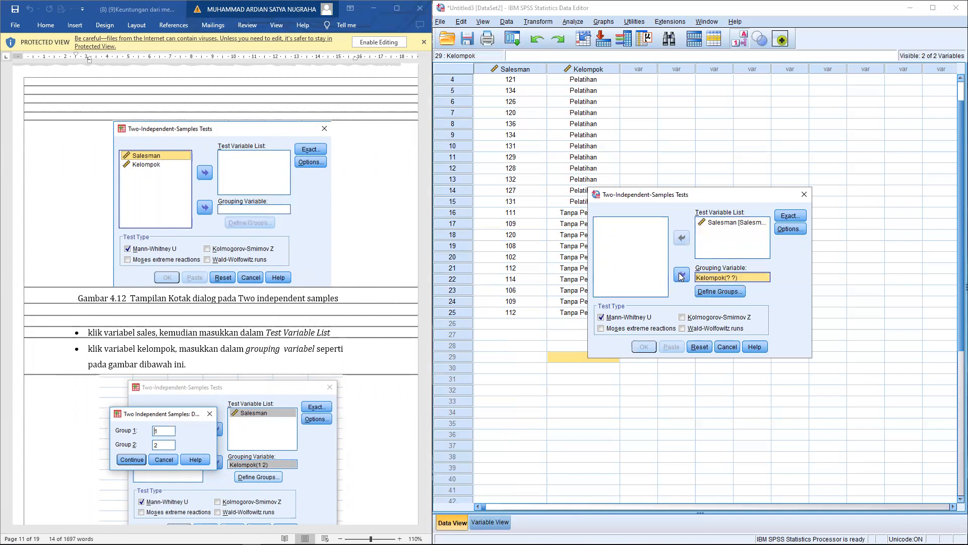
Define the Kelompok groups as 1 for Group 1 and 2 for Group 2
click(710, 292)
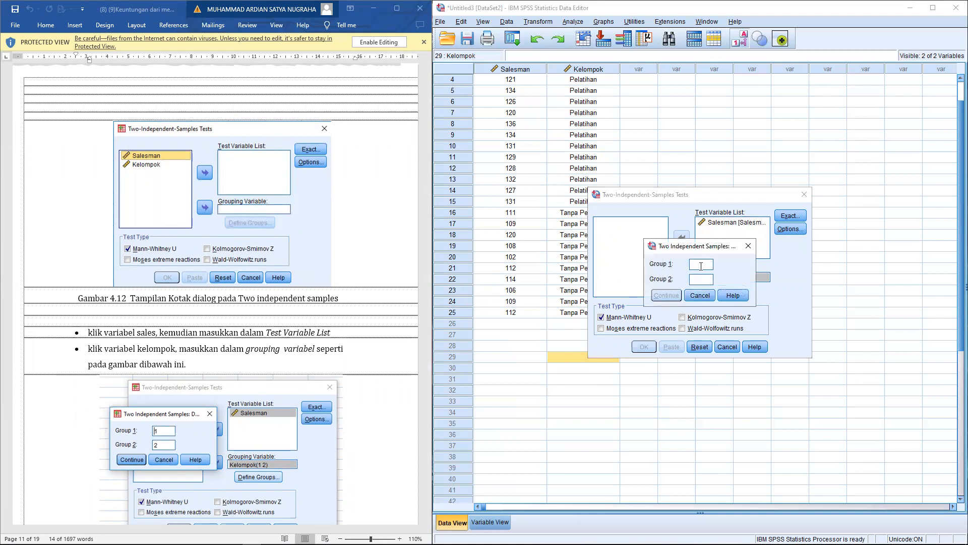
text(2)
click(672, 295)
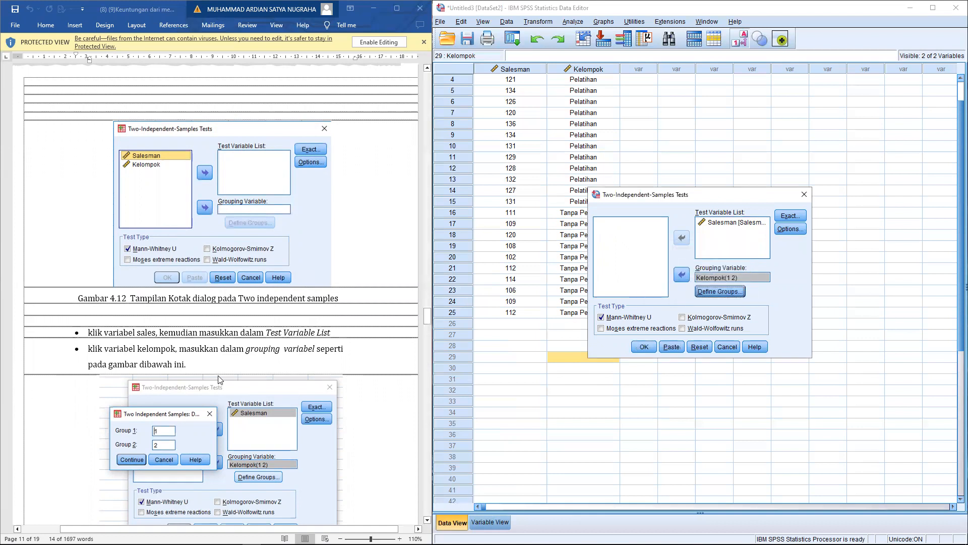
Check the document's test type instruction, keep Mann-Whitney U selected and run the test
scroll(226, 372, down, 2)
scroll(177, 317, down, 3)
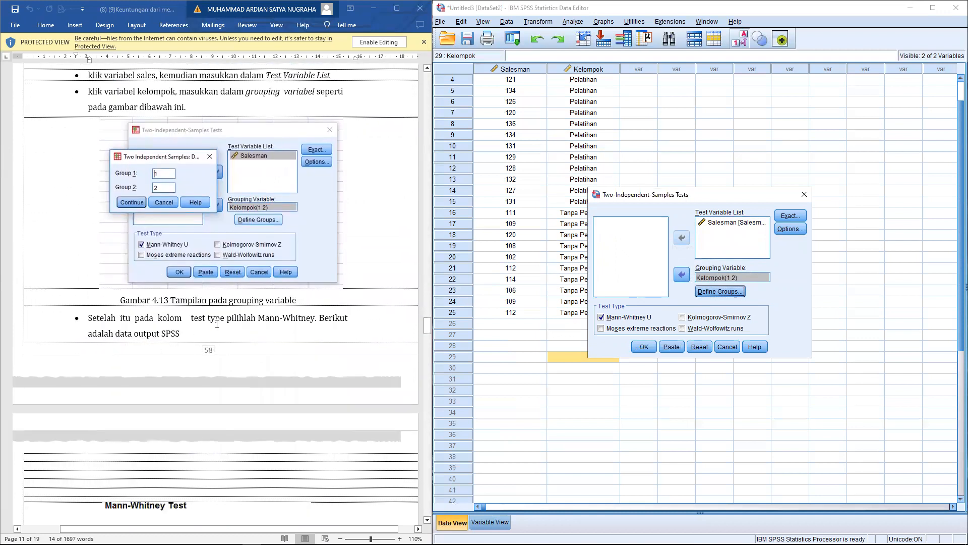
double_click(272, 318)
click(609, 321)
click(610, 321)
scroll(238, 341, down, 3)
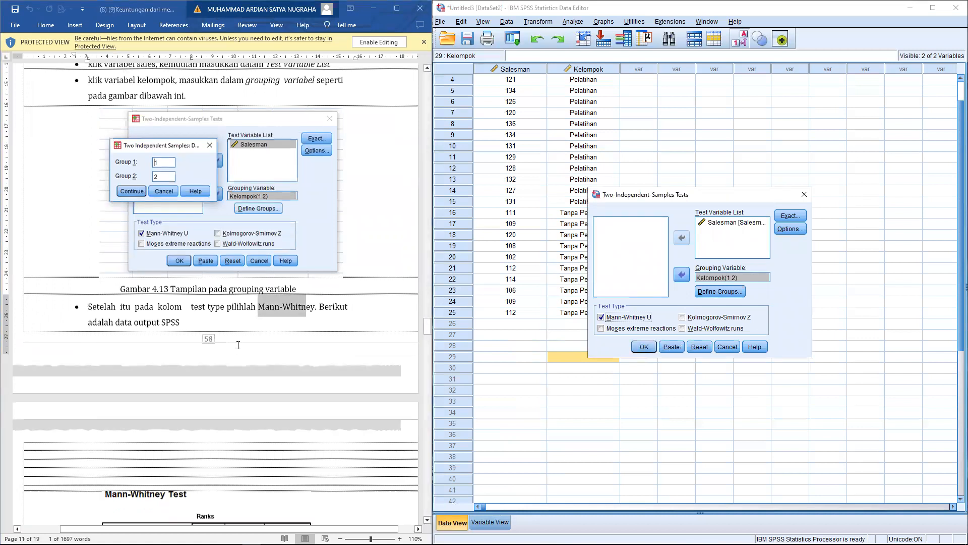
click(644, 347)
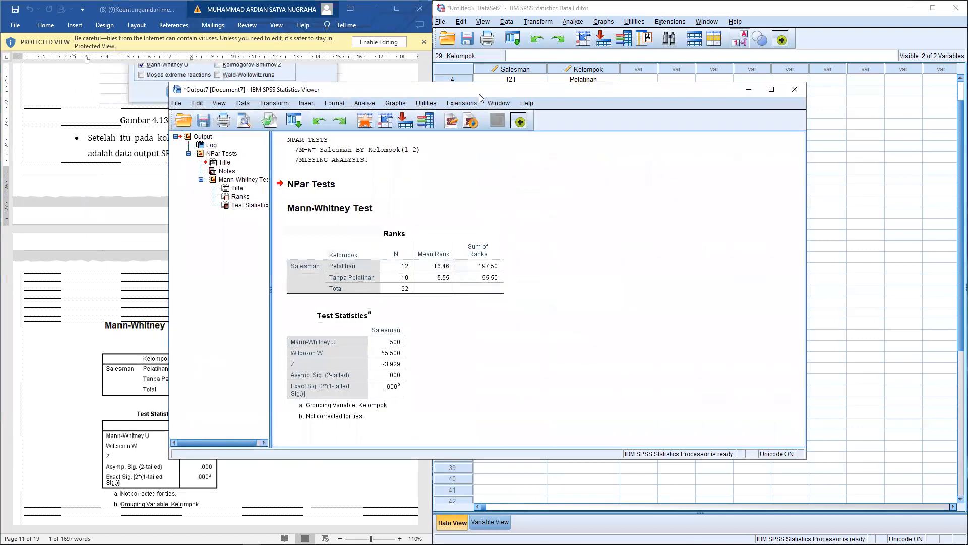
Place the output window beside the document and compare its Ranks and Test Statistics tables with the document's result
drag(480, 94, 726, 81)
scroll(302, 324, down, 1)
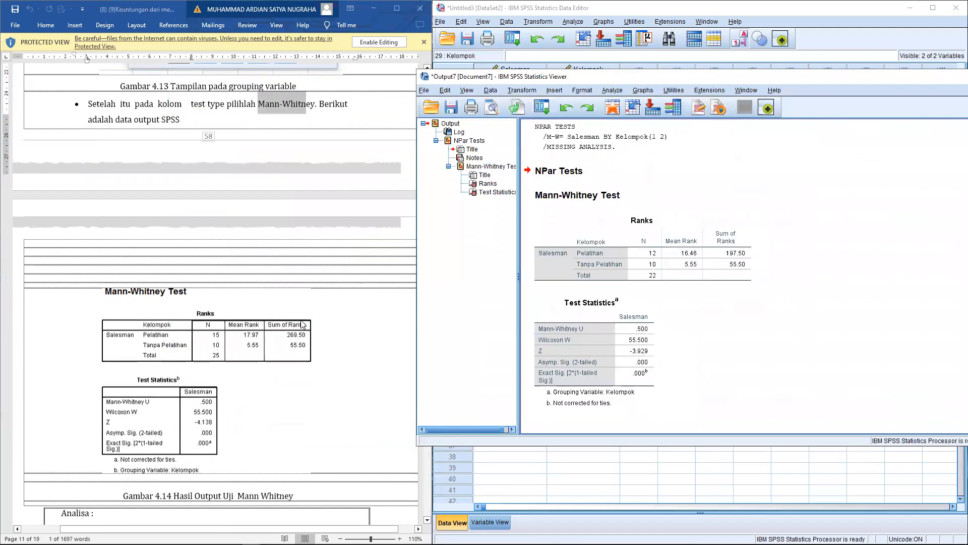
scroll(302, 324, down, 1)
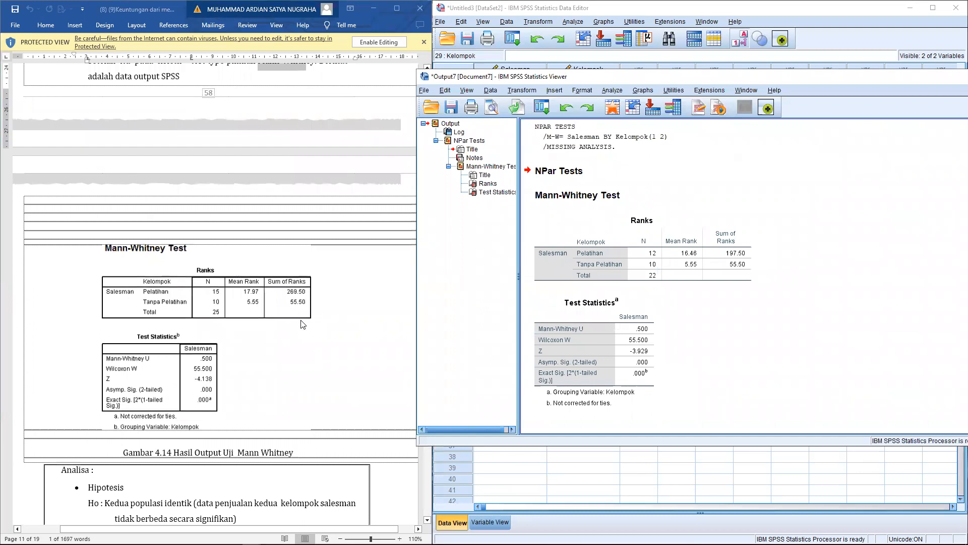
scroll(302, 324, up, 7)
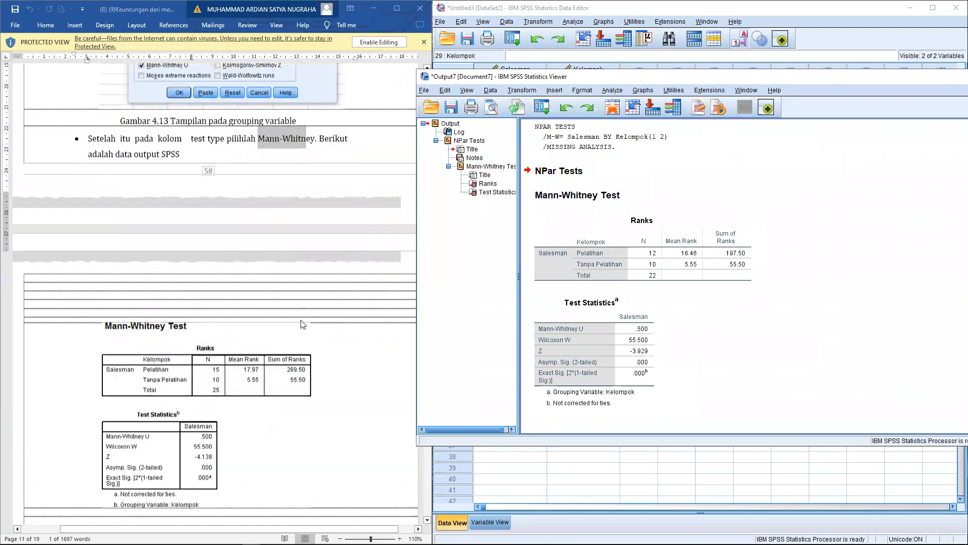
Move the output window off the data grid and check the Kelompok entries against the document's sample data table
scroll(303, 322, up, 9)
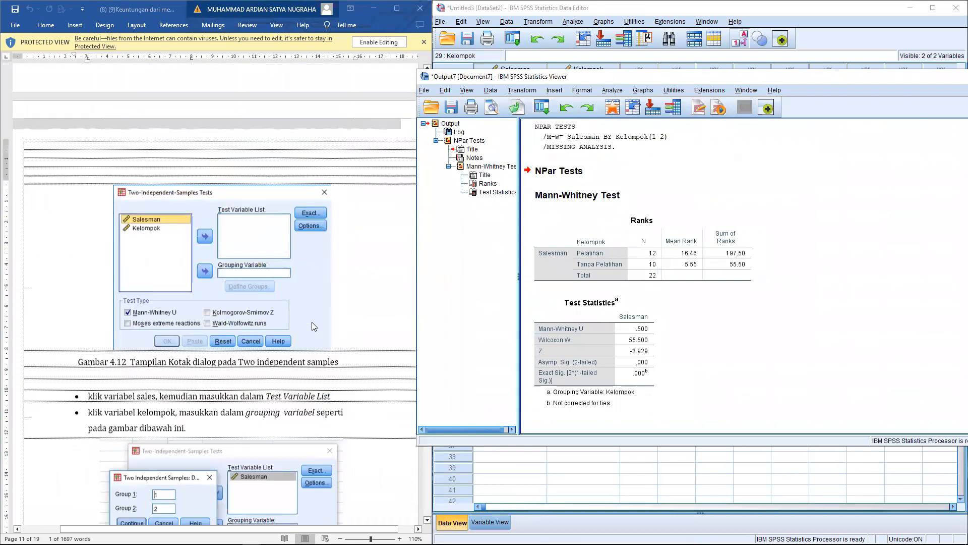
scroll(314, 326, up, 3)
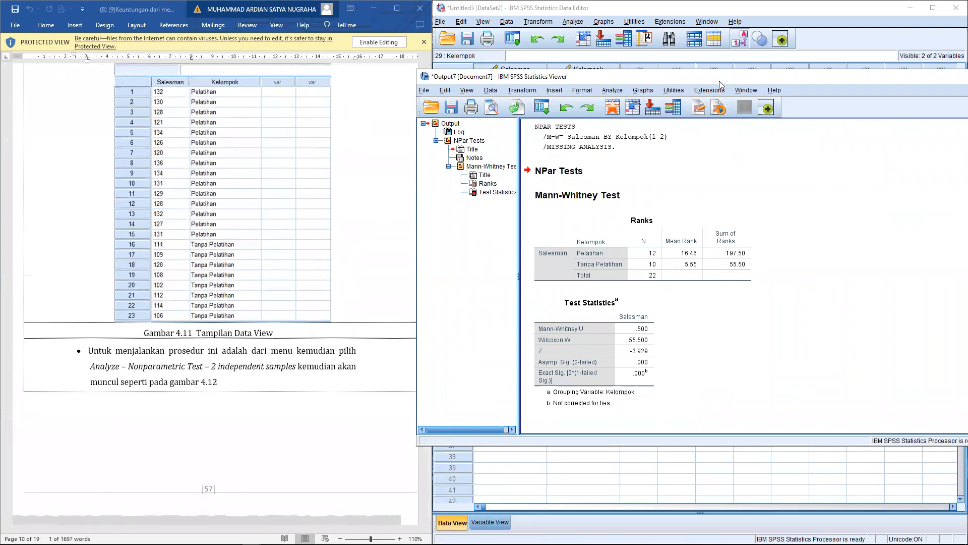
drag(720, 80, 724, 348)
scroll(158, 227, up, 6)
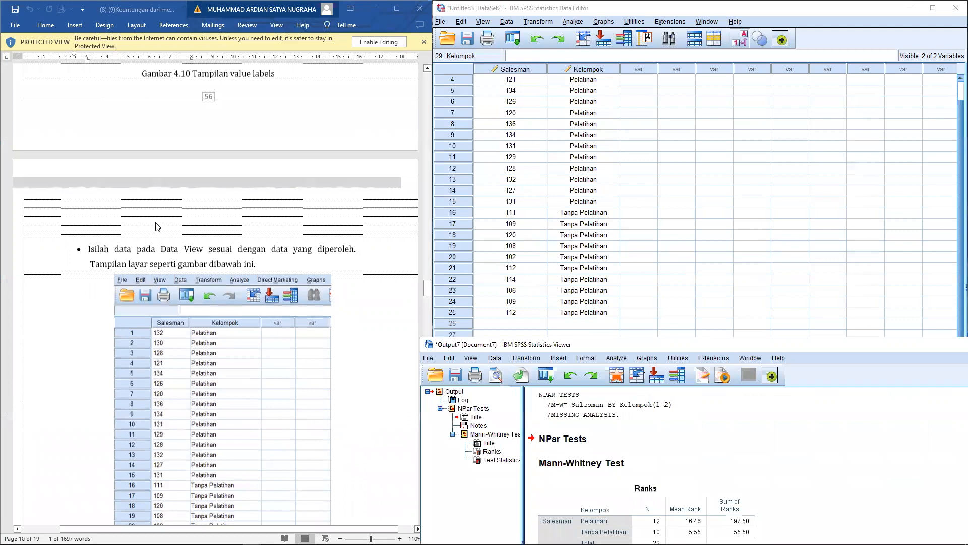
scroll(158, 227, up, 18)
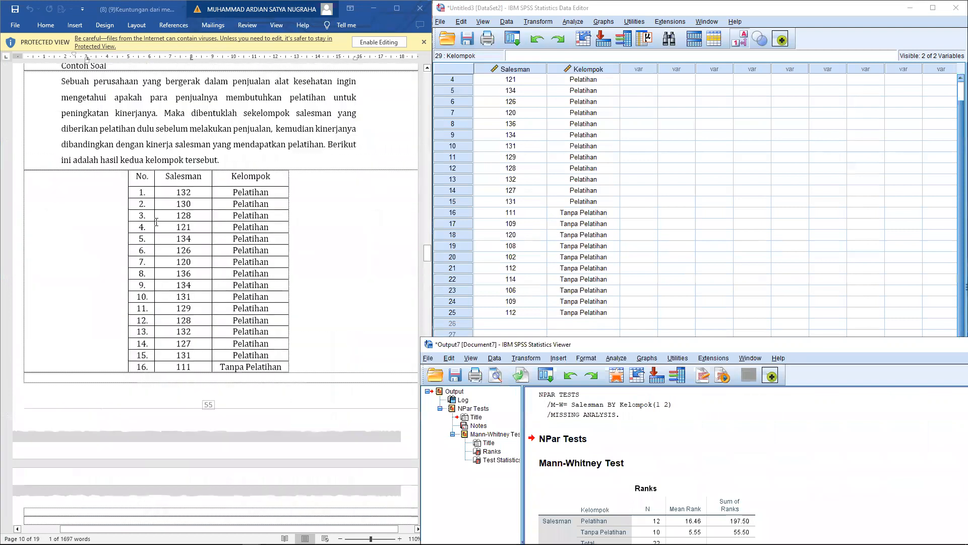
scroll(156, 222, up, 2)
scroll(156, 222, down, 1)
scroll(444, 175, up, 1)
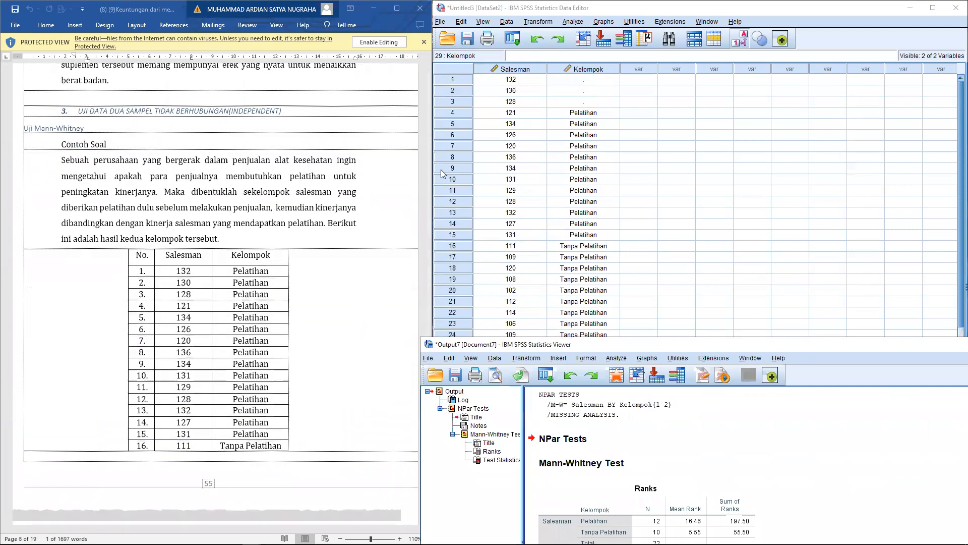
Fill in Kelompok with value 1 (Pelatihan) for rows 1 to 3 of the data
click(588, 81)
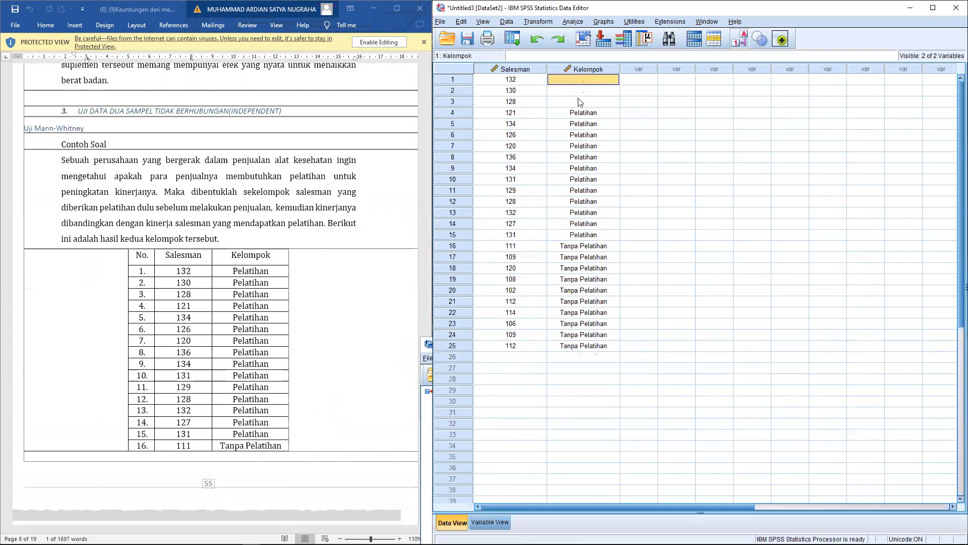
text(1)
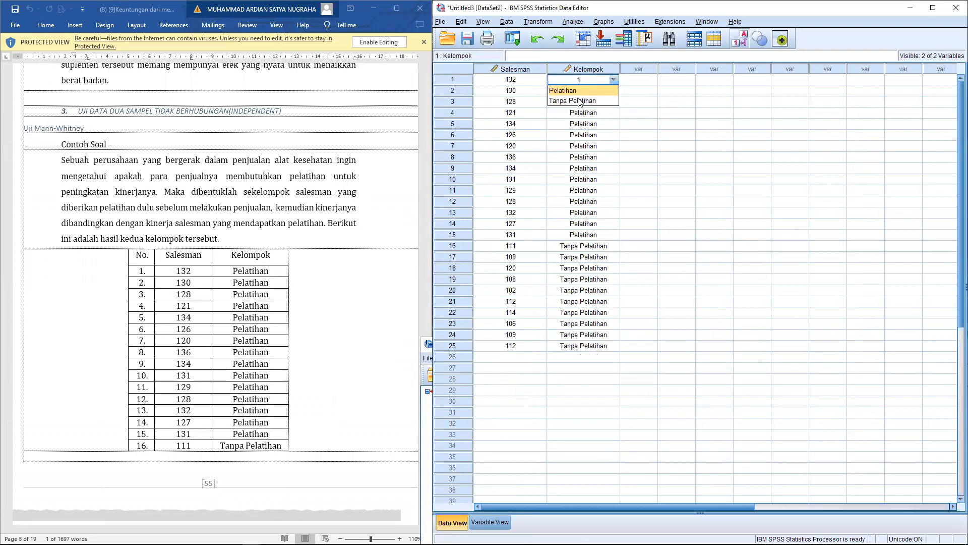
key(Return)
text(1)
key(Return)
text(1)
key(Return)
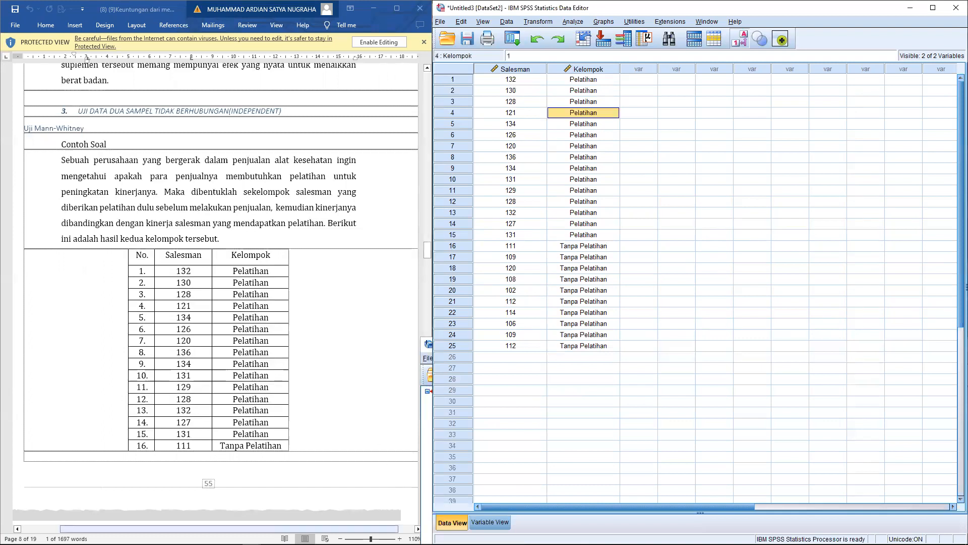
Close the outdated Output7 results without saving them
mouse_move(252, 536)
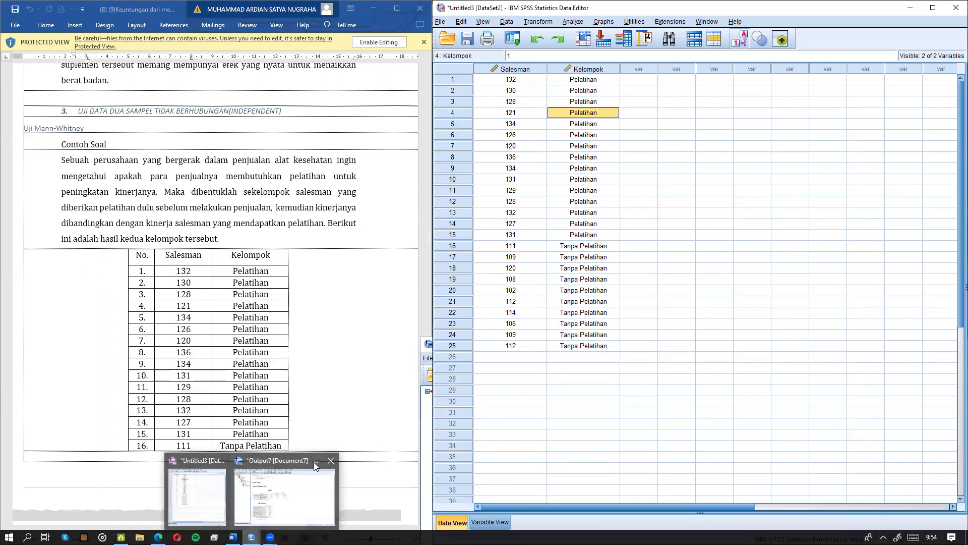
click(330, 462)
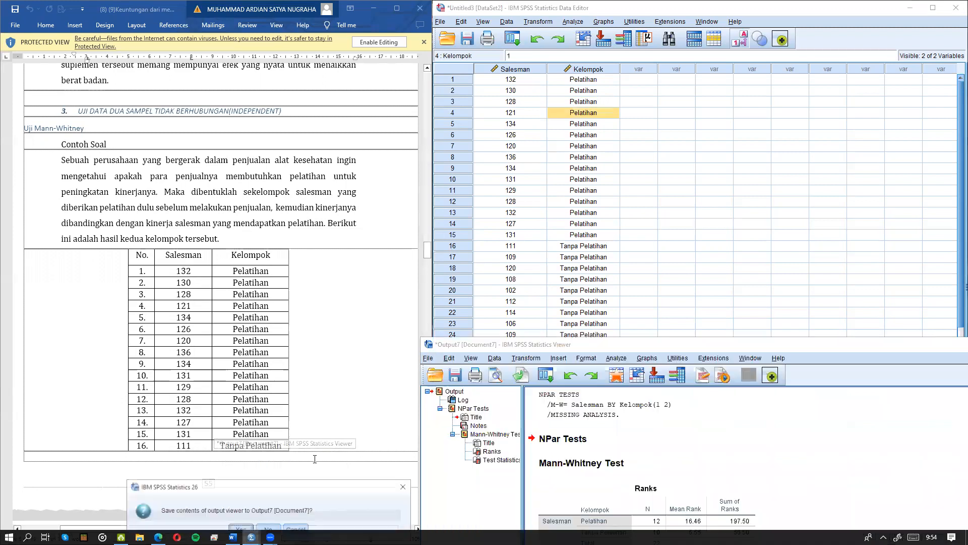
click(268, 529)
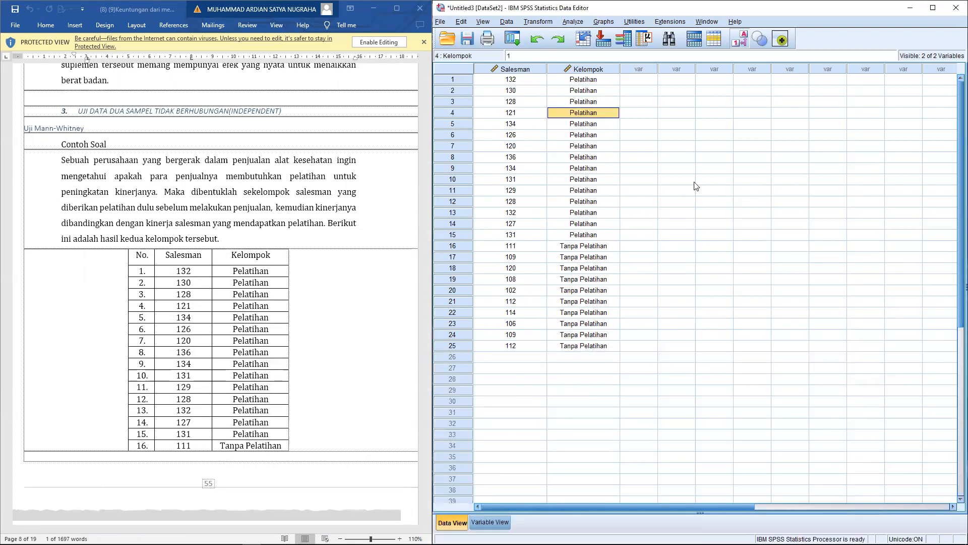
Review the document's sample table, Variable View, value labels and Data View figures against the entered data
click(243, 285)
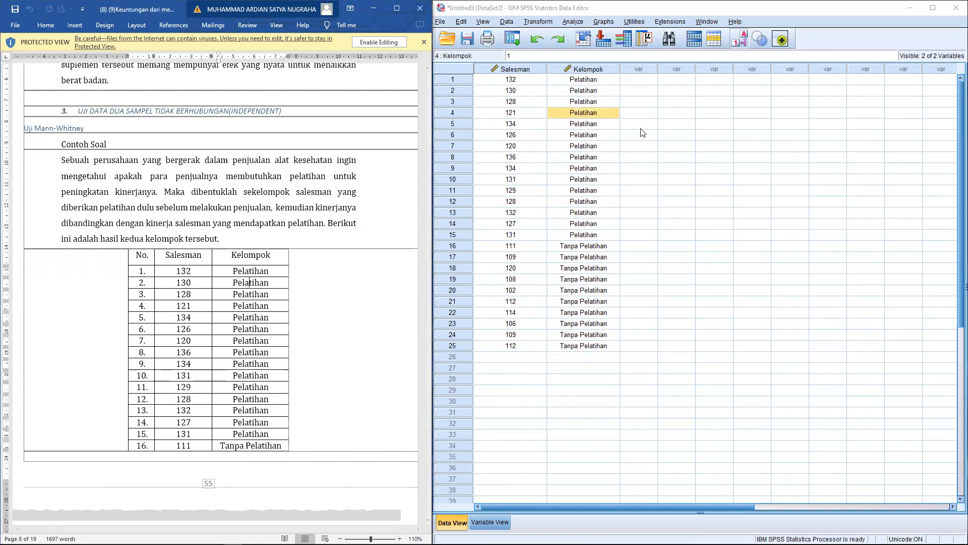
scroll(294, 322, down, 10)
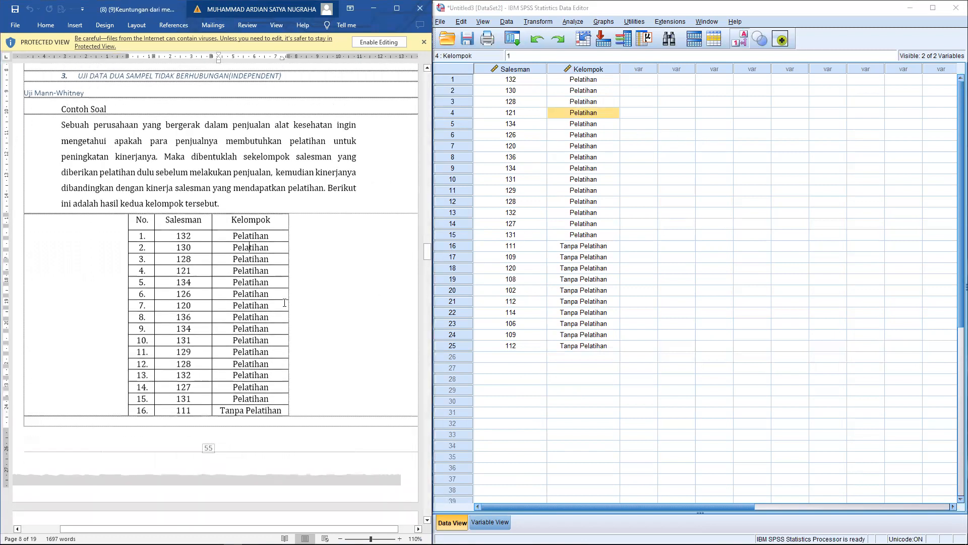
scroll(287, 307, down, 12)
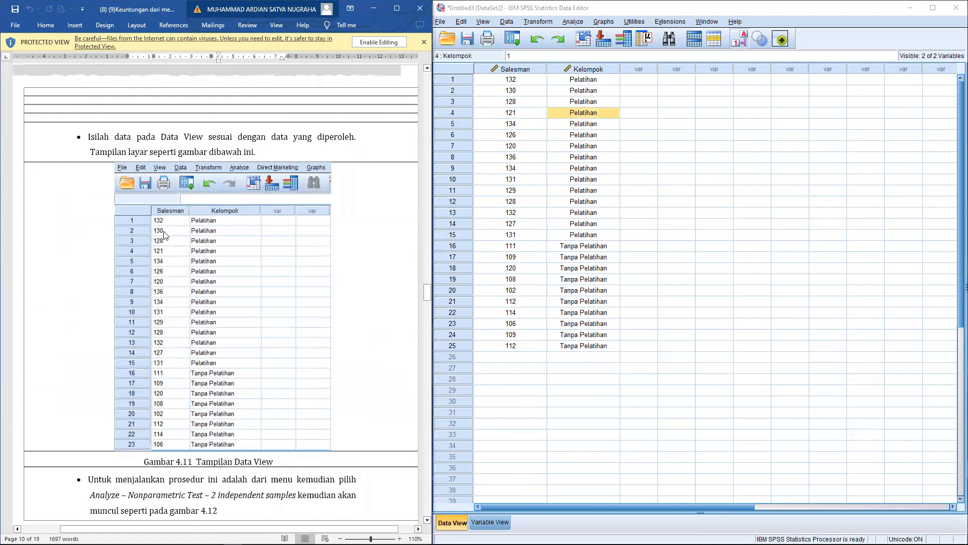
scroll(163, 246, down, 1)
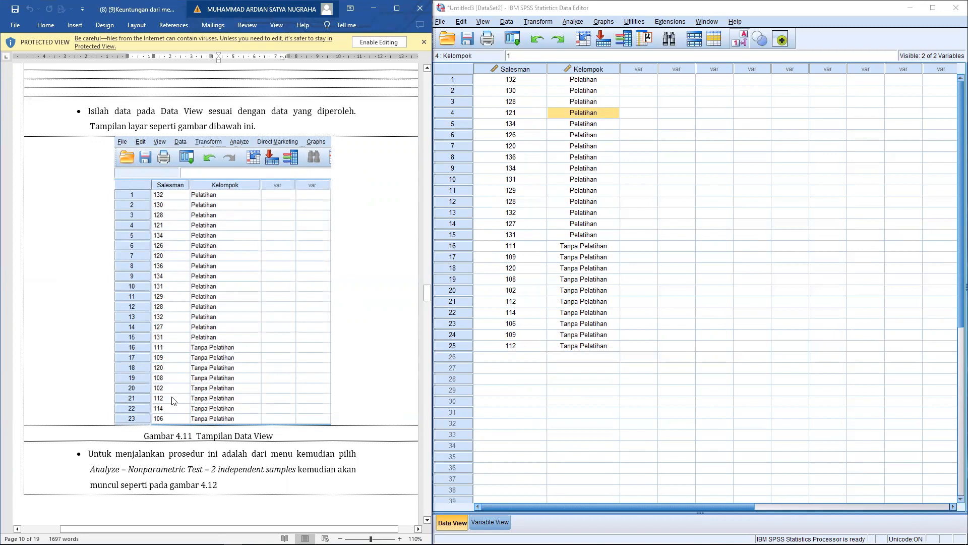
scroll(174, 398, down, 6)
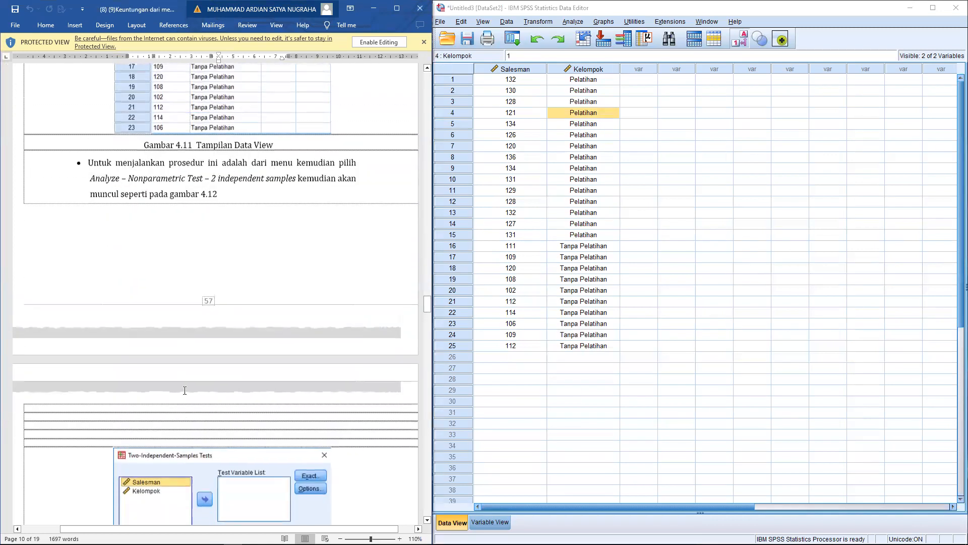
scroll(186, 394, up, 4)
scroll(185, 394, up, 4)
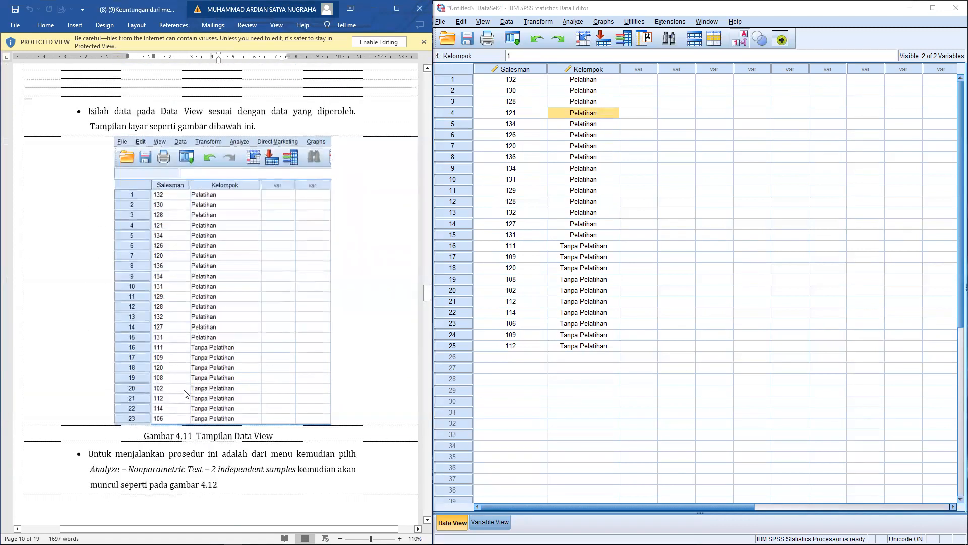
scroll(185, 394, up, 15)
scroll(187, 393, up, 5)
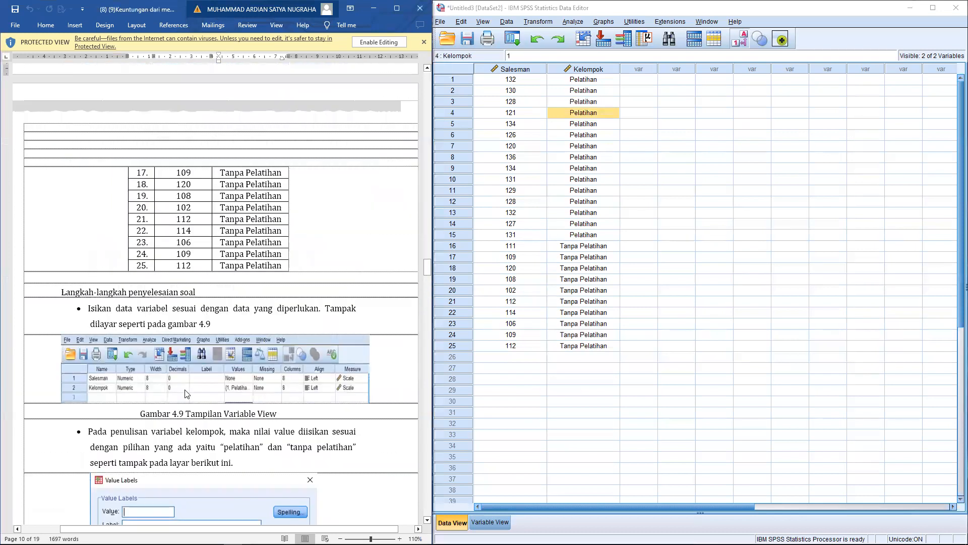
scroll(186, 390, down, 18)
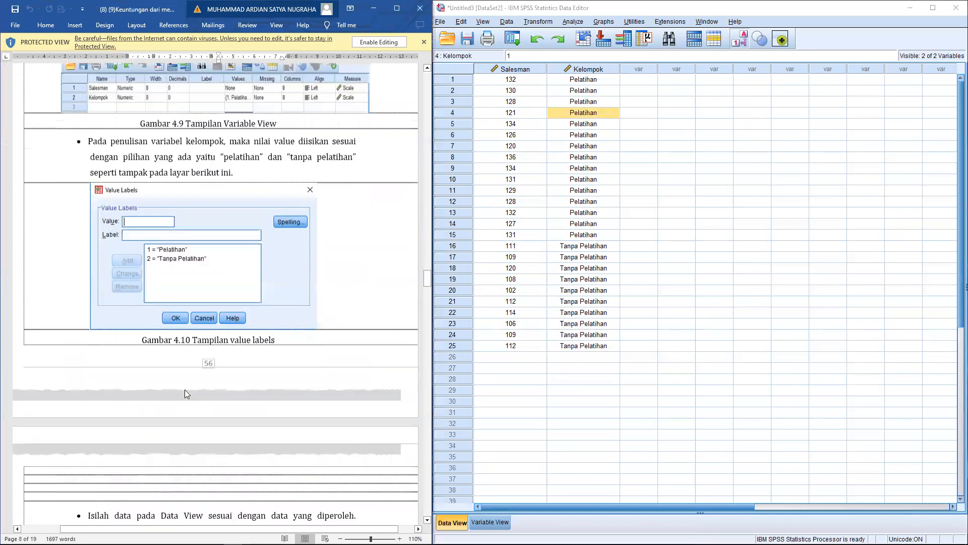
scroll(184, 394, down, 10)
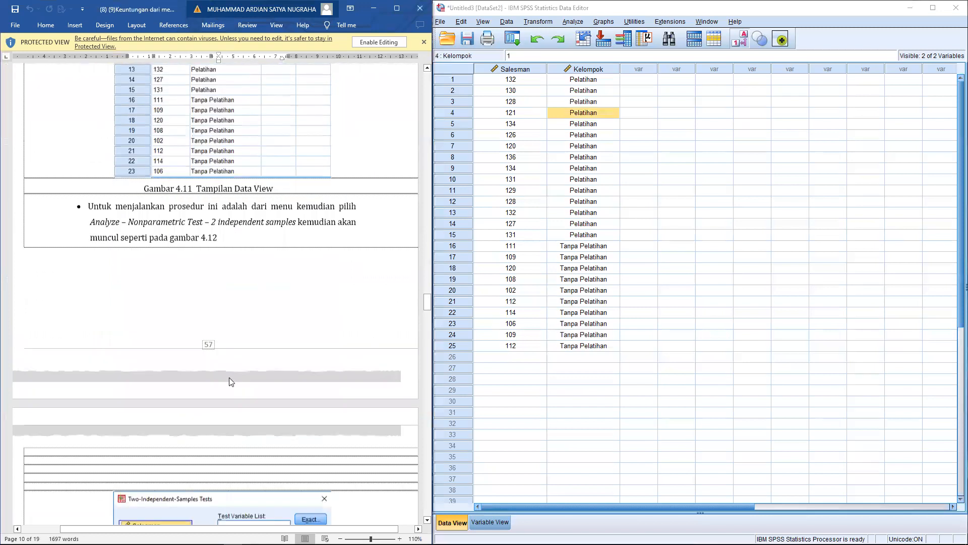
Locate the document's 2 independent samples instruction and open the legacy nonparametric test for two independent samples
scroll(229, 382, up, 12)
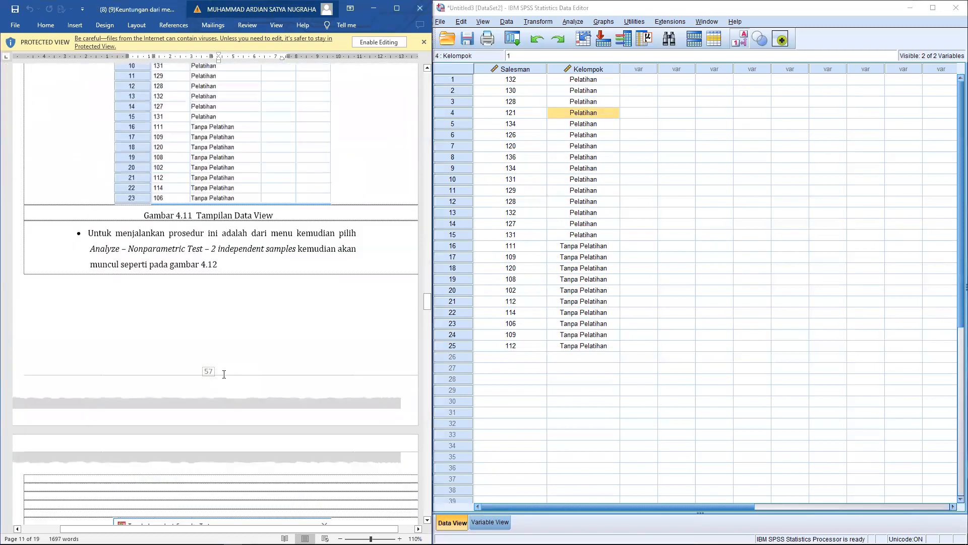
scroll(91, 247, up, 1)
click(92, 248)
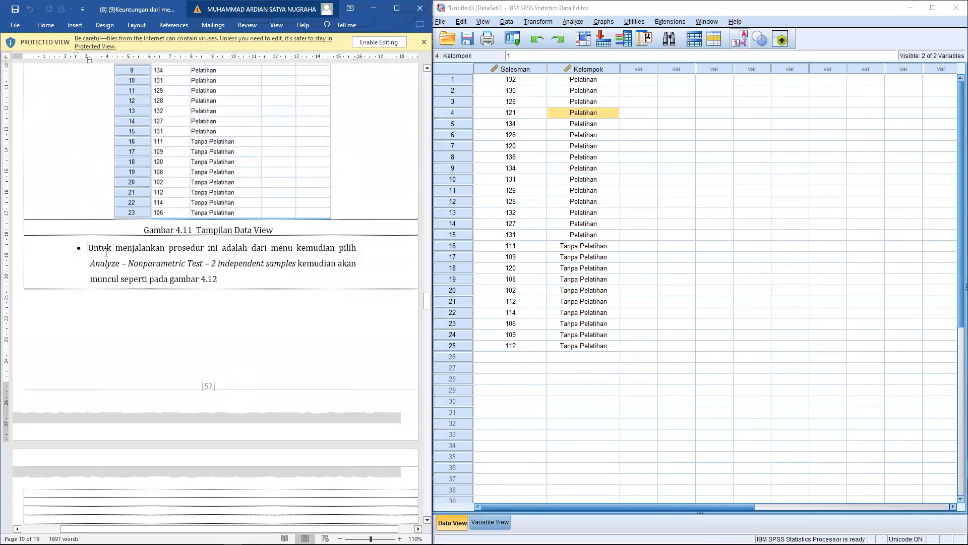
click(566, 23)
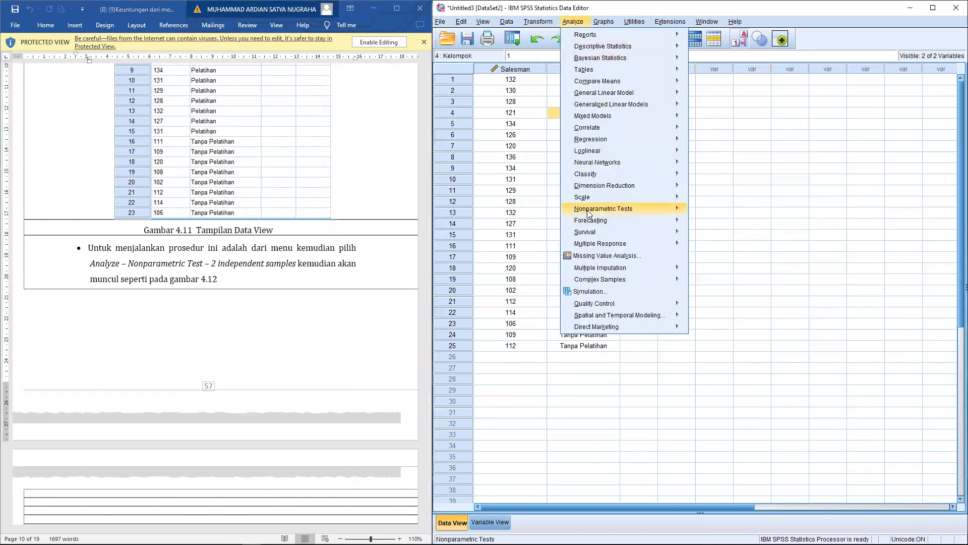
mouse_move(611, 212)
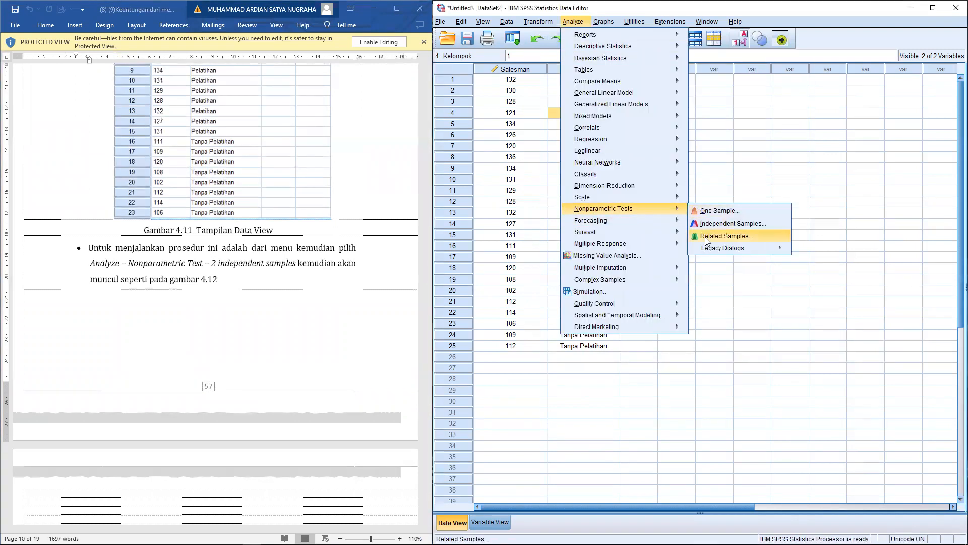
mouse_move(712, 249)
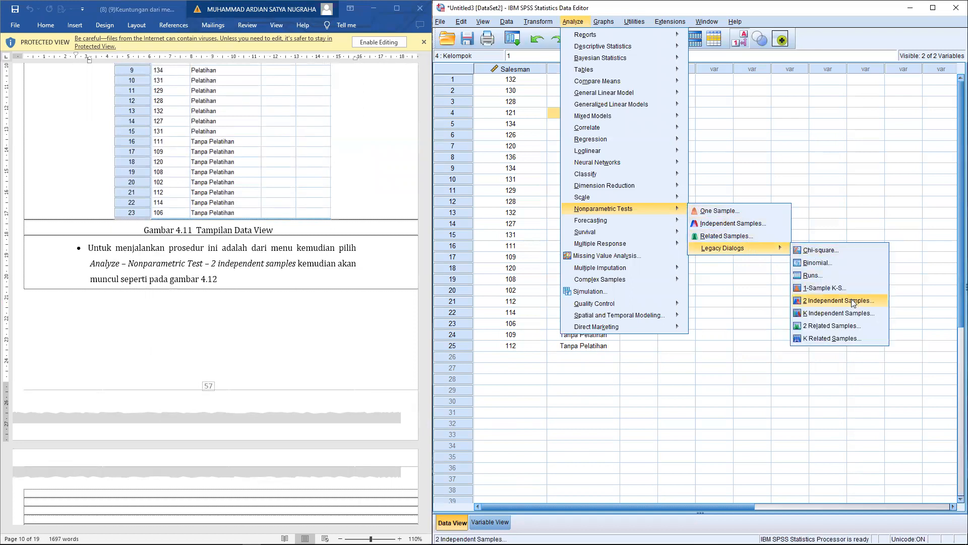
click(853, 301)
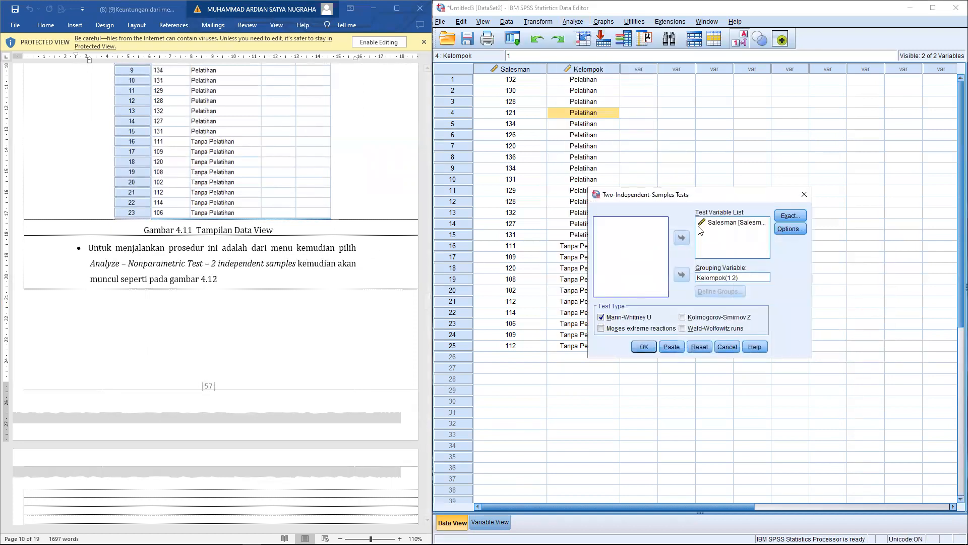
Keep Salesman as the test variable and Kelompok groups 1 and 2, and rerun the Mann-Whitney U test
click(729, 227)
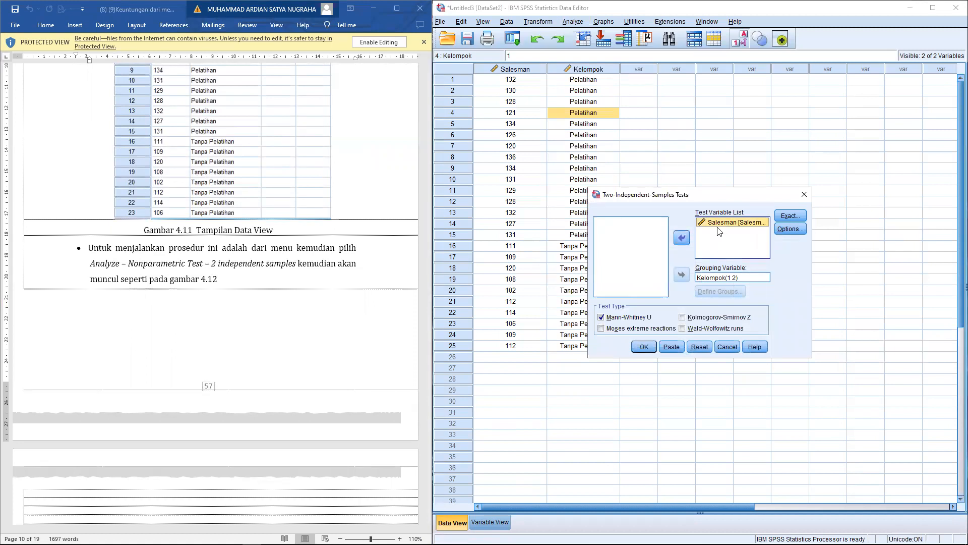
click(741, 280)
click(720, 291)
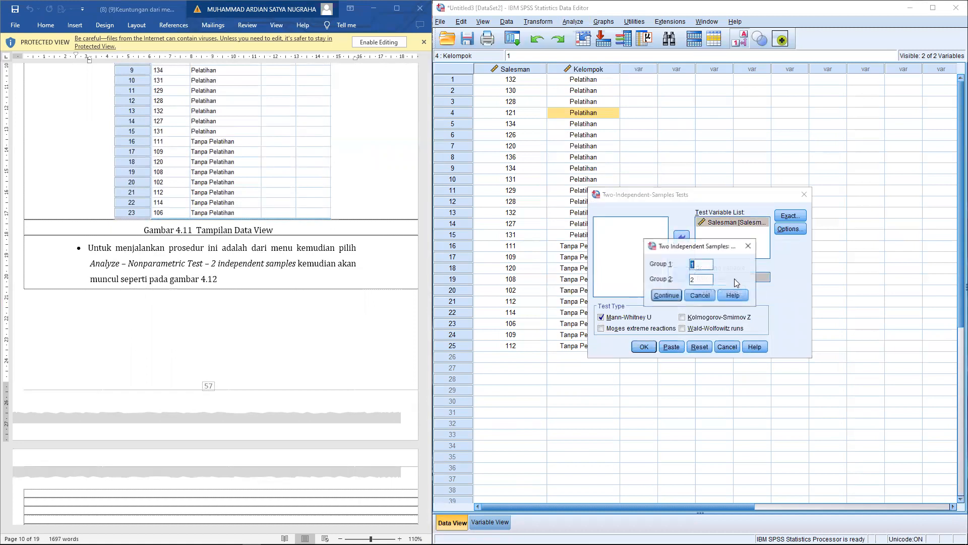
click(666, 297)
click(644, 346)
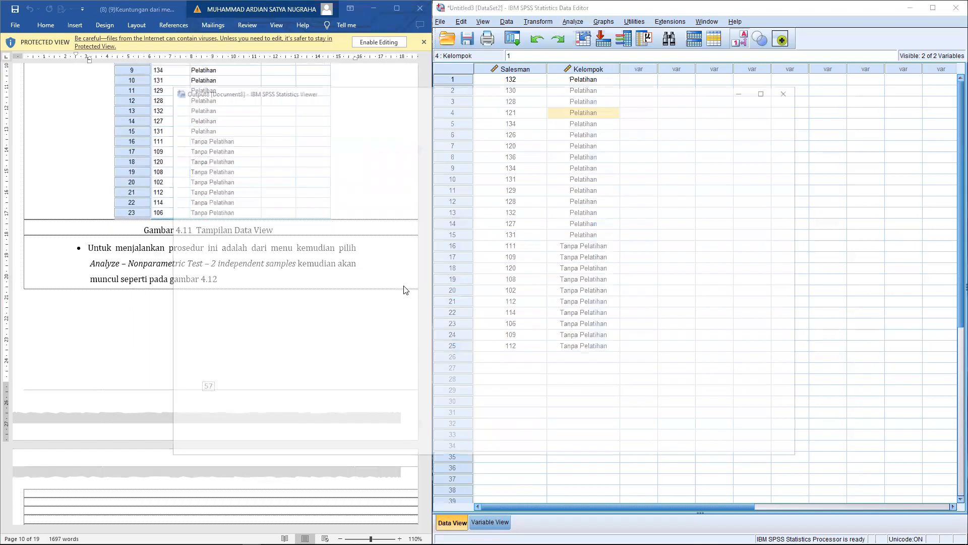
Move the new output beside the document and compare its Ranks and Test Statistics tables with Gambar 4.14
drag(454, 93, 713, 79)
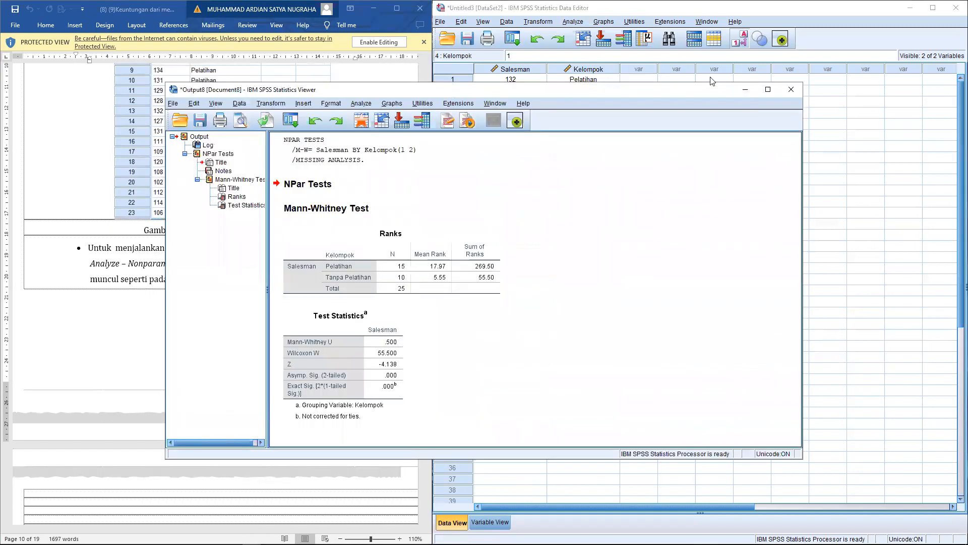
scroll(247, 287, down, 9)
scroll(247, 286, down, 15)
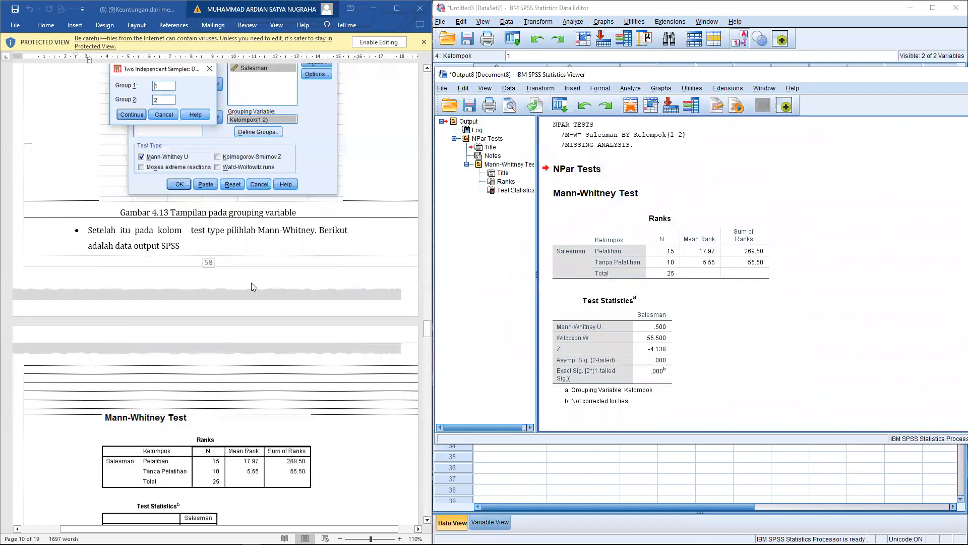
scroll(252, 286, down, 1)
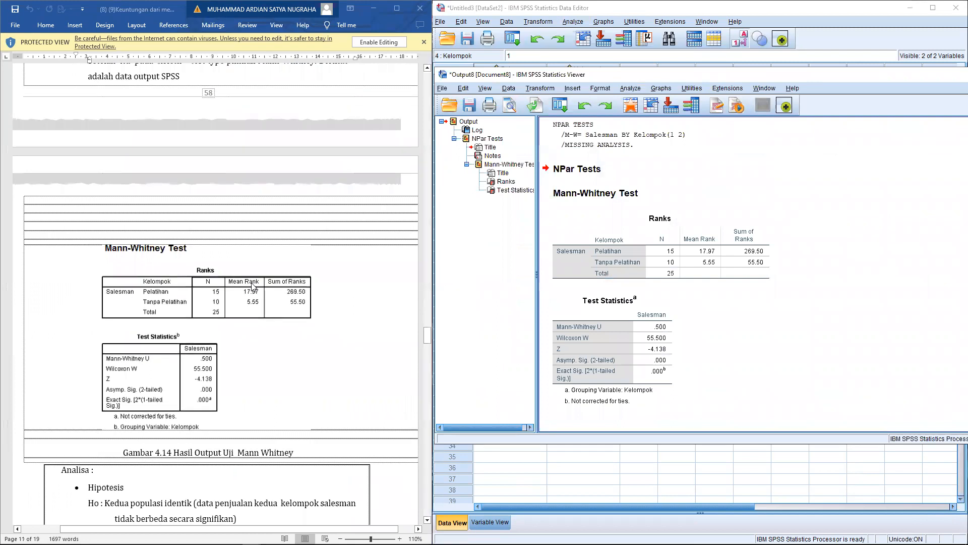
click(675, 258)
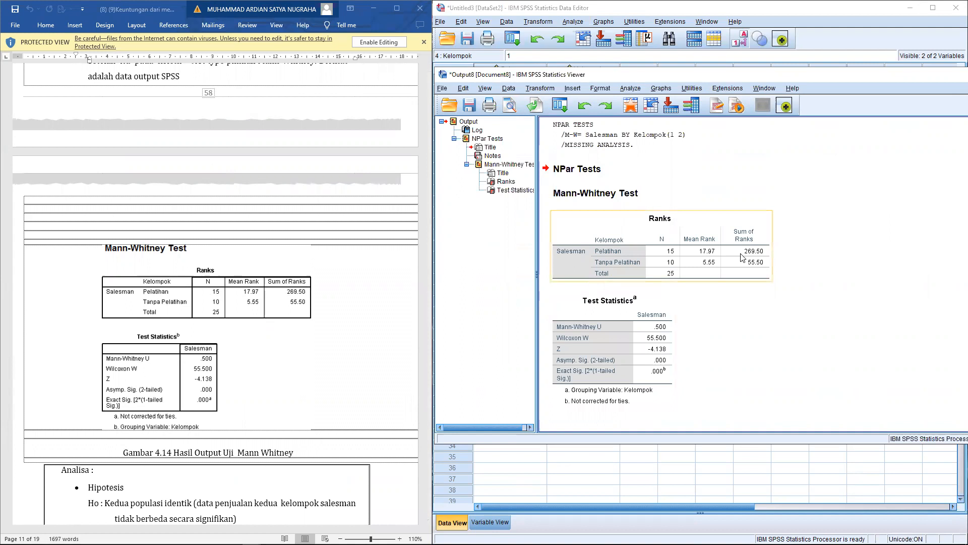
Read the document's analysis of the Mann-Whitney result, covering the hypotheses, the 0,05 probability rule and the decision
click(280, 323)
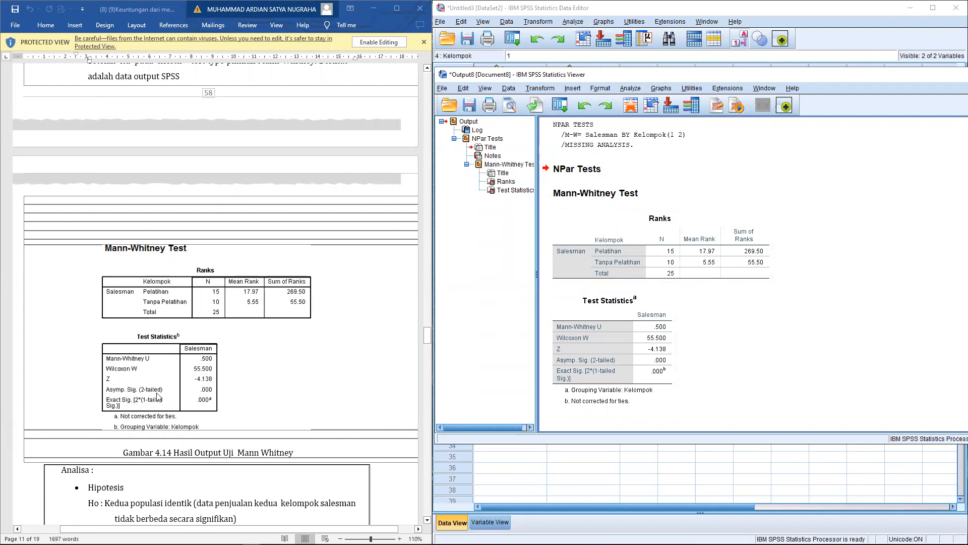
scroll(161, 391, down, 3)
scroll(161, 391, down, 3)
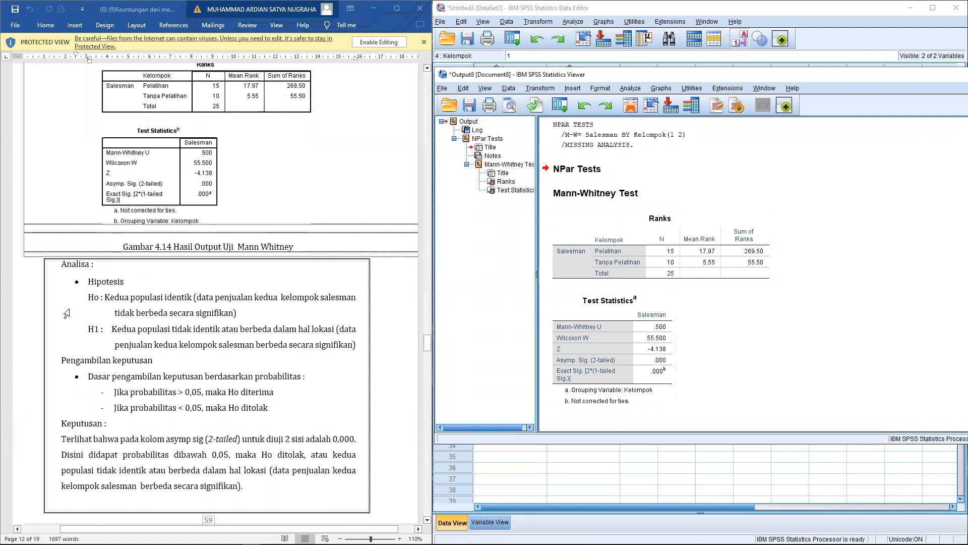
Review the document's Ho and H1 hypotheses together with the probability rule for accepting or rejecting Ho
scroll(66, 314, down, 8)
scroll(70, 304, up, 8)
drag(105, 301, 196, 303)
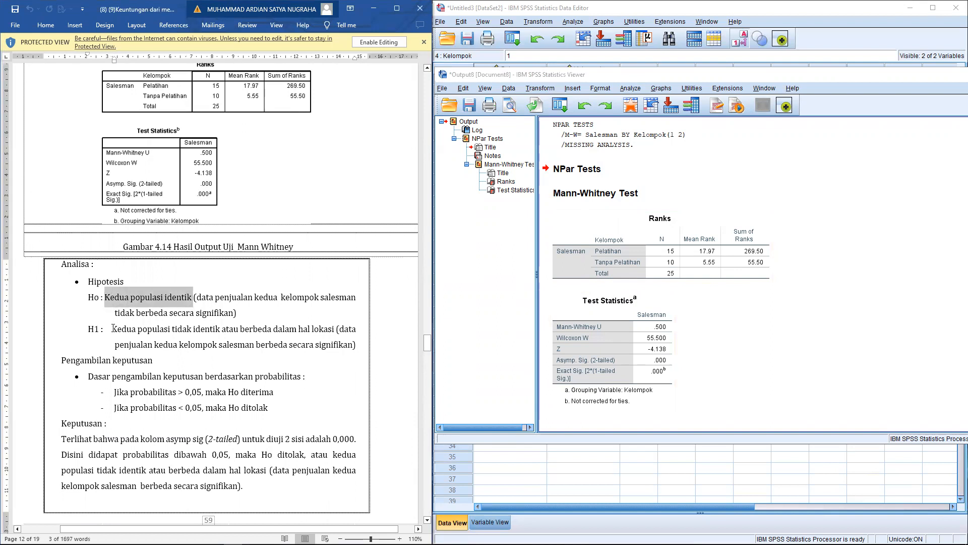
drag(113, 329, 245, 330)
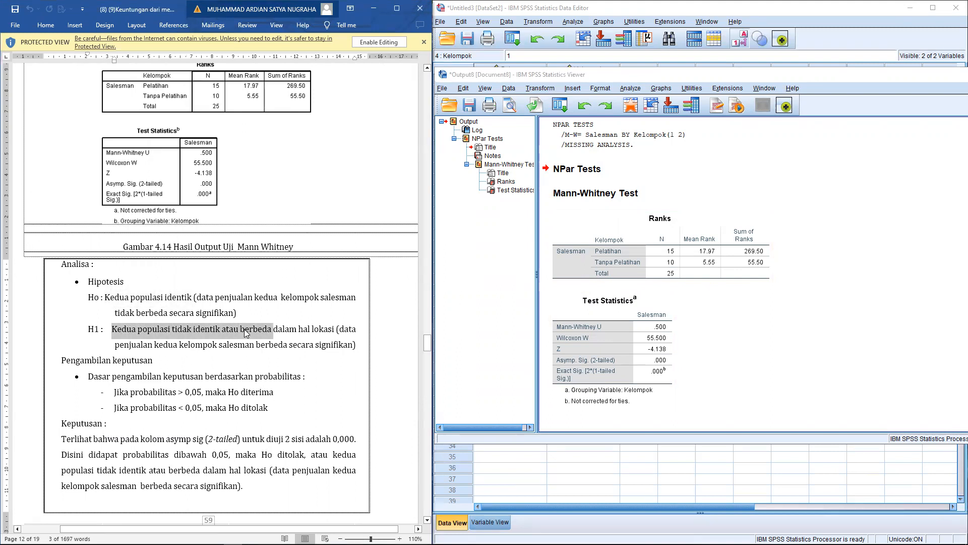
click(92, 376)
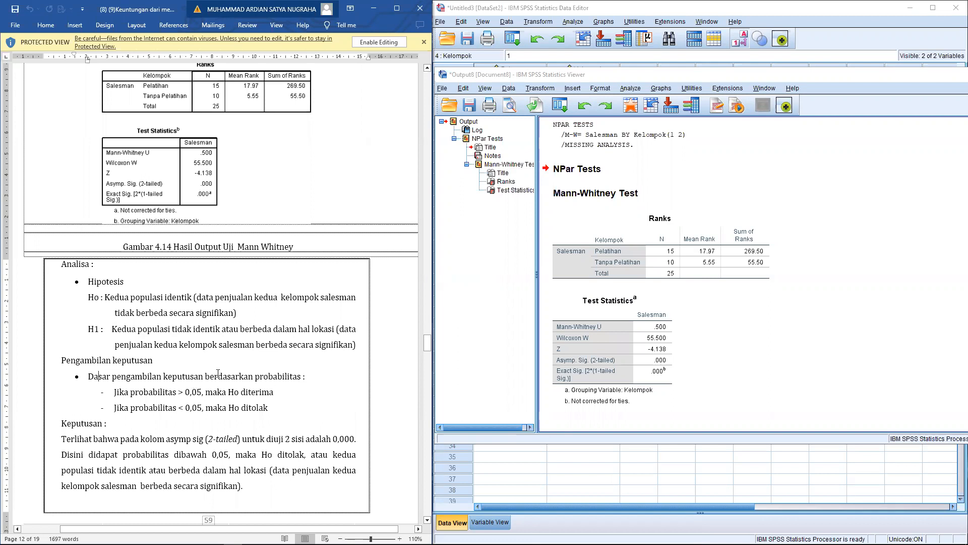
drag(107, 297, 195, 298)
drag(114, 408, 265, 408)
drag(108, 298, 236, 313)
drag(104, 329, 315, 348)
Check the Asymp. Sig. (2-tailed) result in Test Statistics against the document's Keputusan paragraph, the 0,05 rule and H1
scroll(136, 460, down, 1)
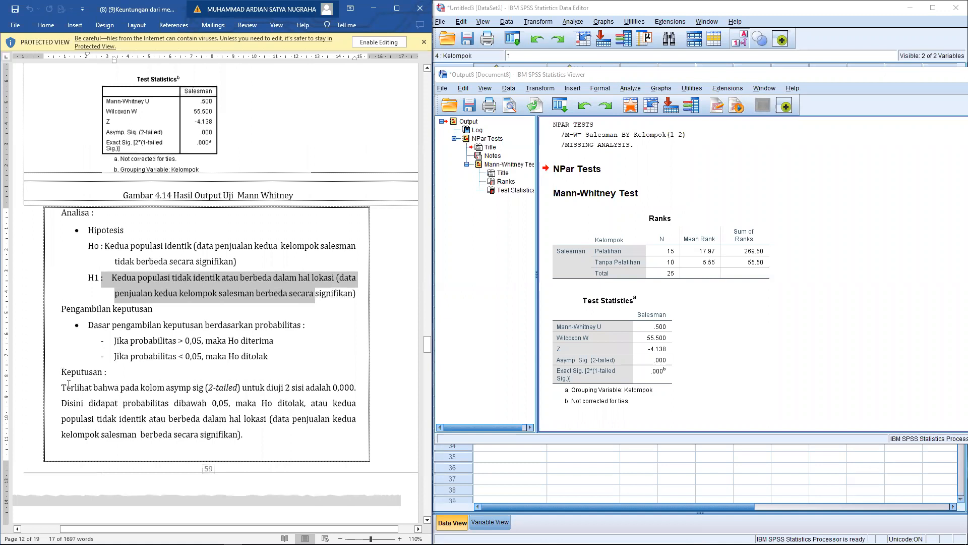
drag(62, 386, 304, 390)
click(612, 380)
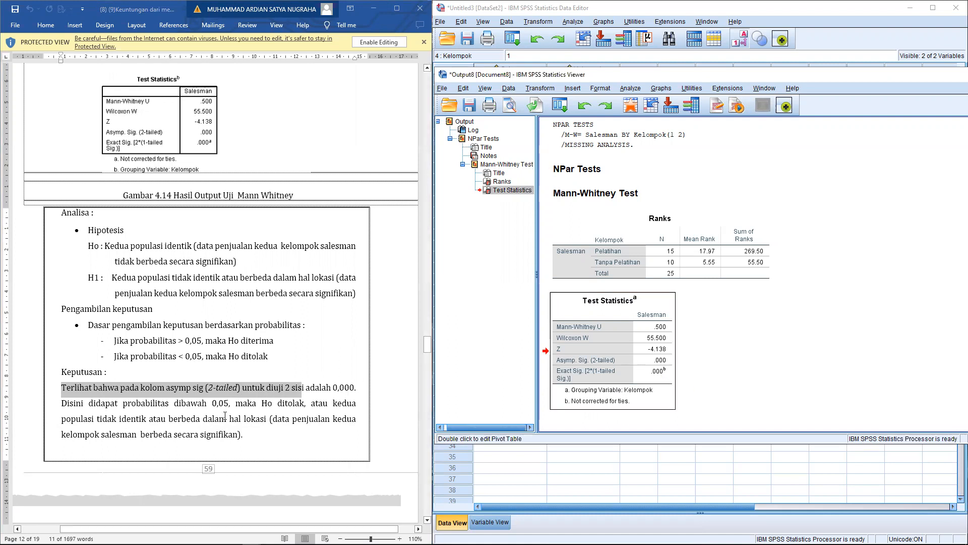
drag(208, 406, 239, 403)
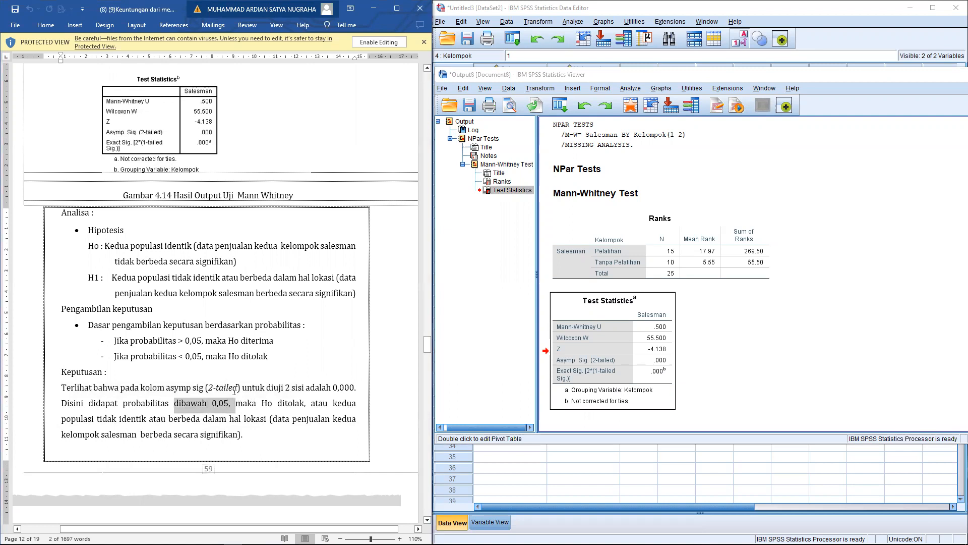
drag(114, 357, 267, 356)
drag(102, 277, 343, 307)
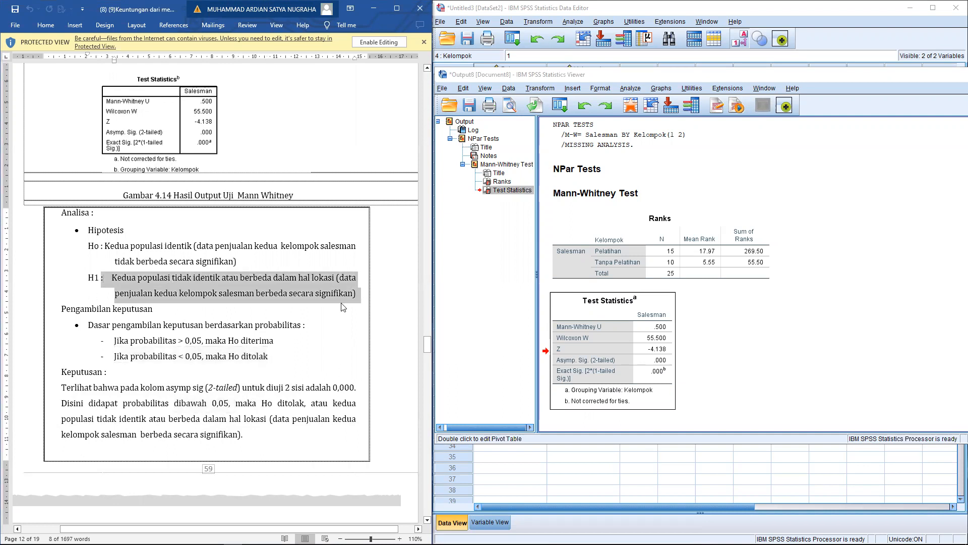
click(116, 277)
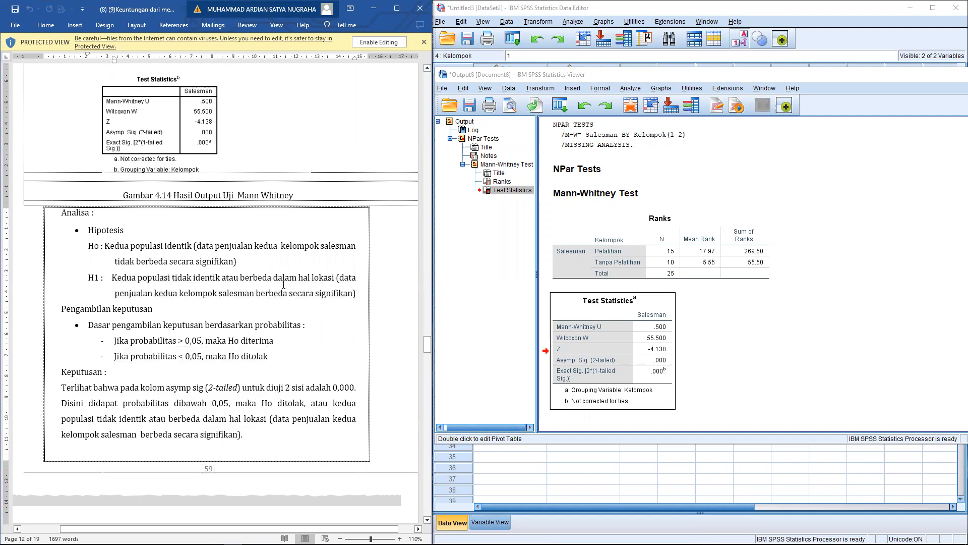
Go to the document's section 4 on three or more related samples and highlight its heading
scroll(227, 366, down, 1)
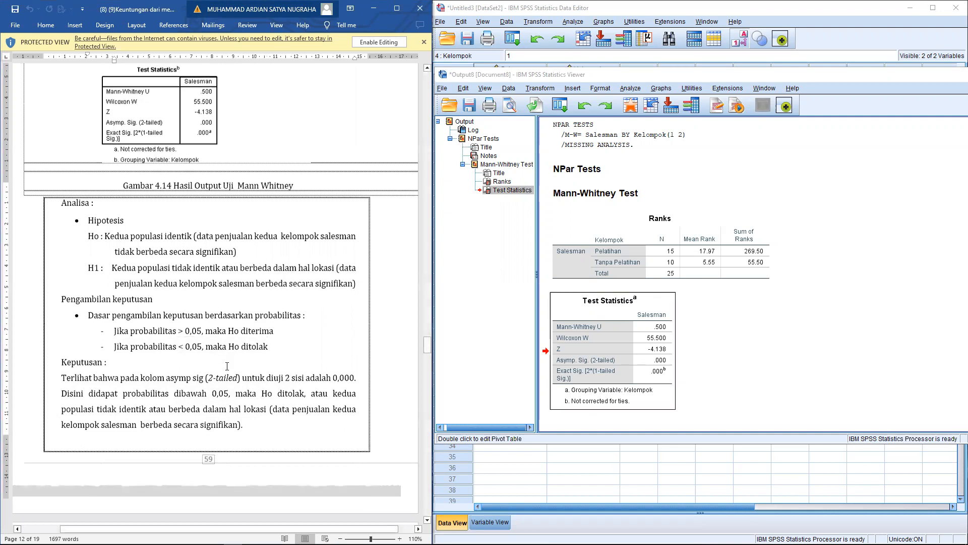
scroll(227, 366, down, 3)
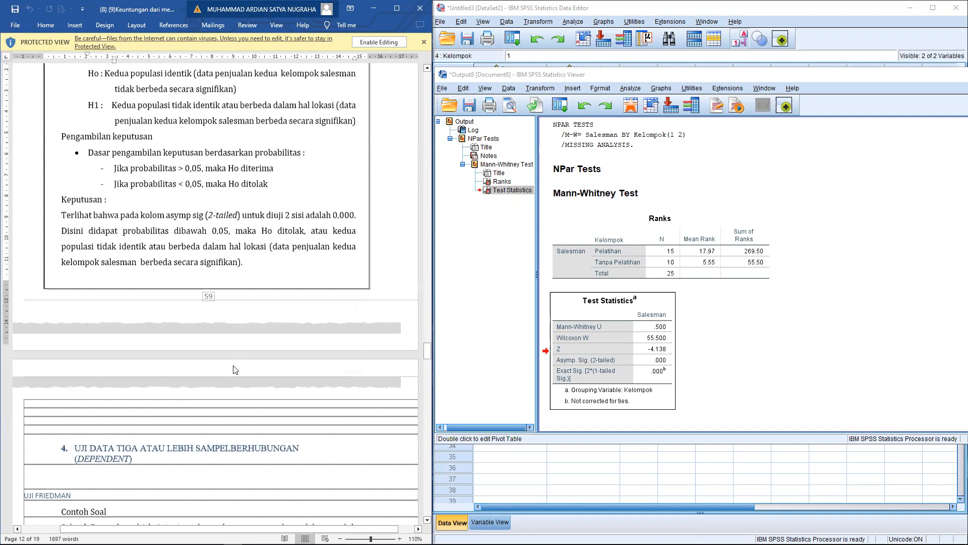
scroll(233, 370, down, 5)
scroll(234, 365, down, 1)
drag(74, 157, 197, 168)
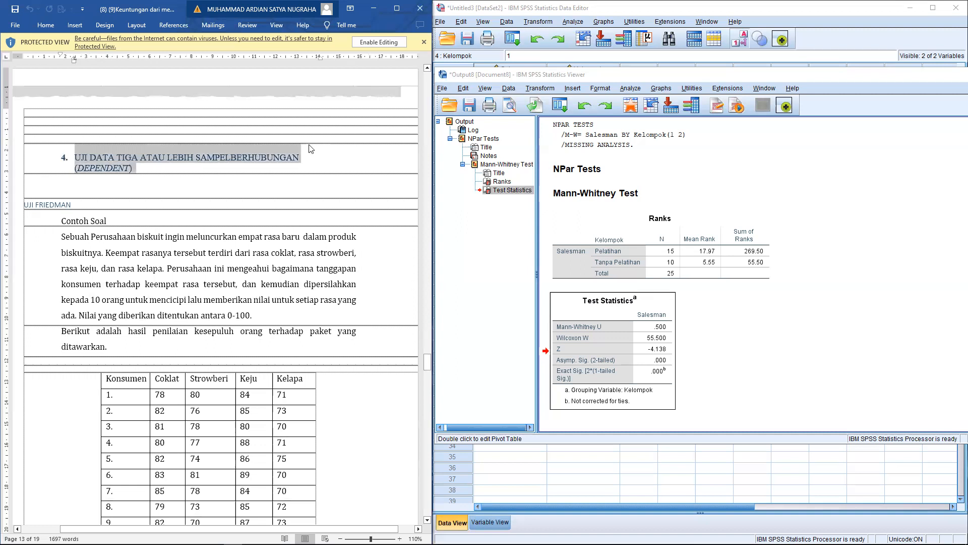
Close the Mann-Whitney output window without saving its contents
drag(709, 83, 535, 107)
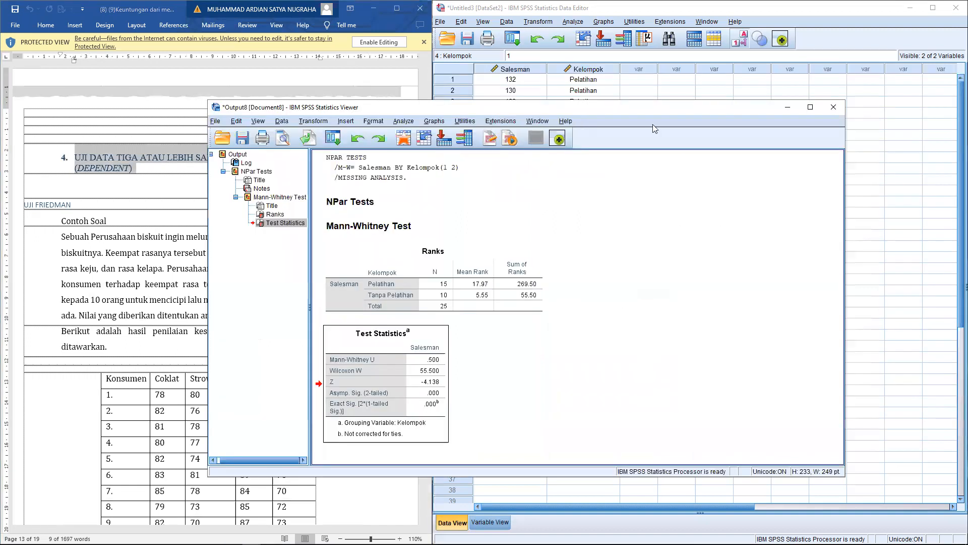
click(833, 107)
click(525, 308)
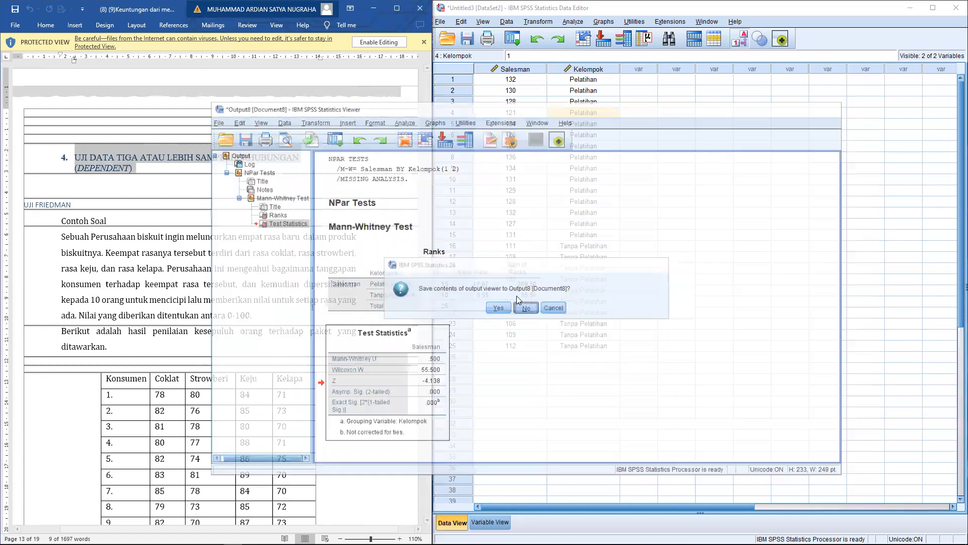
Create a new blank dataset and discard the extra output window without saving
click(441, 21)
mouse_move(447, 35)
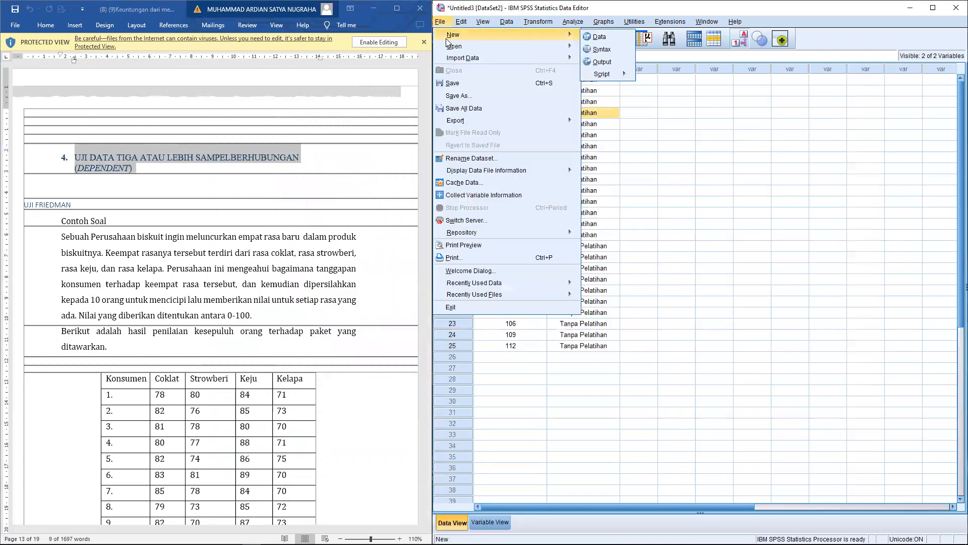
click(596, 39)
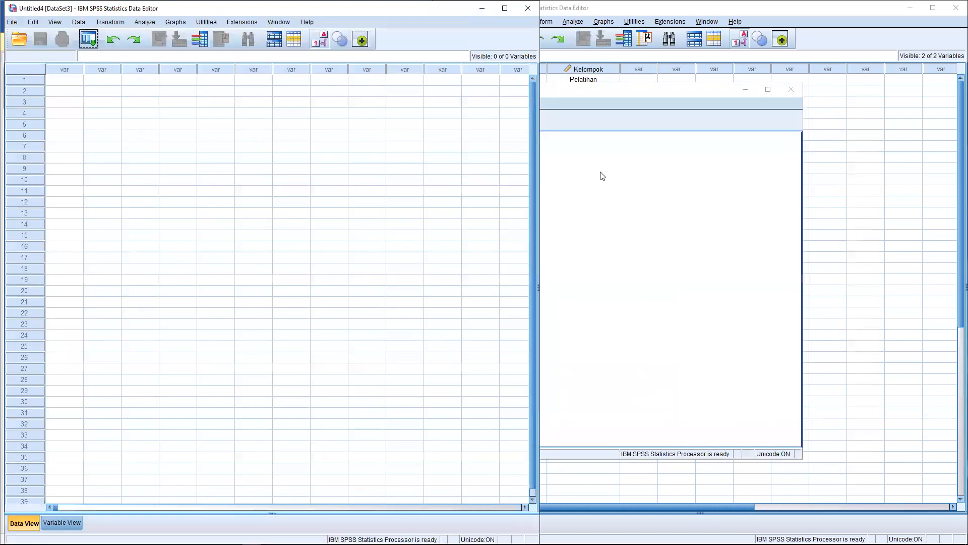
click(791, 89)
click(485, 291)
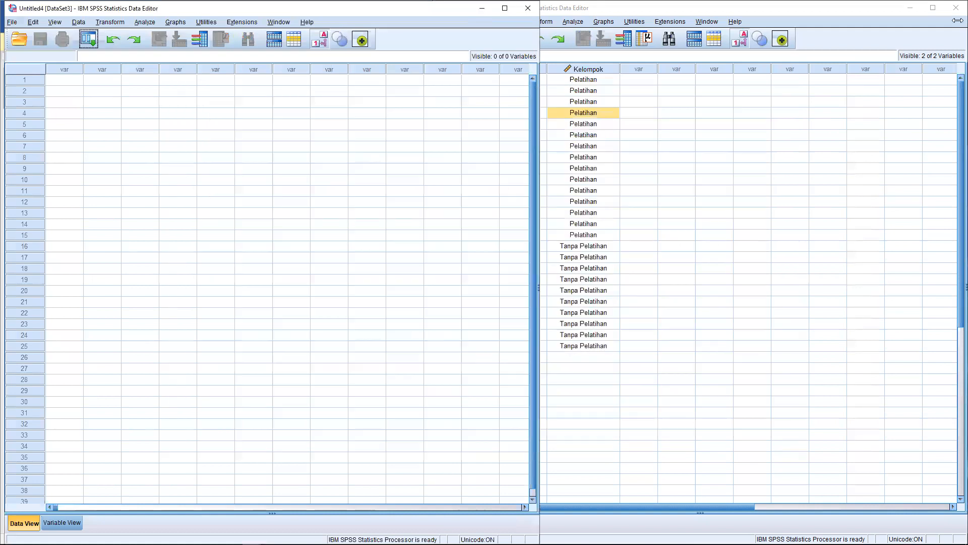
Close the old Salesman and Kelompok dataset and its log output without saving either
click(956, 8)
click(705, 305)
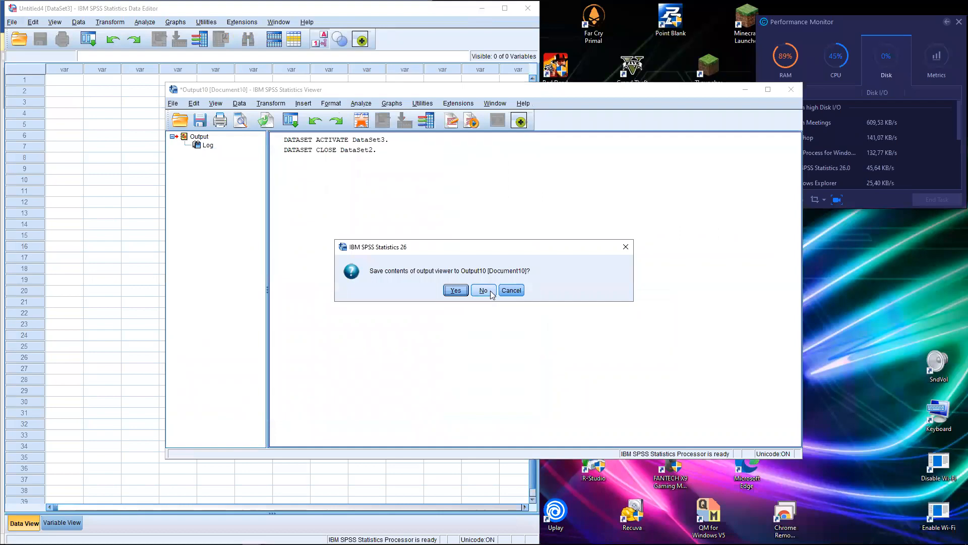
click(485, 290)
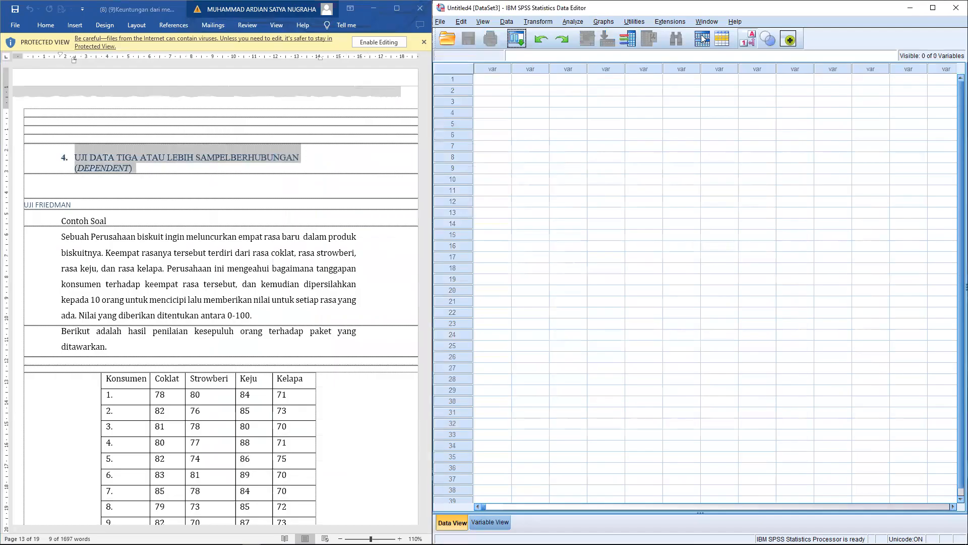
Examine the Uji Friedman example, covering the biscuit flavour score table, the question and the solution steps
click(493, 84)
scroll(32, 182, down, 3)
click(119, 293)
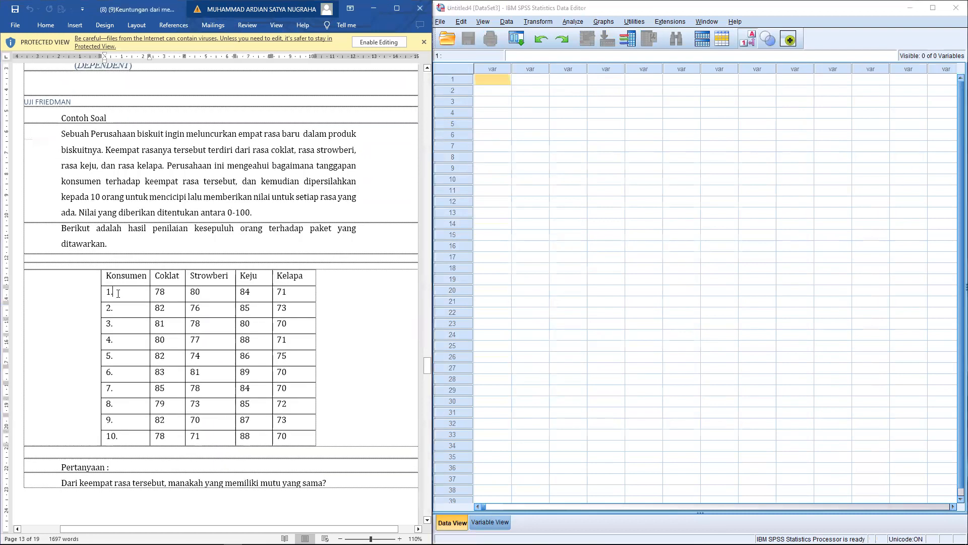
scroll(119, 294, down, 8)
scroll(119, 294, up, 3)
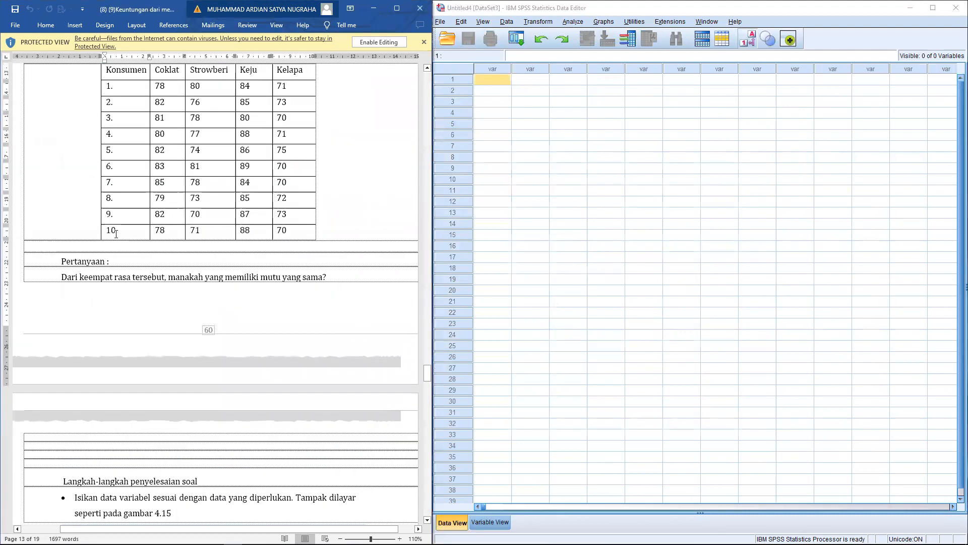
scroll(151, 176, up, 2)
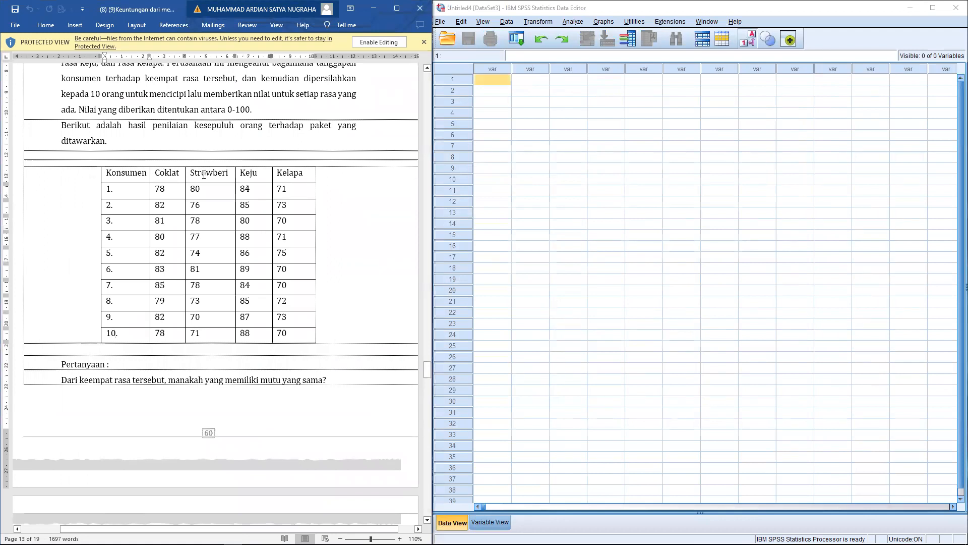
drag(204, 174, 253, 171)
scroll(177, 315, down, 17)
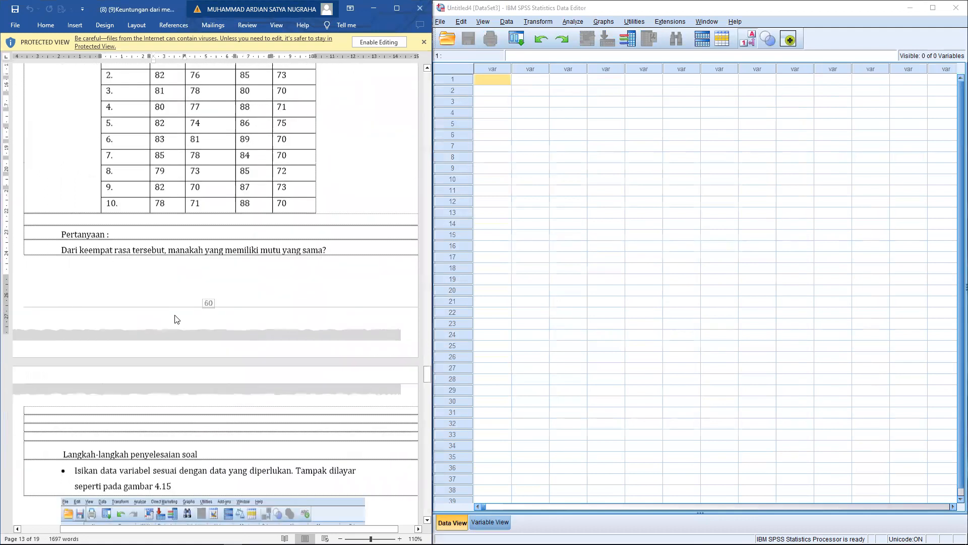
scroll(177, 315, down, 2)
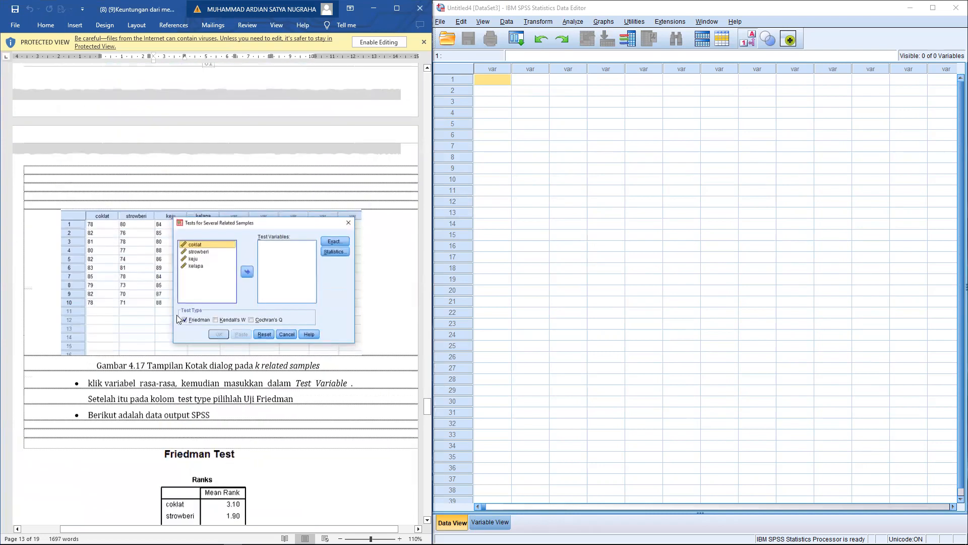
scroll(177, 315, up, 15)
scroll(176, 319, up, 6)
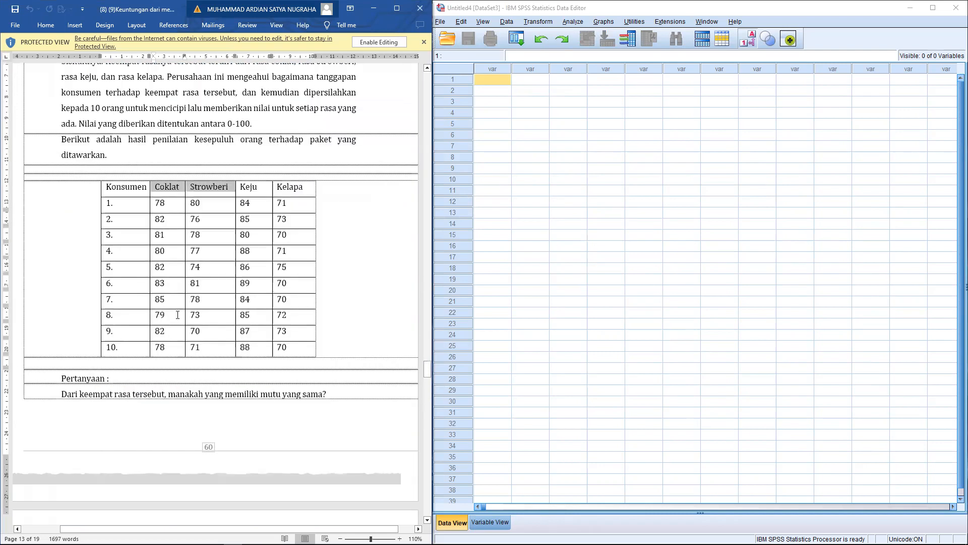
Define a numeric variable named Coklat with width 2 and 0 decimals in the new dataset
click(482, 524)
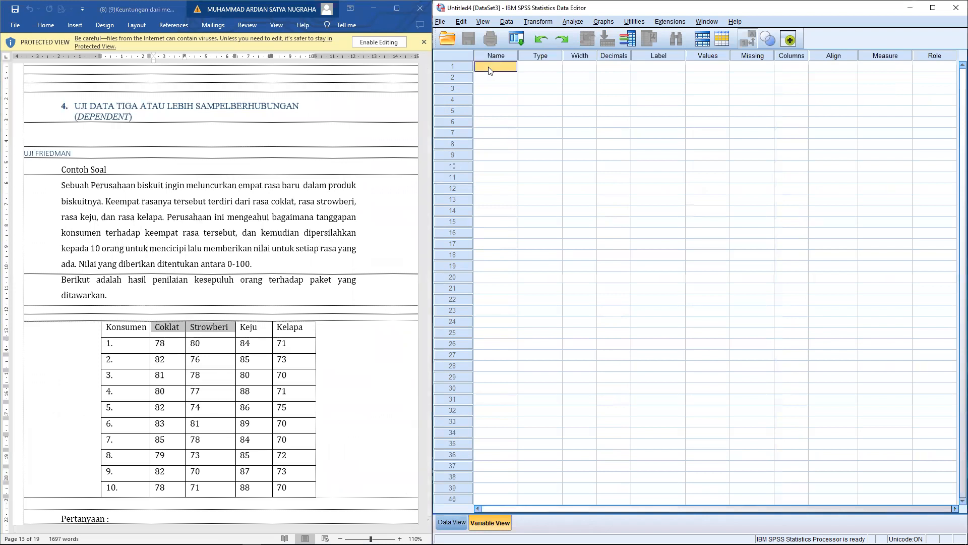
text(Coklat)
key(Tab)
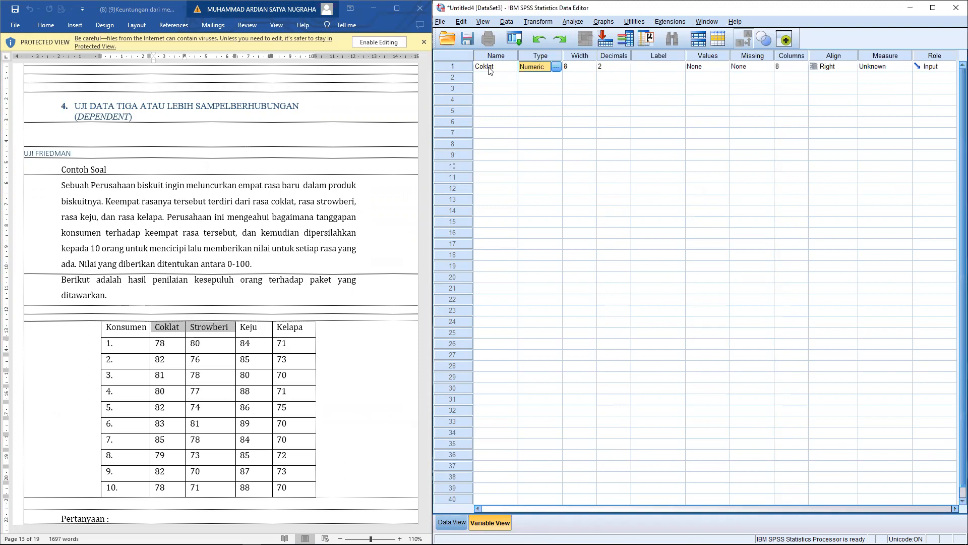
key(Tab)
key(Tab)
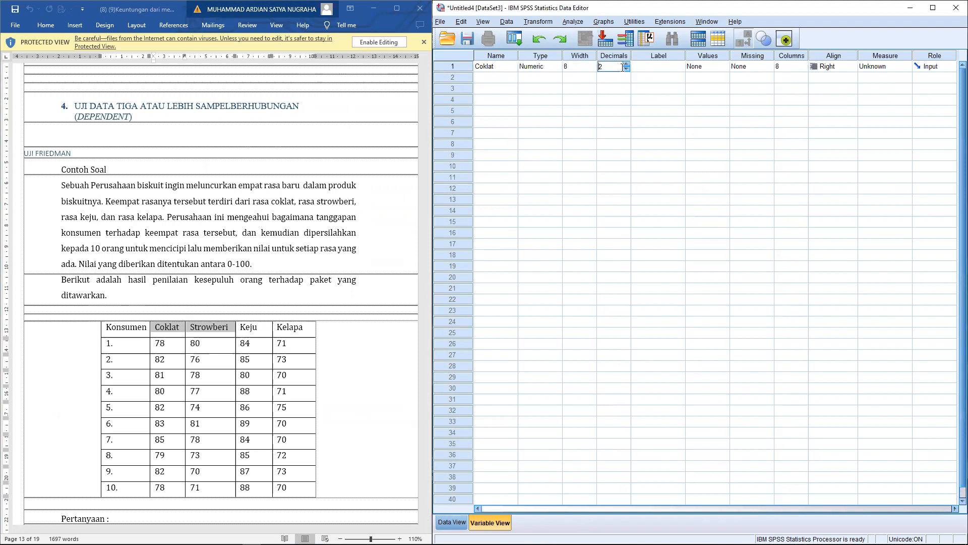
double_click(628, 70)
click(578, 68)
double_click(593, 70)
Give the first variable the label Coklat, center alignment and the Scale measure
click(661, 69)
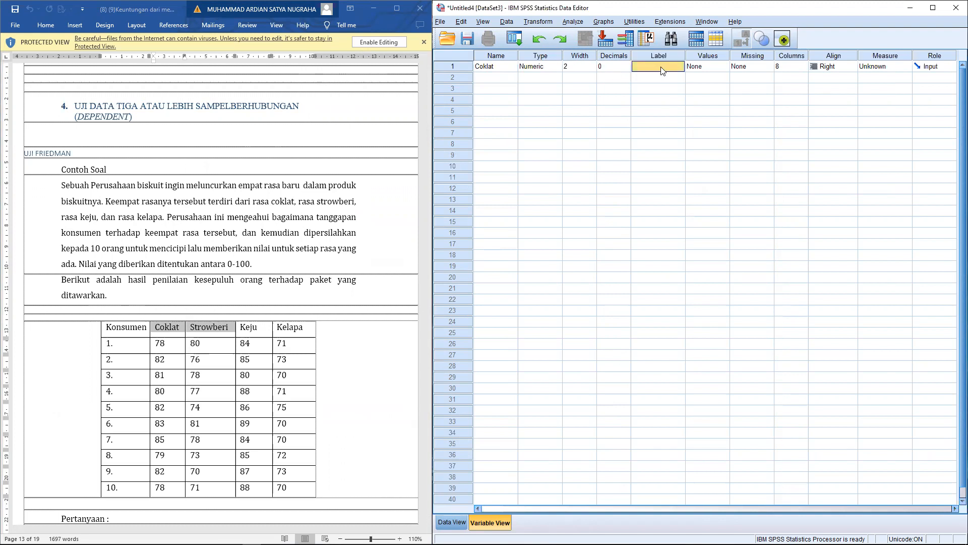
text(Coklat)
scroll(368, 202, down, 5)
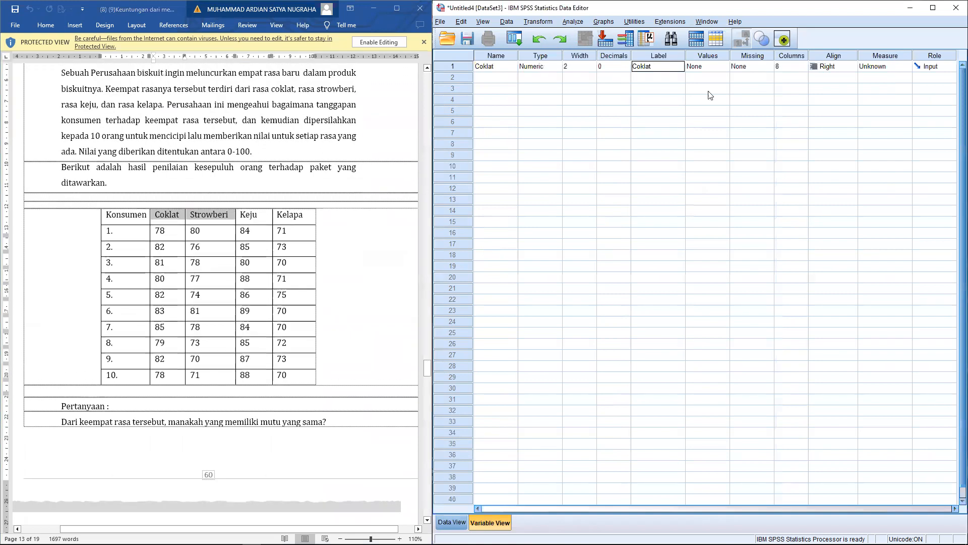
click(752, 69)
click(798, 68)
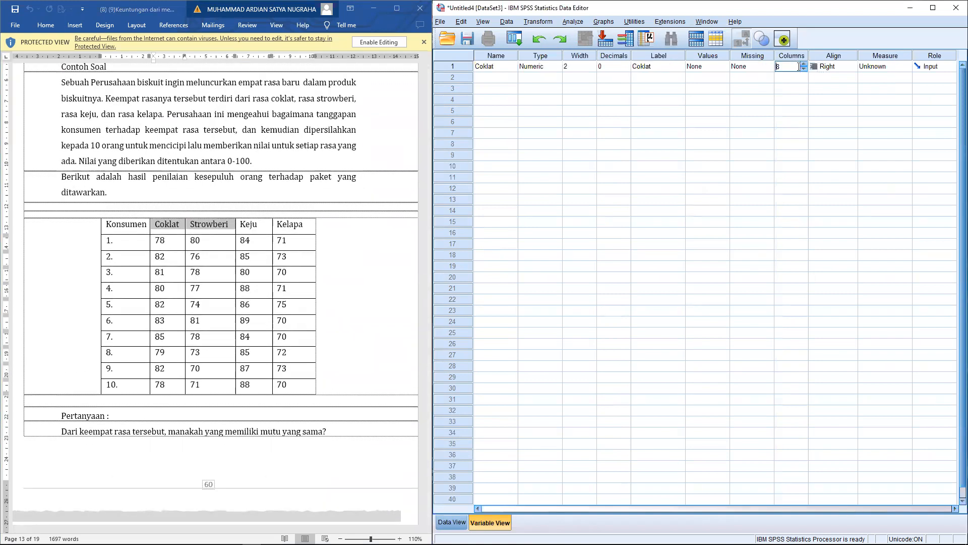
click(830, 66)
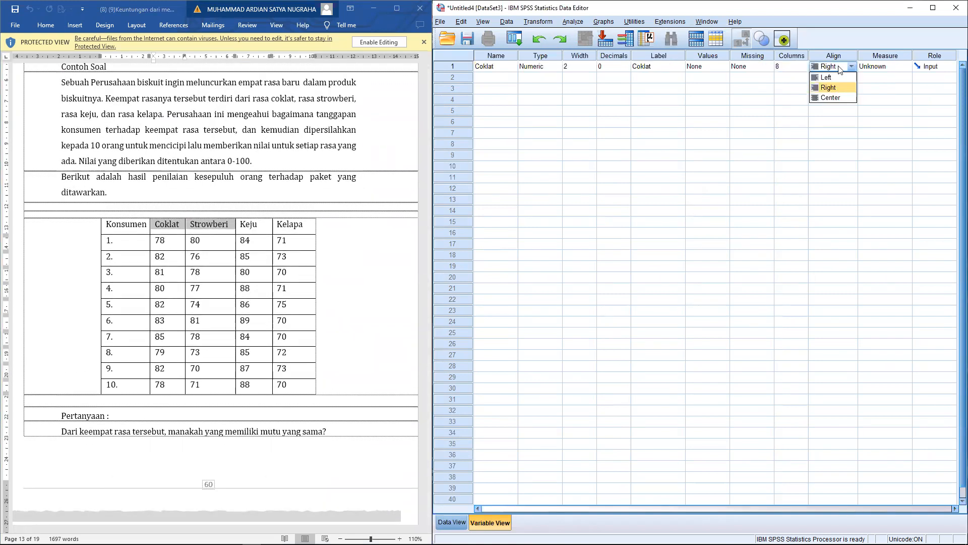
click(841, 93)
click(874, 69)
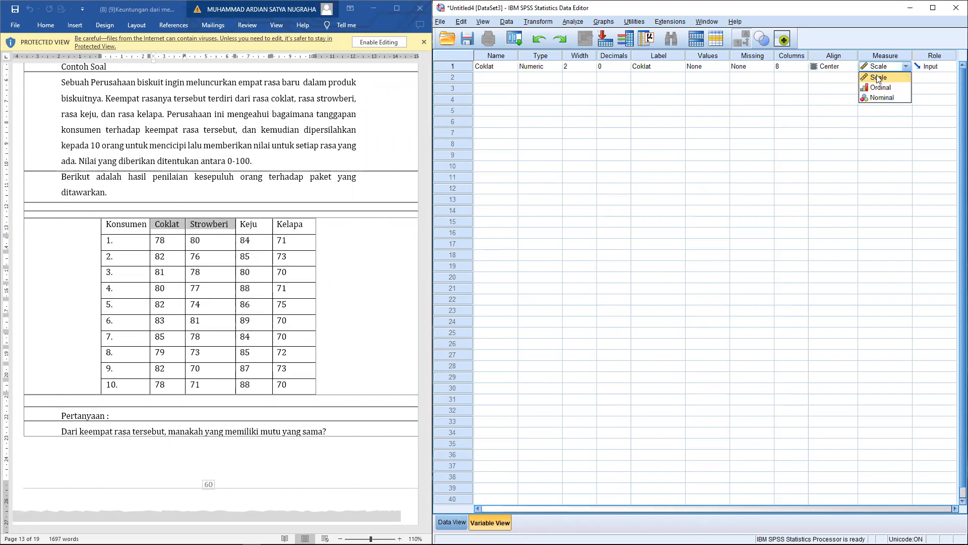
click(879, 78)
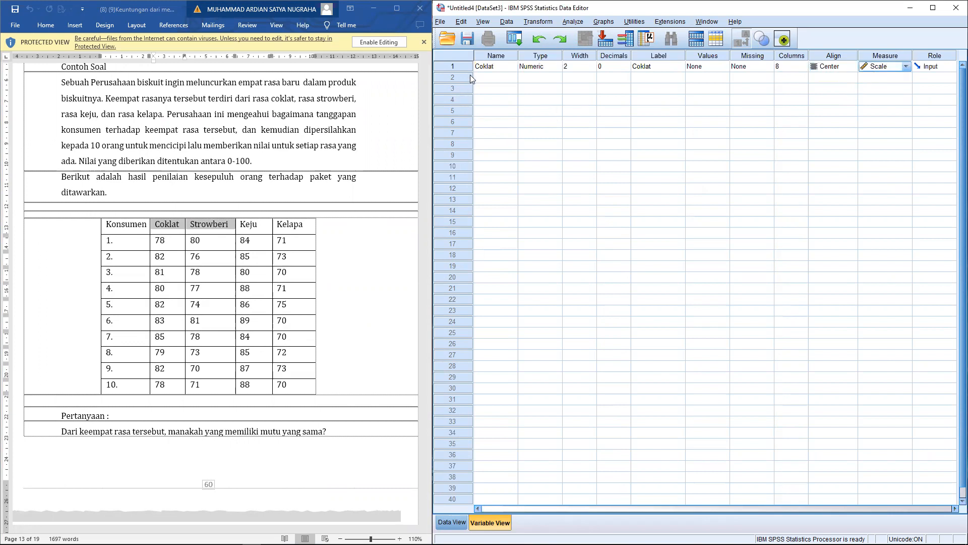
Define a second numeric variable named Strowberi with width 2 and 0 decimals
click(483, 77)
text(Strowberi)
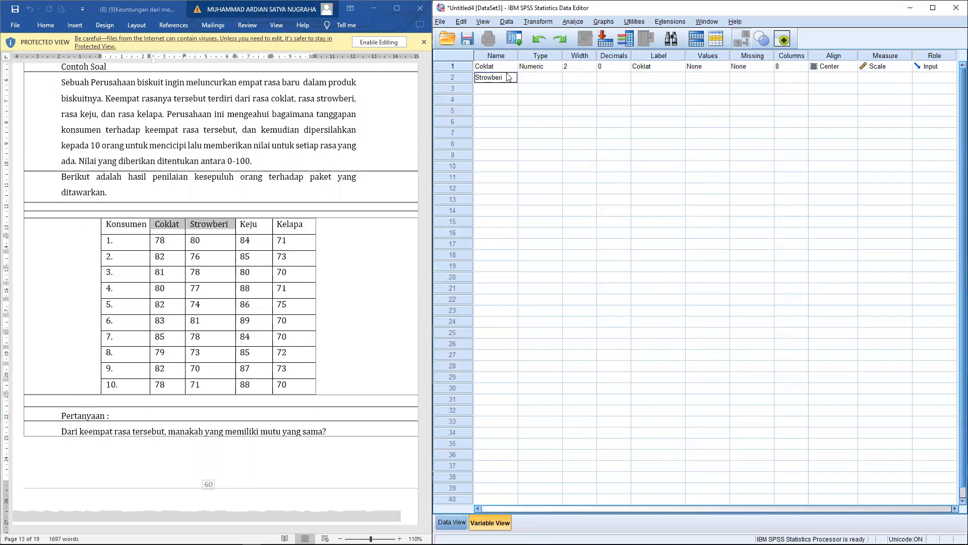
click(552, 71)
click(621, 78)
double_click(627, 80)
click(575, 80)
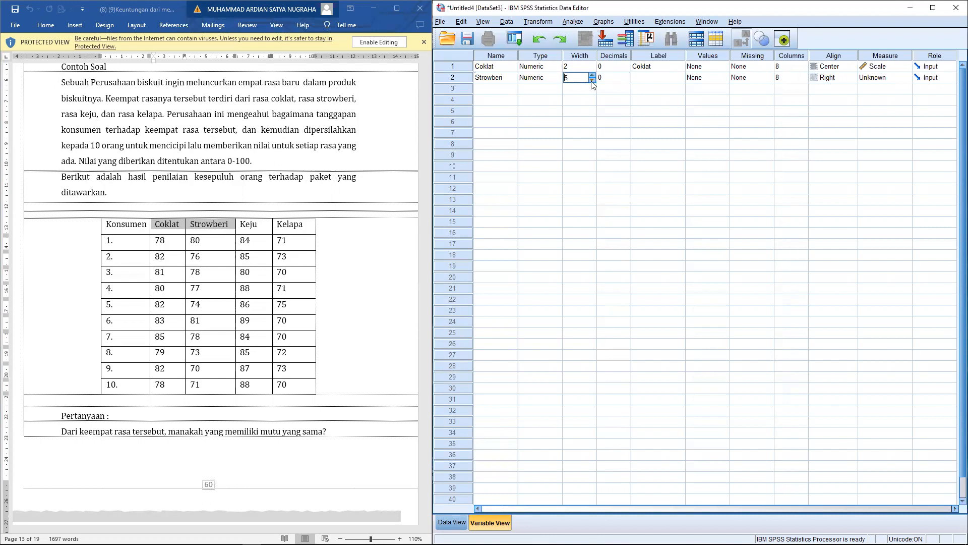
click(592, 80)
Give the Strowberi variable the label Strowberi, center alignment and the Scale measure
click(648, 78)
text(Strowberi)
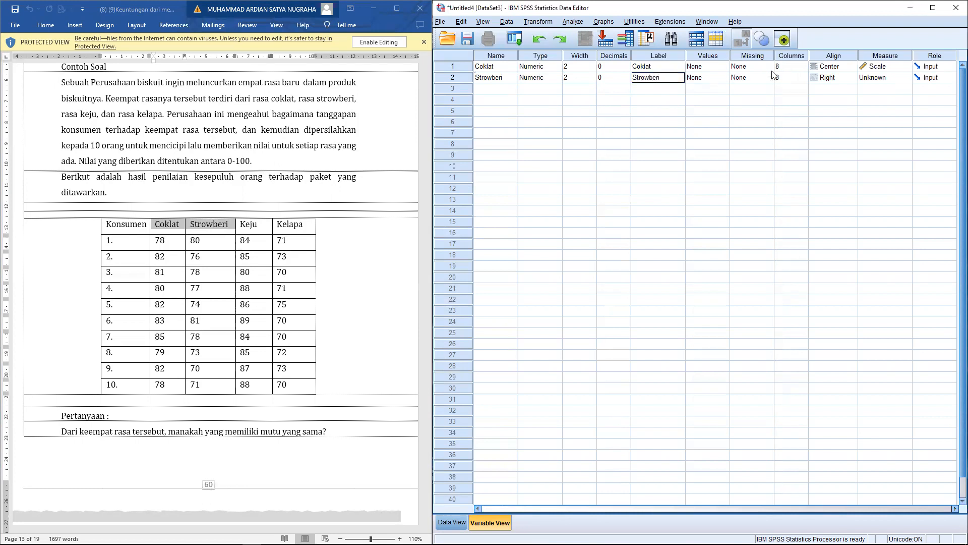
click(756, 81)
click(789, 78)
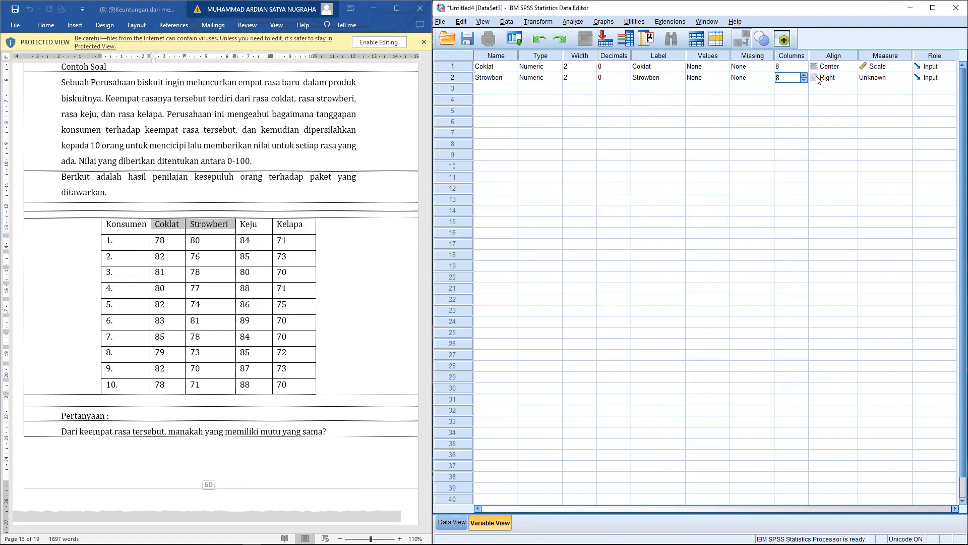
click(822, 79)
click(830, 109)
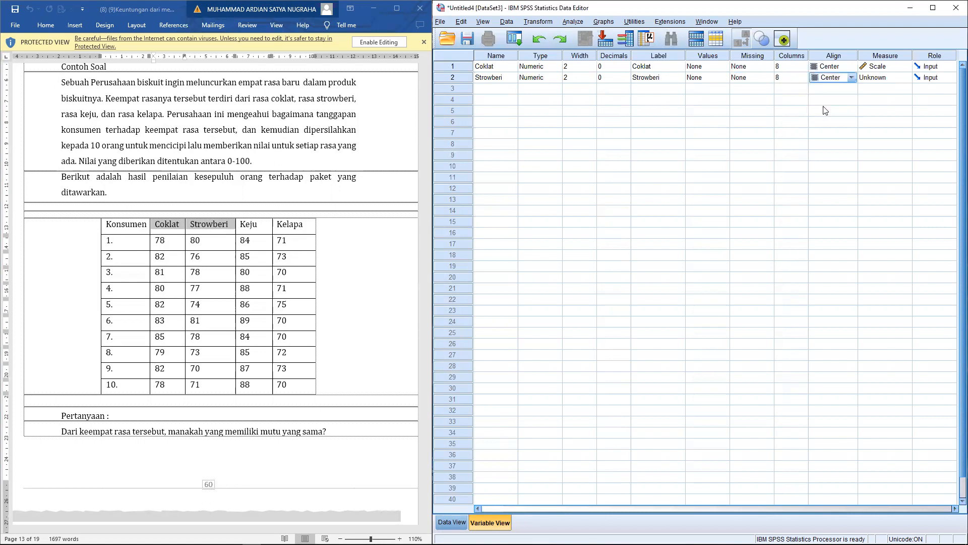
click(867, 79)
click(877, 89)
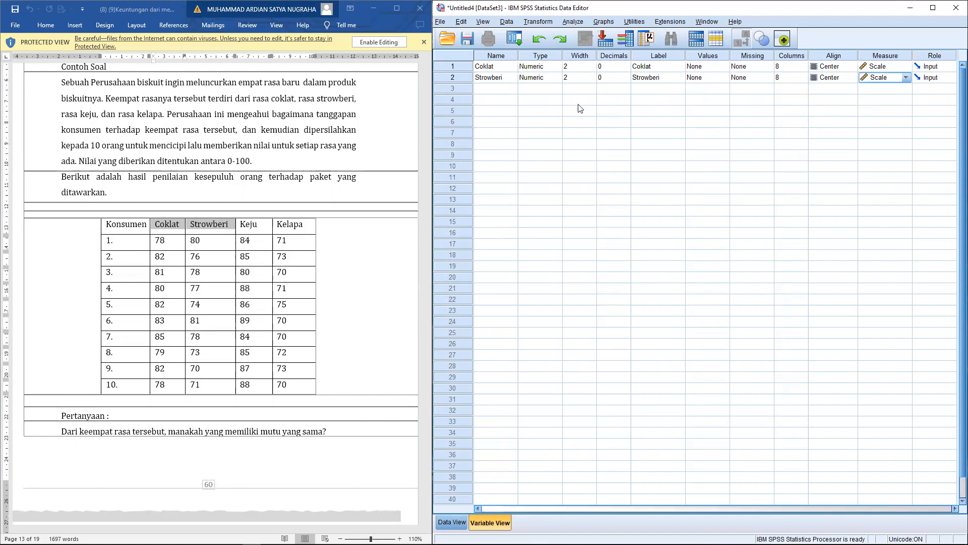
Define a third numeric variable named Keju with width 2 and 0 decimals
click(498, 91)
text(Ke)
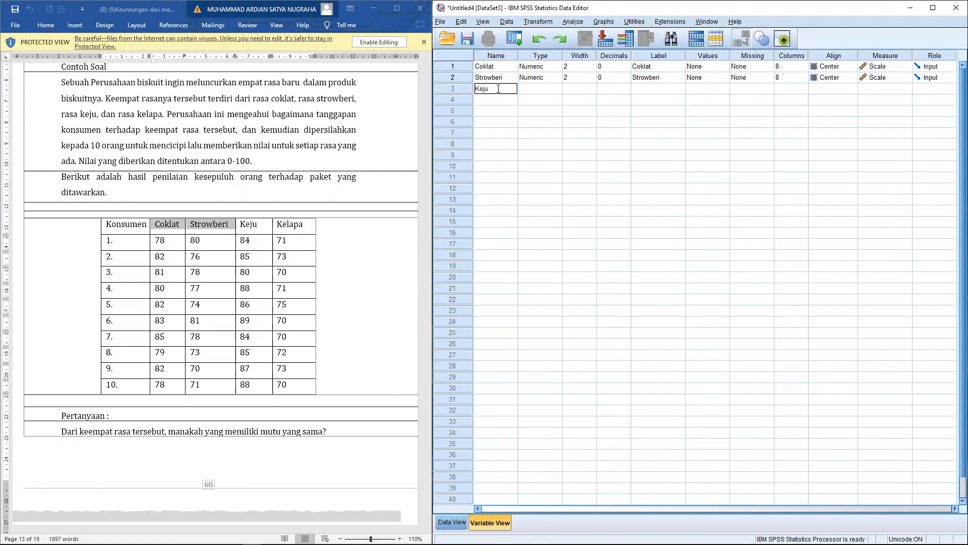
text(ju)
click(531, 91)
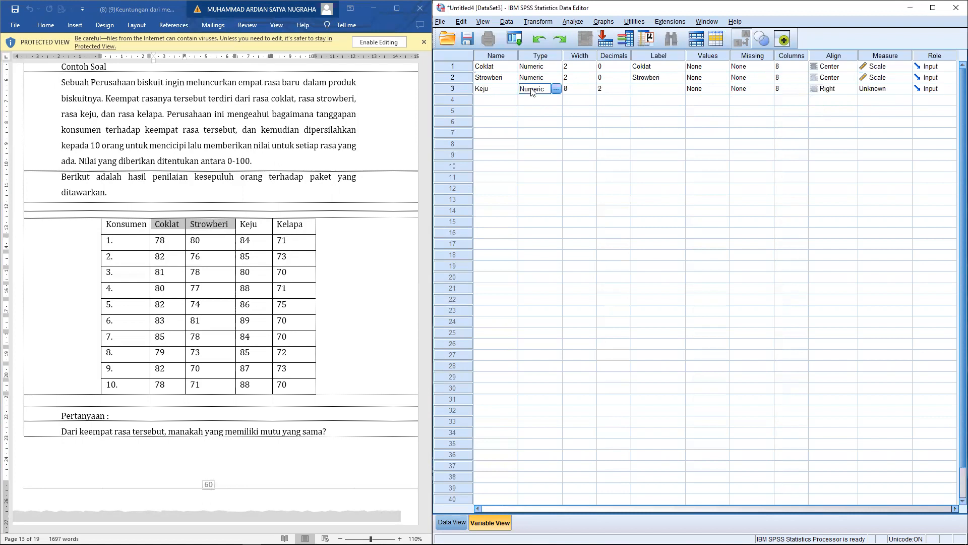
click(628, 90)
click(627, 91)
click(628, 91)
click(590, 91)
click(593, 90)
click(592, 90)
click(592, 90)
click(593, 90)
Give the Keju variable the label Keju, center alignment and the Scale measure
click(643, 90)
text(Keju)
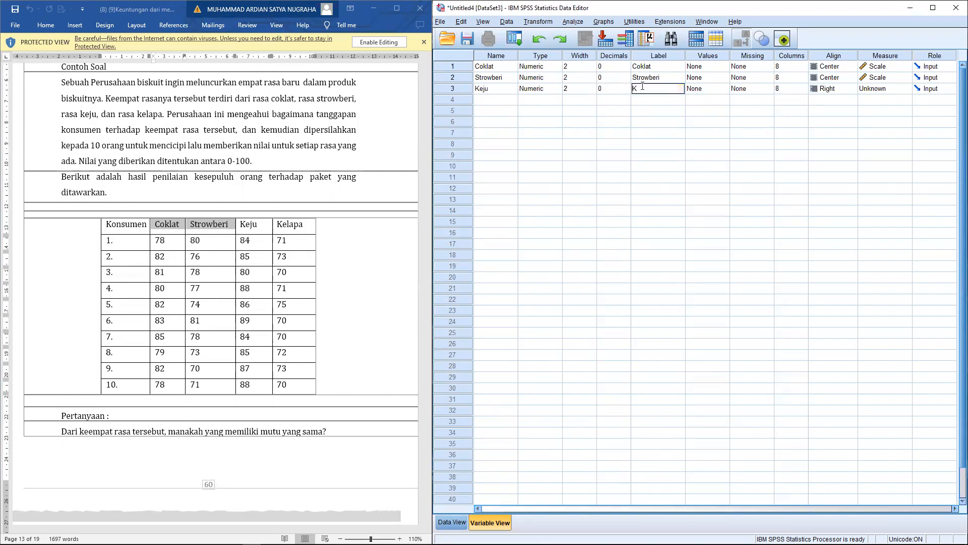
click(713, 90)
click(748, 90)
click(828, 91)
click(832, 119)
click(891, 94)
click(886, 100)
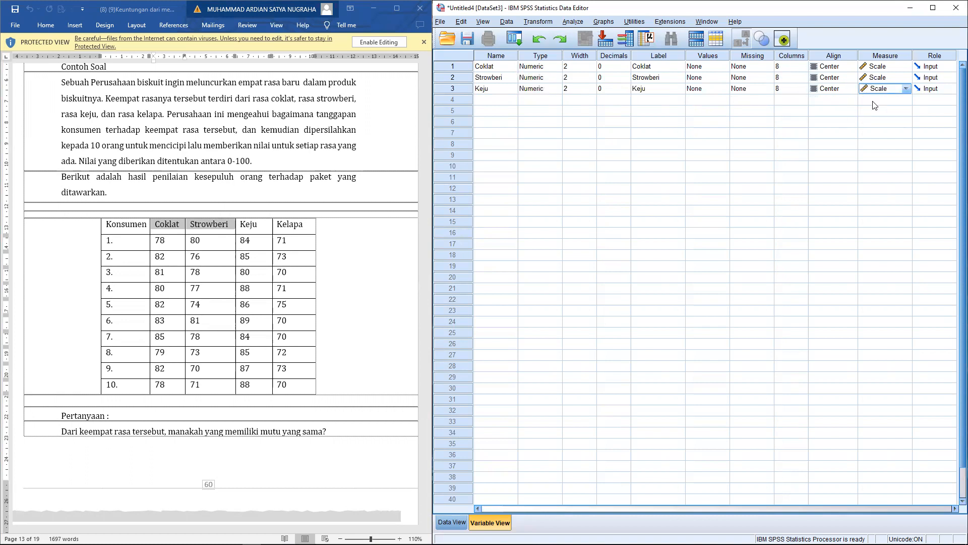
Define a fourth numeric variable named Kelapa with width 2 and 0 decimals
click(485, 101)
text(K)
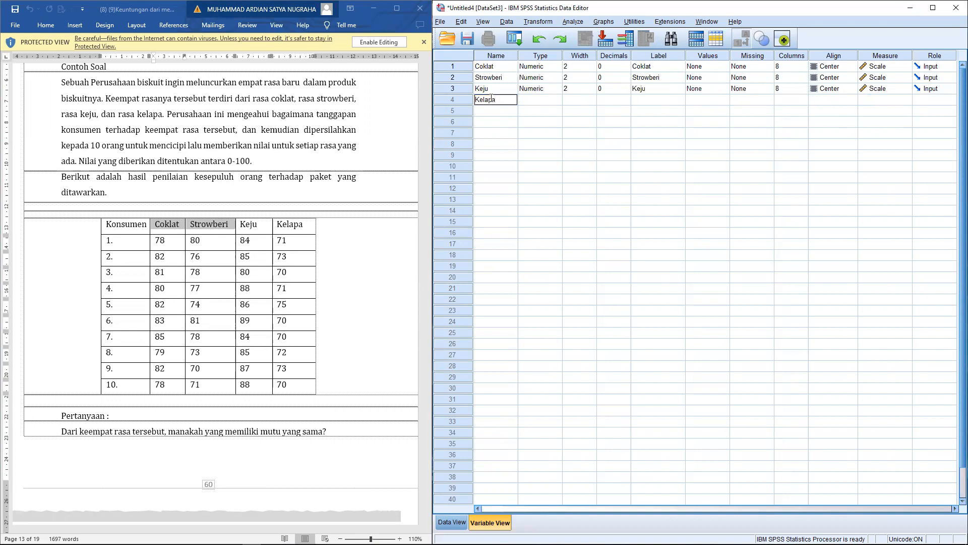
text(elapa)
click(536, 101)
click(612, 97)
double_click(626, 103)
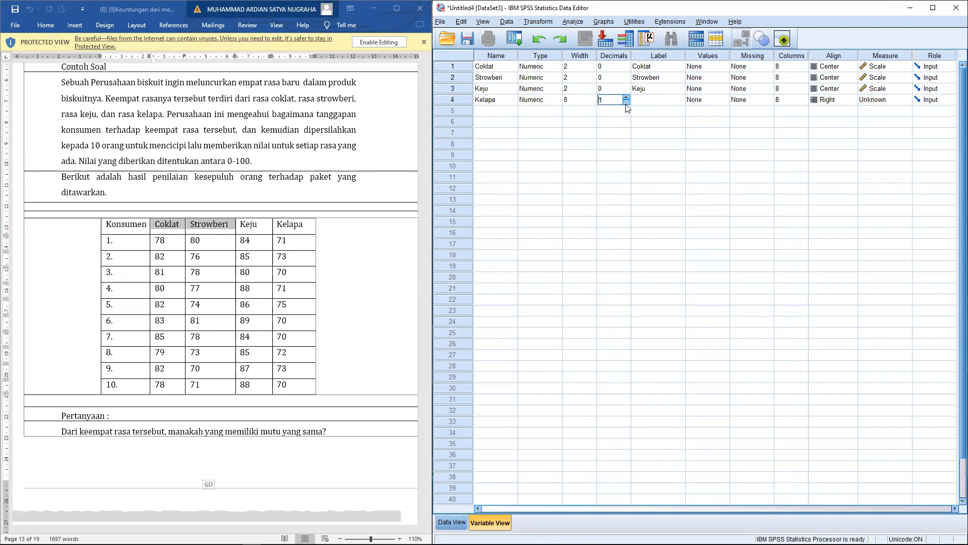
click(577, 100)
double_click(592, 101)
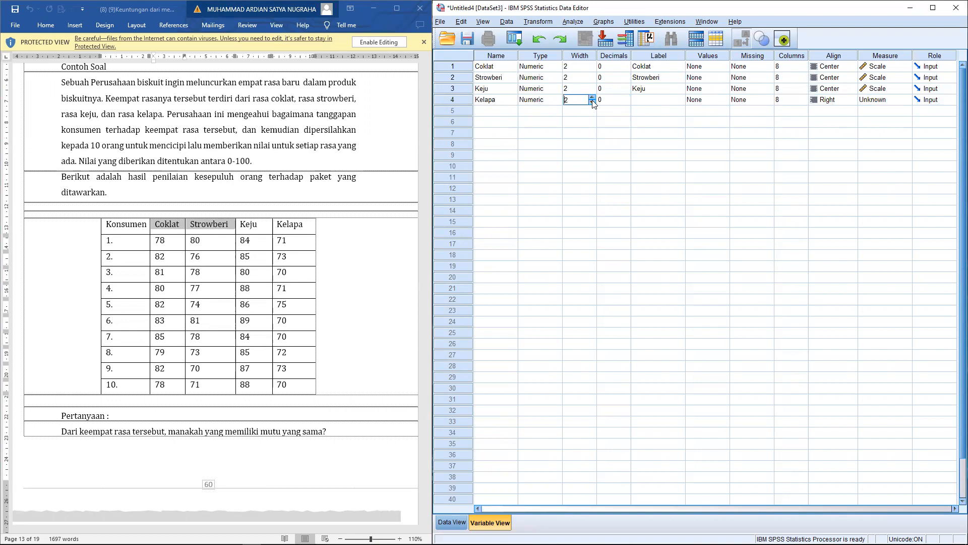
Give the Kelapa variable the label Kelapa, center alignment and the Scale measure
click(647, 101)
text(Kelapa)
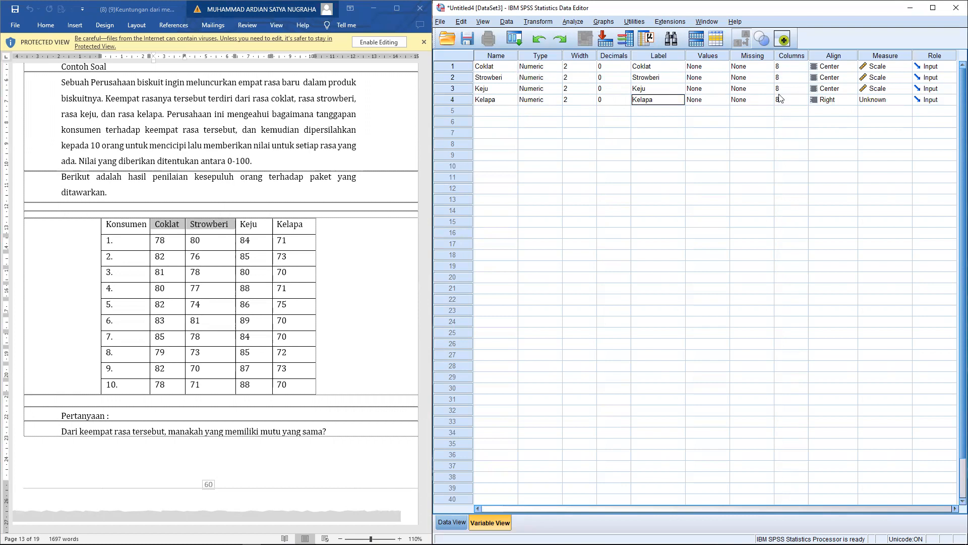
click(814, 104)
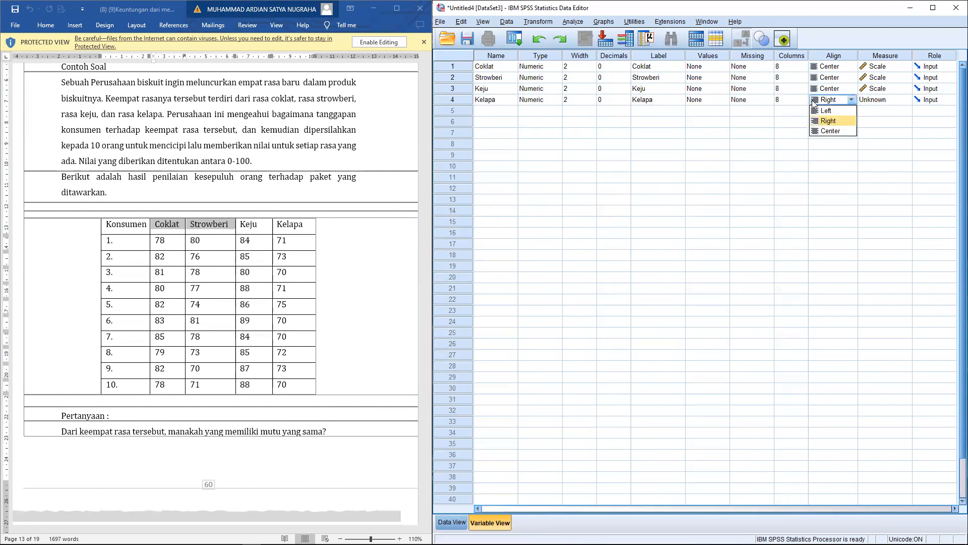
click(825, 132)
click(876, 103)
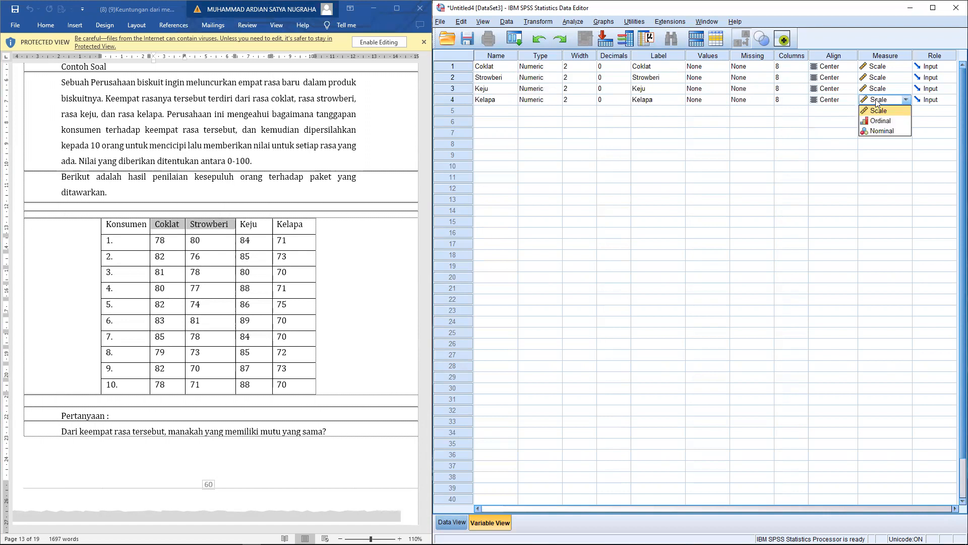
click(876, 111)
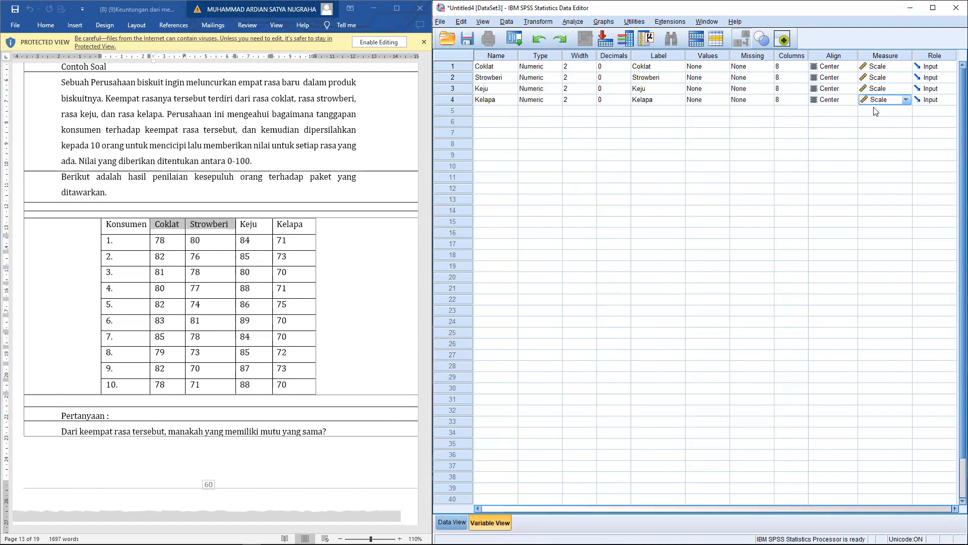
Enter the Coklat scores 78, 82, 81, 80, 82, 83, 85, 79, 82 and 78 in rows 1 to 10 of the data
click(462, 525)
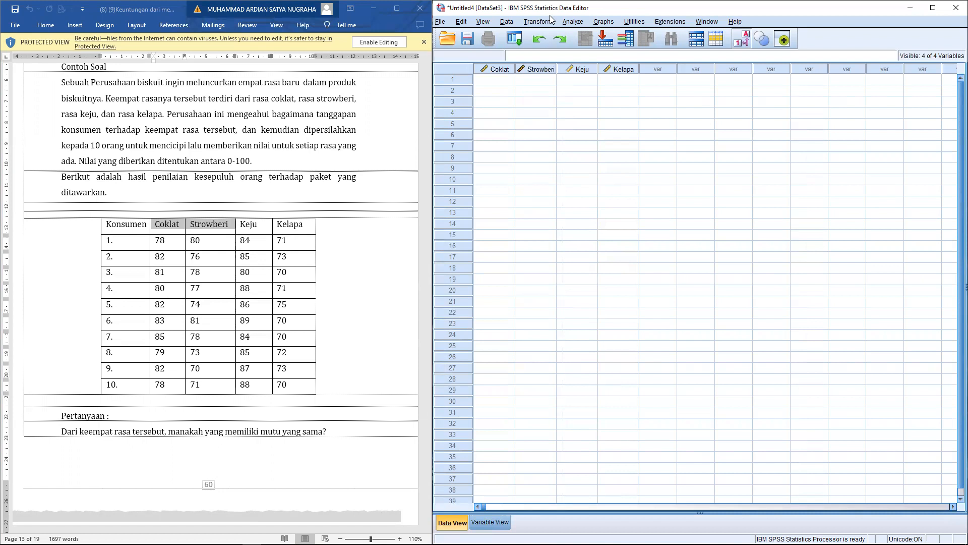
click(488, 81)
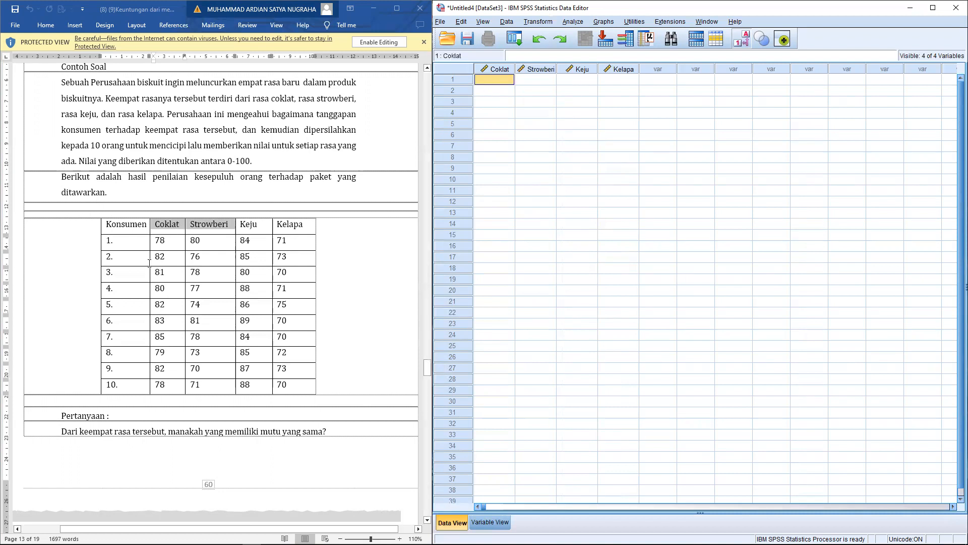
text(78)
key(Return)
text(82)
key(Return)
text(81)
key(Return)
text(80)
key(Return)
text(82)
key(Return)
text(8)
text(63)
key(BackSpace)
key(BackSpace)
text(3)
key(Return)
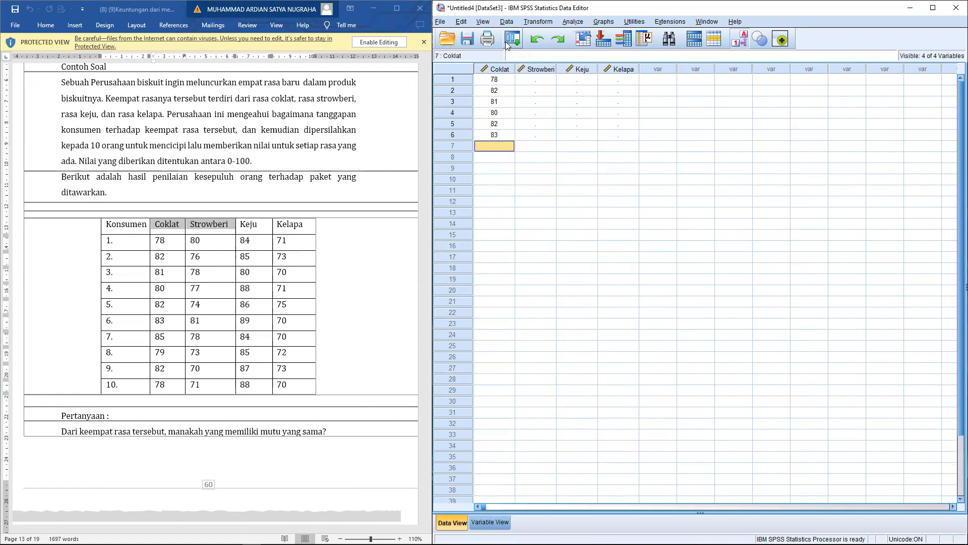
text(85)
key(Return)
text(79)
key(Return)
text(82)
key(Return)
text(78)
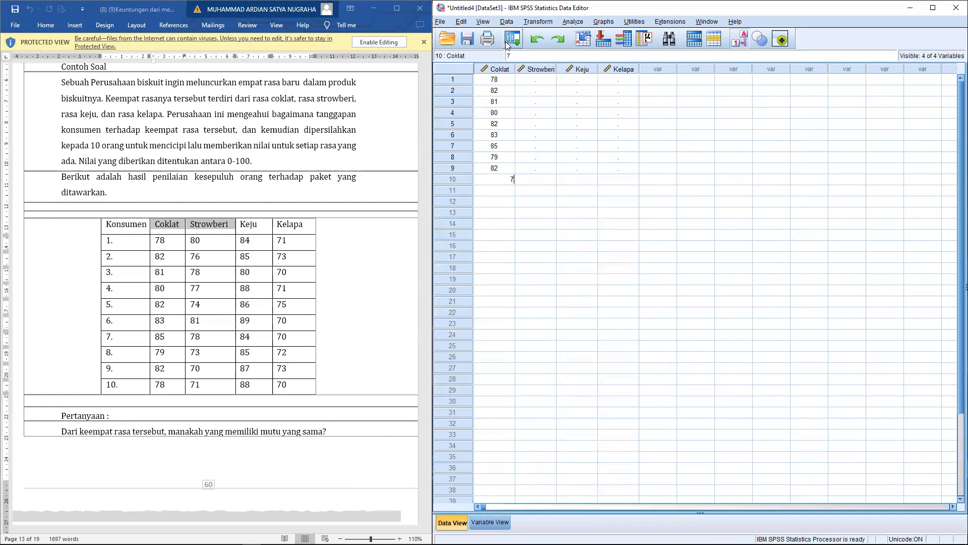
key(Return)
Enter the Strowberi scores 80, 76, 78, 77, 74, 81, 78, 73, 70 and 71 in rows 1 to 10
key(Up)
key(Right)
key(Up)
key(Up)
key(Up)
key(Up)
key(Up)
key(Up)
key(Up)
key(Up)
key(Up)
text(8)
key(Return)
text(76)
key(Return)
text(789)
key(BackSpace)
key(Return)
text(77)
key(Return)
text(74)
key(Return)
text(81)
key(Return)
text(78)
key(Return)
text(73)
key(Return)
text(70)
key(Return)
text(71)
key(Return)
Enter the Keju scores 84, 85, 80, 88, 86, 89, 84, 85, 87 and 88 in rows 1 to 10
key(Up)
key(Right)
key(Up)
key(Up)
key(Up)
key(Up)
key(Up)
key(Up)
key(Up)
key(Up)
key(Up)
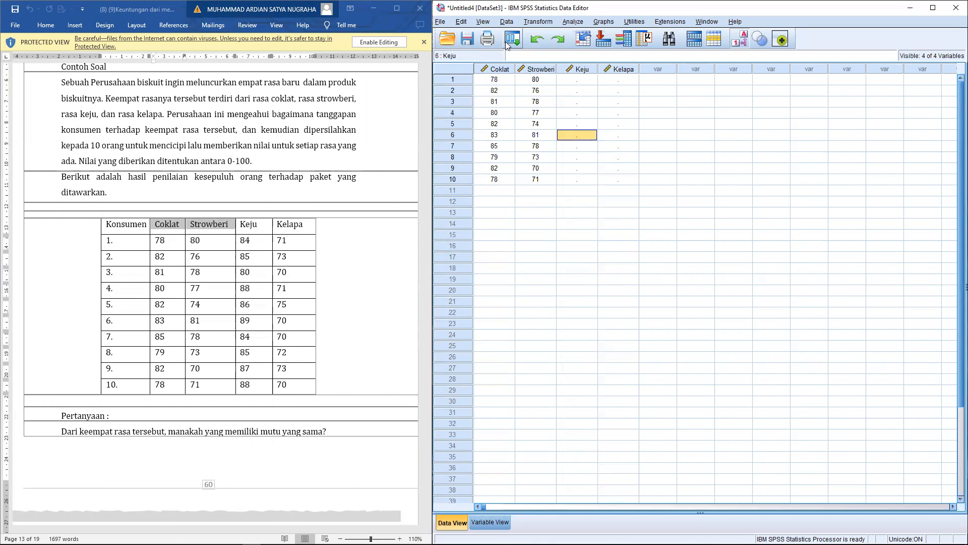
text(84)
key(Return)
text(85)
key(Return)
text(808)
key(BackSpace)
key(Return)
text(88)
key(Return)
text(86)
key(Return)
text(89)
key(Return)
text(84)
key(Return)
text(85)
key(Return)
text(87)
key(Return)
text(88)
key(Return)
Enter the Kelapa scores 71, 73, 70, 71, 75, 70, 70, 72, 73 and 70 in rows 1 to 10
key(Right)
key(Up)
key(Up)
key(Up)
key(Up)
key(Up)
key(Up)
key(Up)
key(Up)
key(Up)
key(Up)
text(71)
key(Return)
text(8)
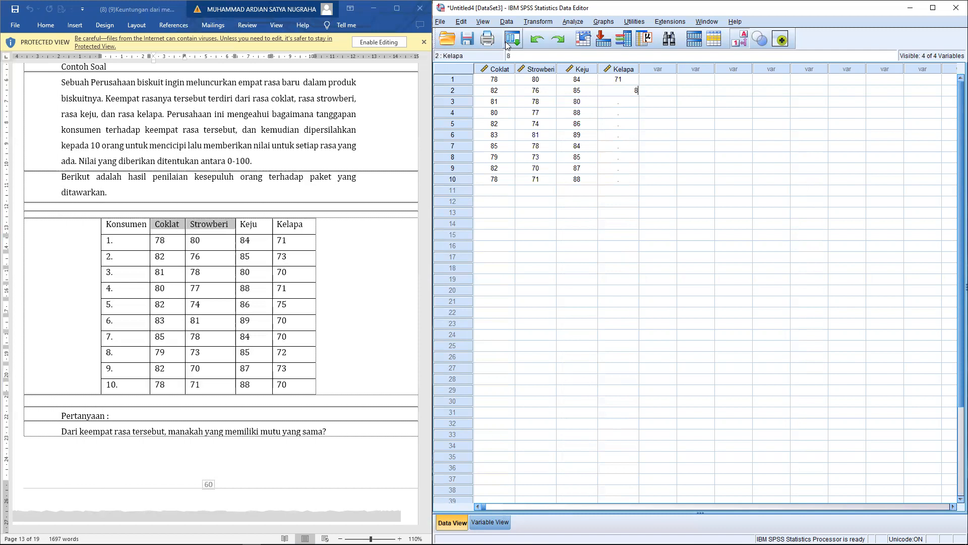
key(Return)
text(3)
key(Up)
text(73)
key(Return)
text(70)
key(Return)
text(71)
key(Return)
text(75)
key(Return)
text(70)
key(Return)
text(70)
key(Return)
text(72)
key(Return)
text(73)
key(Return)
text(70)
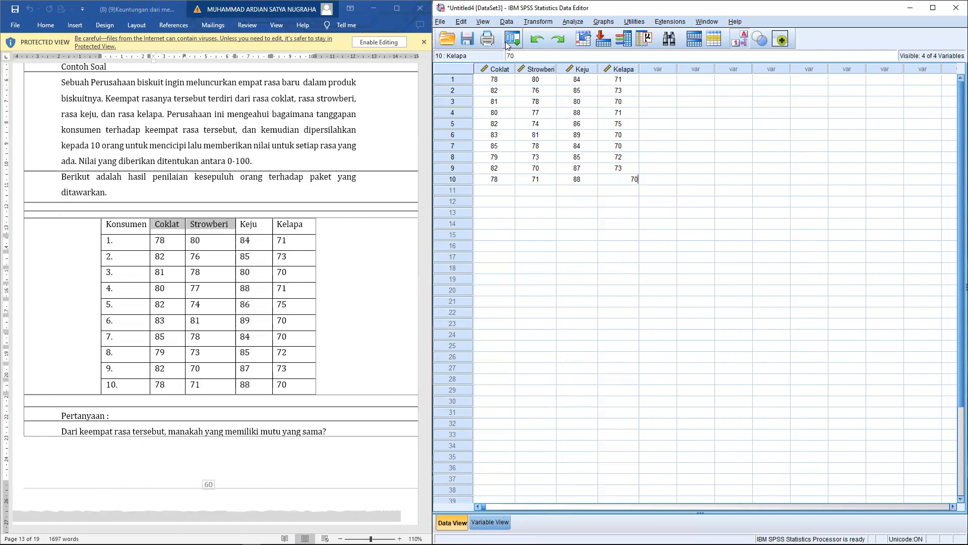
key(Return)
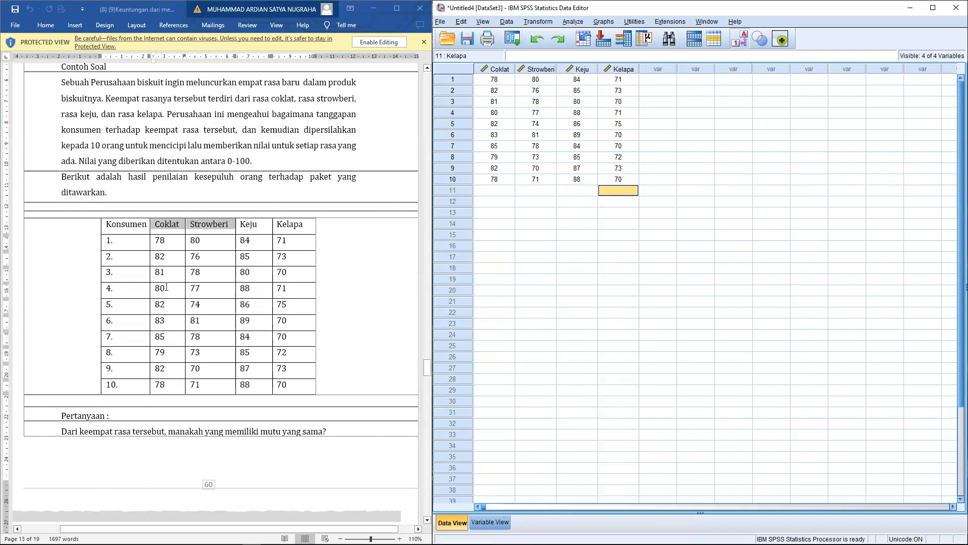
Follow the guide's procedure and open the legacy nonparametric test for K Related Samples
scroll(166, 287, down, 8)
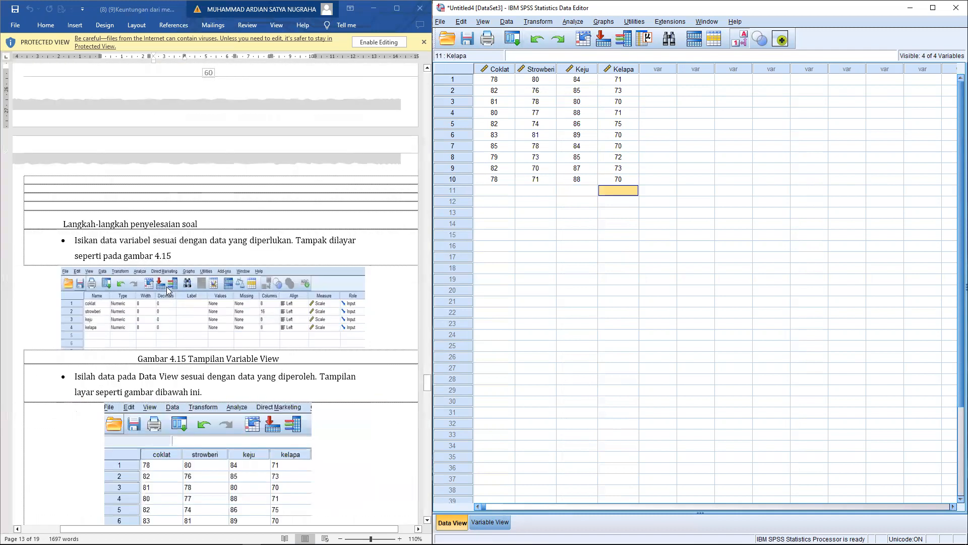
scroll(139, 287, down, 1)
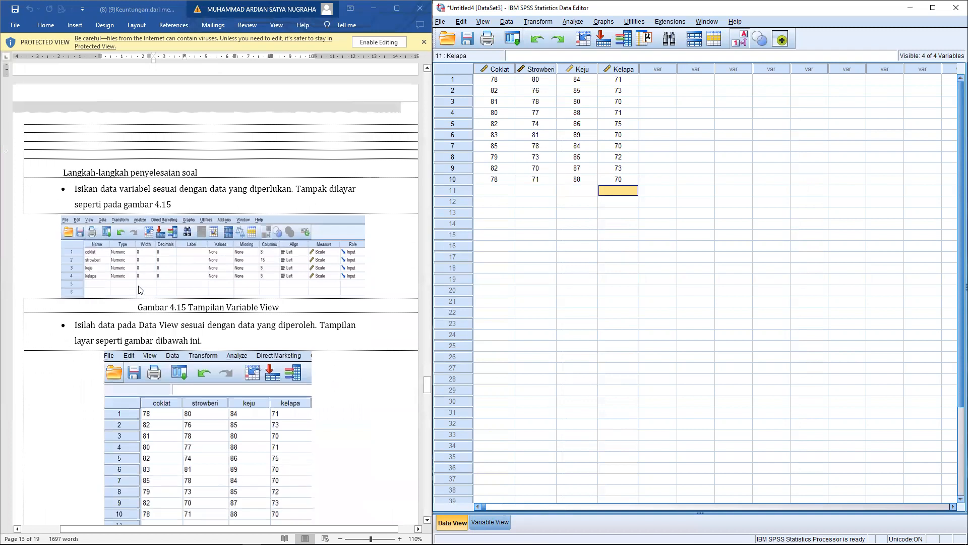
scroll(140, 289, down, 6)
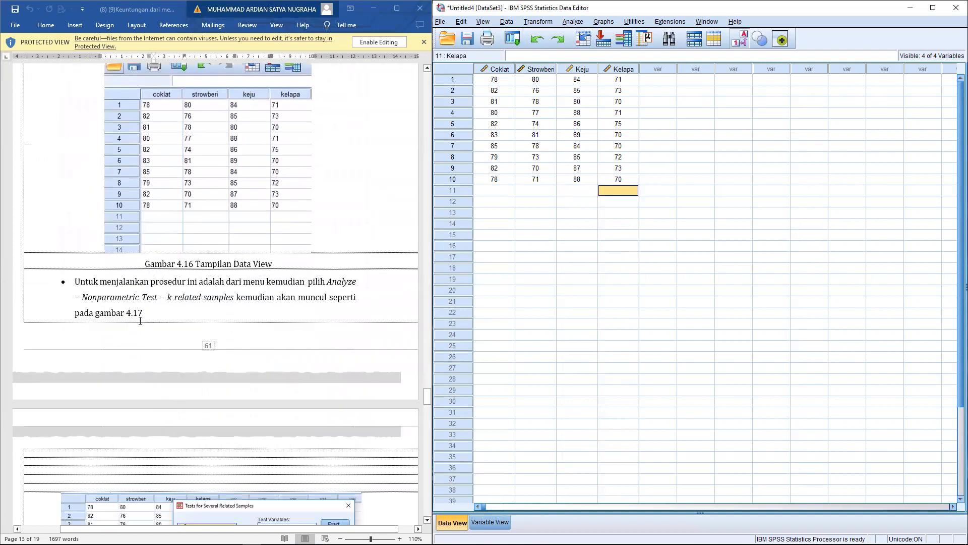
drag(77, 255, 153, 285)
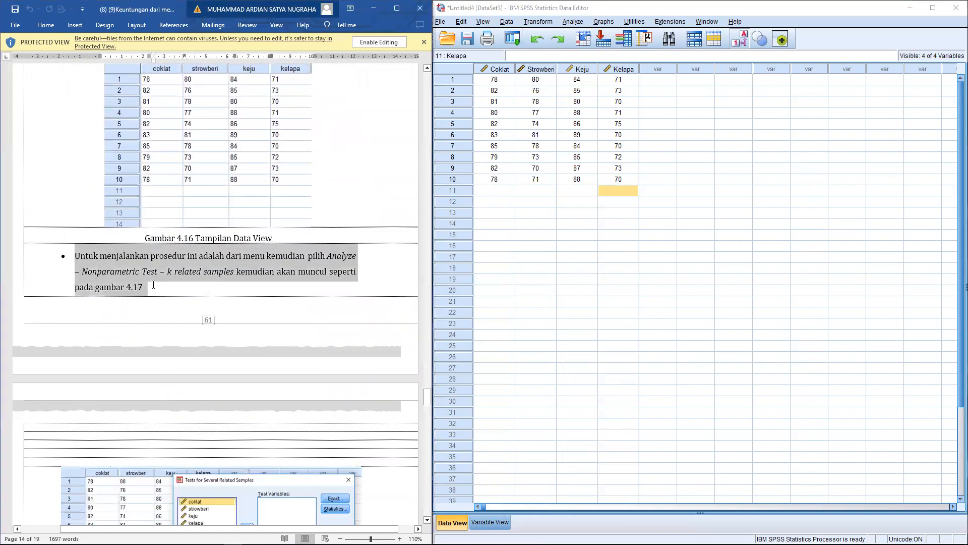
click(576, 22)
mouse_move(611, 214)
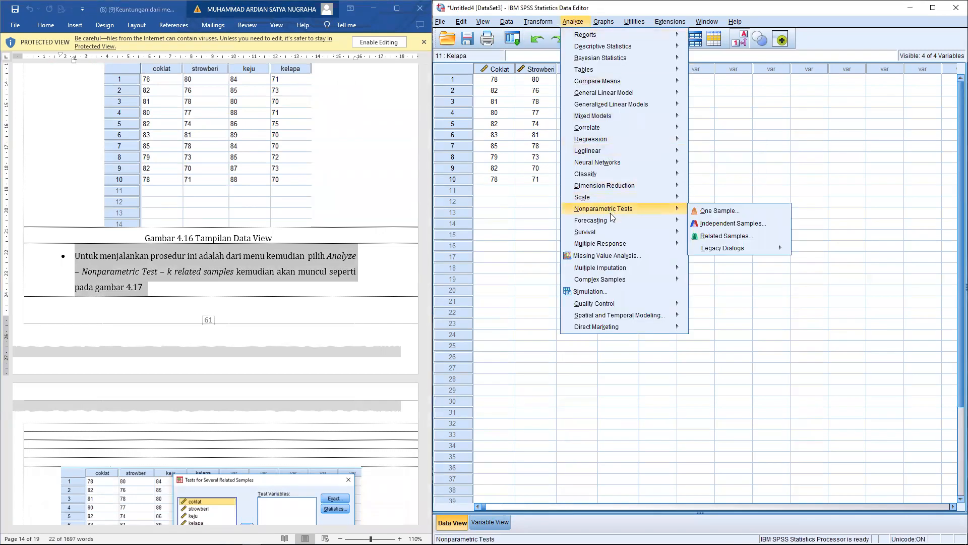
mouse_move(739, 248)
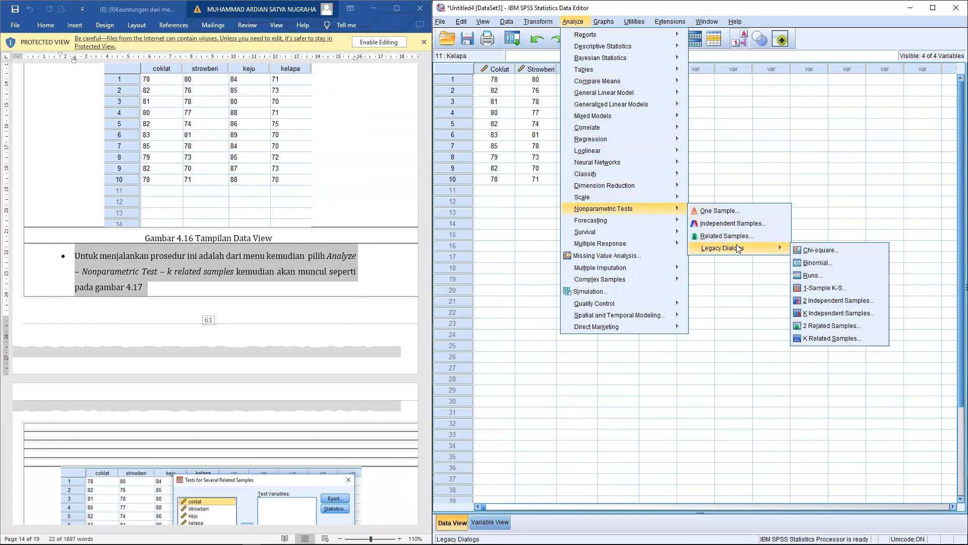
click(820, 339)
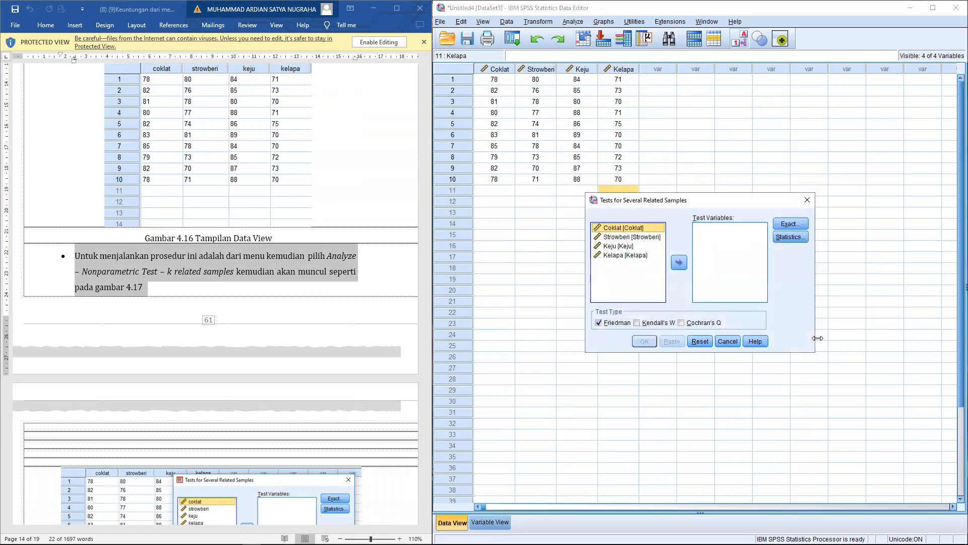
Add Coklat, Strowberi, Keju and Kelapa as the test variables for the related samples test
scroll(247, 265, down, 1)
scroll(247, 264, down, 6)
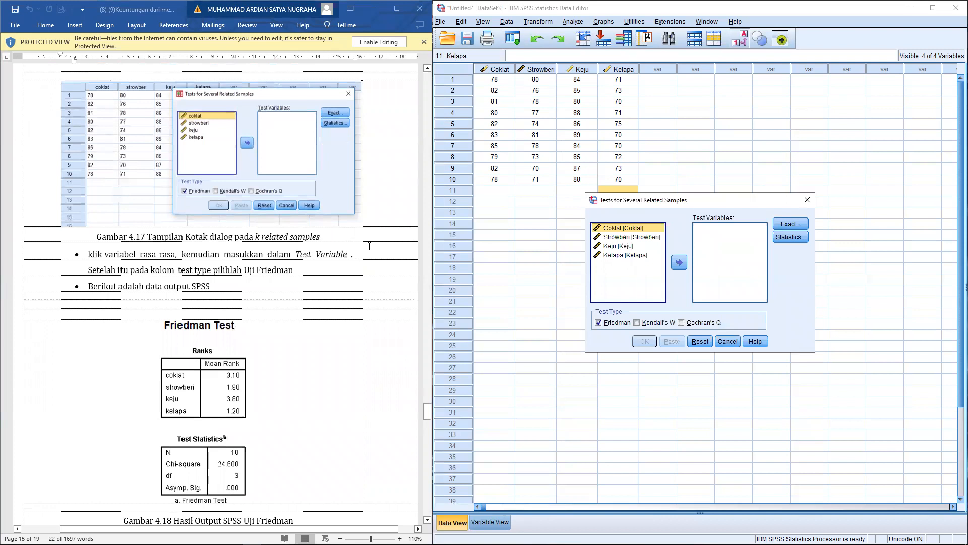
scroll(370, 245, up, 2)
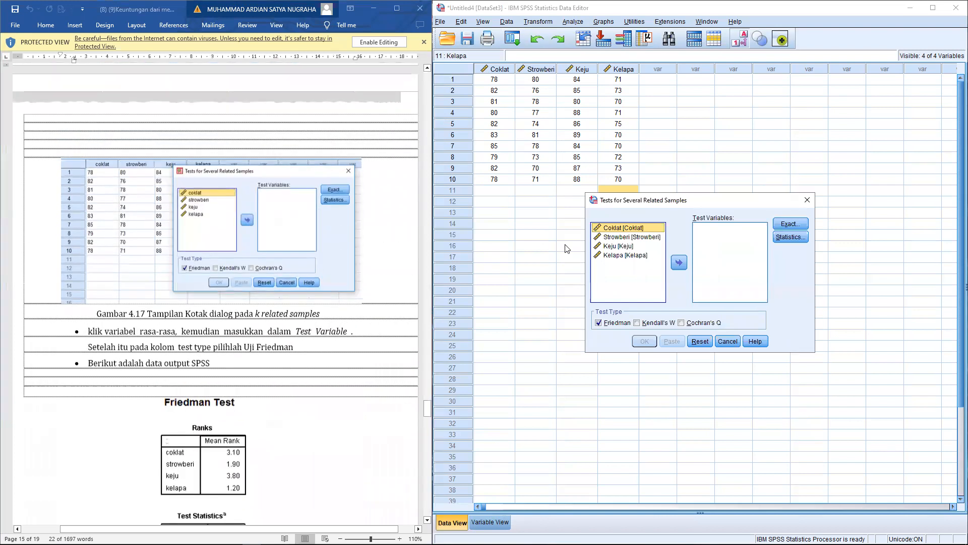
click(679, 262)
click(624, 228)
click(680, 262)
click(622, 229)
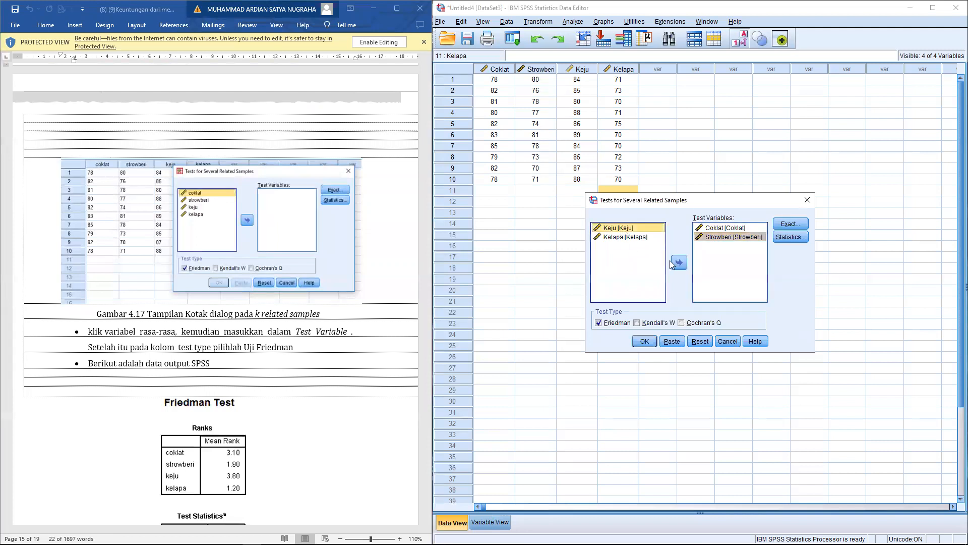
click(680, 262)
click(632, 229)
click(679, 263)
click(790, 237)
click(748, 248)
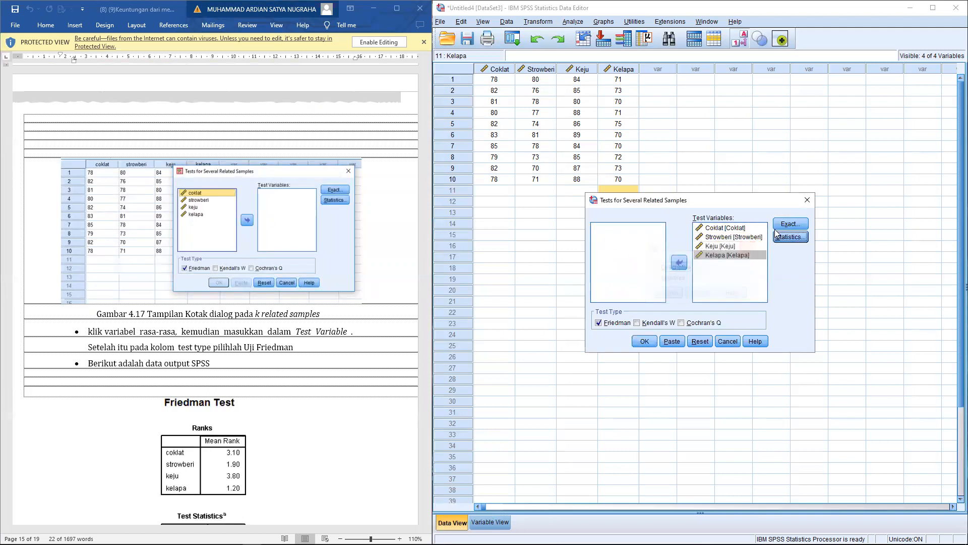
click(790, 224)
click(785, 204)
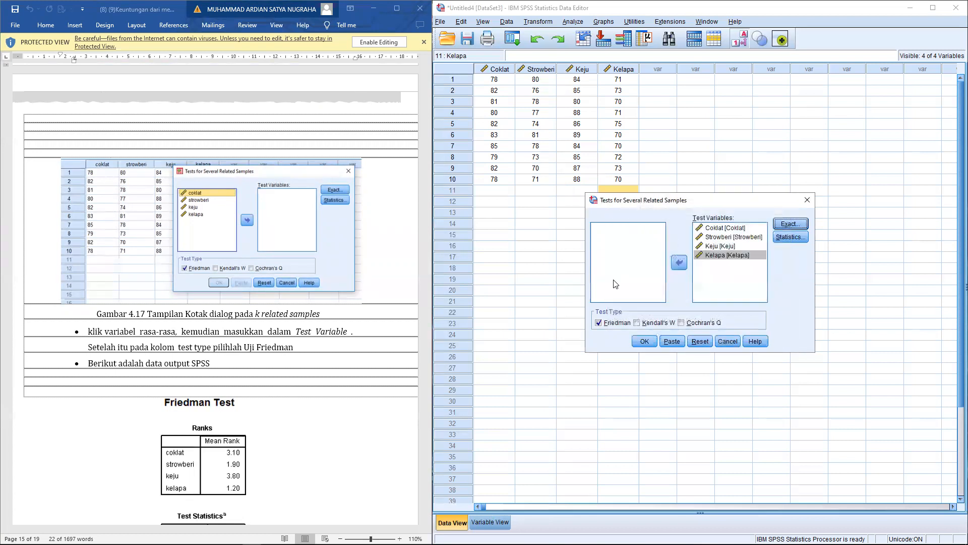
Run the test with the Friedman test type selected and move the output window clear of the guide document
click(616, 323)
click(598, 323)
scroll(309, 281, down, 3)
click(646, 341)
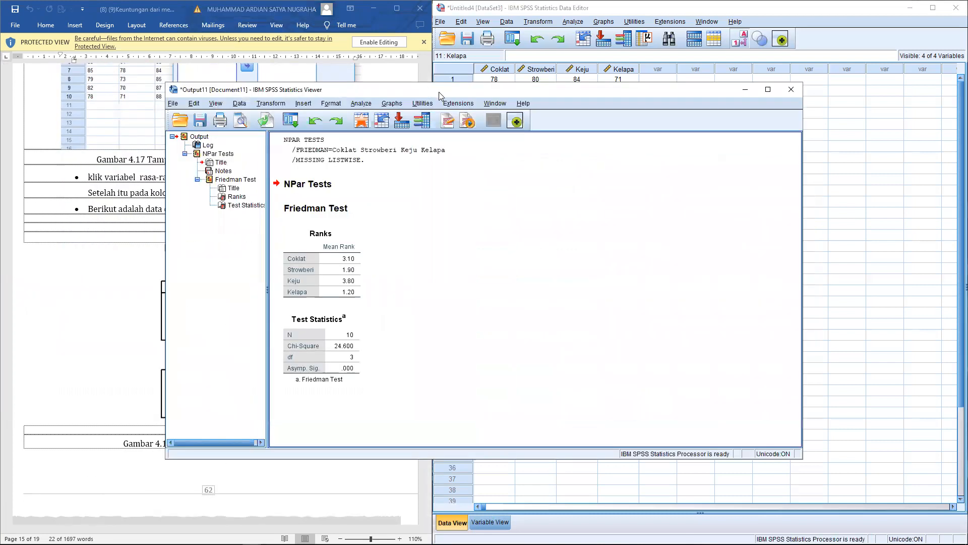
drag(439, 91, 785, 105)
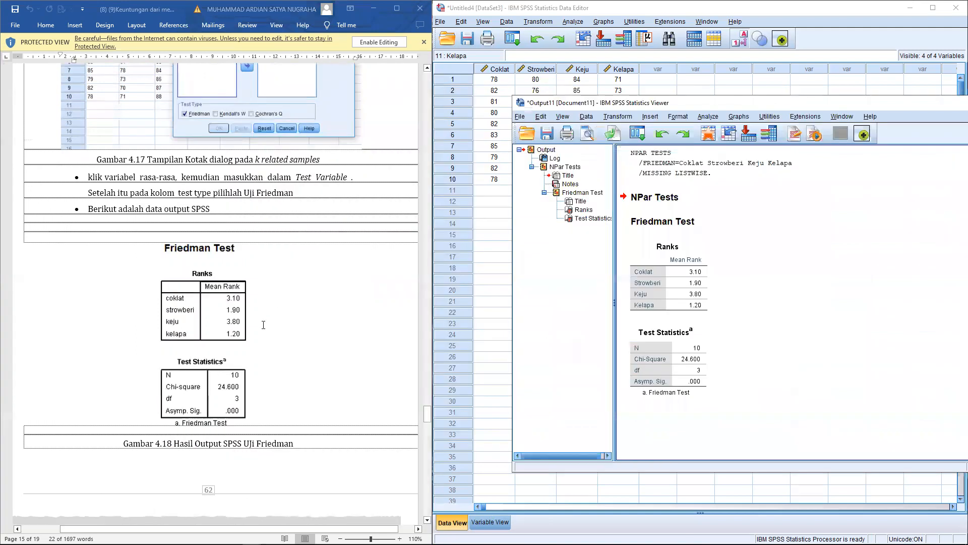
Compare the Ranks and Test Statistics tables in the output with the guide's Friedman Test results
scroll(253, 317, down, 3)
click(652, 273)
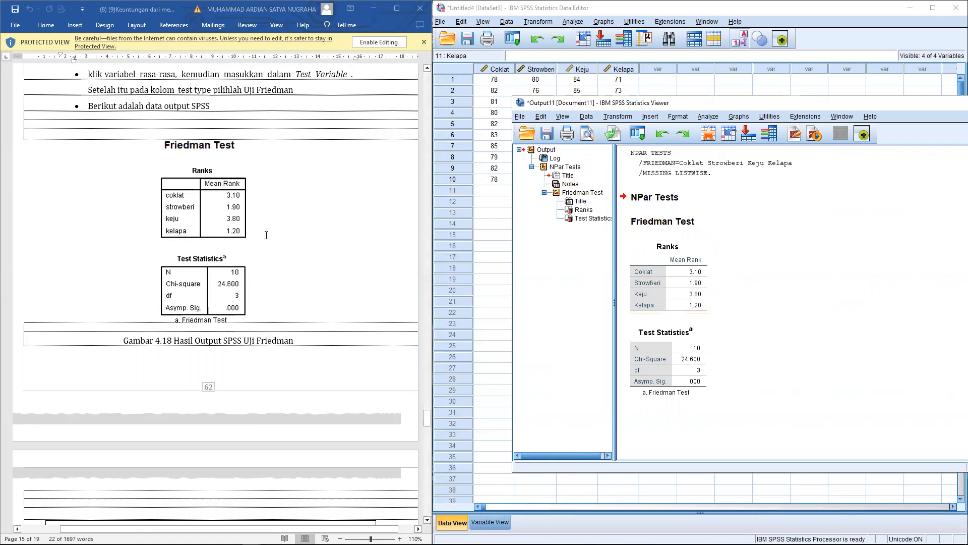
scroll(180, 195, down, 5)
scroll(181, 196, down, 1)
scroll(181, 195, up, 4)
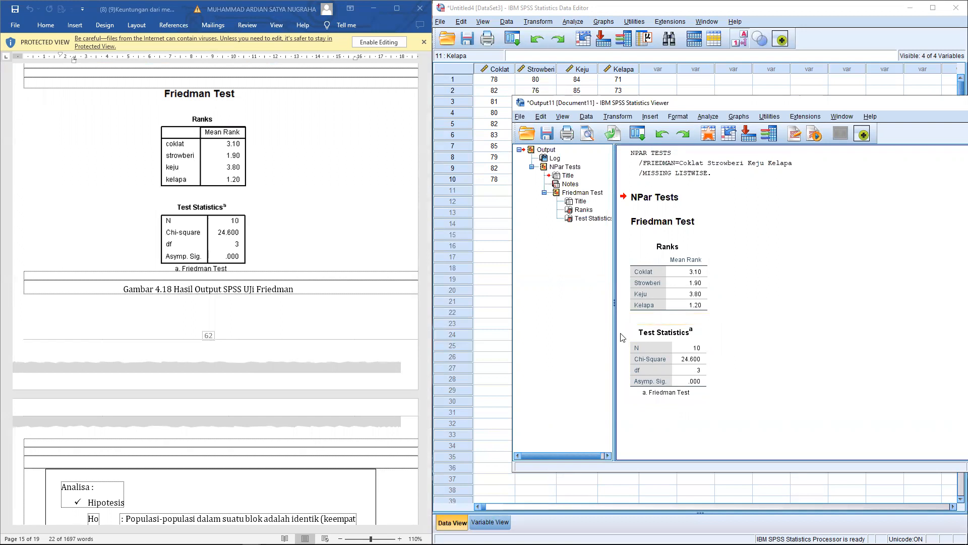
scroll(302, 383, down, 1)
scroll(301, 382, down, 4)
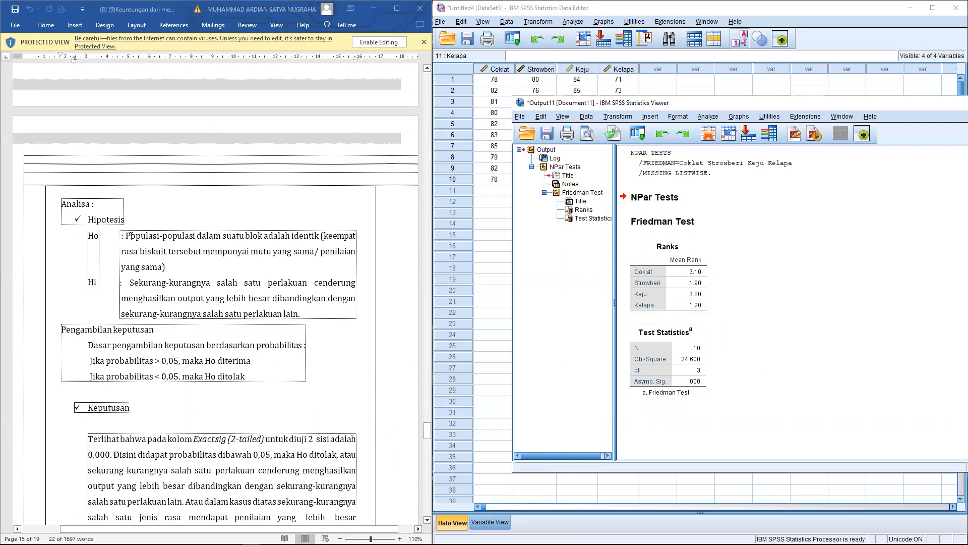
Review the Ho and Hi hypothesis statements in the guide's analysis section, highlighting the text being read
drag(127, 236, 320, 236)
drag(129, 283, 212, 282)
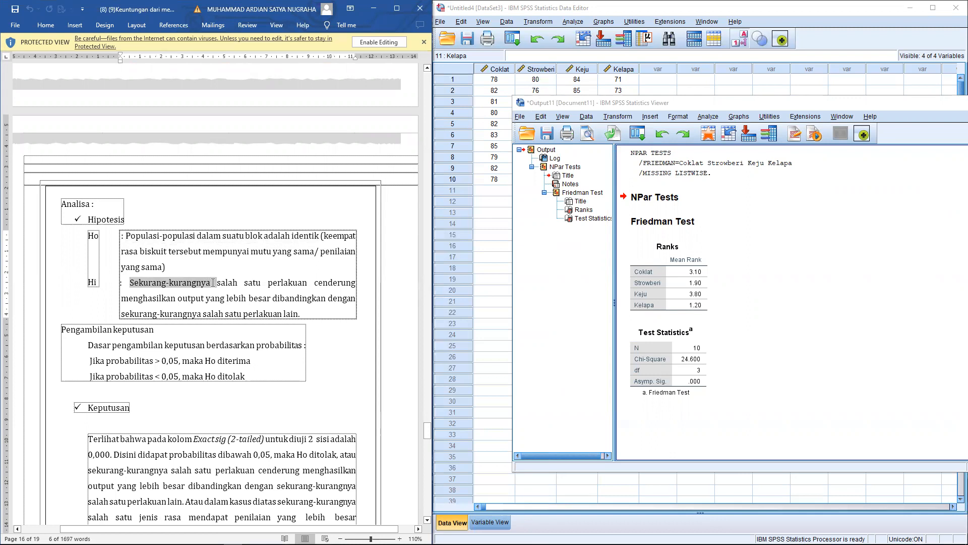
shift+click(312, 312)
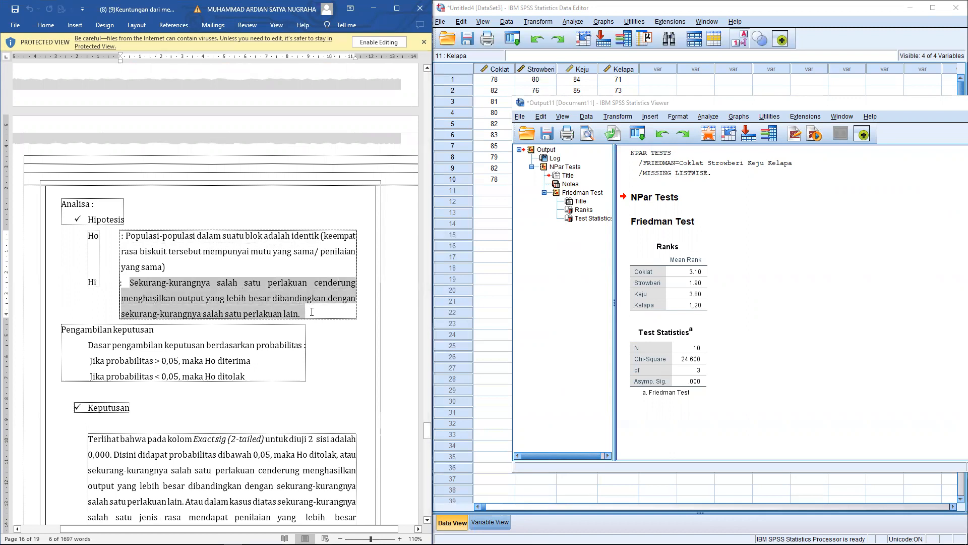
scroll(206, 289, down, 1)
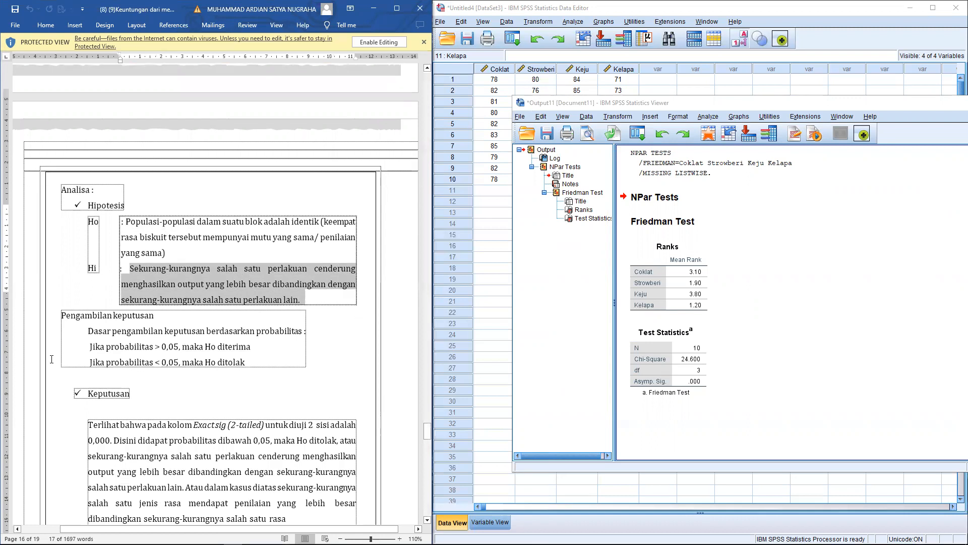
Check the Asymp. Sig. value in the Test Statistics table against the guide's decision rules for probability 0,05
click(140, 340)
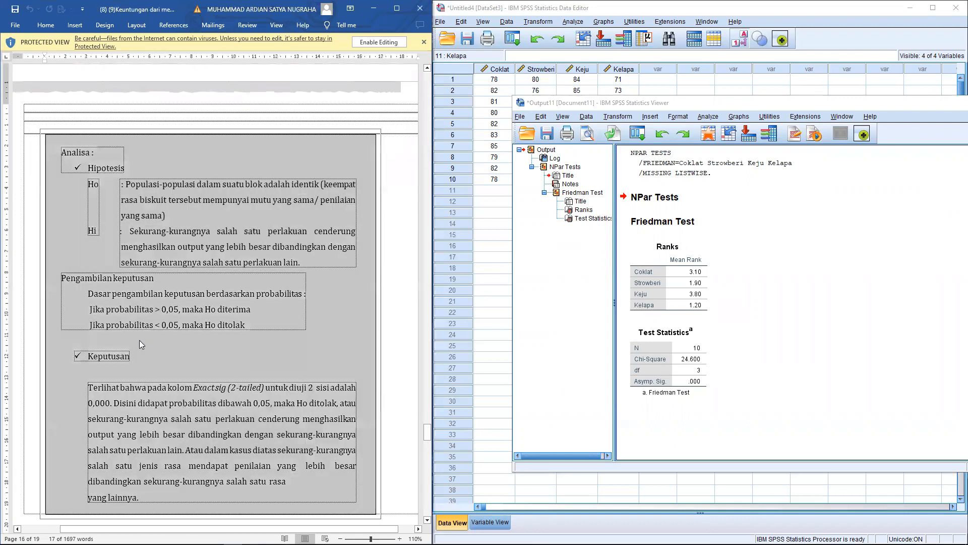
drag(104, 293, 312, 291)
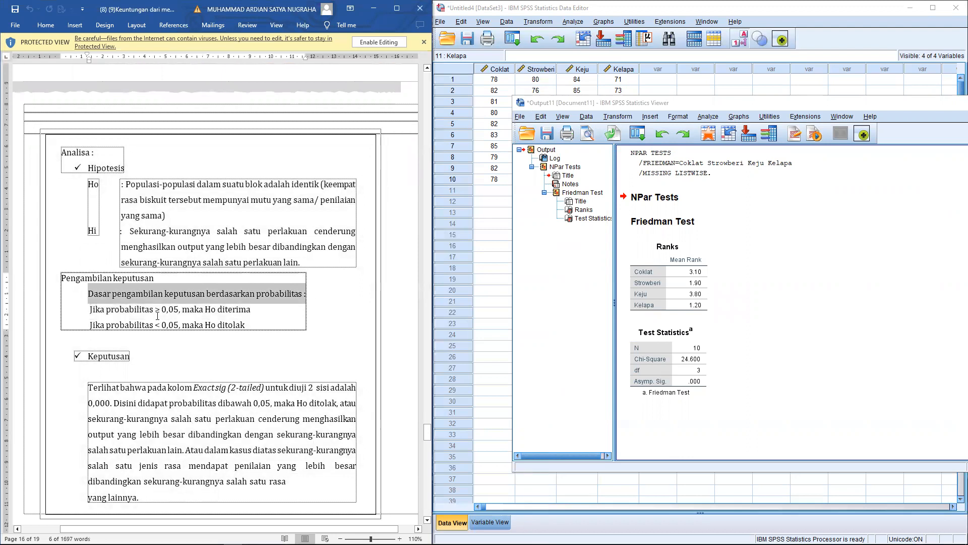
click(704, 383)
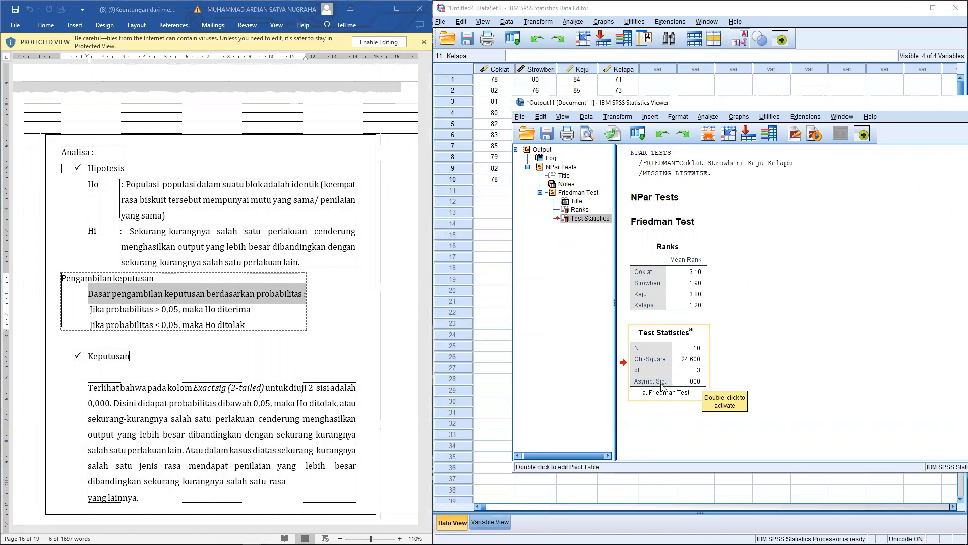
double_click(172, 309)
drag(188, 310, 251, 310)
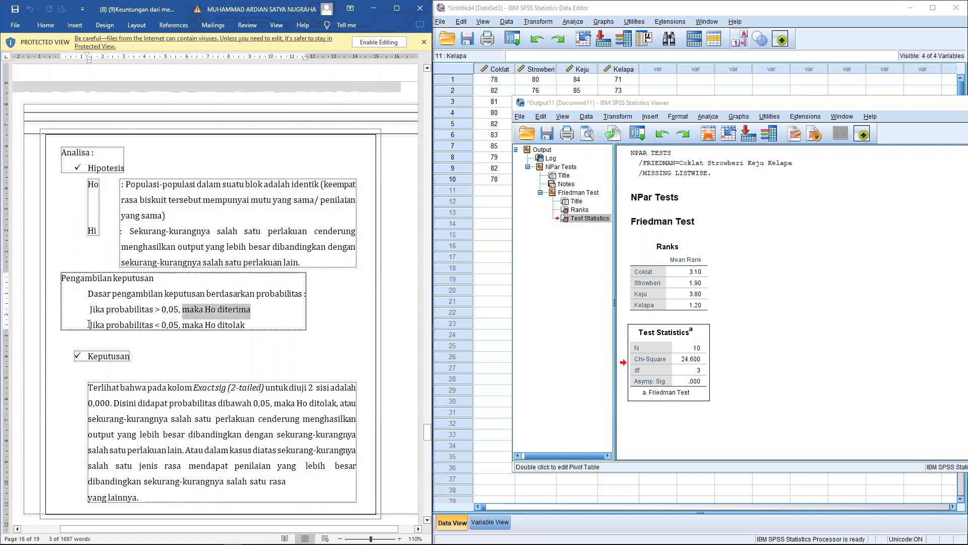
drag(180, 323, 154, 325)
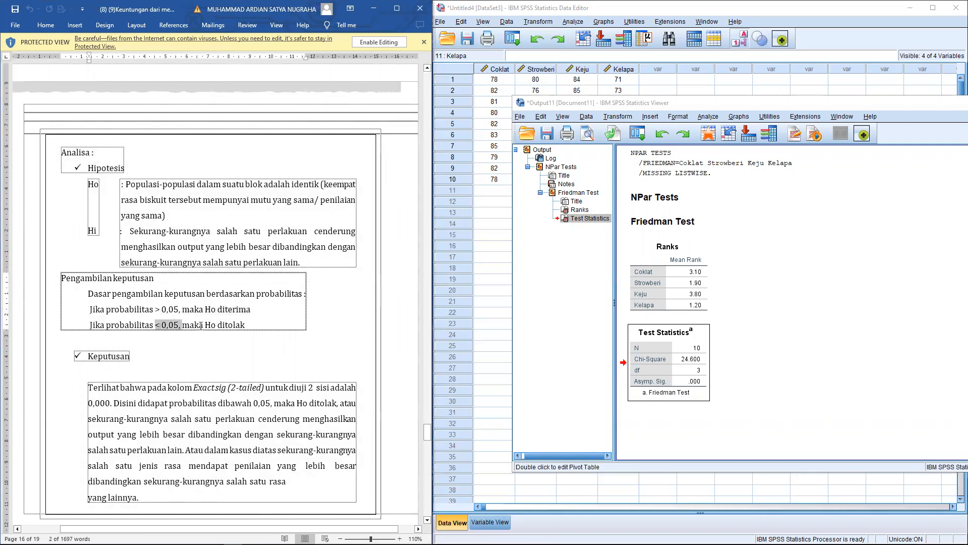
click(245, 325)
click(702, 381)
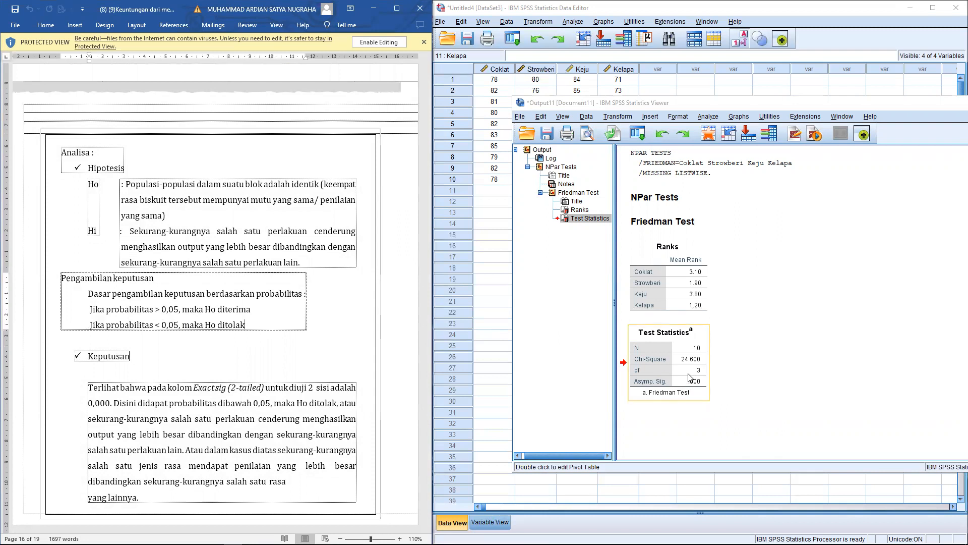
drag(169, 324, 244, 325)
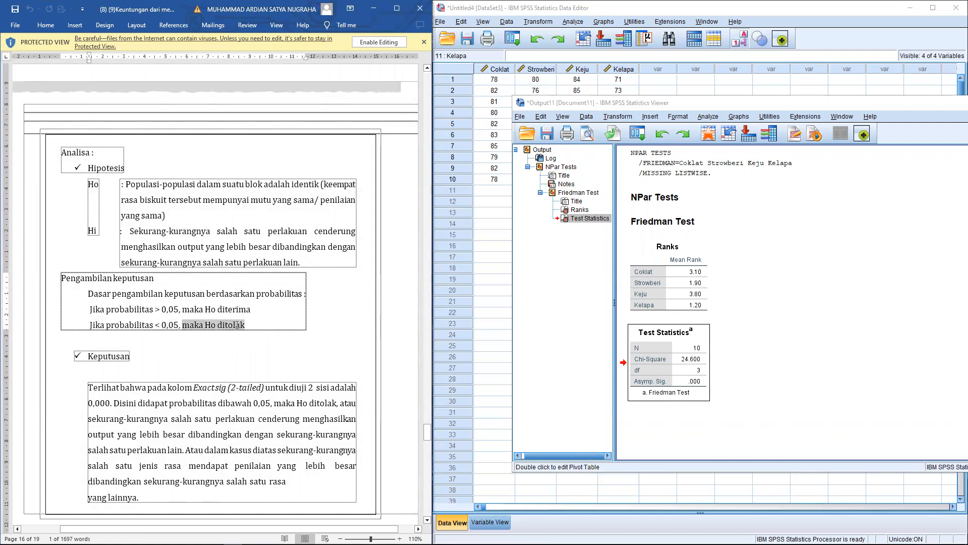
Review the Hi statement again and read the conclusion under Keputusan about how the biscuit flavours were rated
drag(131, 232, 333, 261)
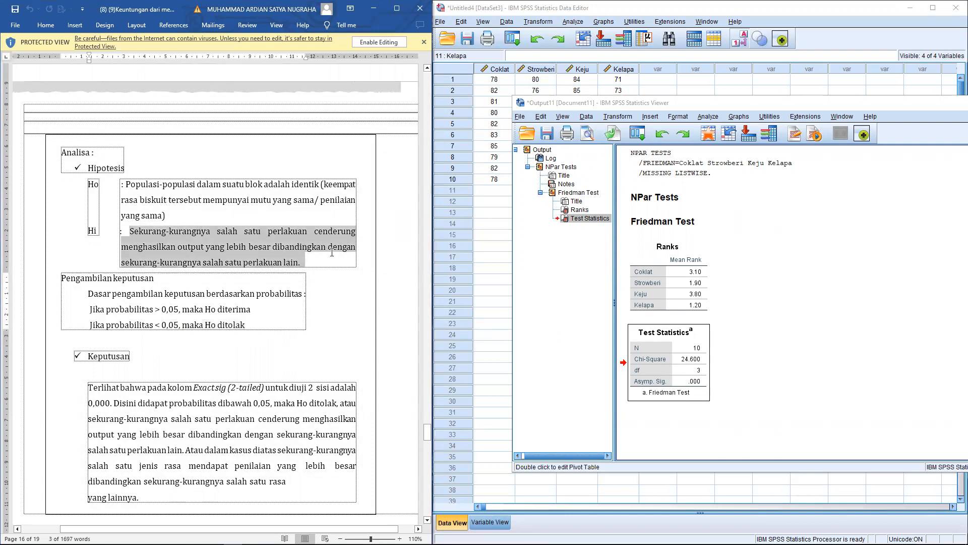
scroll(177, 382, down, 3)
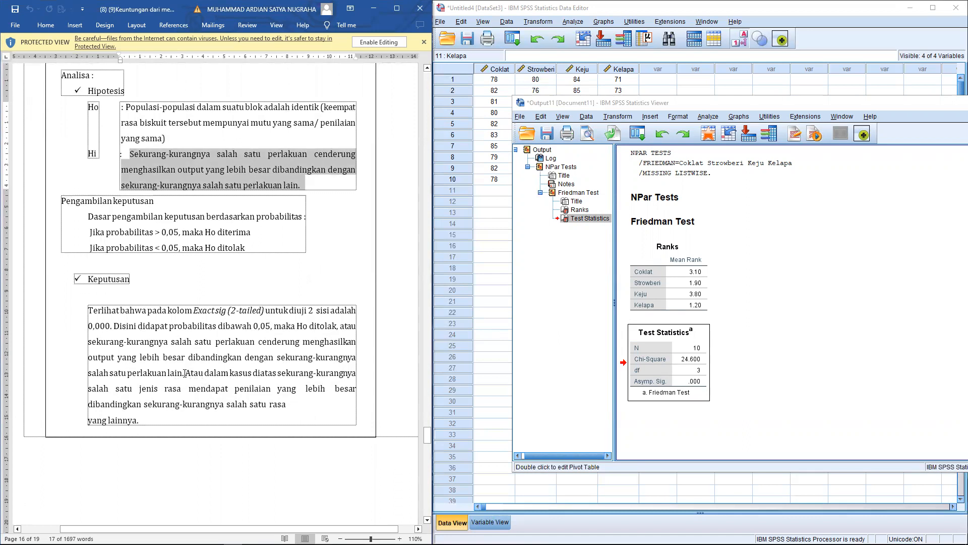
drag(191, 373, 311, 398)
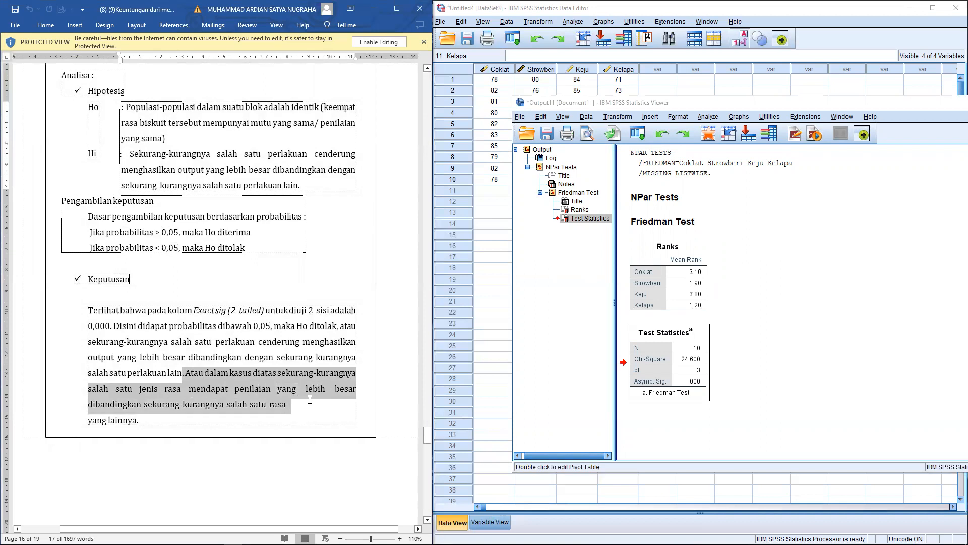
drag(309, 400, 156, 425)
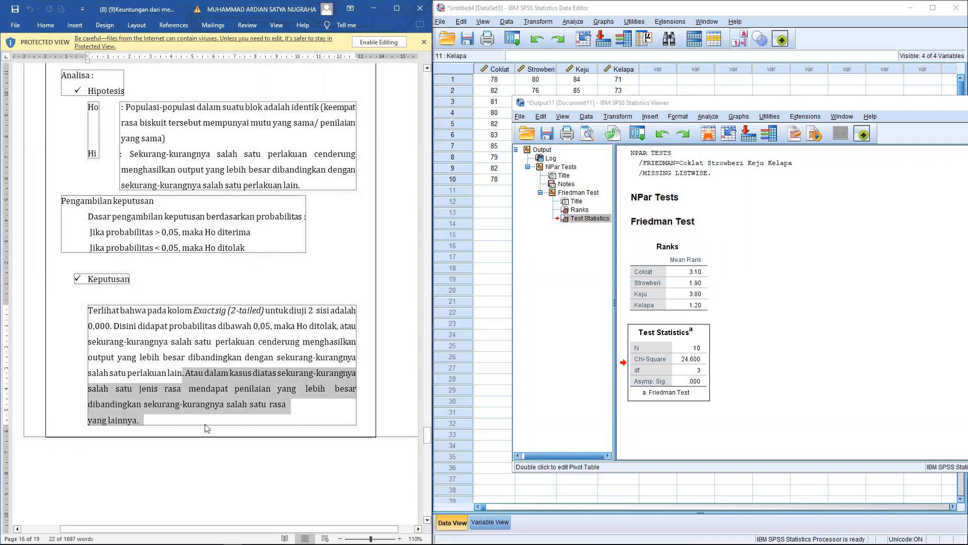
click(332, 409)
scroll(331, 408, down, 4)
scroll(331, 408, up, 2)
scroll(331, 407, up, 3)
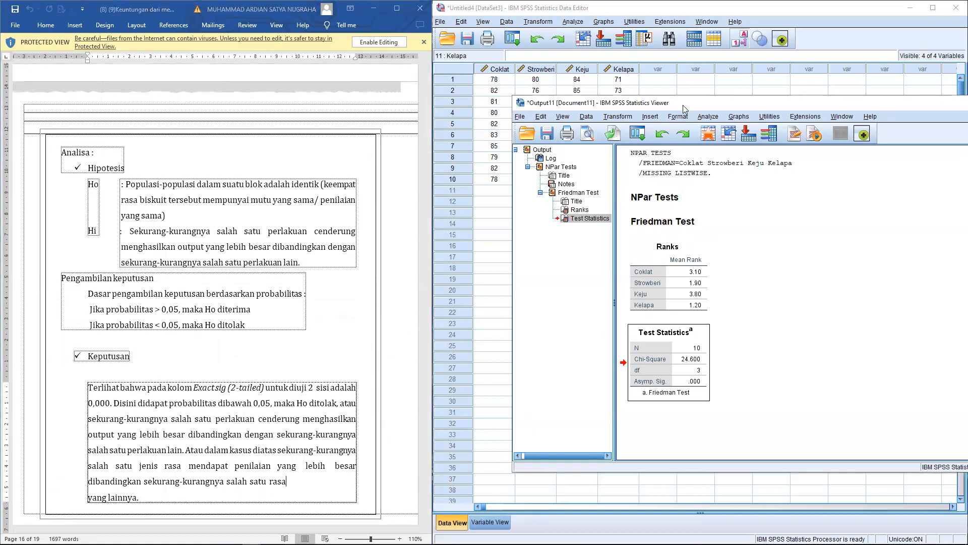
Close the Friedman test output without saving its contents, and return to the guide's Tests for Several Related Samples section
drag(683, 108, 379, 150)
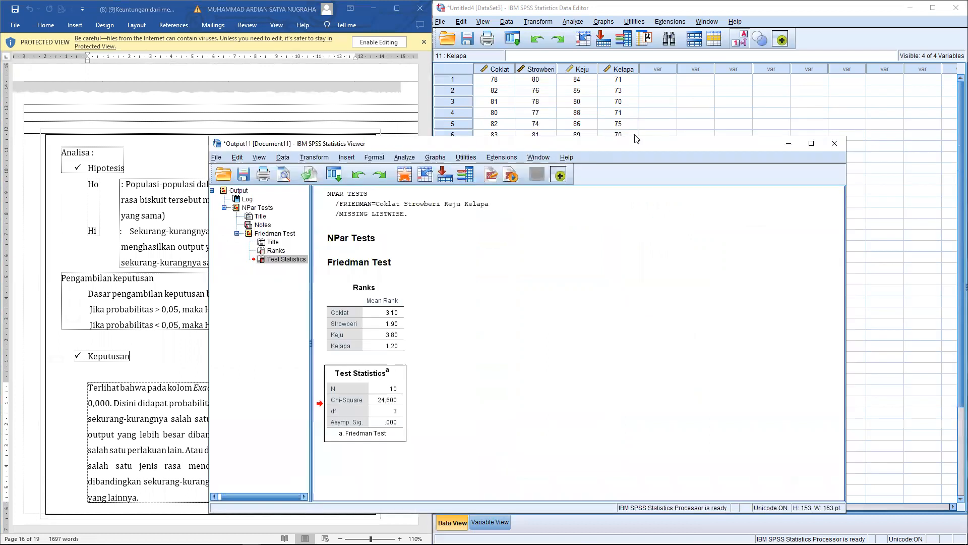
click(833, 140)
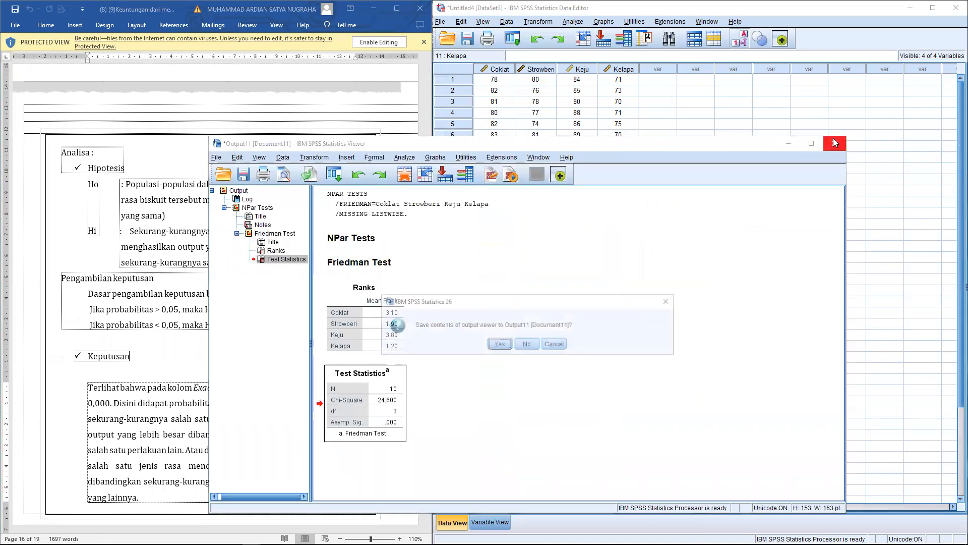
click(527, 345)
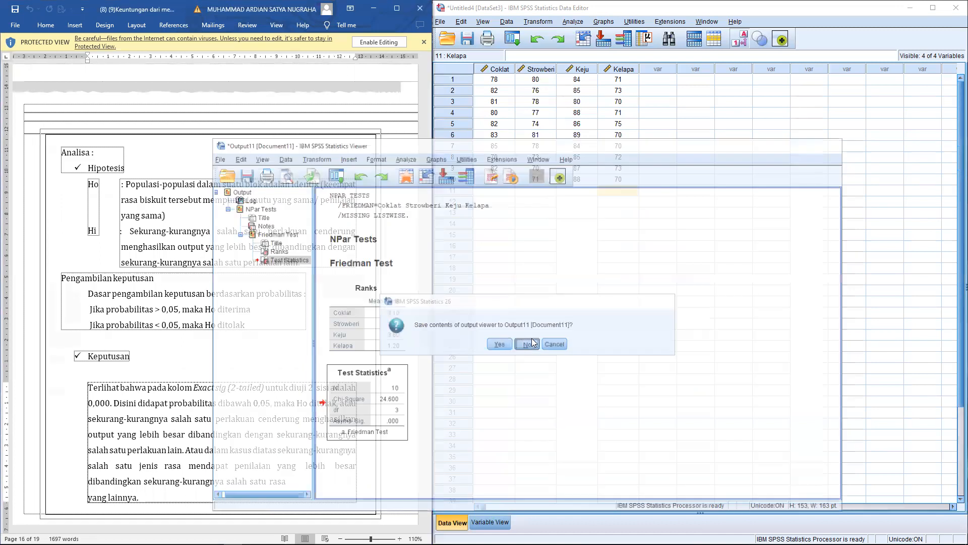
click(565, 243)
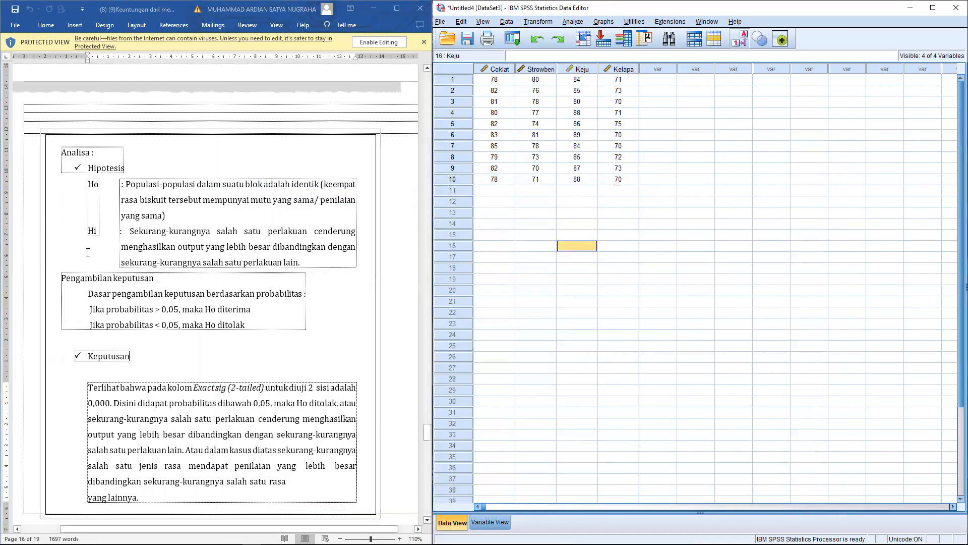
scroll(88, 252, up, 12)
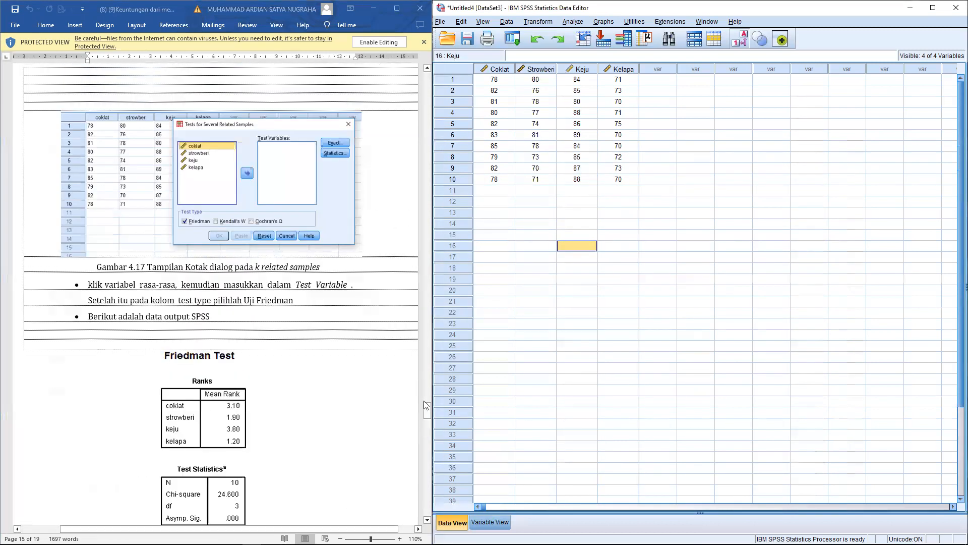
scroll(429, 404, up, 1)
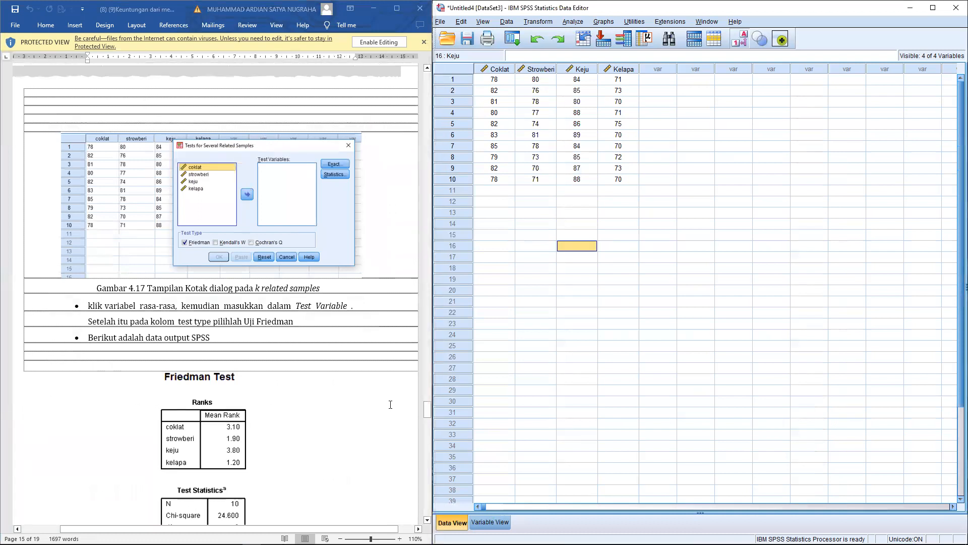